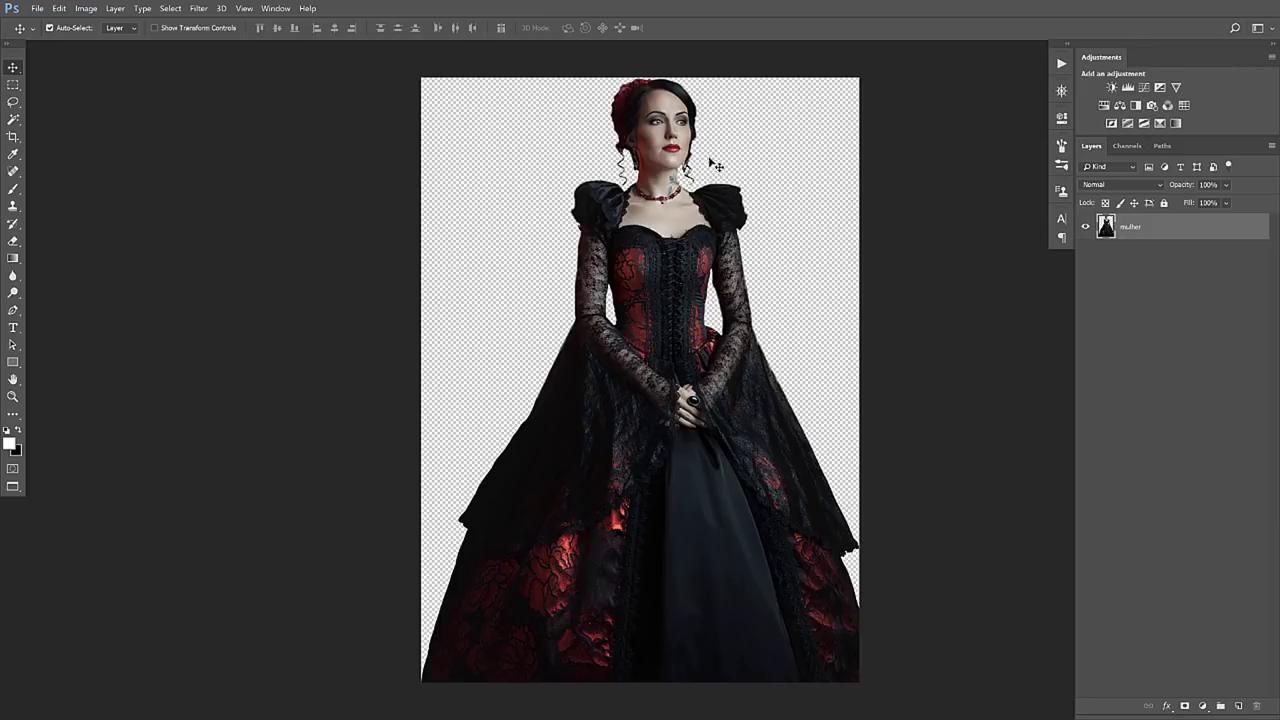
Zoom in on the woman's face and pick the Blur Tool from the toolbar flyout
{"action": "key", "text": "z"}
{"action": "left_click", "coordinate": [740, 165]}
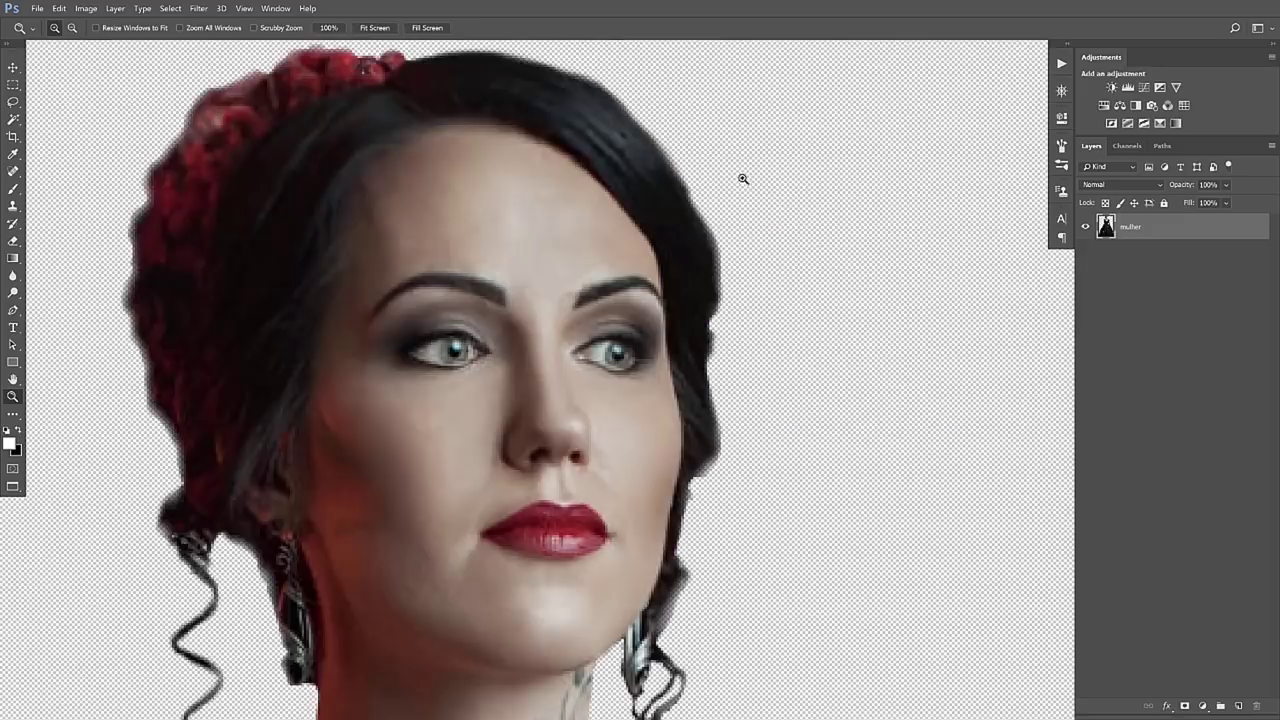
{"action": "key", "text": "v"}
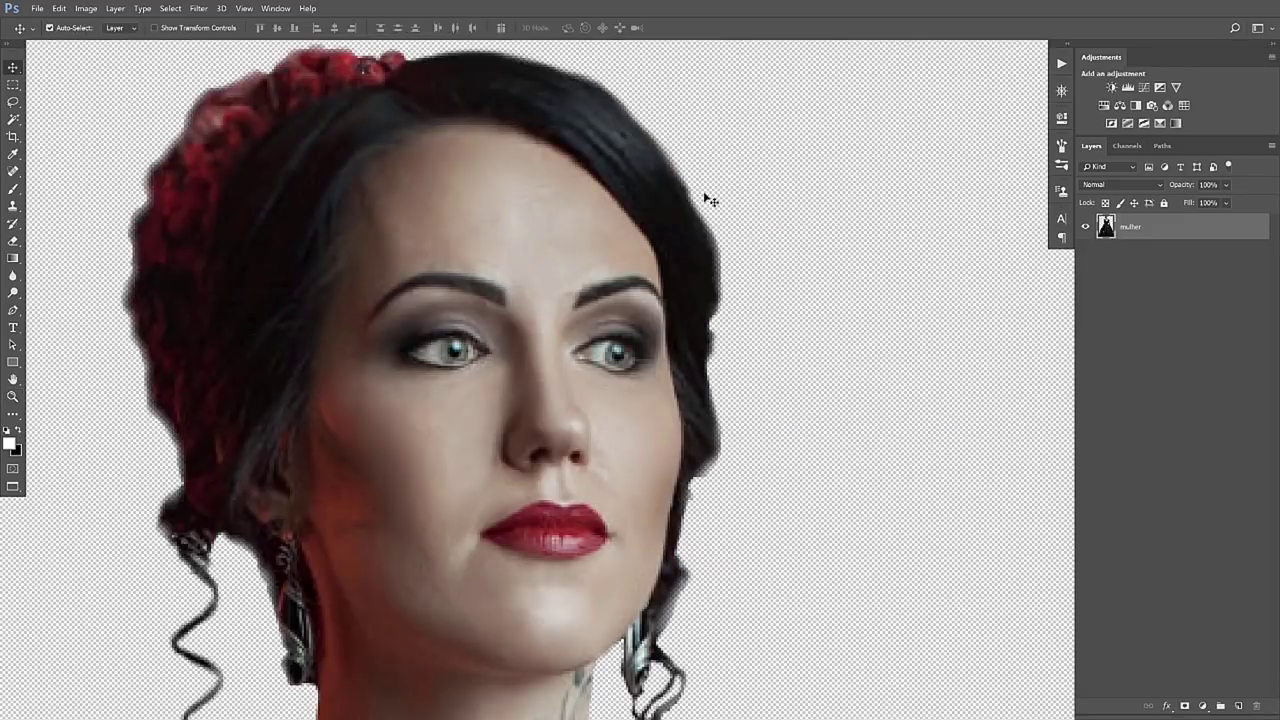
{"action": "scroll", "coordinate": [729, 363], "scroll_direction": "down", "scroll_amount": 2}
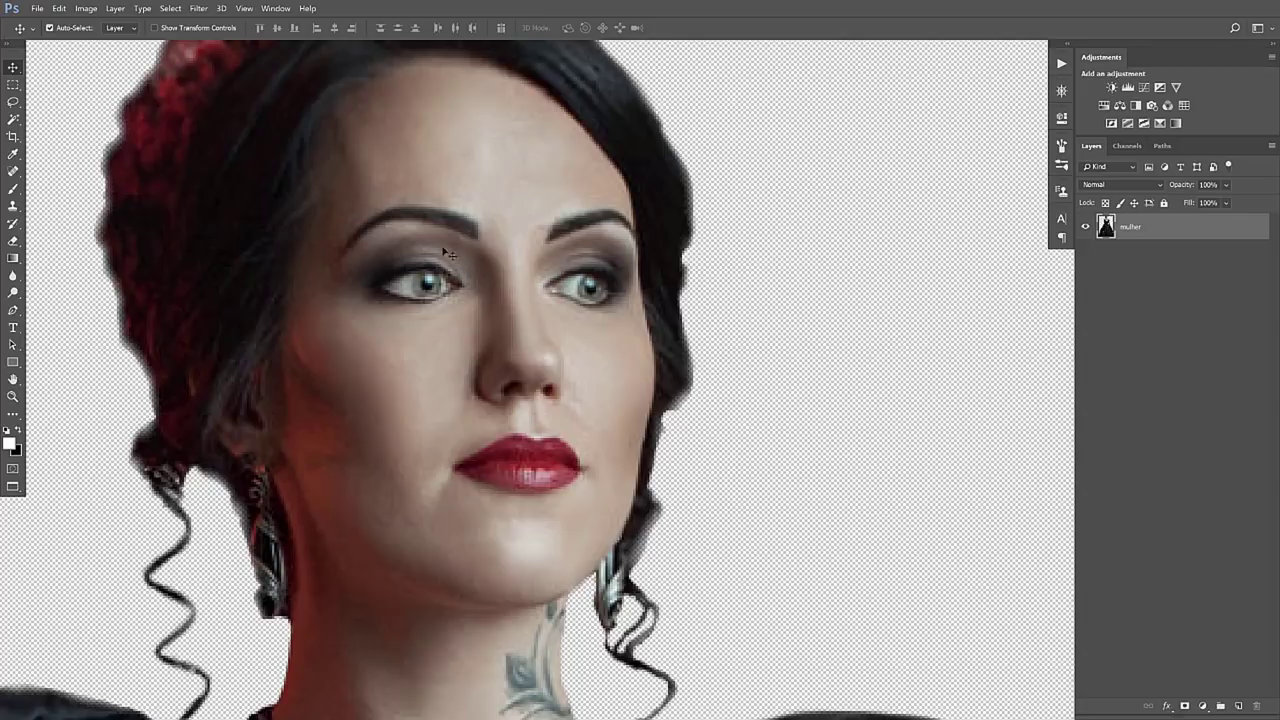
{"action": "left_click", "coordinate": [13, 275]}
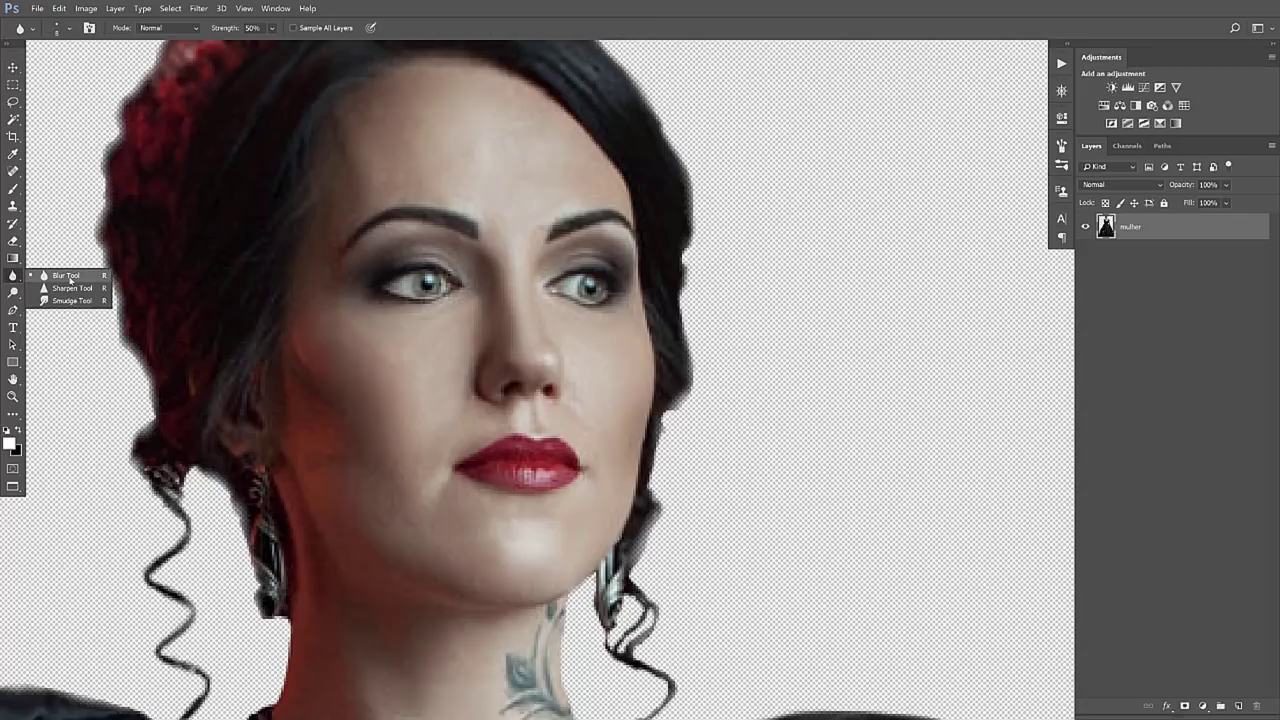
{"action": "left_click", "coordinate": [66, 276]}
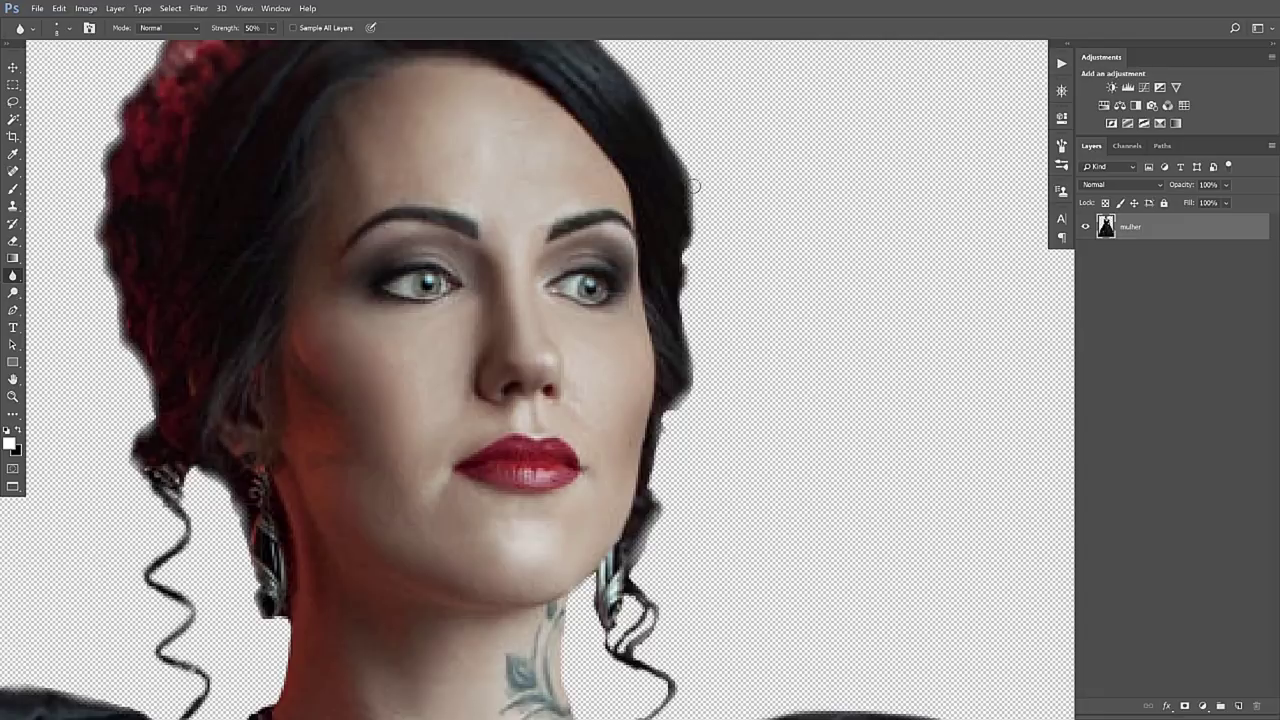
Blur the right edge of the hair and the top and right edges of the puffed sleeve
{"action": "mouse_move", "coordinate": [671, 132]}
{"action": "left_mouse_down"}
{"action": "mouse_move", "coordinate": [699, 247]}
{"action": "mouse_move", "coordinate": [693, 397]}
{"action": "mouse_move", "coordinate": [666, 421]}
{"action": "left_mouse_up"}
{"action": "scroll", "coordinate": [600, 337], "scroll_direction": "down", "scroll_amount": 5}
{"action": "scroll", "coordinate": [543, 400], "scroll_direction": "right", "scroll_amount": 4}
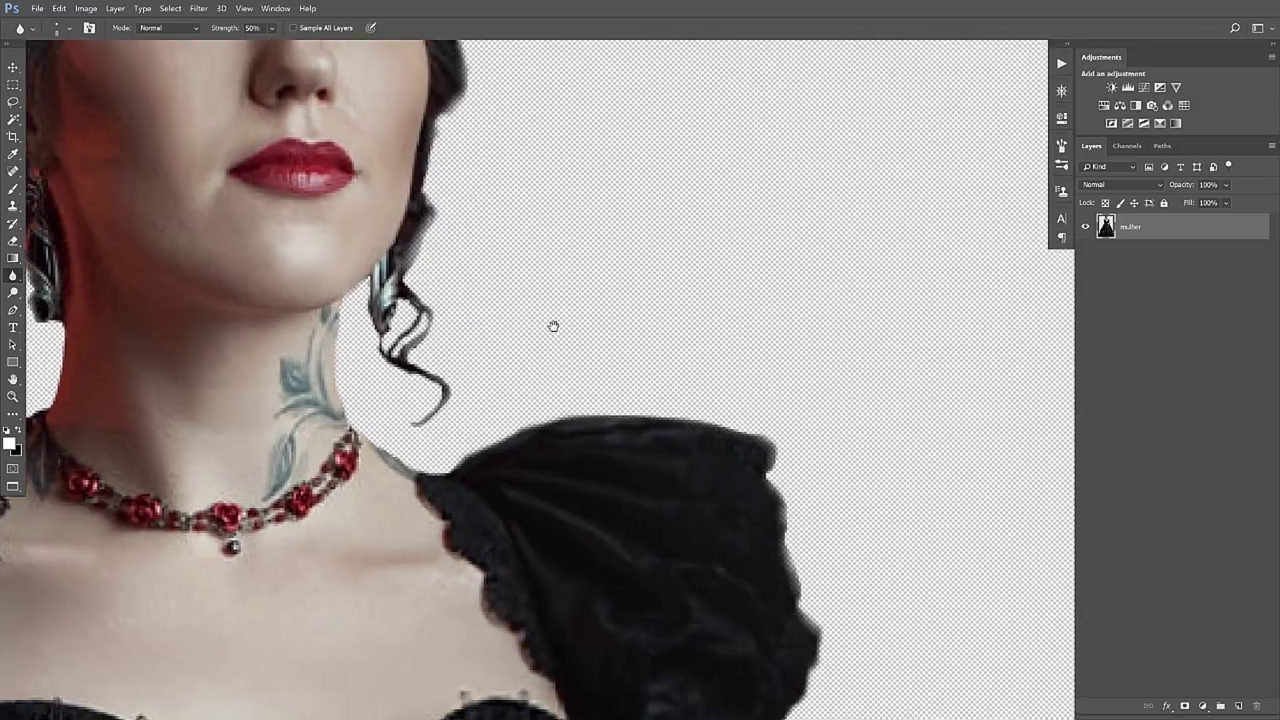
{"action": "mouse_move", "coordinate": [543, 405]}
{"action": "left_mouse_down"}
{"action": "mouse_move", "coordinate": [651, 398]}
{"action": "mouse_move", "coordinate": [752, 418]}
{"action": "left_mouse_up"}
{"action": "scroll", "coordinate": [800, 460], "scroll_direction": "down", "scroll_amount": 3}
{"action": "scroll", "coordinate": [800, 460], "scroll_direction": "right", "scroll_amount": 2}
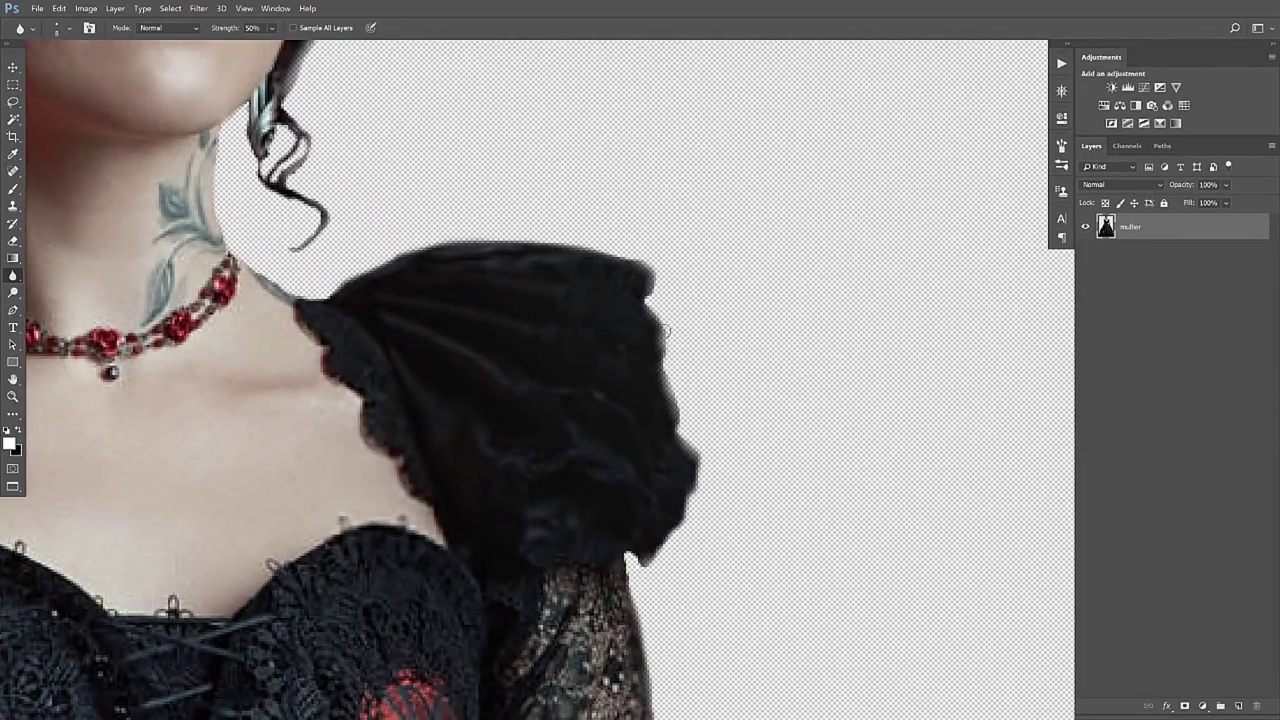
{"action": "mouse_move", "coordinate": [669, 329]}
{"action": "left_mouse_down"}
{"action": "mouse_move", "coordinate": [706, 449]}
{"action": "mouse_move", "coordinate": [694, 491]}
{"action": "left_mouse_up"}
Pan down over the lace sleeve, red bow, corset and ringed hand to review the edges
{"action": "left_click_drag", "start_coordinate": [677, 560], "coordinate": [608, 346]}
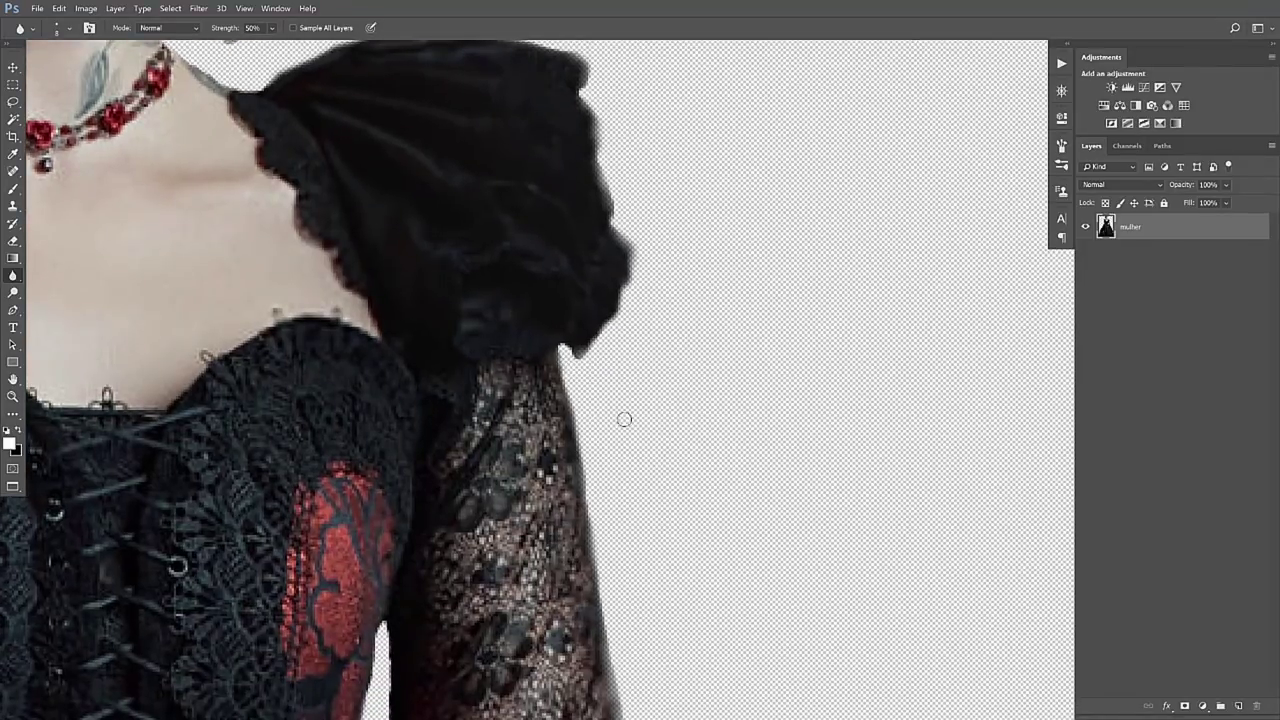
{"action": "left_click_drag", "start_coordinate": [623, 420], "coordinate": [688, 170]}
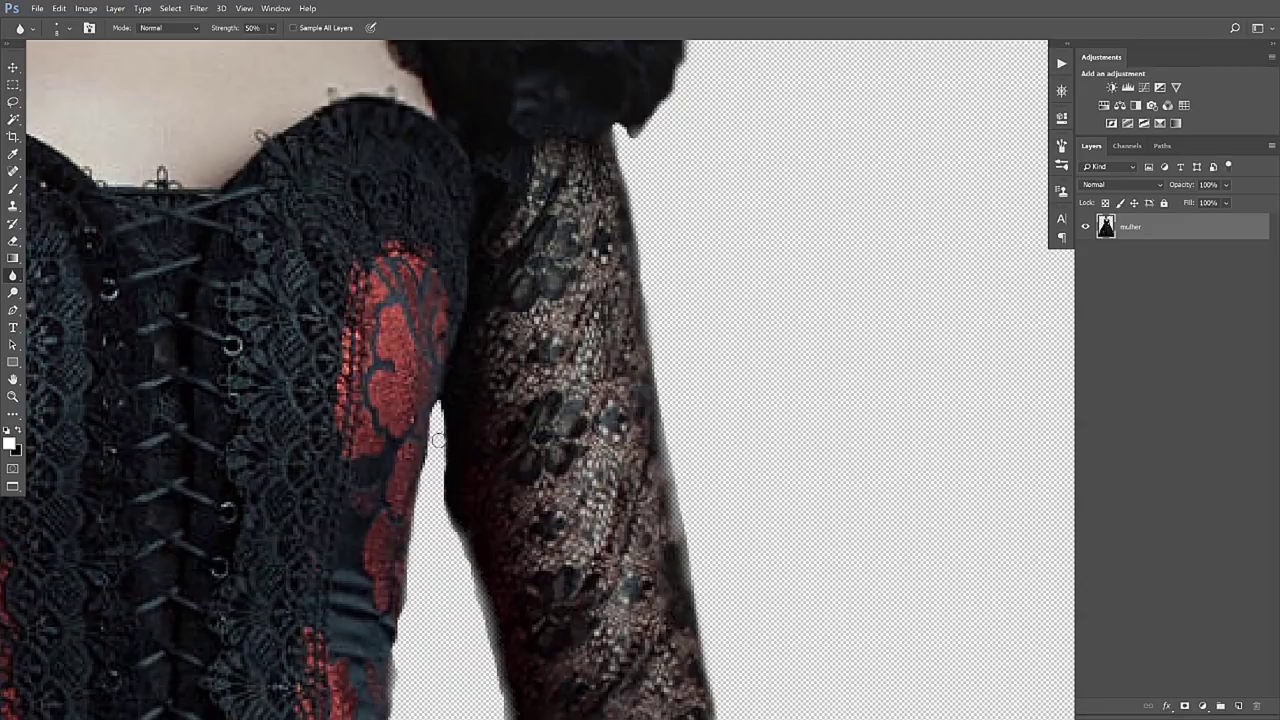
{"action": "left_click_drag", "start_coordinate": [668, 550], "coordinate": [613, 380]}
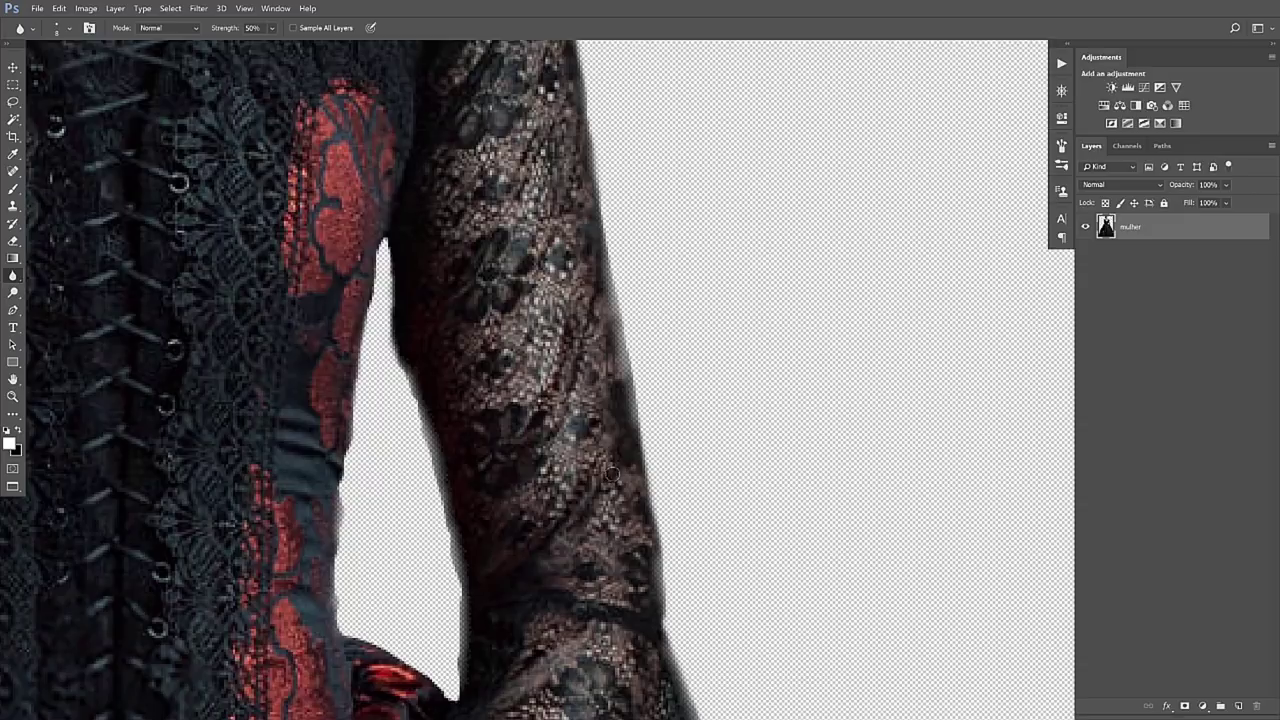
{"action": "left_click_drag", "start_coordinate": [428, 551], "coordinate": [508, 411]}
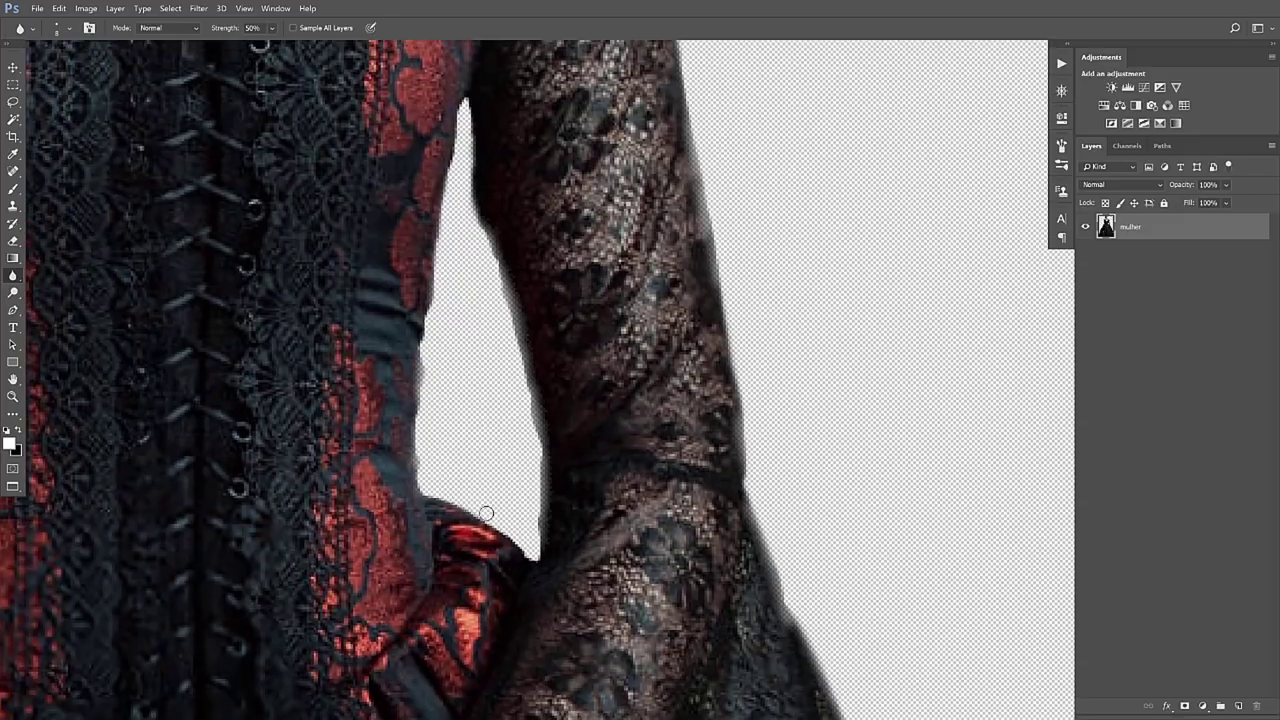
{"action": "mouse_move", "coordinate": [715, 648]}
{"action": "left_mouse_down"}
{"action": "mouse_move", "coordinate": [583, 420]}
{"action": "mouse_move", "coordinate": [603, 240]}
{"action": "mouse_move", "coordinate": [578, 218]}
{"action": "left_mouse_up"}
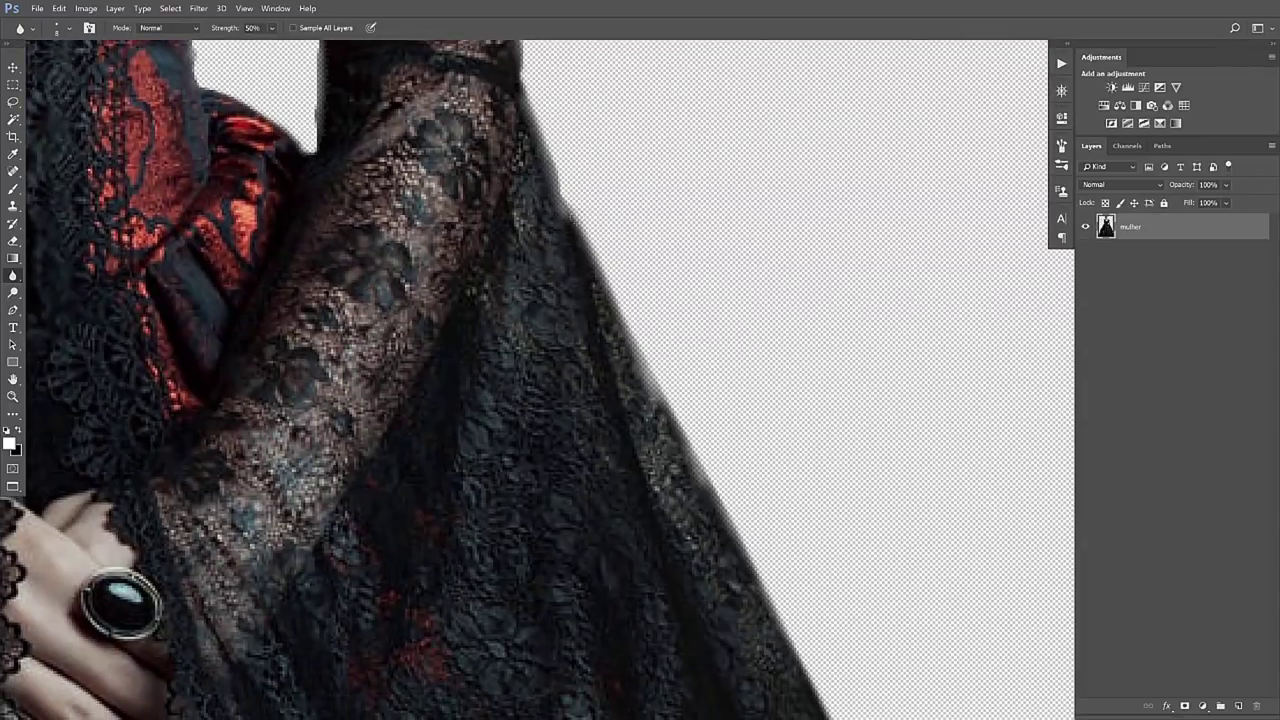
{"action": "left_click_drag", "start_coordinate": [734, 471], "coordinate": [544, 408]}
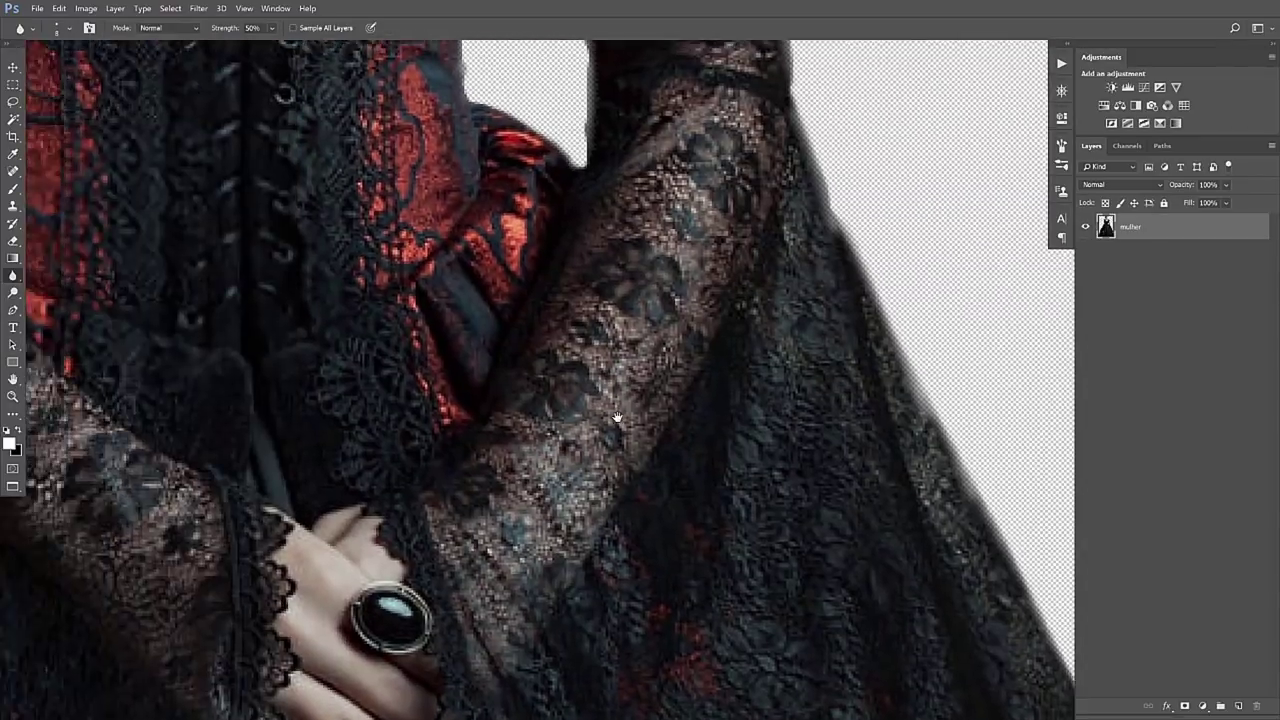
{"action": "scroll", "coordinate": [544, 408], "scroll_direction": "left", "scroll_amount": 5}
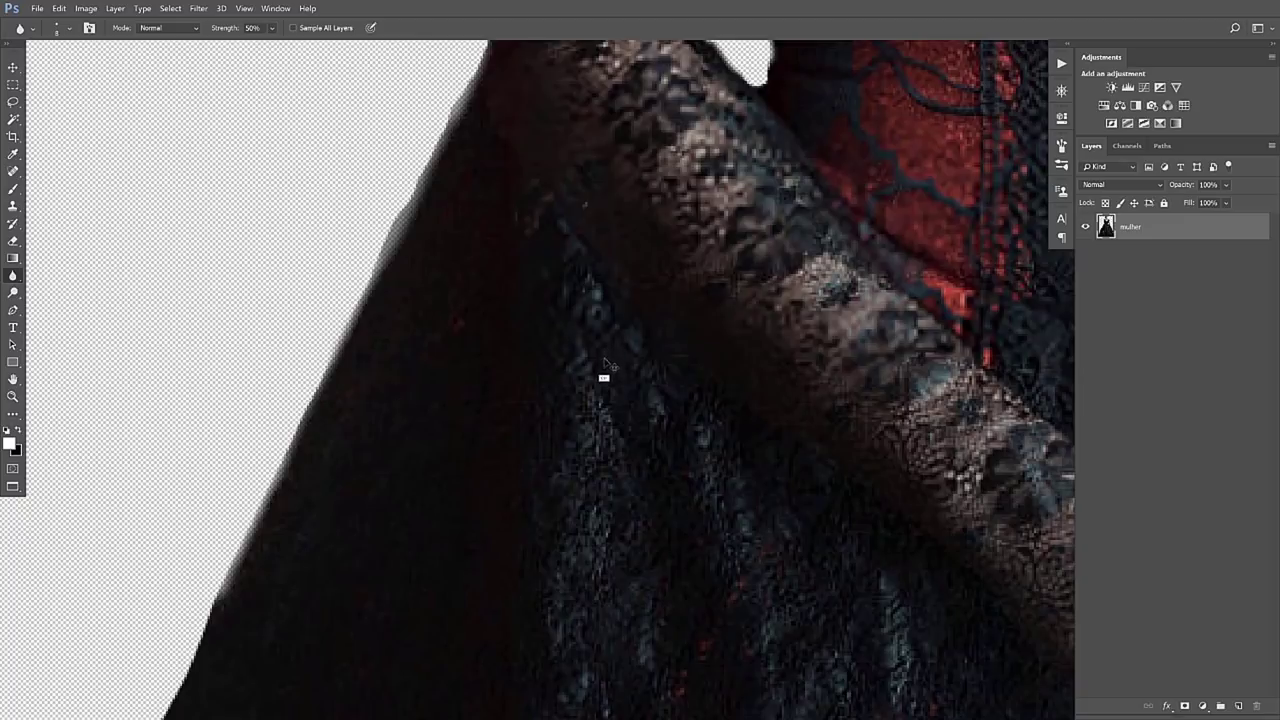
Save and close the mulher cut-out, then hide the modelo layer in the composite
{"action": "key", "text": "ctrl+w"}
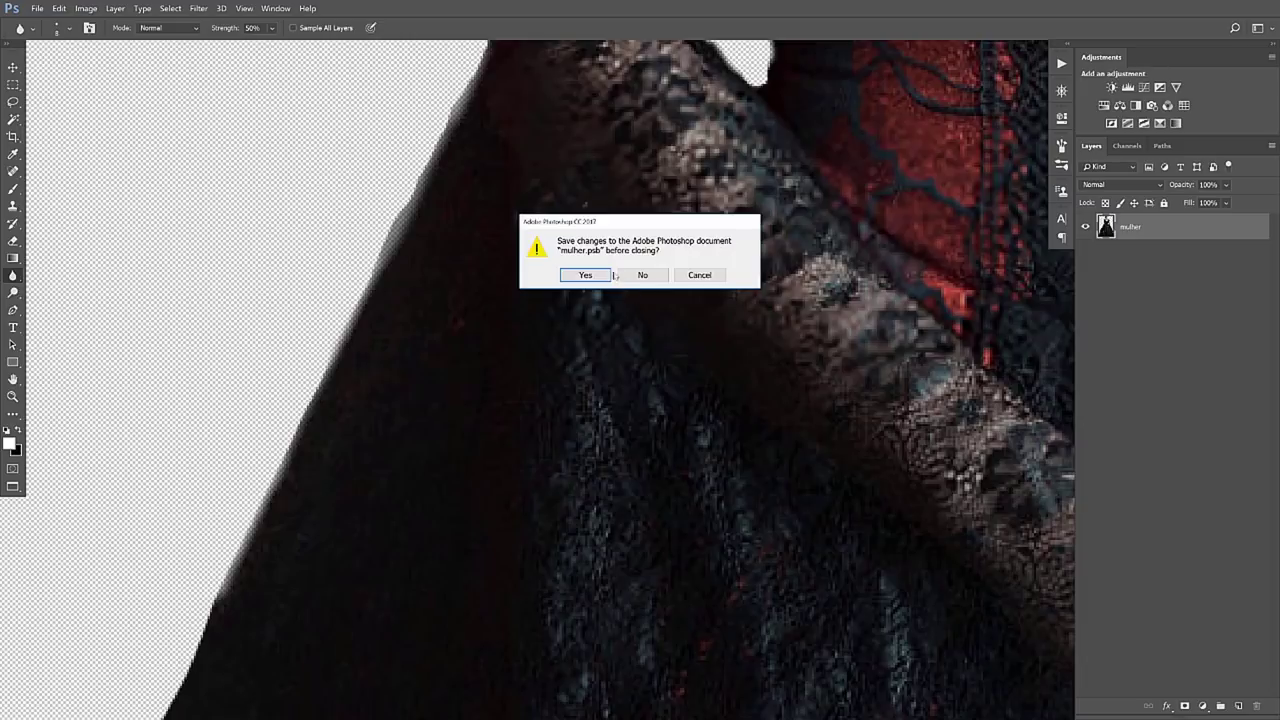
{"action": "left_click", "coordinate": [589, 276]}
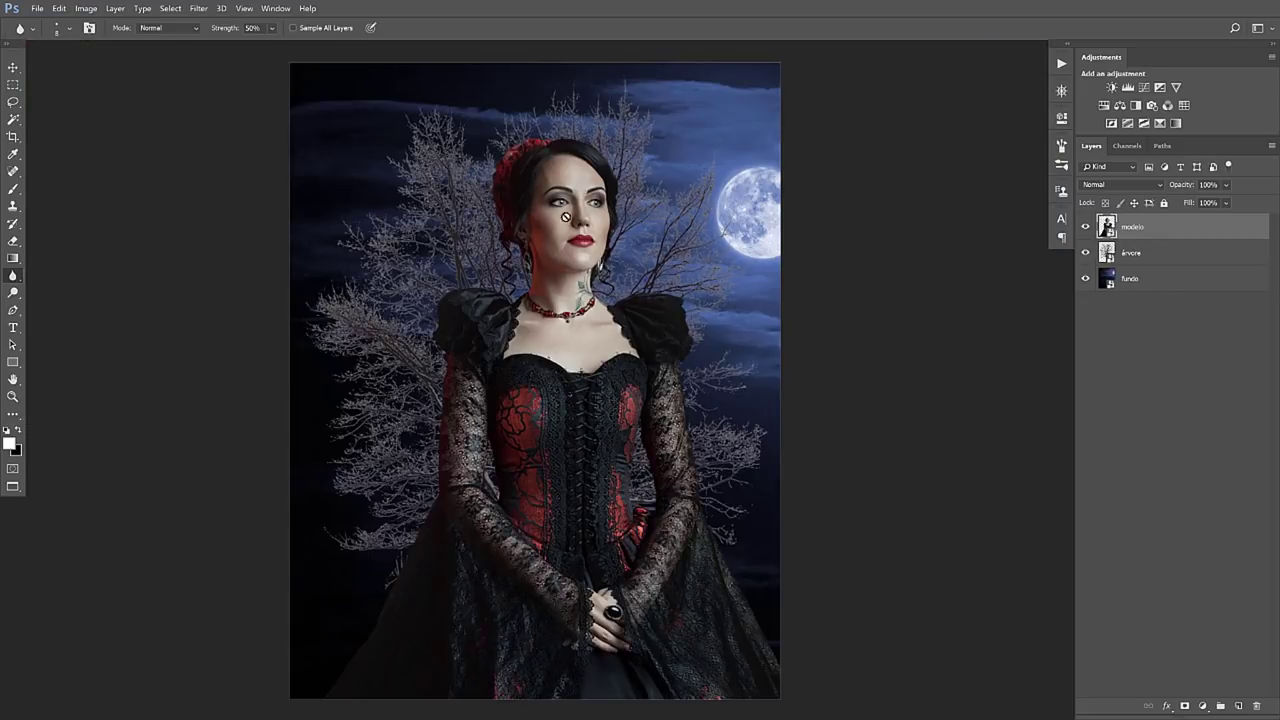
{"action": "left_click", "coordinate": [1085, 226]}
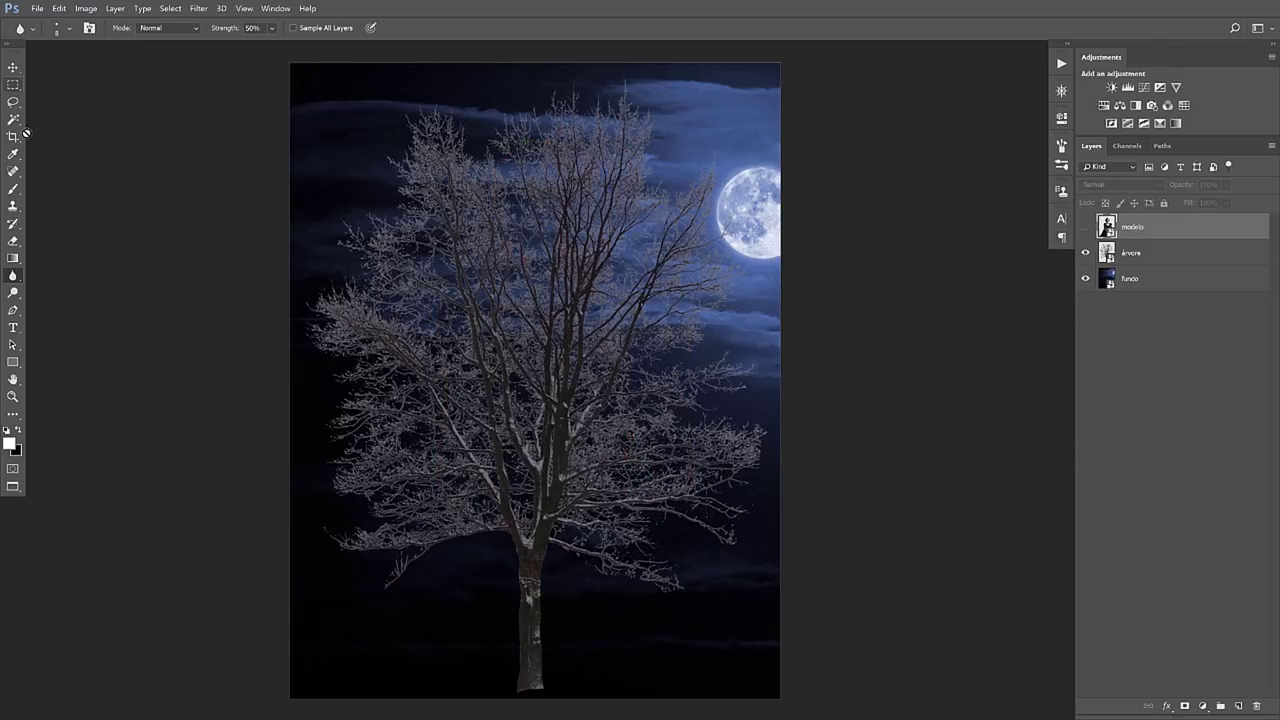
{"action": "left_click", "coordinate": [13, 67]}
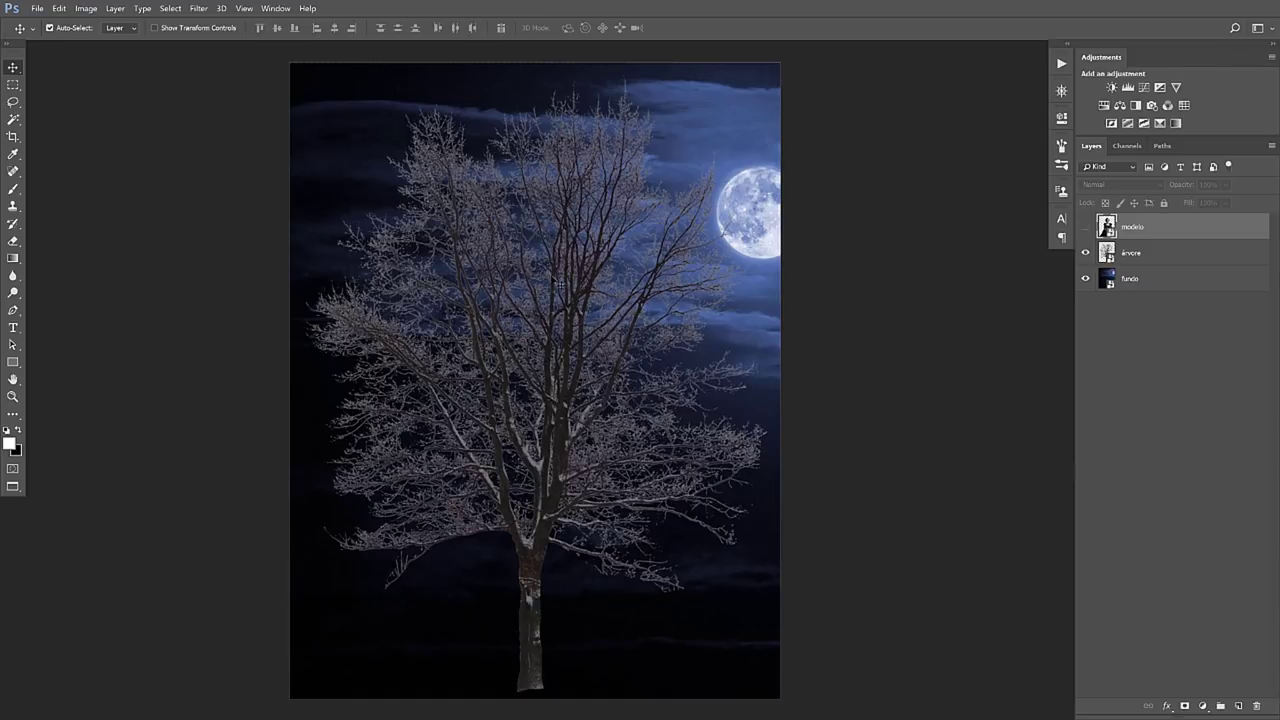
Hide the árvore tree layer, zoom out, and select the fundo sky layer
{"action": "left_click", "coordinate": [1085, 253]}
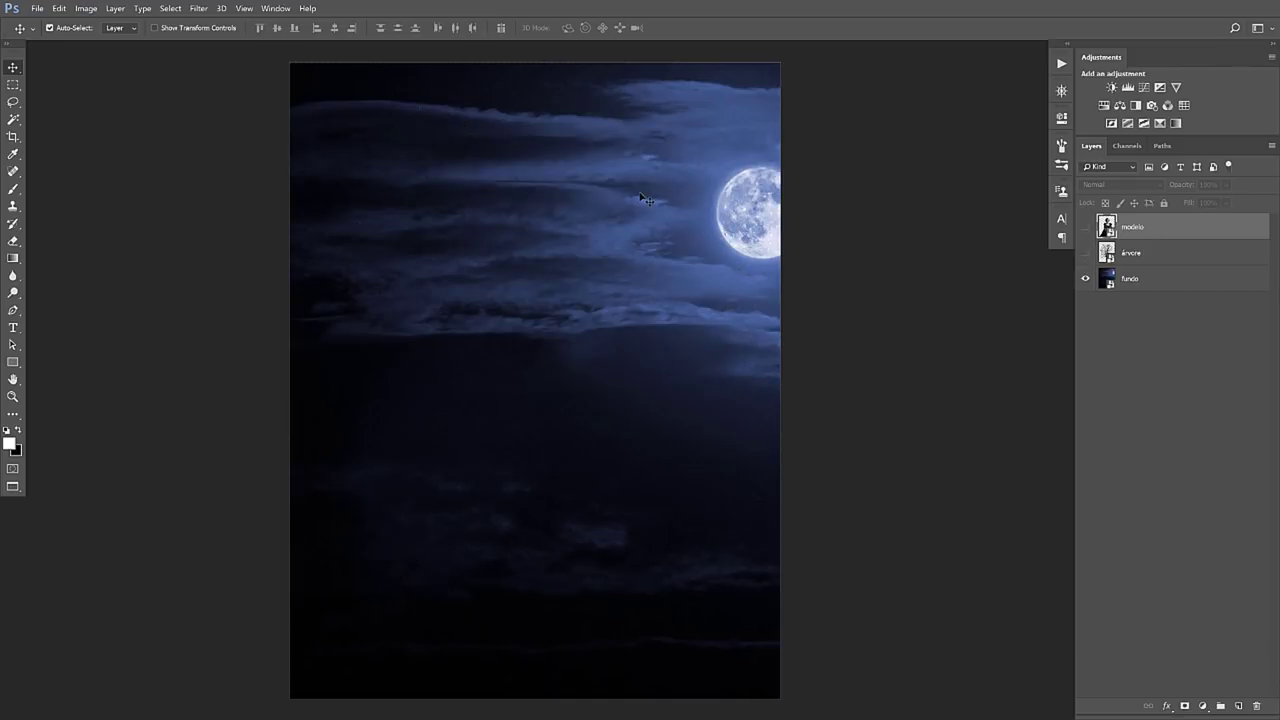
{"action": "key", "text": "ctrl"}
{"action": "key", "text": "ctrl+minus"}
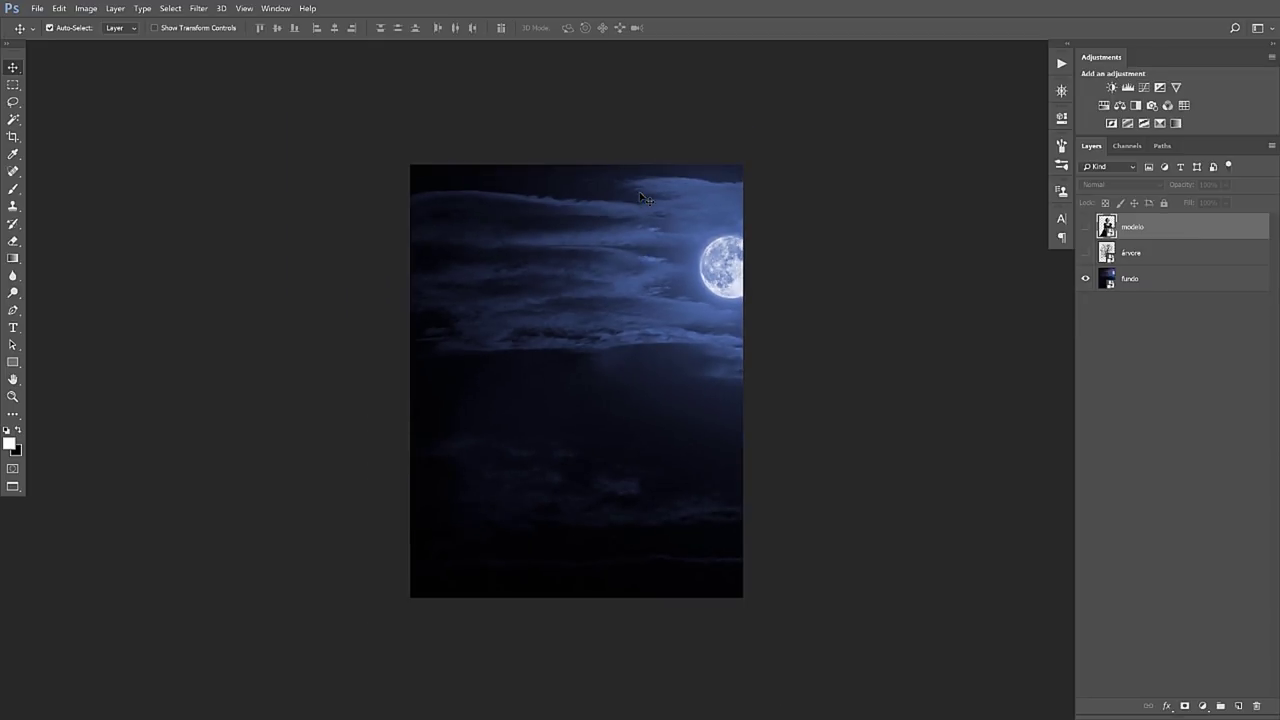
{"action": "left_click", "coordinate": [645, 200]}
Scale the fundo sky to about 136% and shift it left to reveal more moon
{"action": "key", "text": "ctrl+t"}
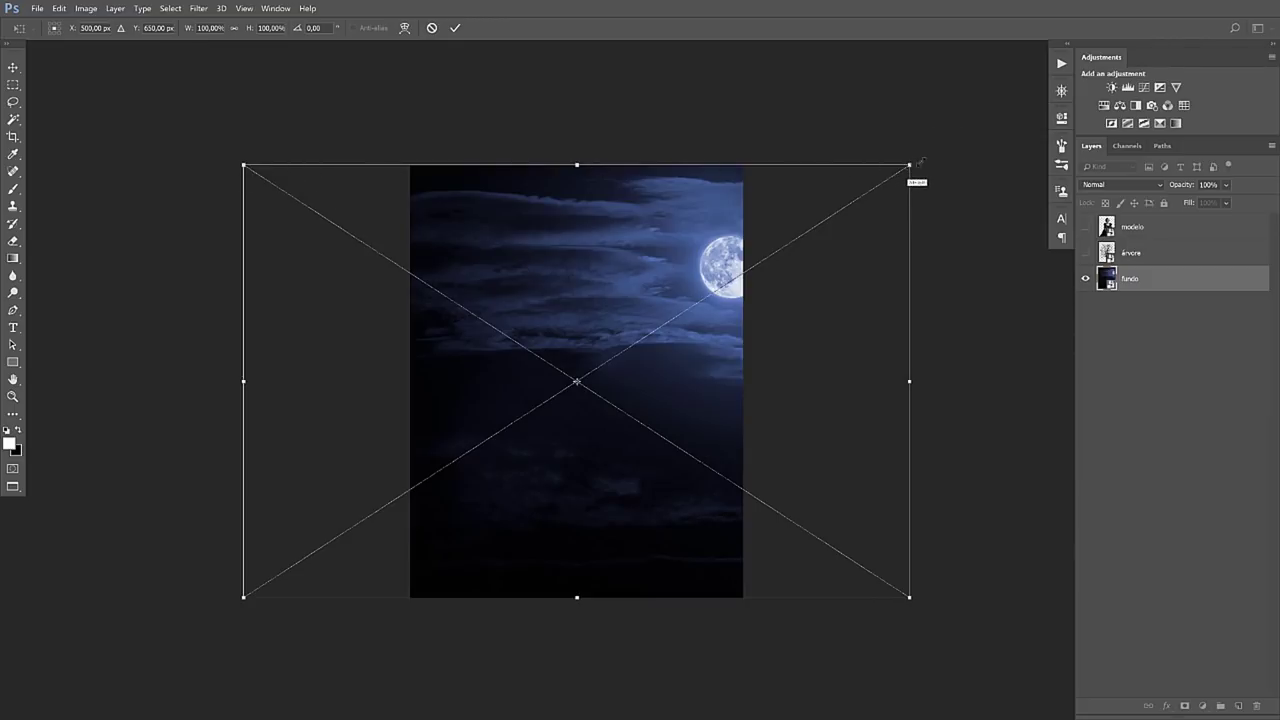
{"action": "left_click_drag", "start_coordinate": [919, 161], "coordinate": [936, 152]}
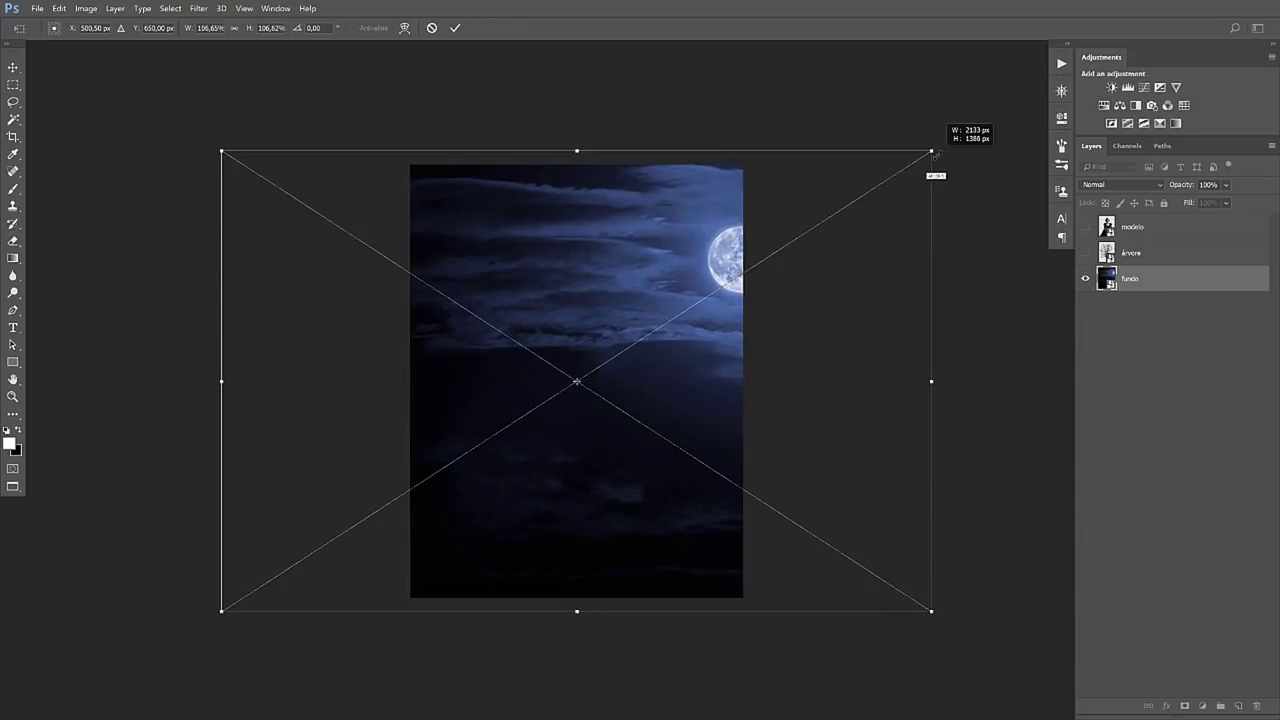
{"action": "left_click_drag", "start_coordinate": [937, 153], "coordinate": [1055, 92]}
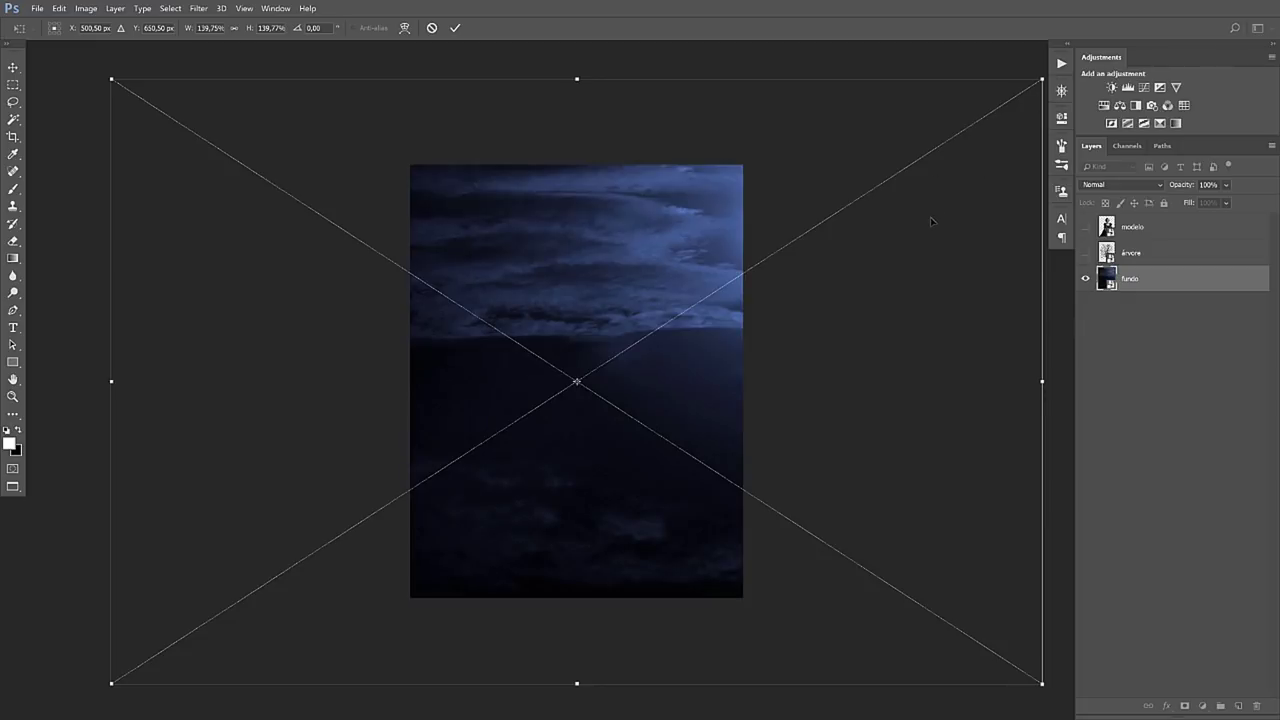
{"action": "mouse_move", "coordinate": [930, 220]}
{"action": "left_mouse_down"}
{"action": "mouse_move", "coordinate": [845, 222]}
{"action": "mouse_move", "coordinate": [864, 221]}
{"action": "left_mouse_up"}
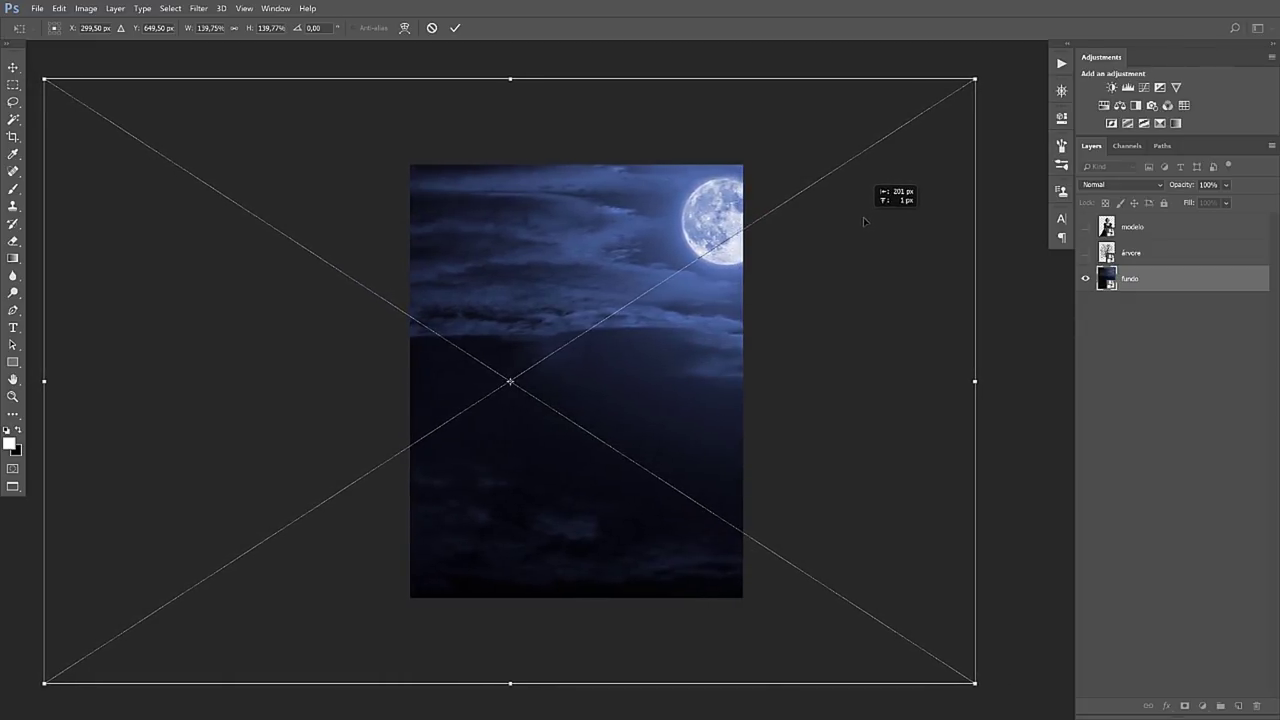
{"action": "left_click_drag", "start_coordinate": [1055, 92], "coordinate": [1041, 83]}
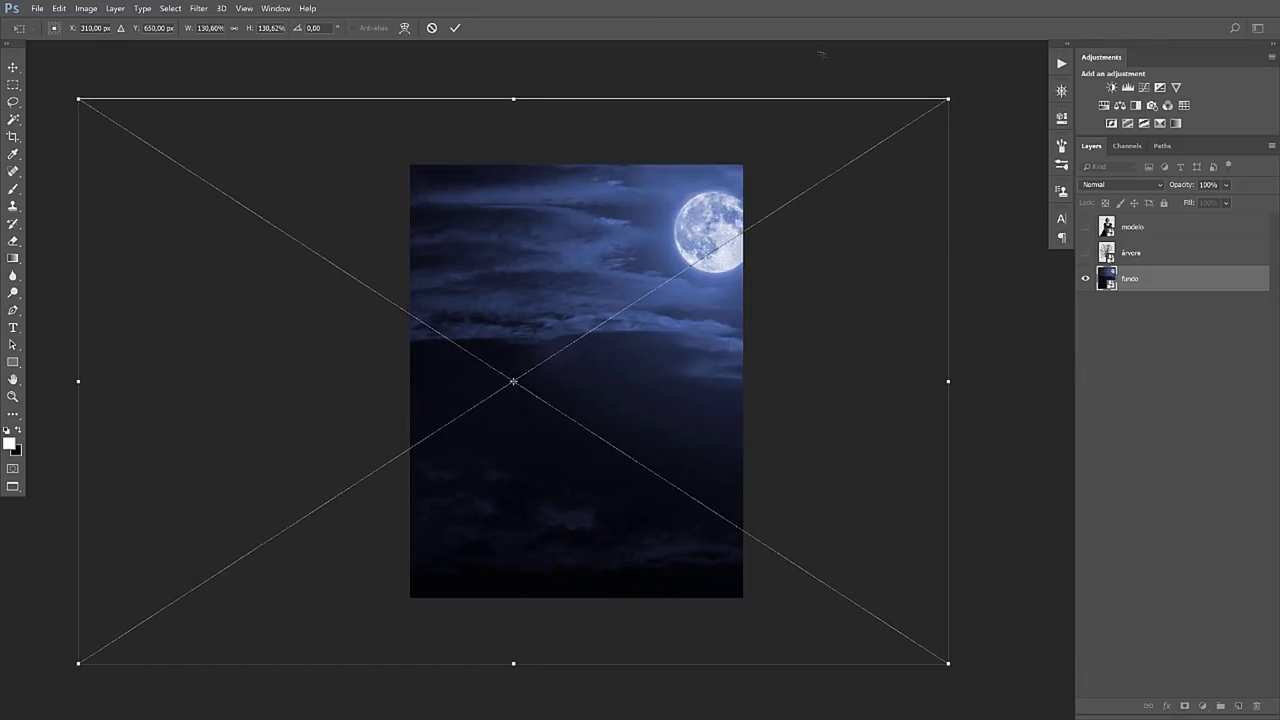
{"action": "left_click_drag", "start_coordinate": [948, 99], "coordinate": [975, 72]}
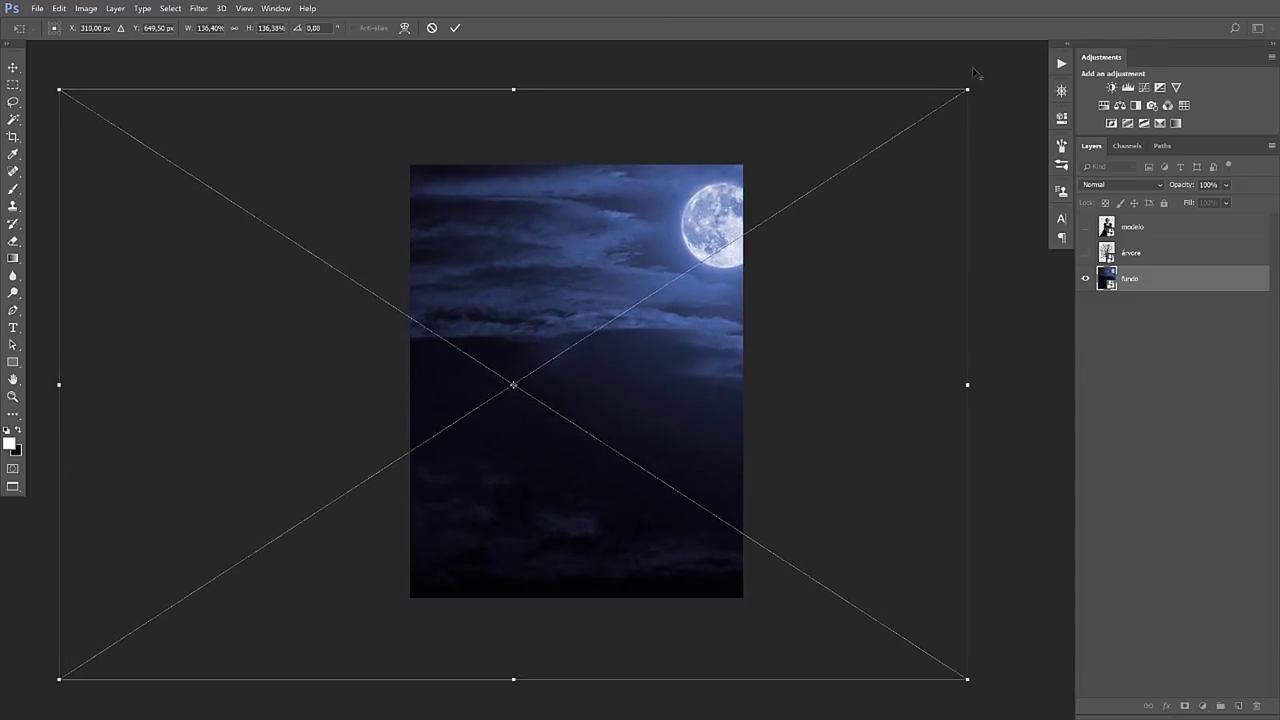
{"action": "key", "text": "shift+Left"}
{"action": "key", "text": "shift+Left"}
{"action": "key", "text": "shift+Left"}
{"action": "key", "text": "shift+Down"}
{"action": "key", "text": "shift+Down"}
{"action": "key", "text": "shift+Down"}
{"action": "key", "text": "shift+Down"}
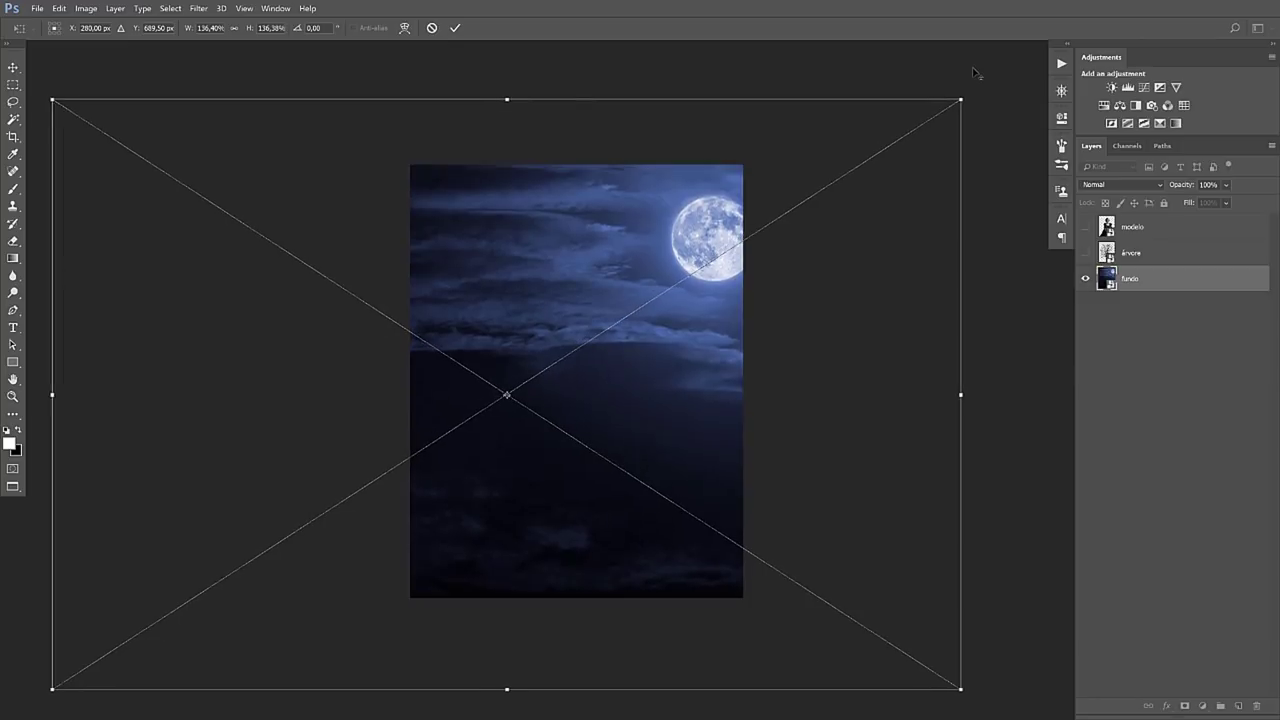
{"action": "key", "text": "shift+Right"}
{"action": "key", "text": "shift+Right"}
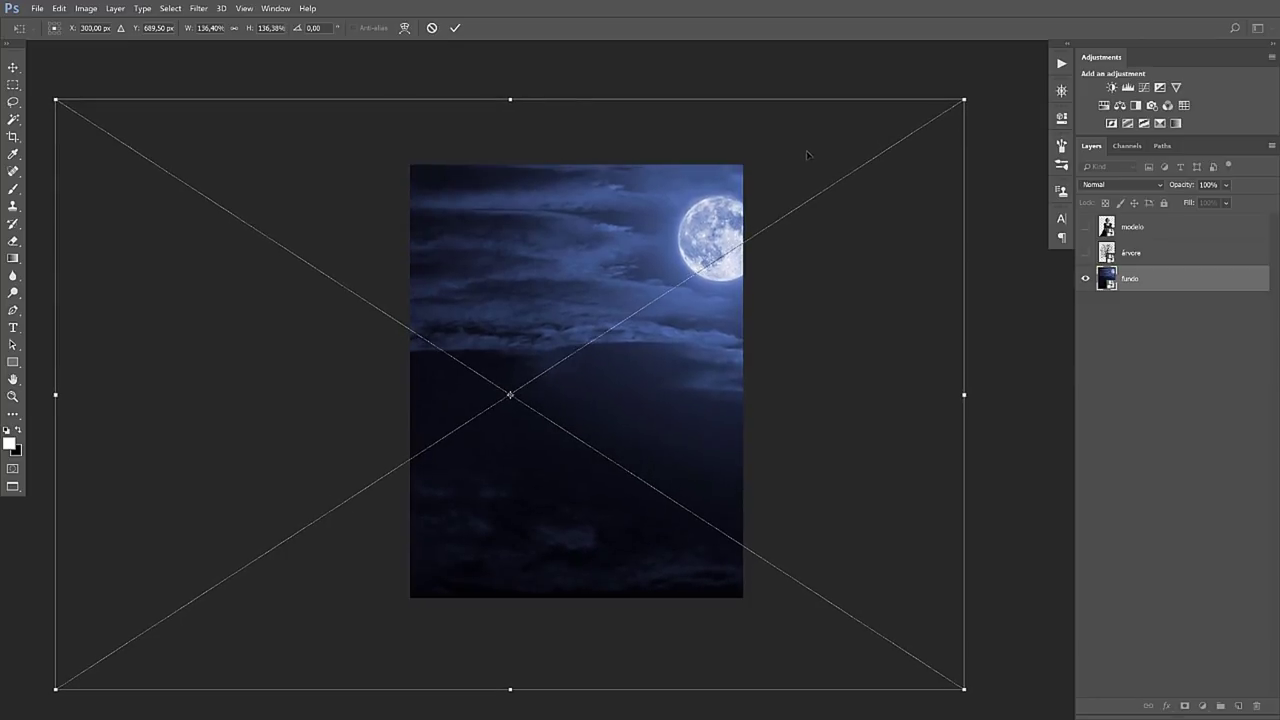
{"action": "key", "text": "Return"}
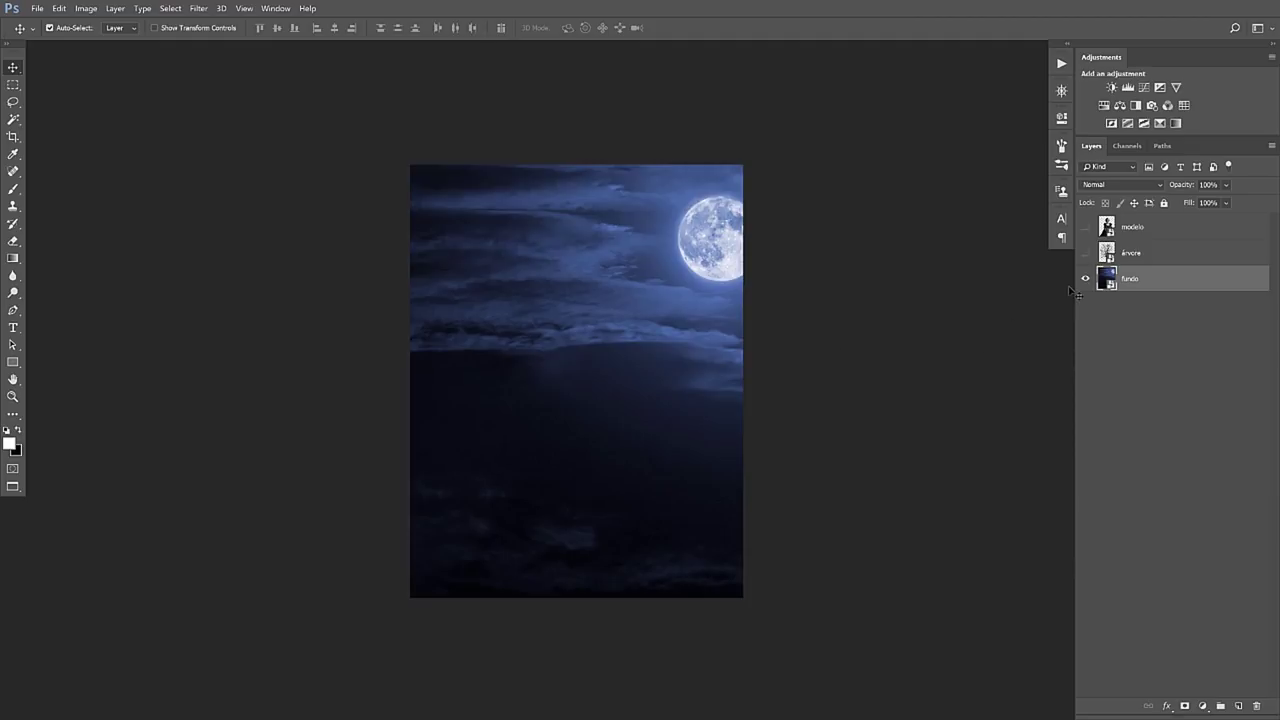
{"action": "key", "text": "ctrl"}
{"action": "key", "text": "ctrl+g"}
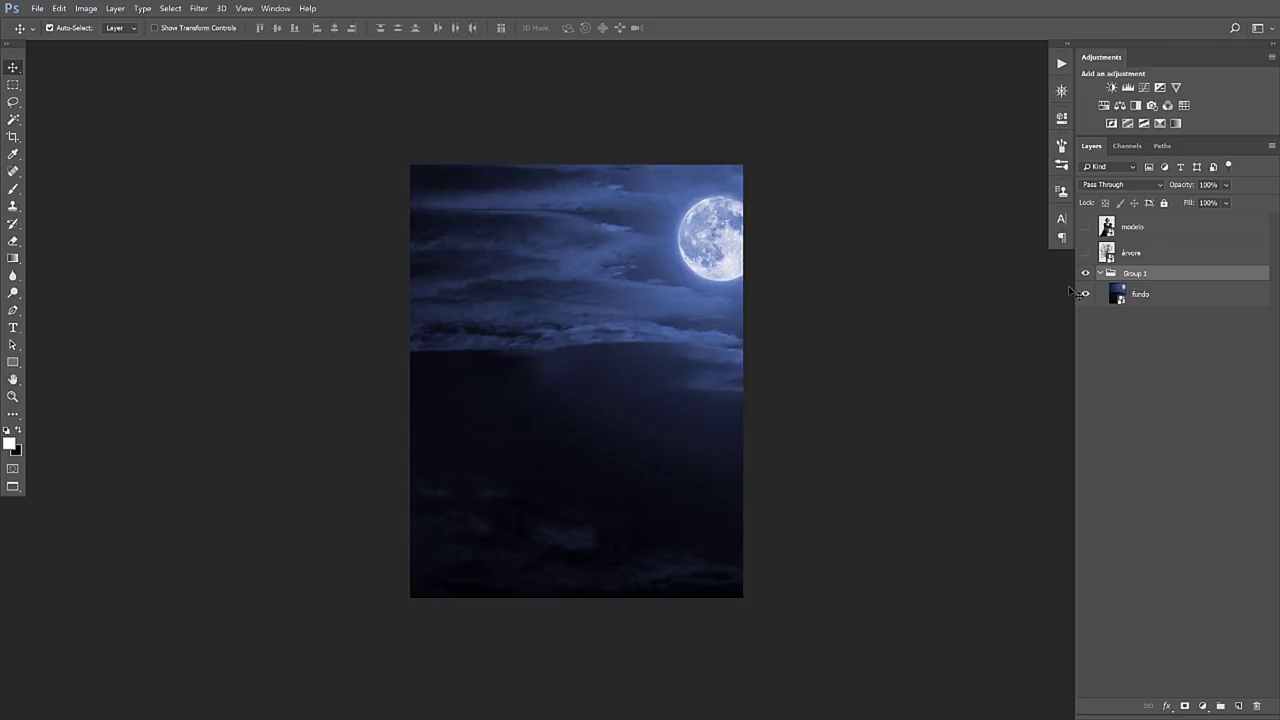
{"action": "double_click", "coordinate": [1140, 273]}
{"action": "type", "text": "fundo"}
{"action": "left_click", "coordinate": [1160, 297]}
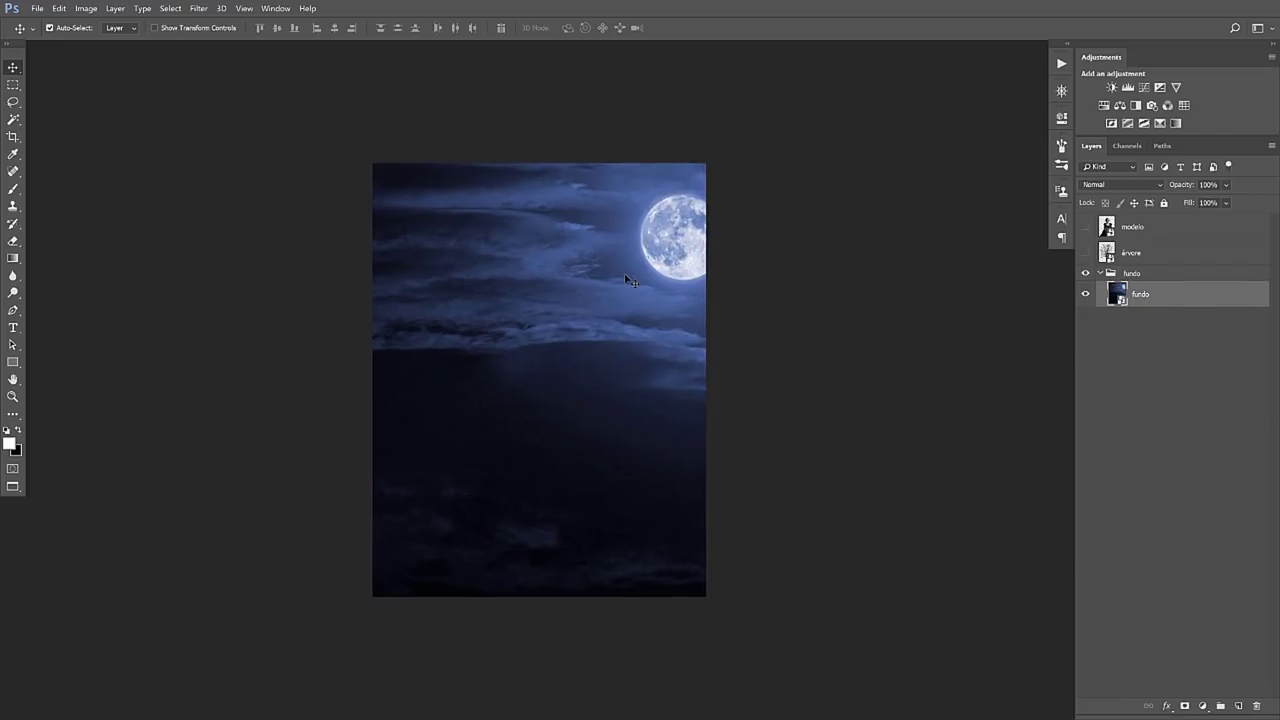
{"action": "key", "text": "ctrl+plus"}
{"action": "left_click_drag", "start_coordinate": [762, 234], "coordinate": [668, 240]}
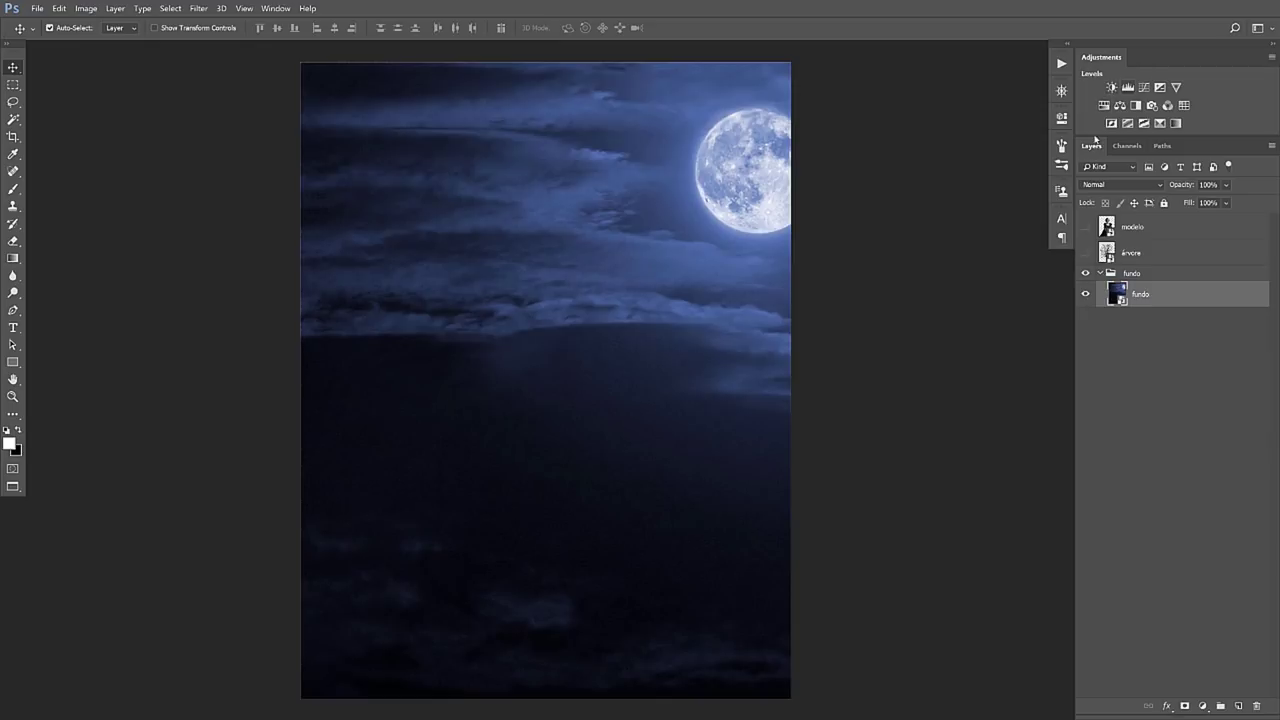
Add a Levels 1 adjustment above the sky with output white 190 and input white 212
{"action": "left_click", "coordinate": [1128, 88]}
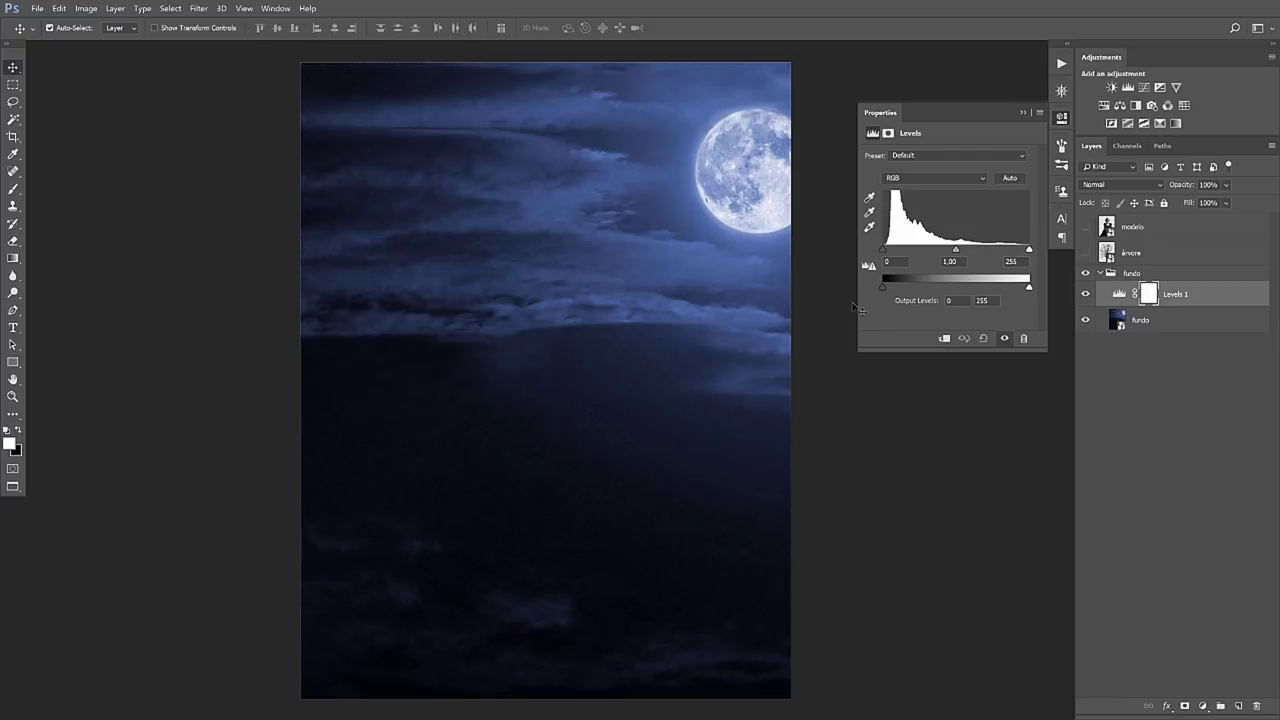
{"action": "left_click_drag", "start_coordinate": [1029, 288], "coordinate": [1000, 289]}
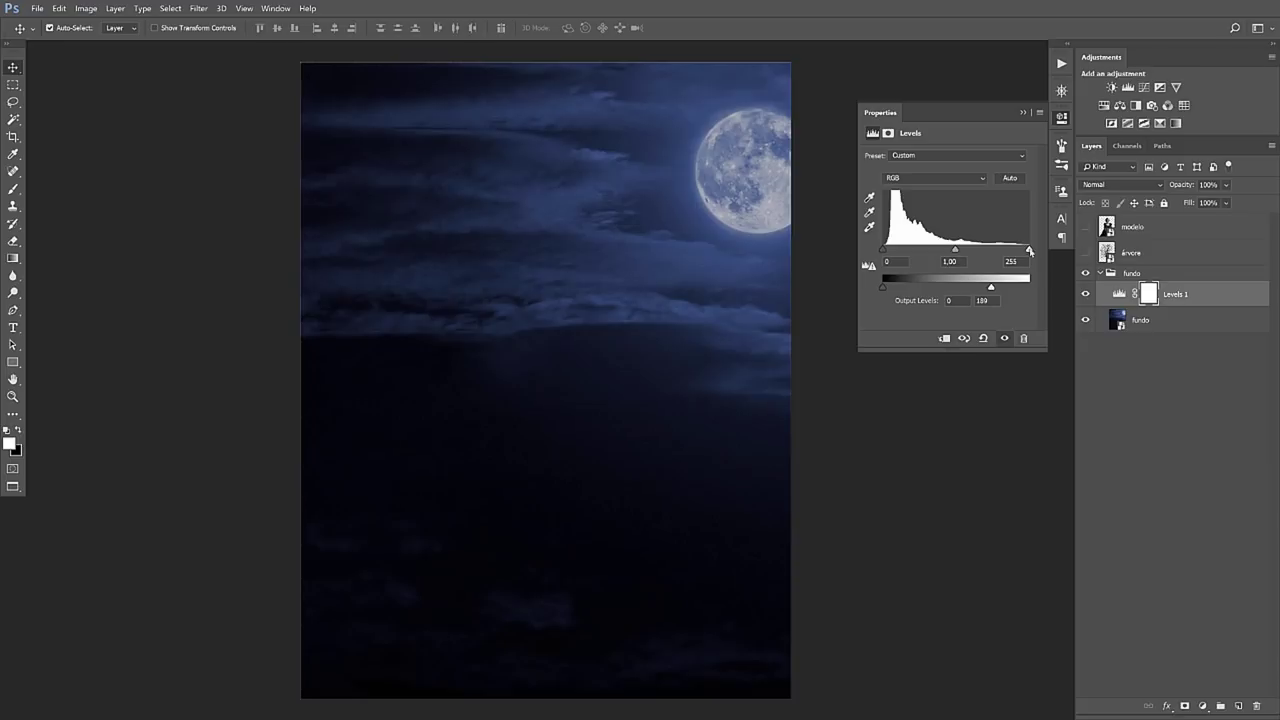
{"action": "left_click_drag", "start_coordinate": [1029, 251], "coordinate": [1005, 251]}
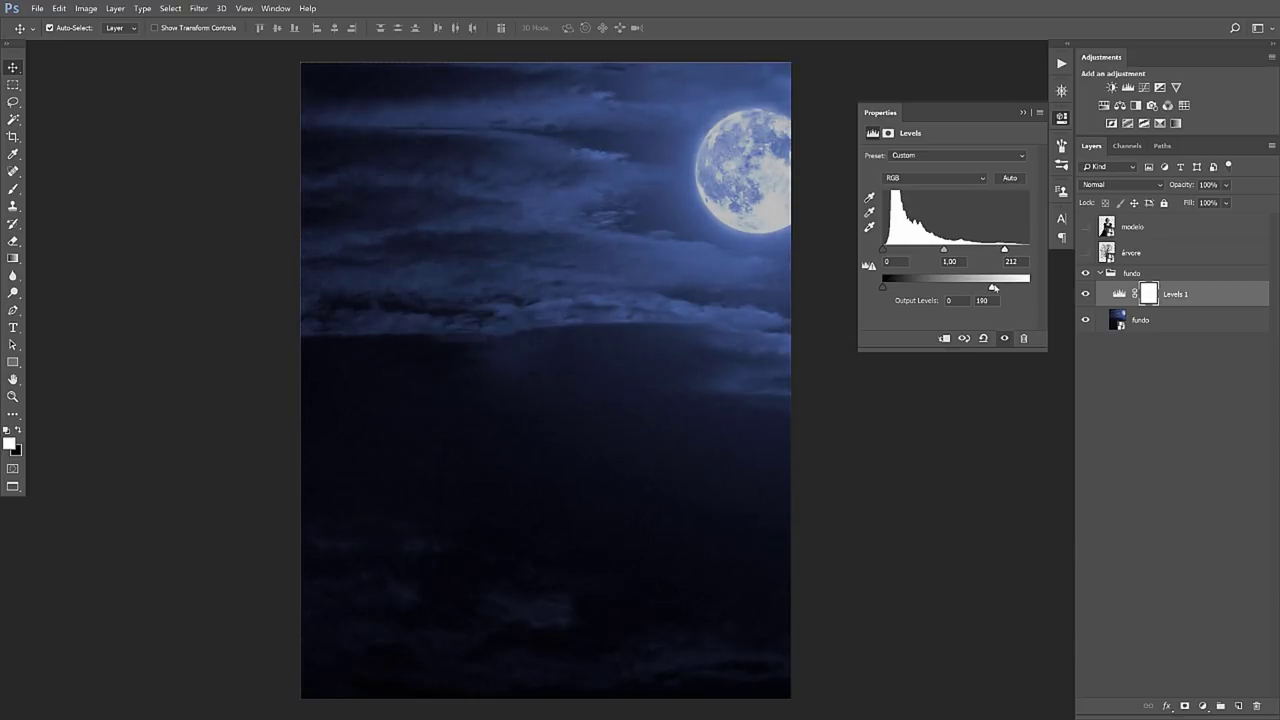
{"action": "left_click", "coordinate": [1022, 112]}
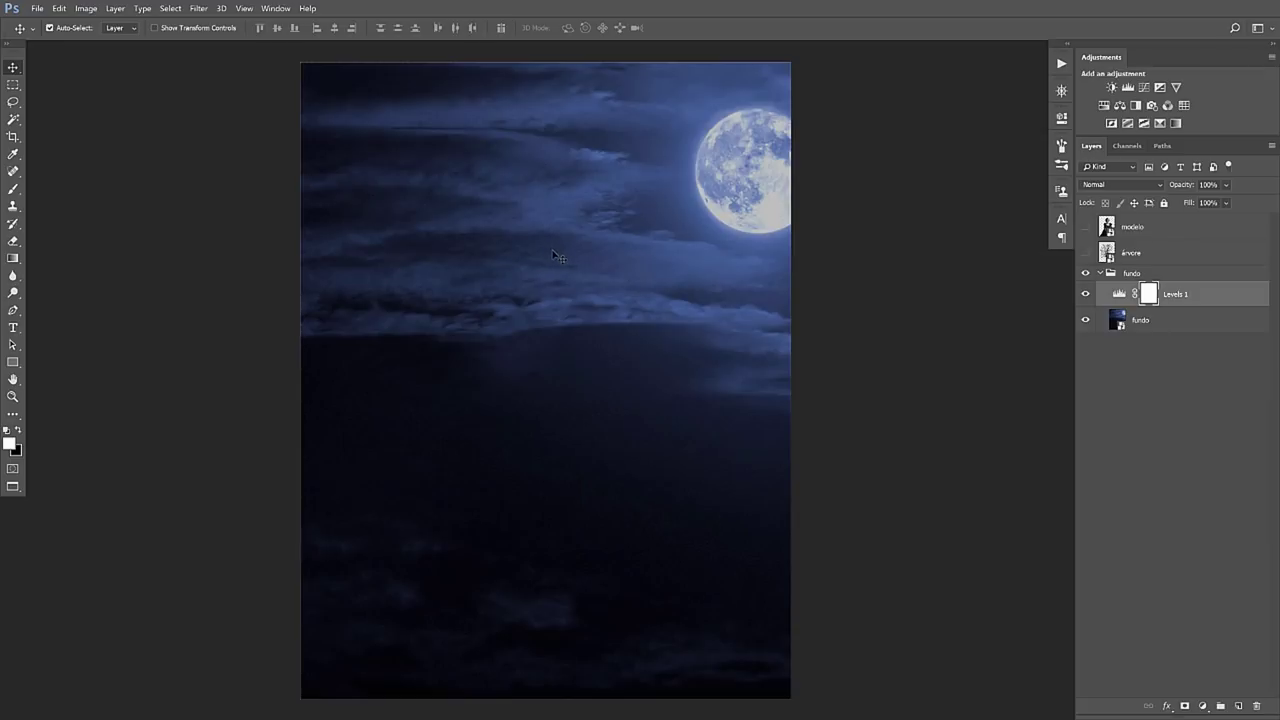
Paint black at 100% flow with an enlarged brush over the moon on the Levels 1 mask
{"action": "key", "text": "b"}
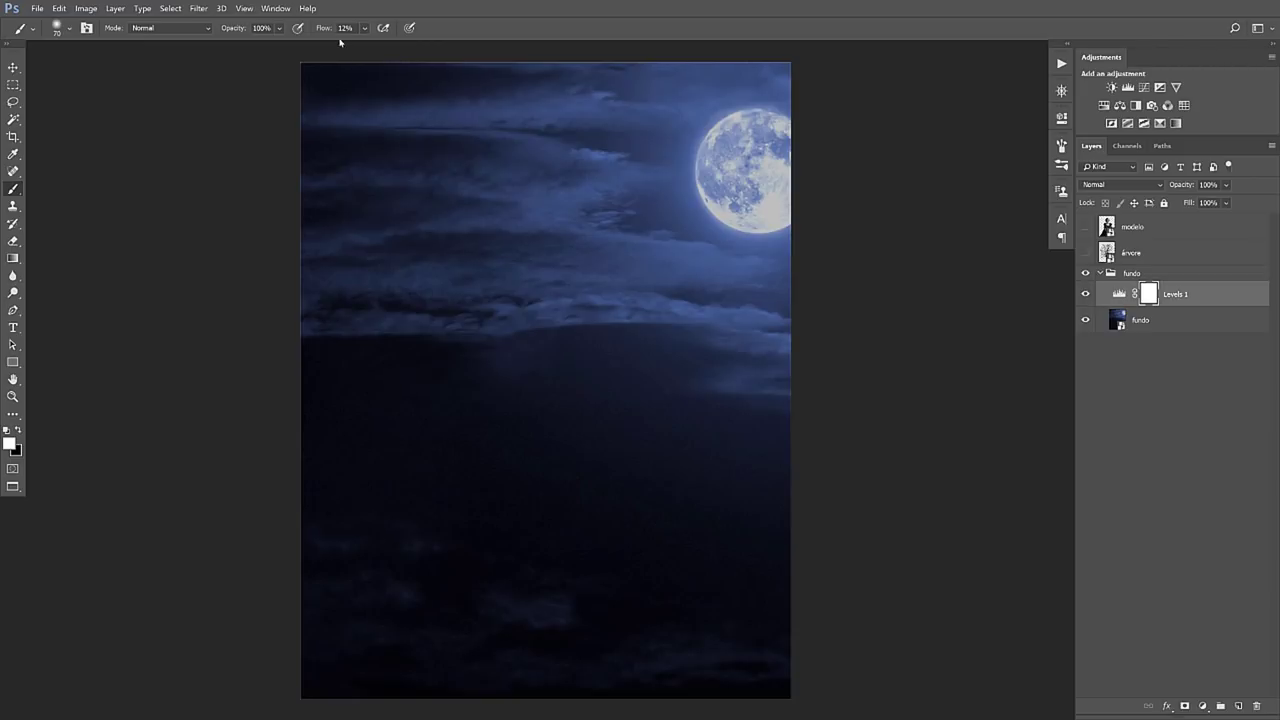
{"action": "left_click_drag", "start_coordinate": [322, 29], "coordinate": [443, 46]}
{"action": "left_click", "coordinate": [19, 430]}
{"action": "key", "text": "bracketright"}
{"action": "key", "text": "bracketright"}
{"action": "key", "text": "bracketright"}
{"action": "key", "text": "bracketright"}
{"action": "key", "text": "bracketright"}
{"action": "key", "text": "bracketright"}
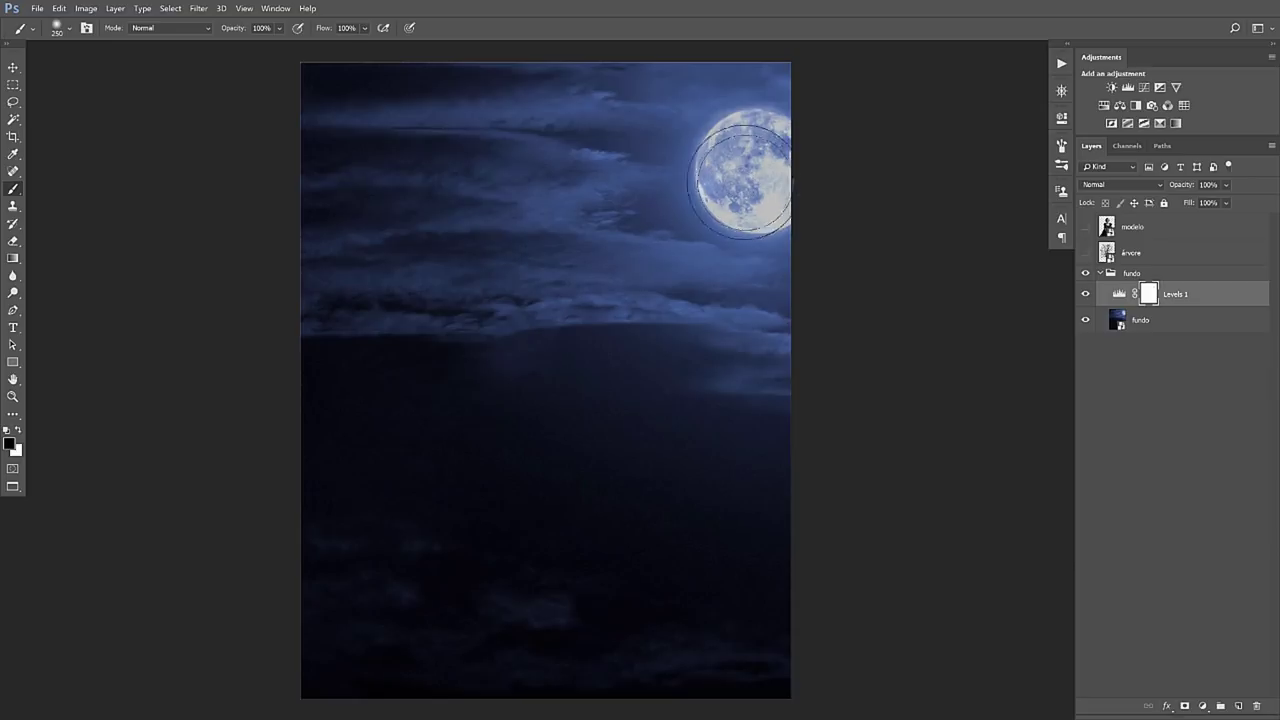
{"action": "key", "text": "bracketright"}
{"action": "key", "text": "bracketright"}
{"action": "key", "text": "bracketright"}
{"action": "key", "text": "bracketright"}
{"action": "key", "text": "bracketright"}
{"action": "left_click_drag", "start_coordinate": [780, 157], "coordinate": [777, 140]}
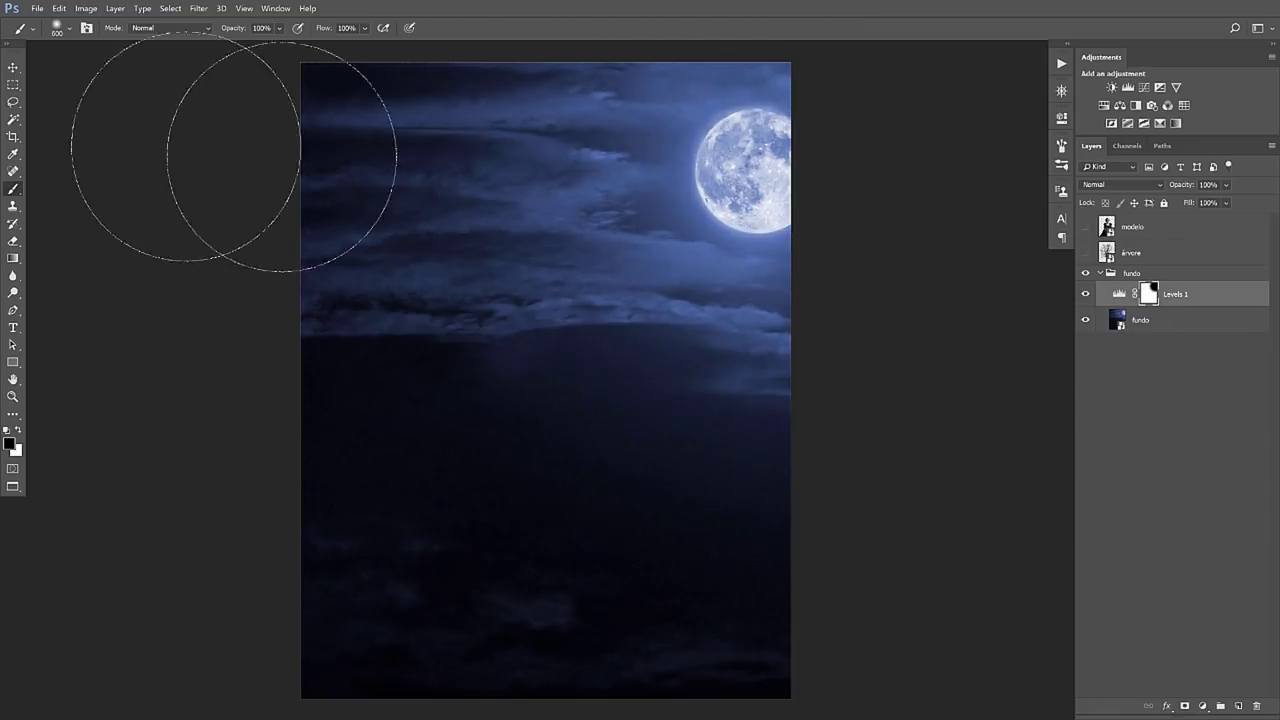
{"action": "left_click", "coordinate": [12, 67]}
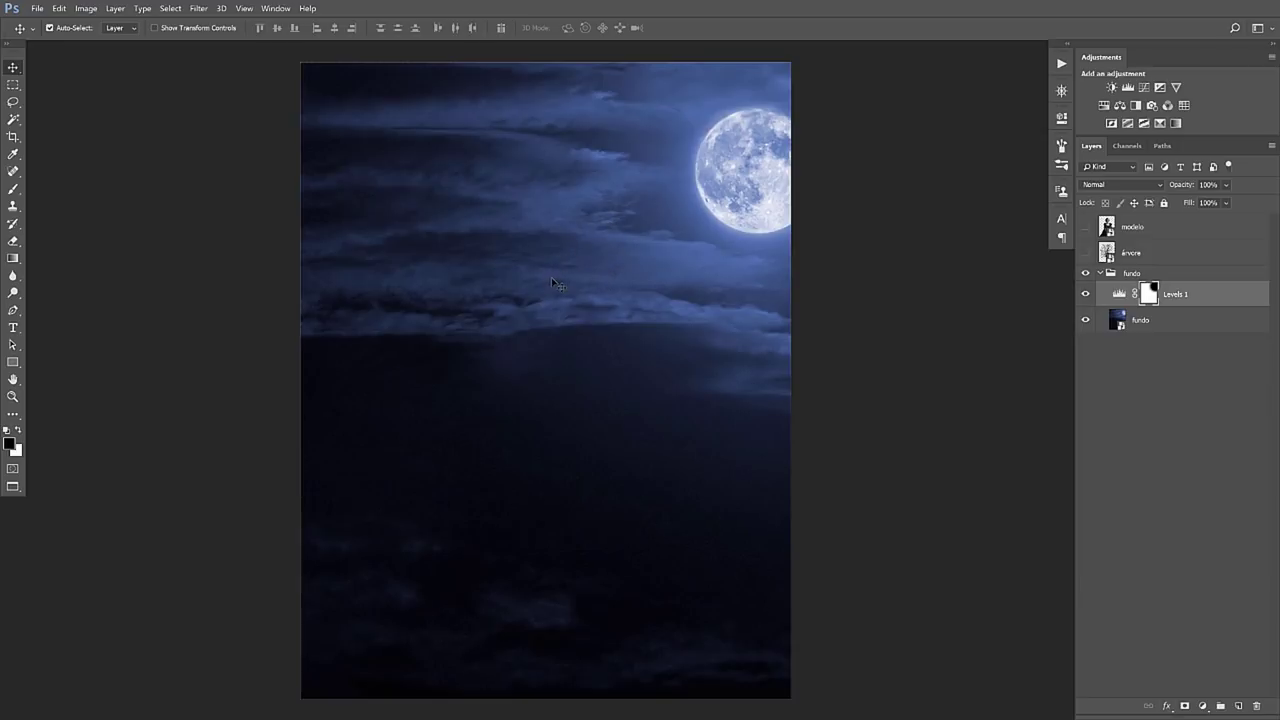
Zoom into the cloud edge to check the mask, then fit the whole image back on screen
{"action": "key", "text": "z"}
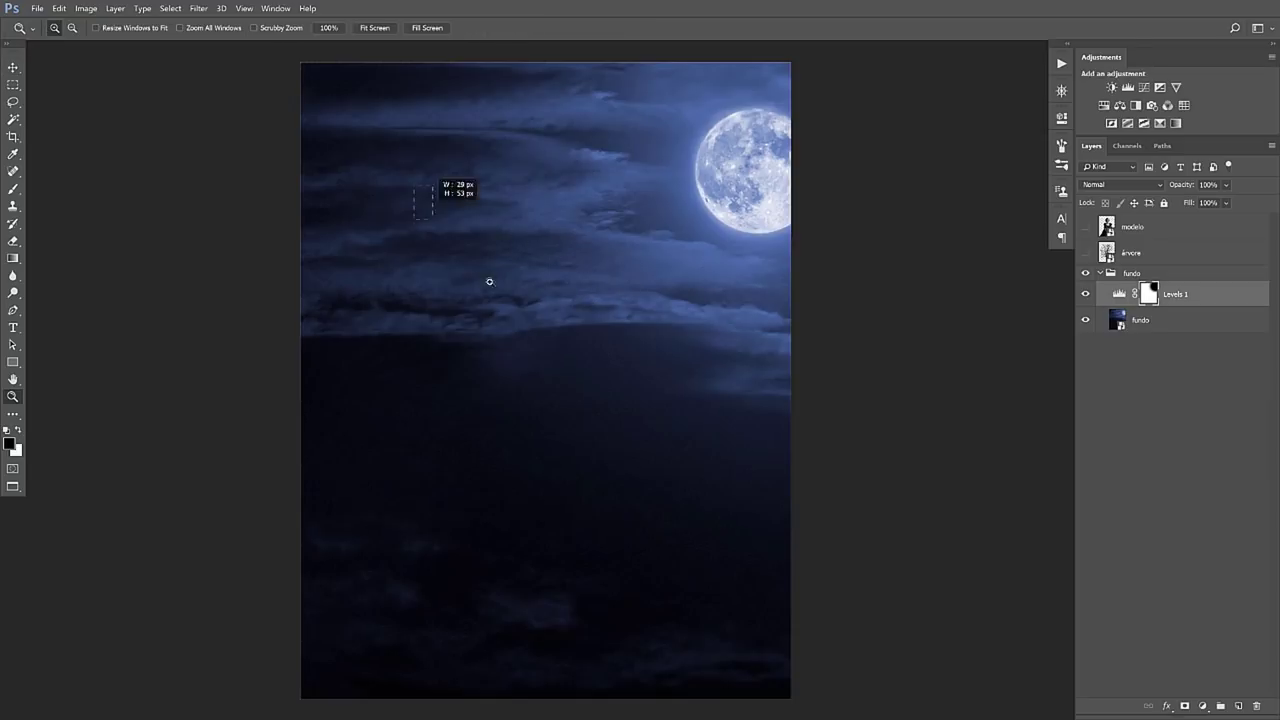
{"action": "left_click_drag", "start_coordinate": [489, 281], "coordinate": [720, 449]}
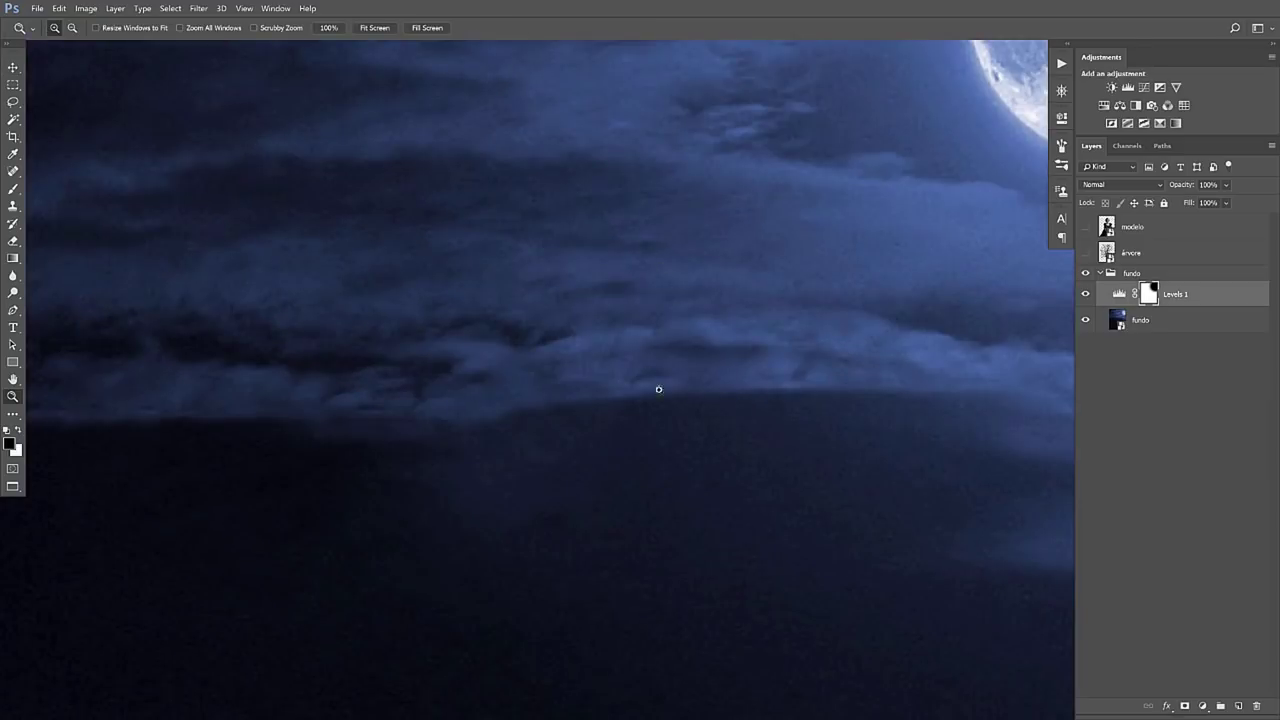
{"action": "left_click_drag", "start_coordinate": [658, 389], "coordinate": [850, 486]}
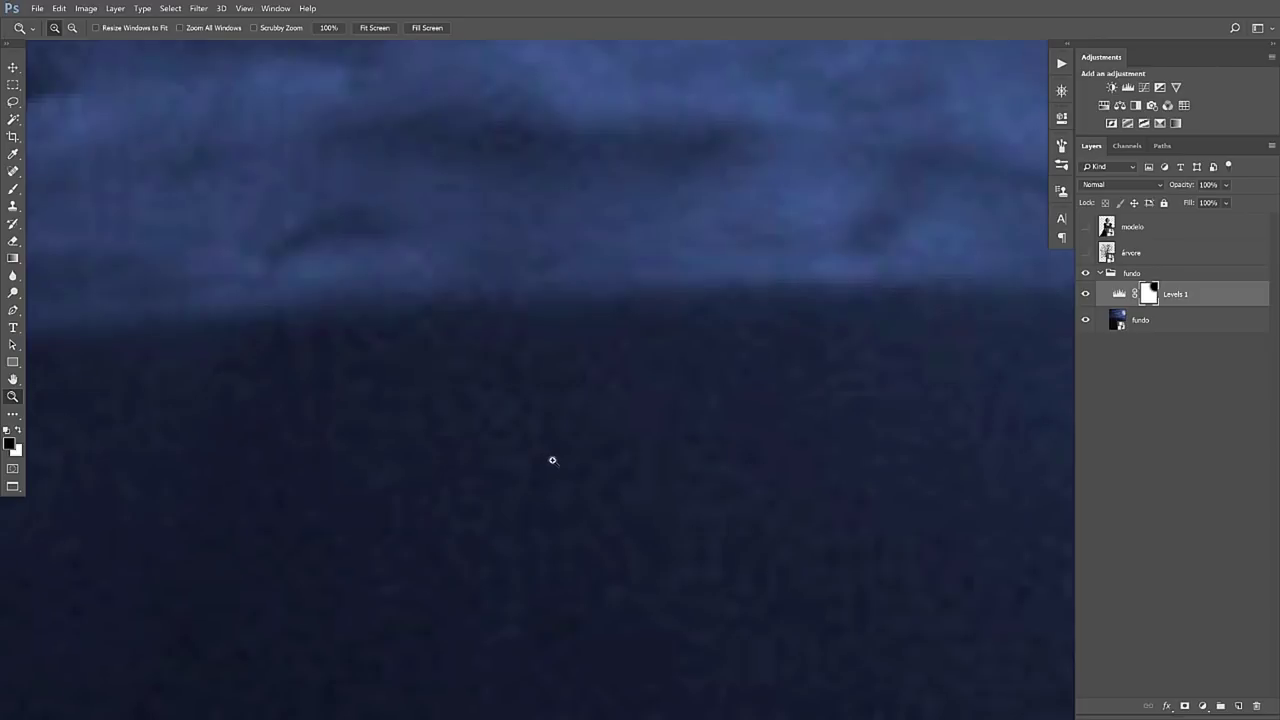
{"action": "key", "text": "ctrl+0"}
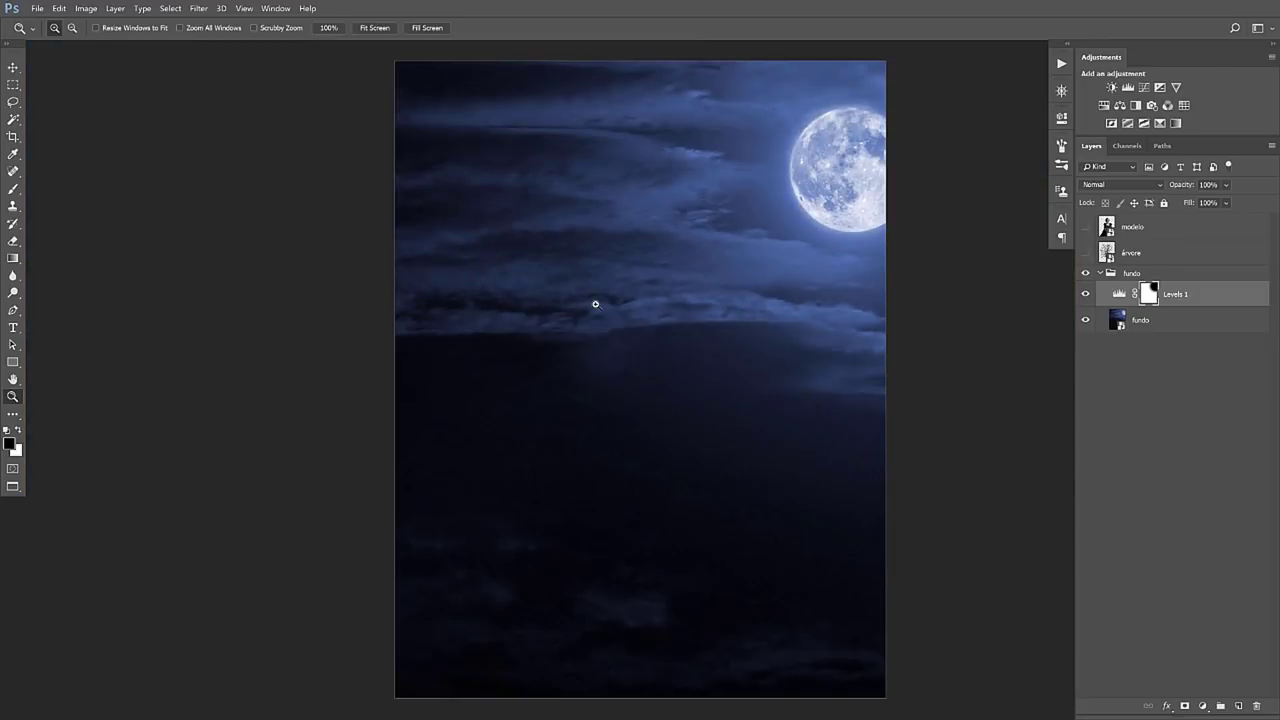
{"action": "left_click_drag", "start_coordinate": [646, 320], "coordinate": [580, 318]}
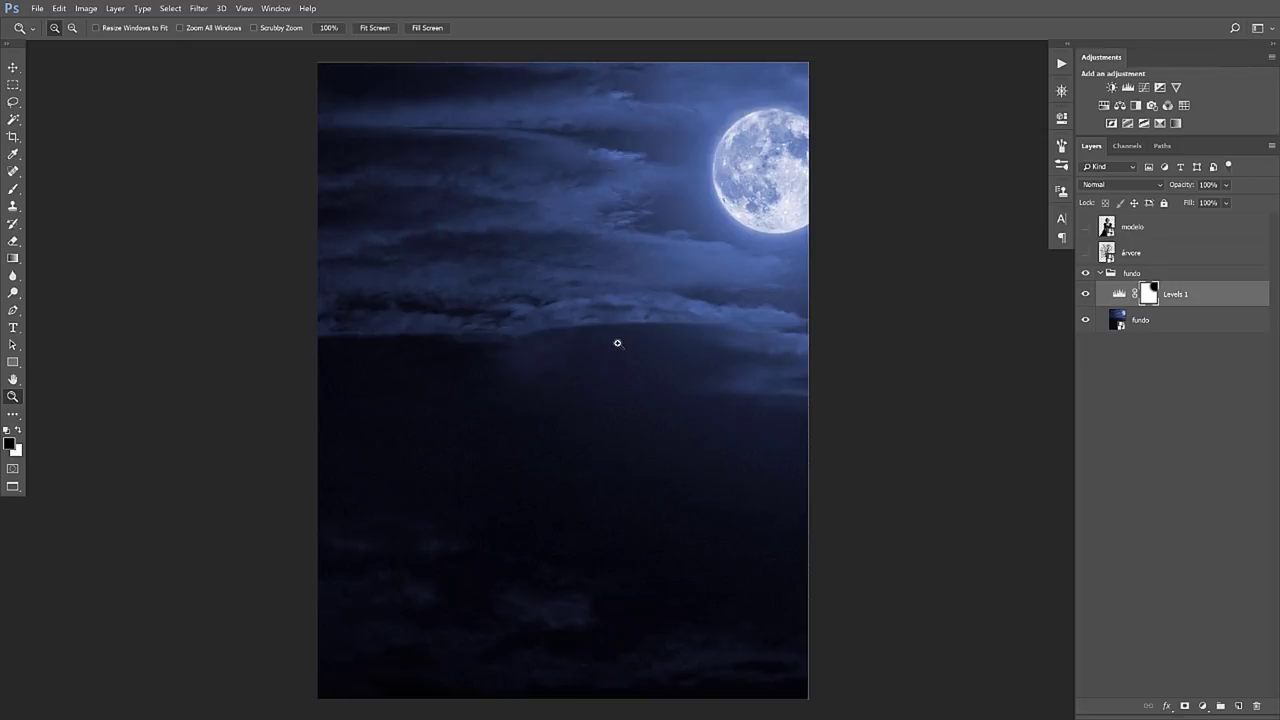
{"action": "left_click", "coordinate": [12, 68]}
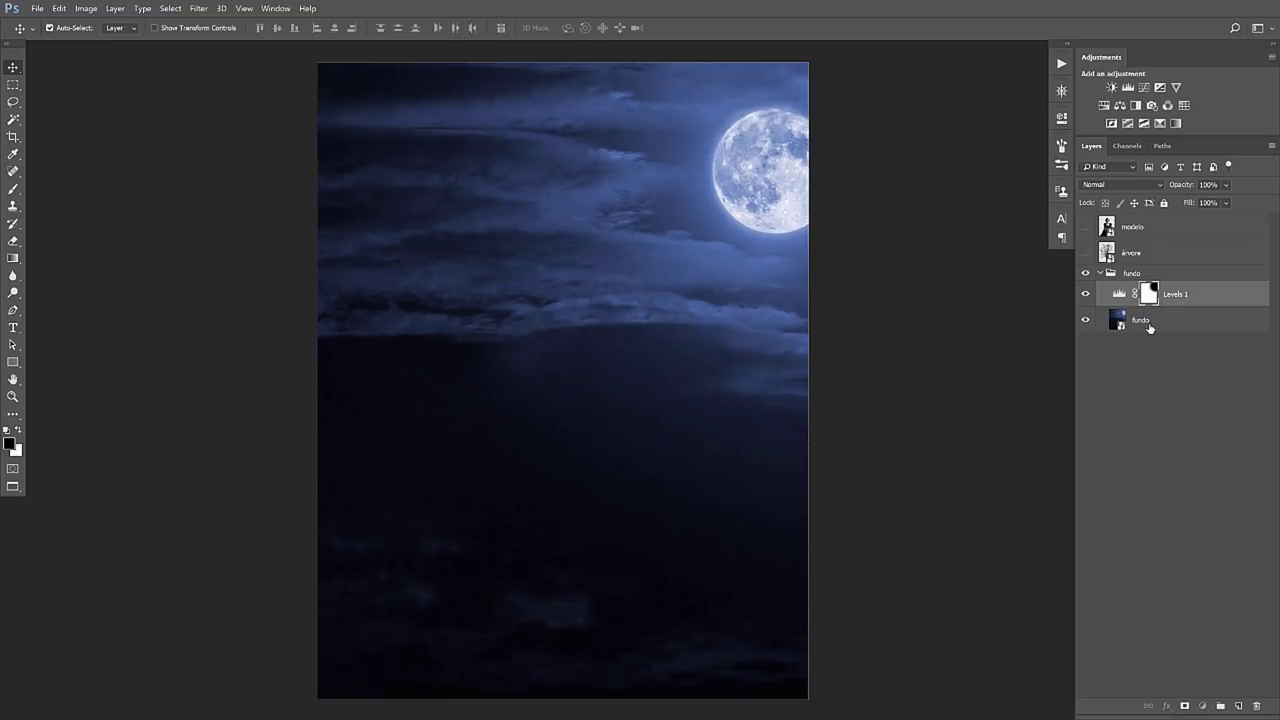
{"action": "left_click", "coordinate": [1148, 326]}
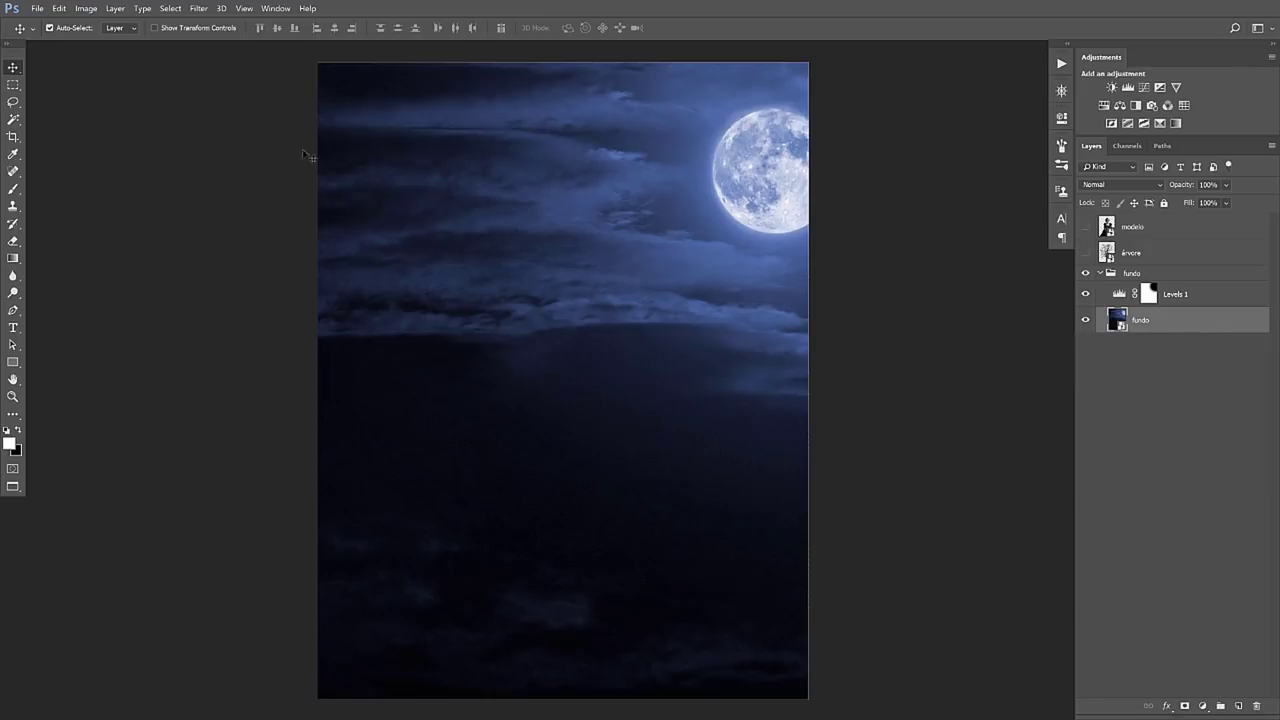
Apply Reduce Noise at Strength 6 to fundo as a smart filter and recheck its settings
{"action": "left_click", "coordinate": [199, 10]}
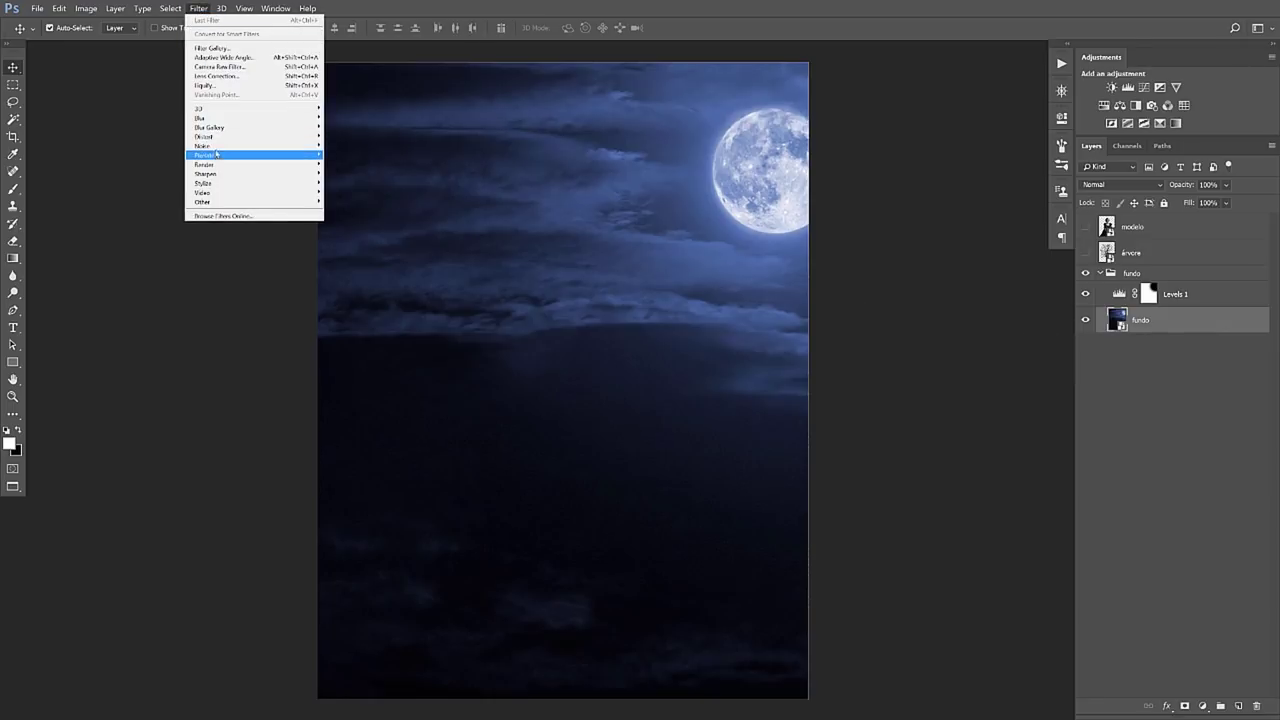
{"action": "mouse_move", "coordinate": [203, 145]}
{"action": "left_click", "coordinate": [148, 183]}
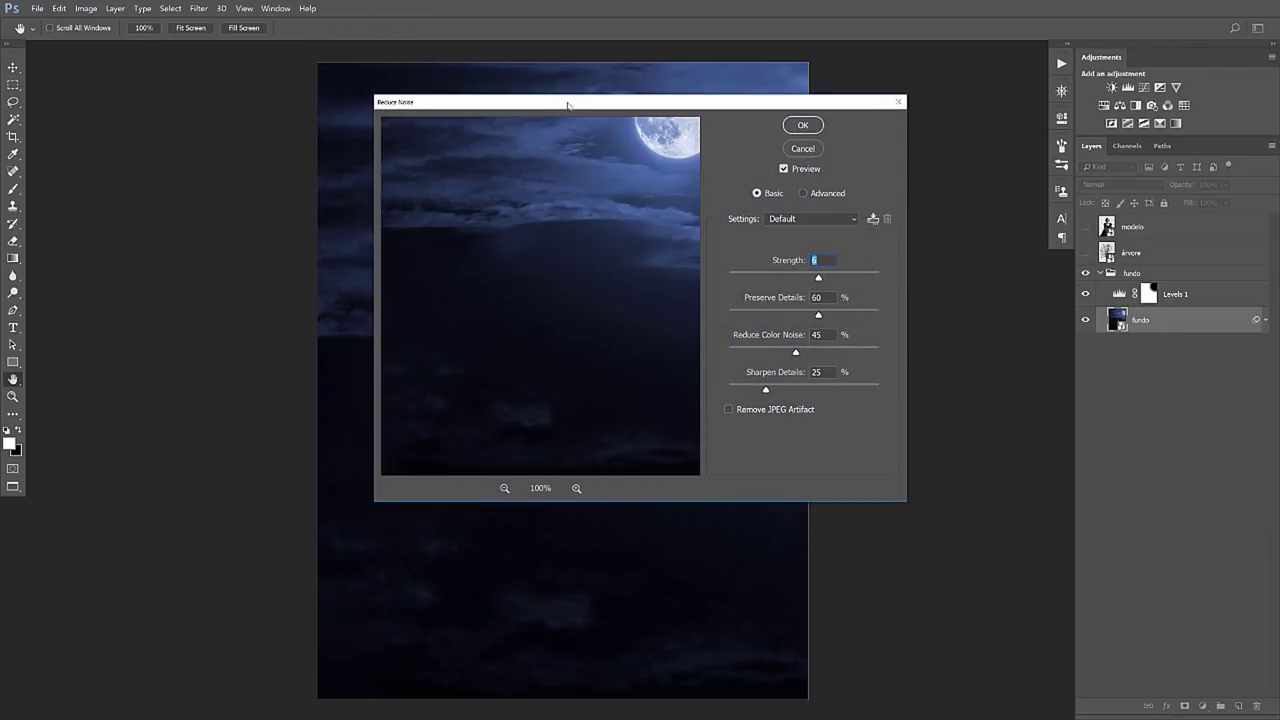
{"action": "left_click_drag", "start_coordinate": [566, 102], "coordinate": [591, 210]}
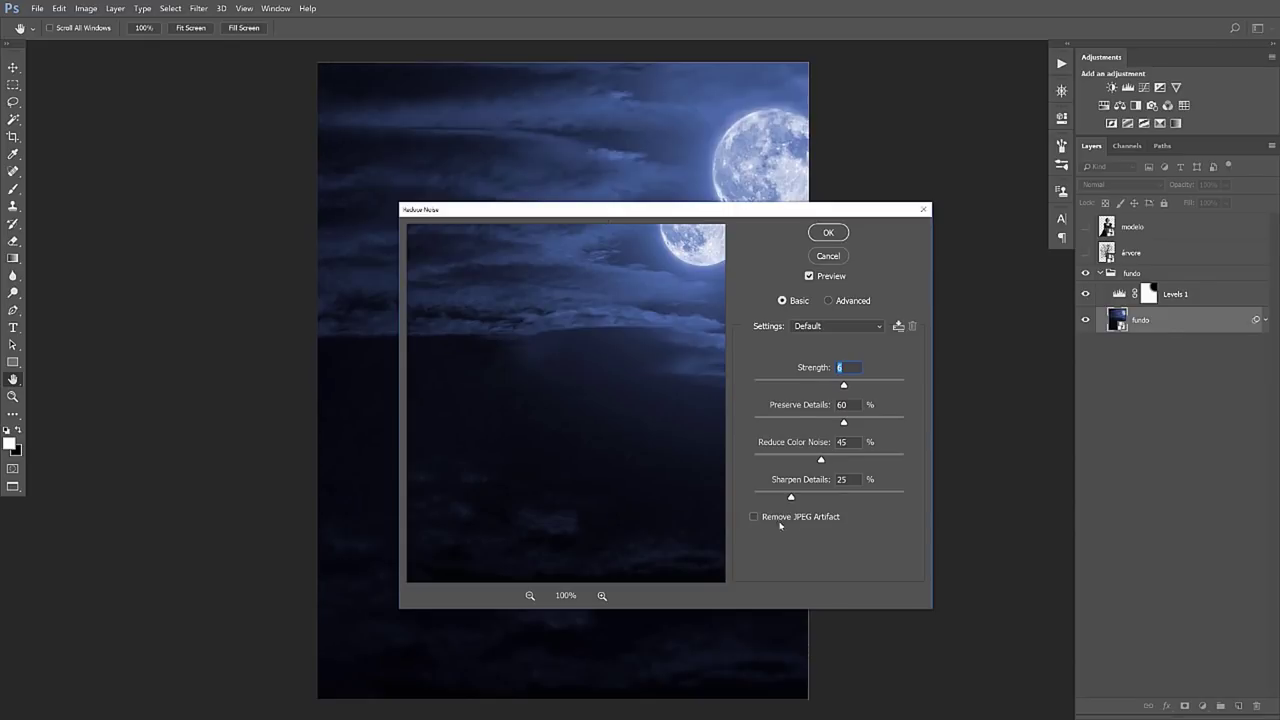
{"action": "left_click_drag", "start_coordinate": [610, 201], "coordinate": [778, 261]}
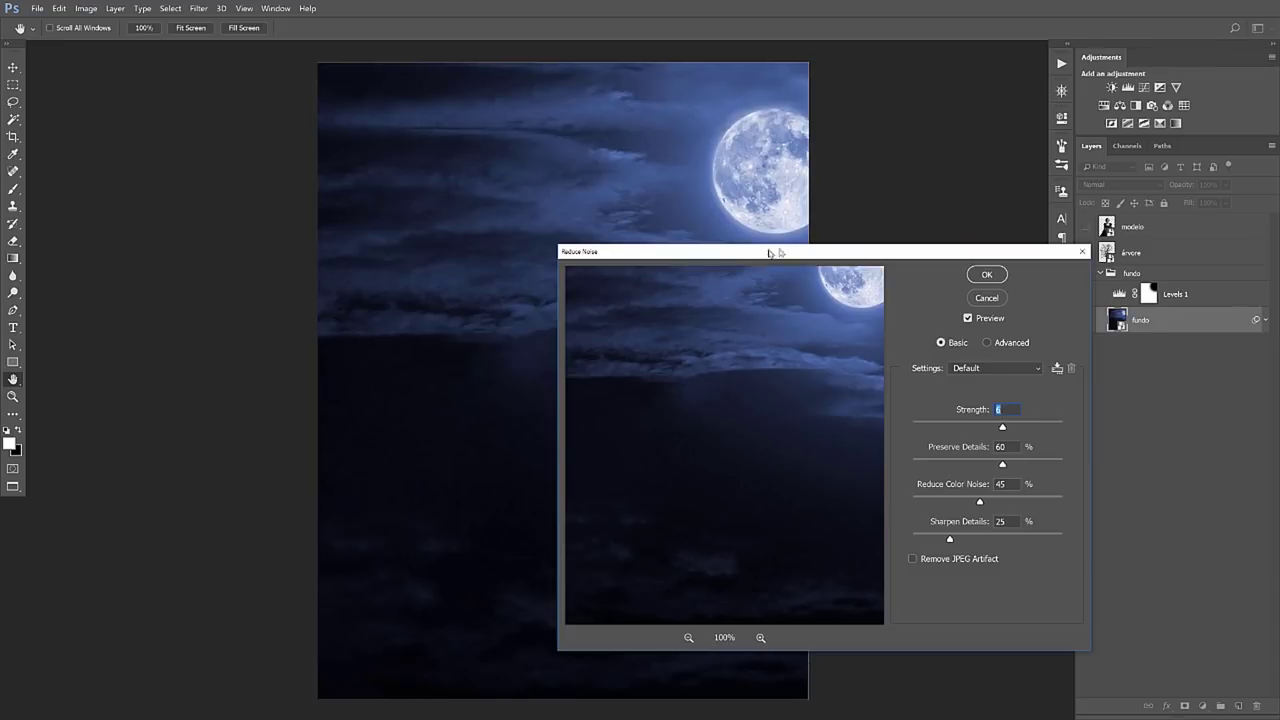
{"action": "mouse_move", "coordinate": [748, 258]}
{"action": "left_mouse_down"}
{"action": "mouse_move", "coordinate": [786, 196]}
{"action": "mouse_move", "coordinate": [809, 198]}
{"action": "mouse_move", "coordinate": [658, 137]}
{"action": "left_mouse_up"}
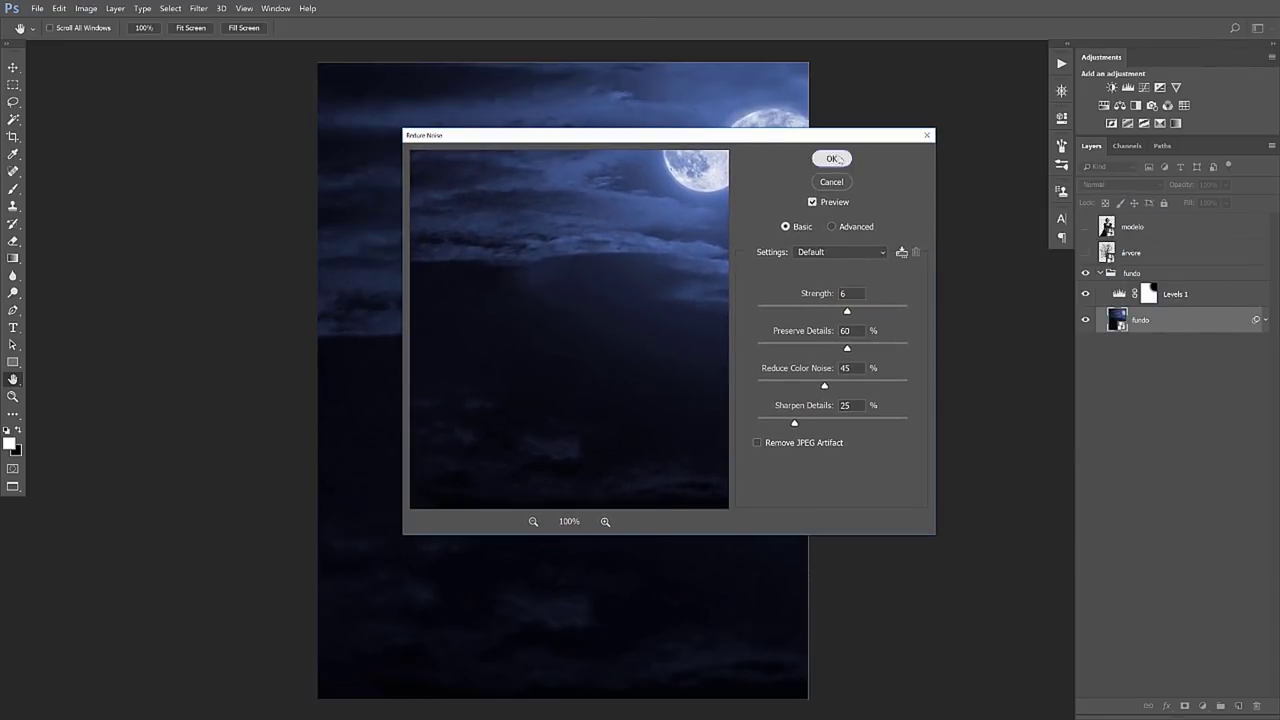
{"action": "left_click", "coordinate": [835, 159]}
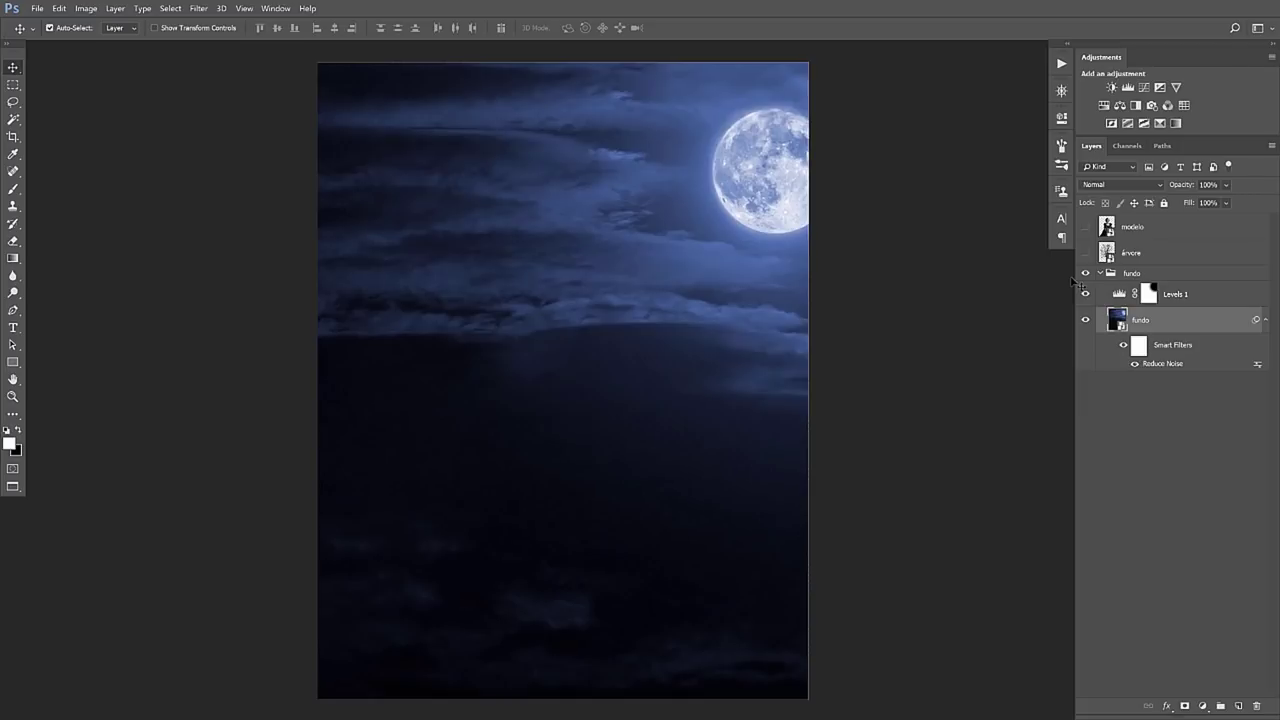
{"action": "double_click", "coordinate": [1170, 363]}
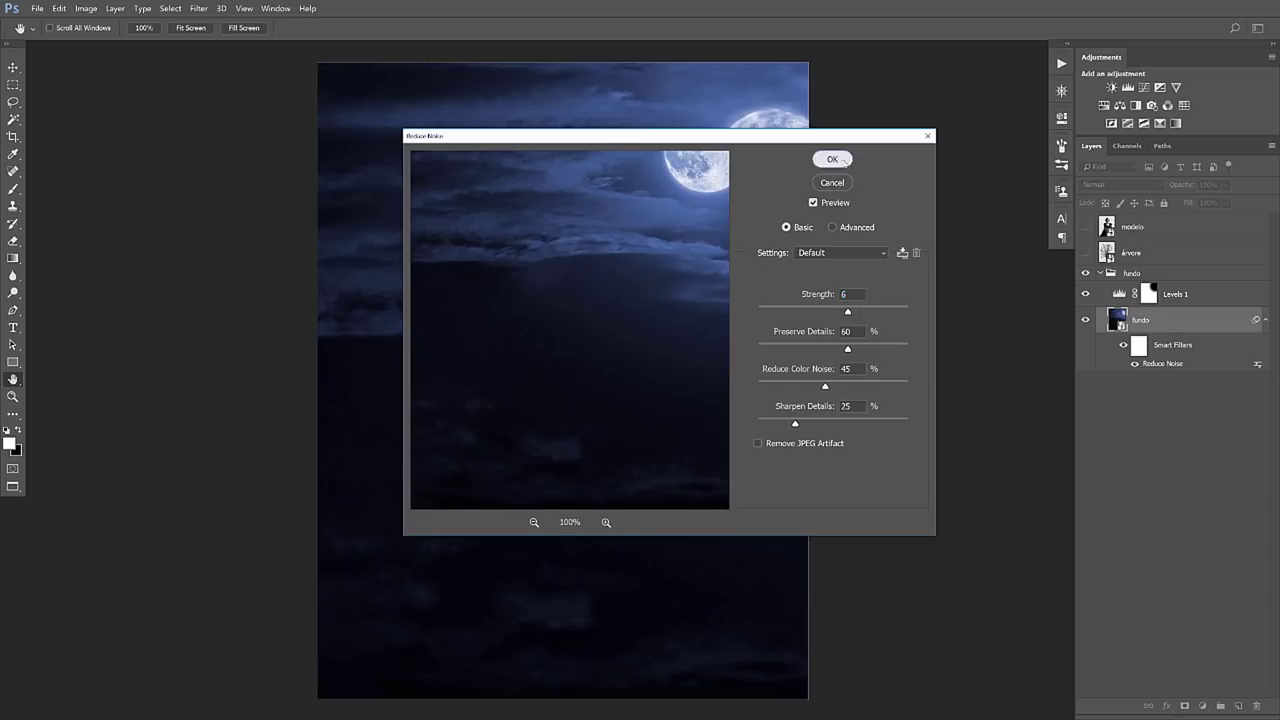
{"action": "left_click", "coordinate": [832, 162]}
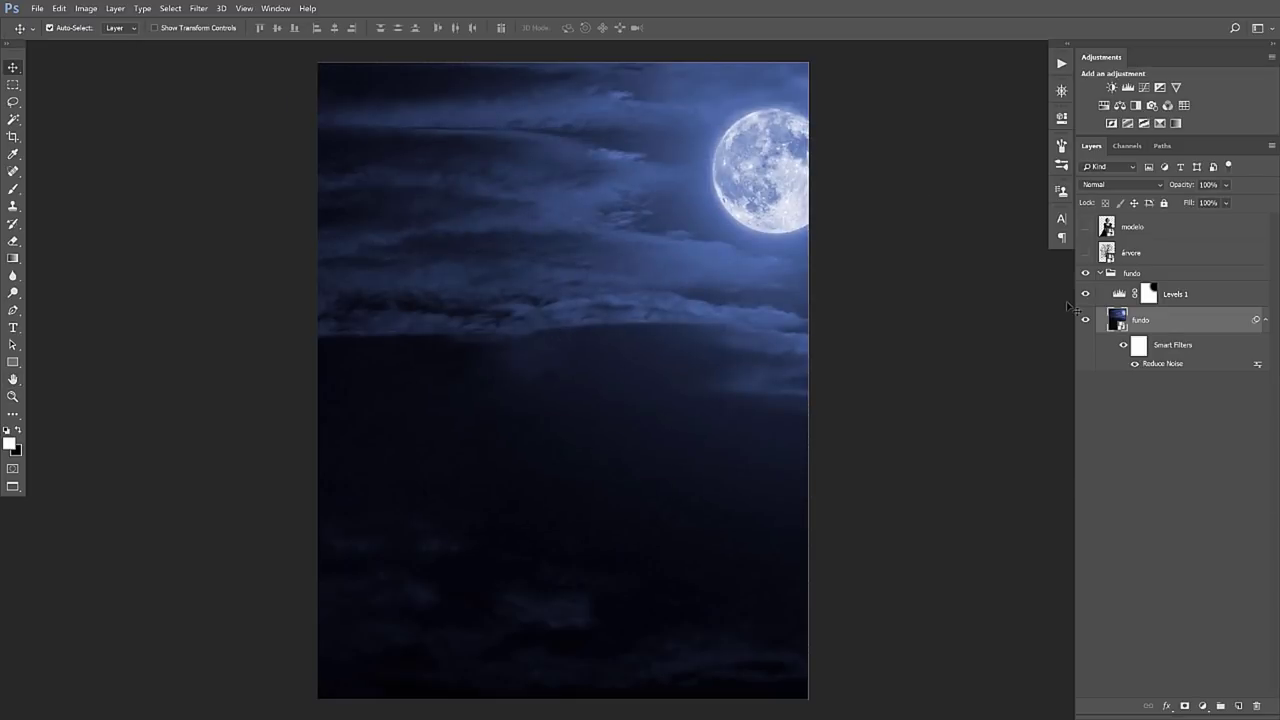
{"action": "left_click", "coordinate": [1149, 293]}
{"action": "key", "text": "x"}
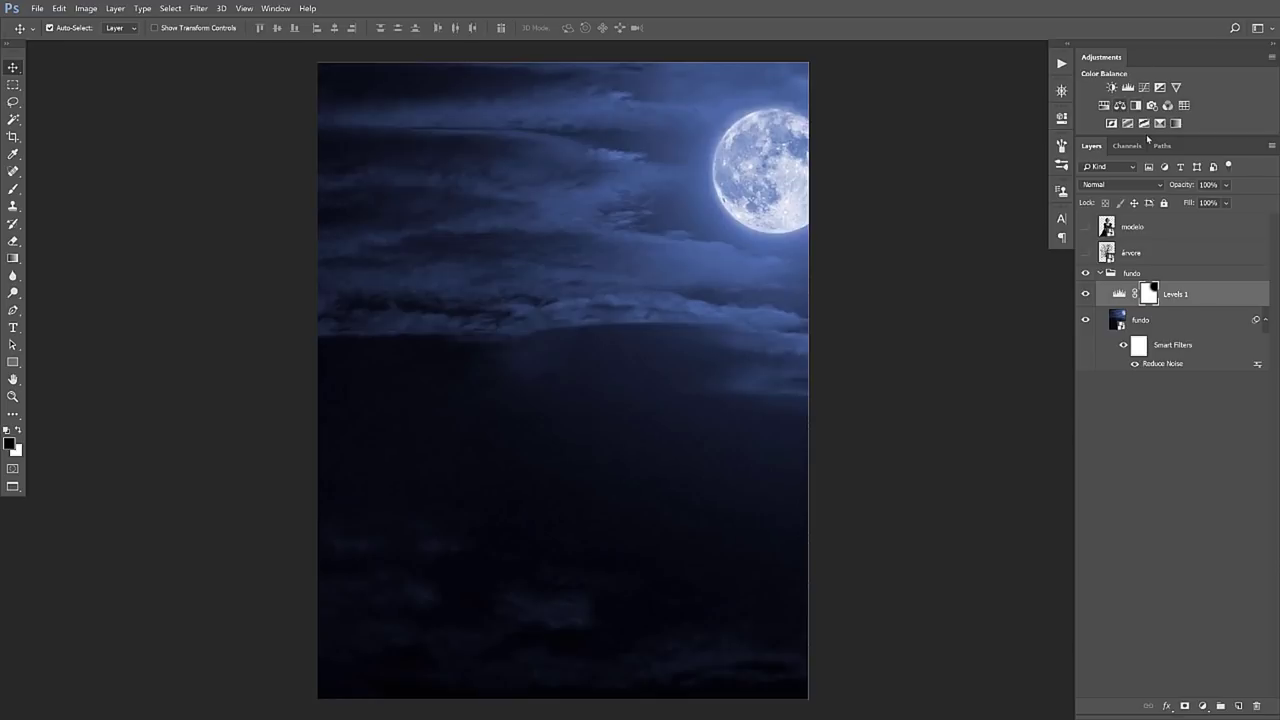
Add Color Balance 1 above Levels 1 with midtones Cyan–Red set to -16
{"action": "left_click", "coordinate": [1120, 105]}
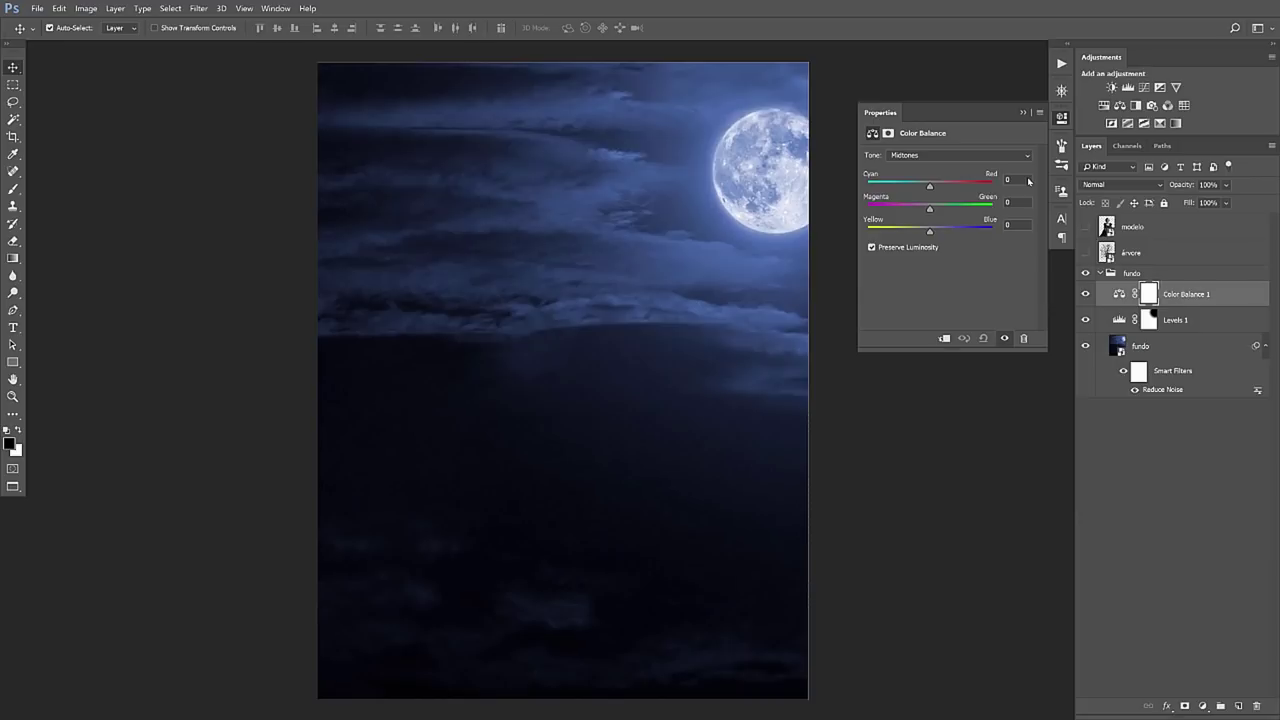
{"action": "left_click", "coordinate": [920, 155]}
{"action": "left_click", "coordinate": [920, 166]}
{"action": "left_click", "coordinate": [905, 155]}
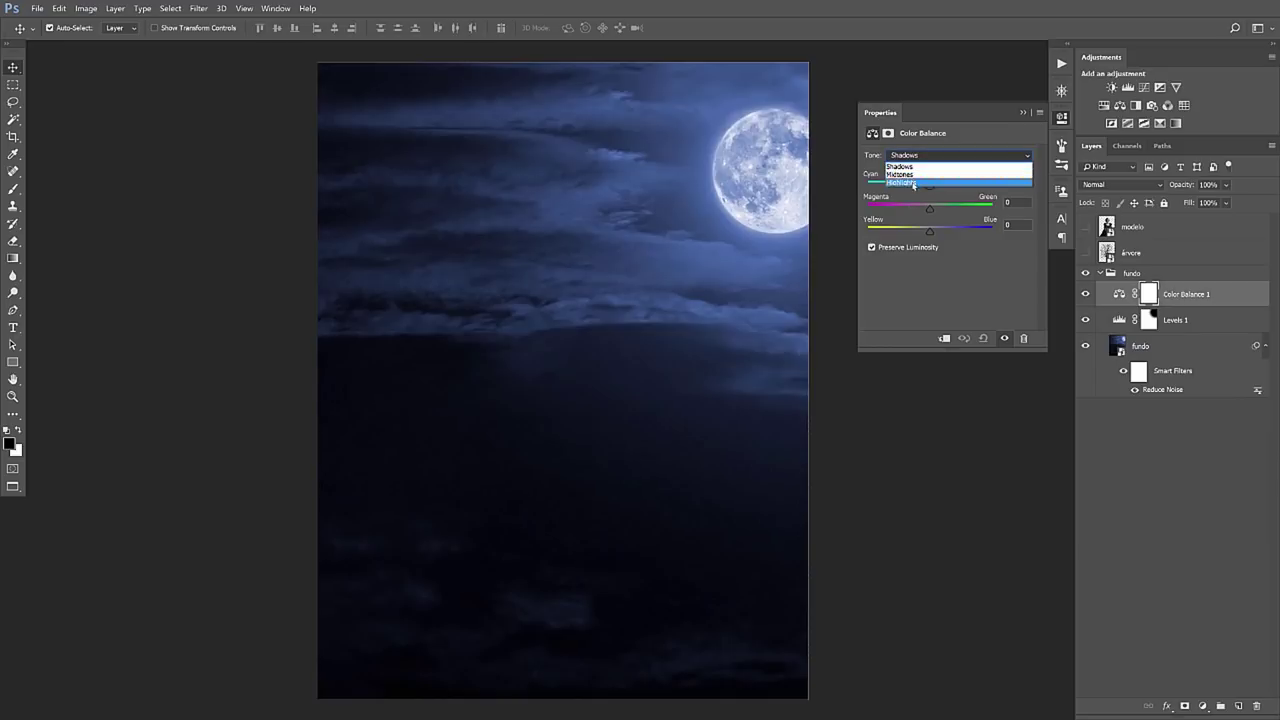
{"action": "left_click", "coordinate": [913, 184]}
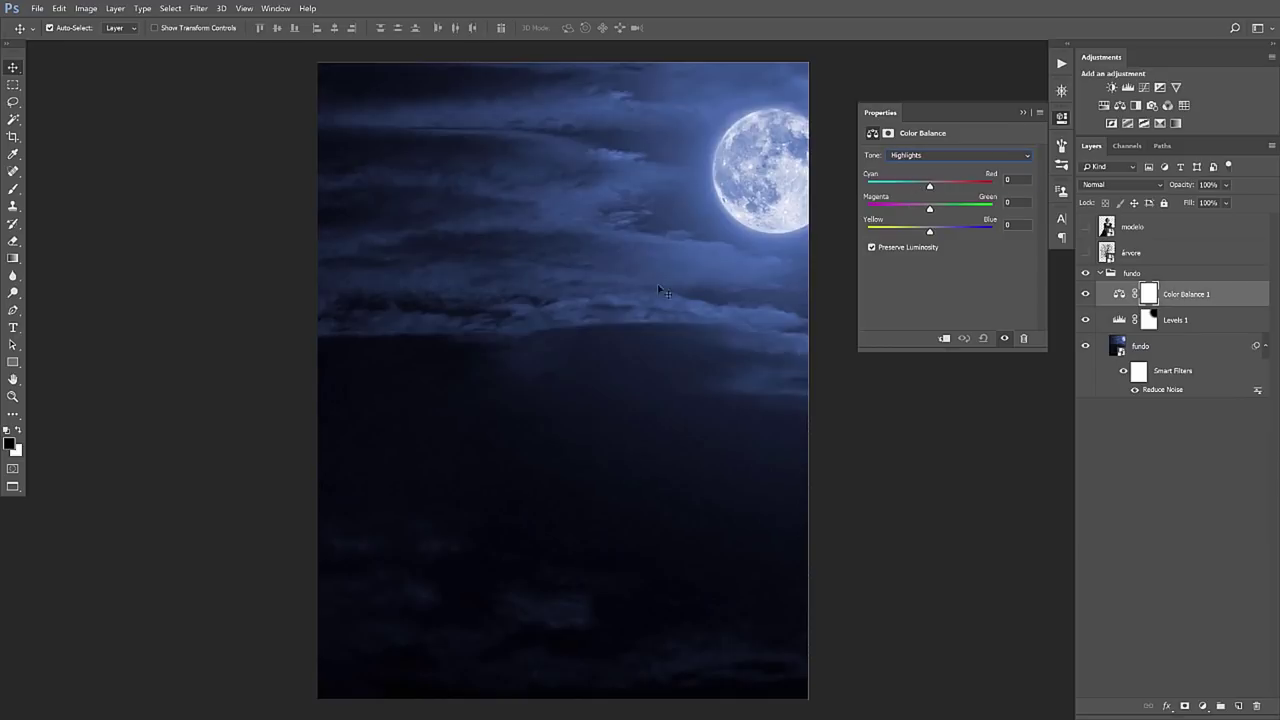
{"action": "left_click", "coordinate": [929, 156]}
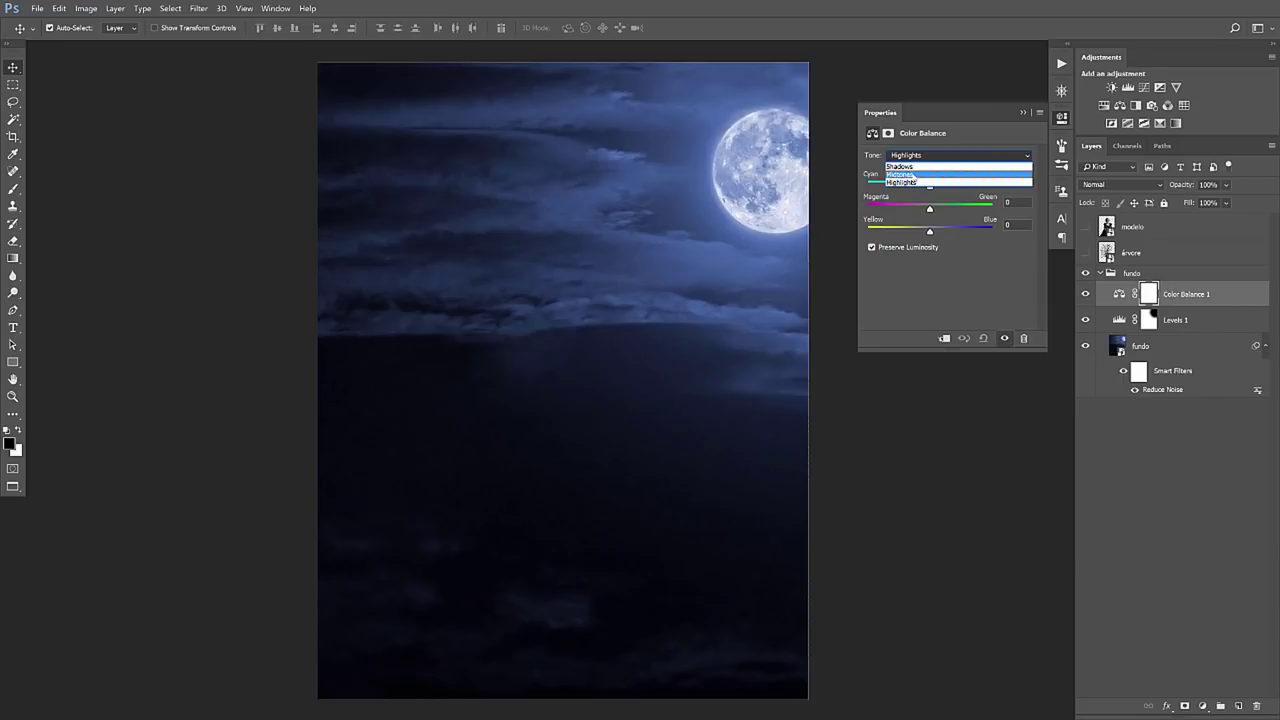
{"action": "left_click", "coordinate": [913, 175]}
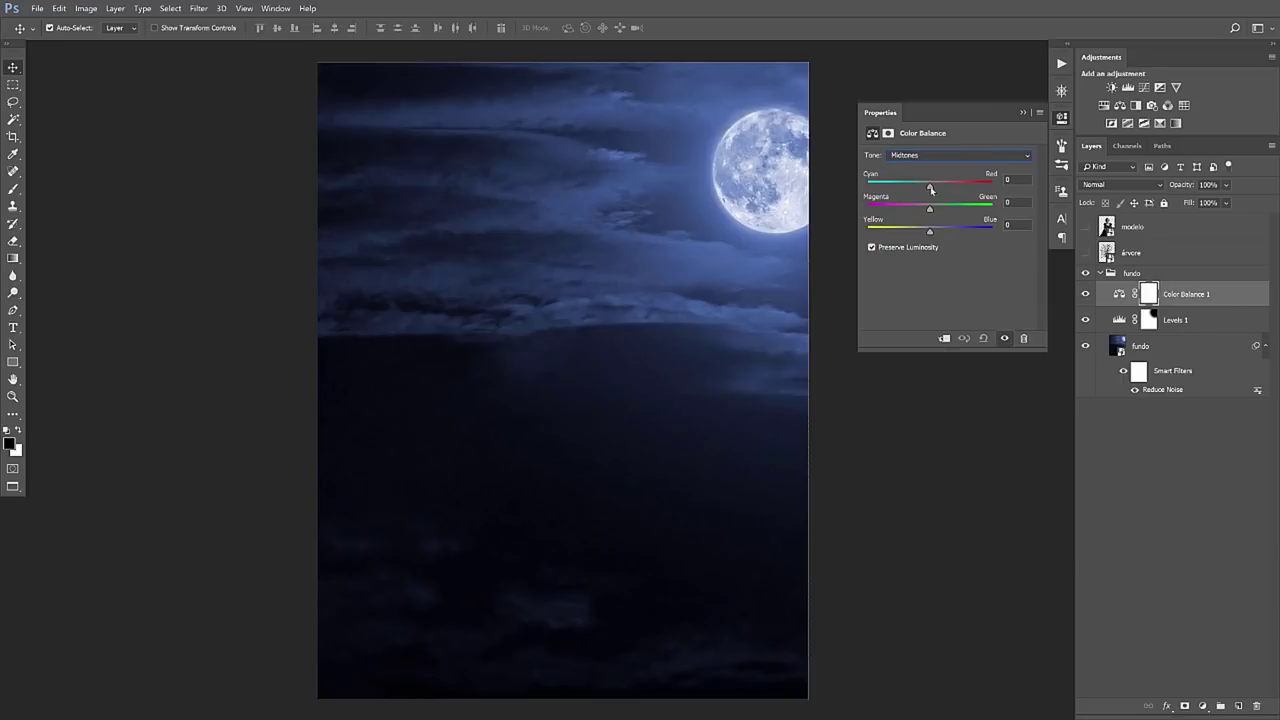
{"action": "left_click_drag", "start_coordinate": [930, 188], "coordinate": [920, 190]}
{"action": "left_click", "coordinate": [1023, 114]}
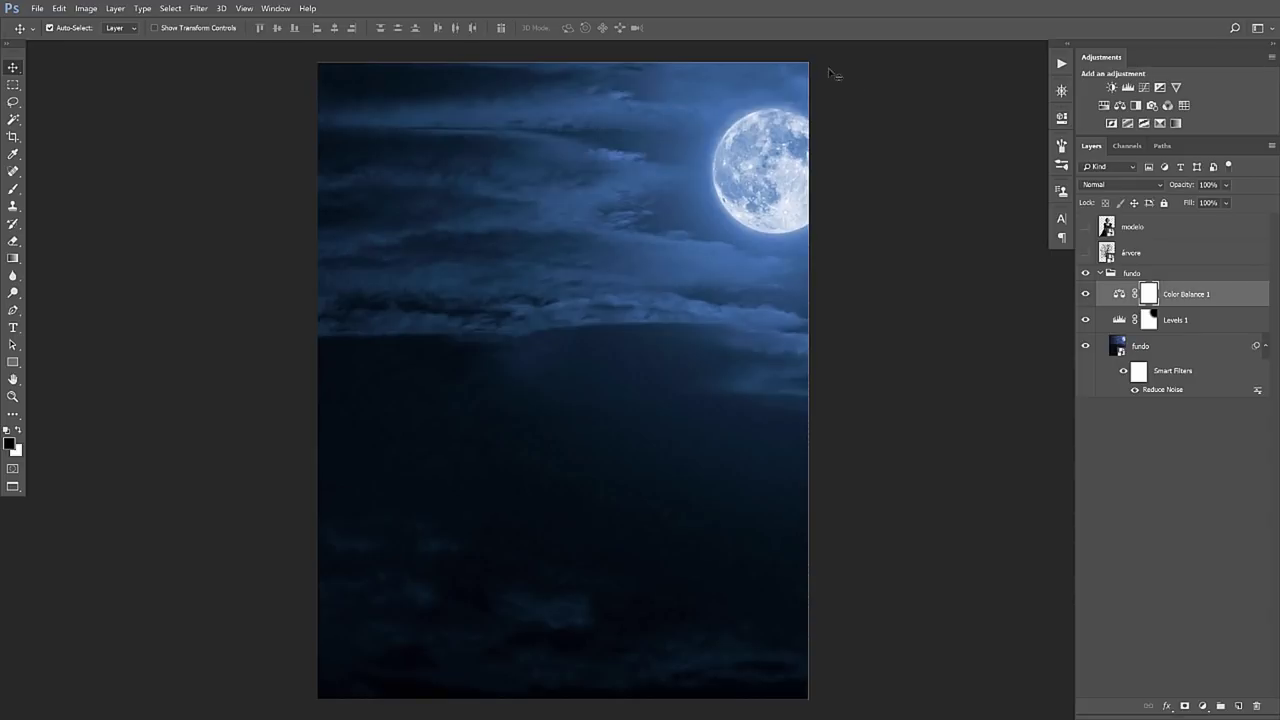
Collapse the fundo group, show the modelo woman layer, and nudge her a few pixels left
{"action": "left_click", "coordinate": [1101, 273]}
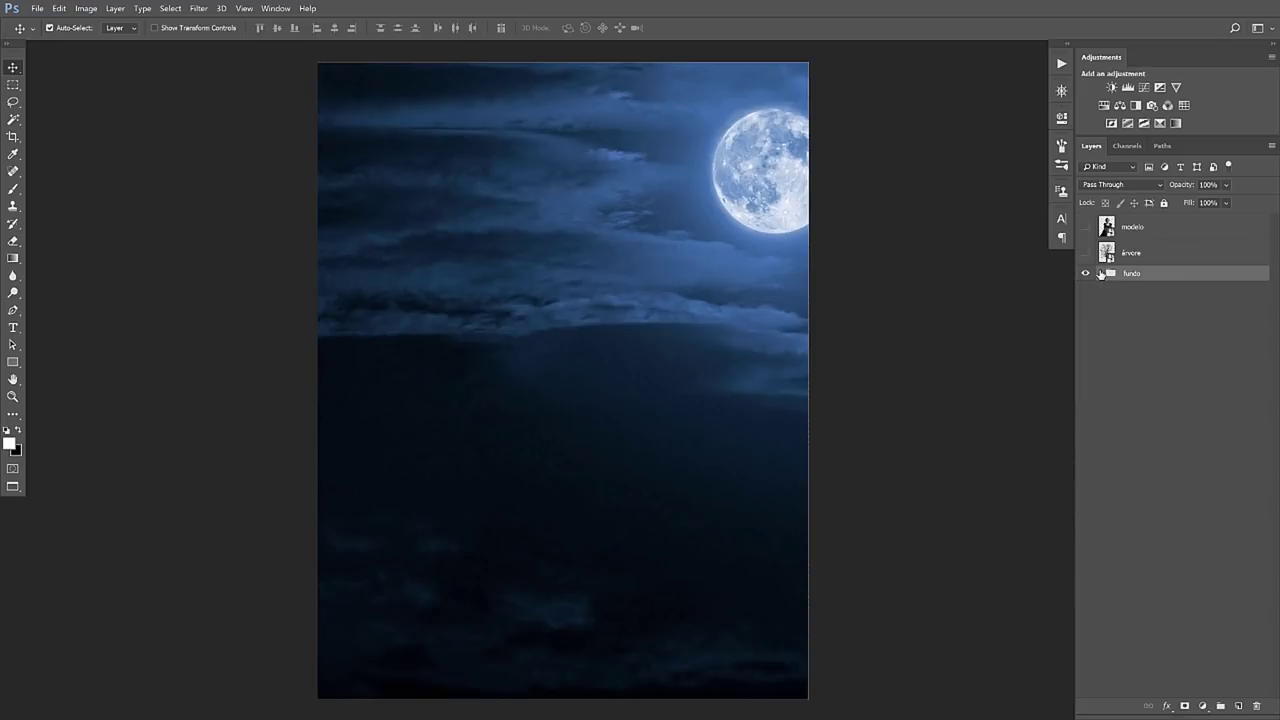
{"action": "left_click", "coordinate": [1142, 229]}
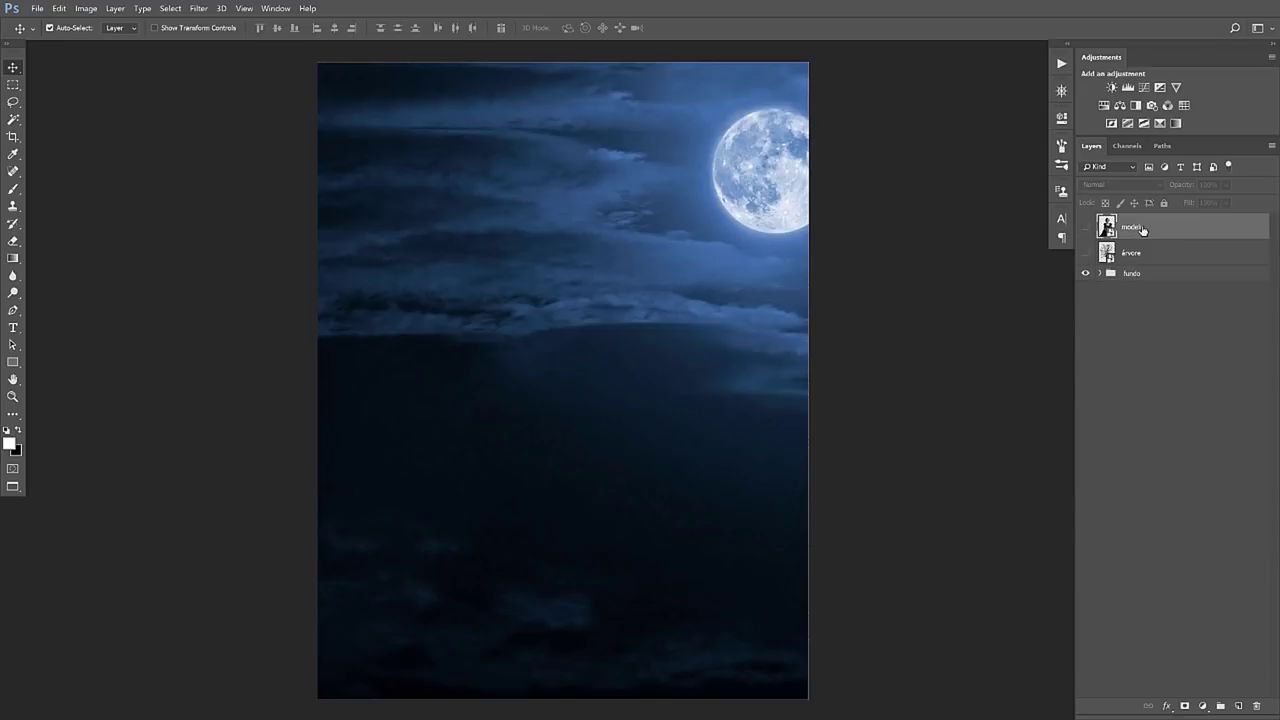
{"action": "left_click", "coordinate": [1086, 227]}
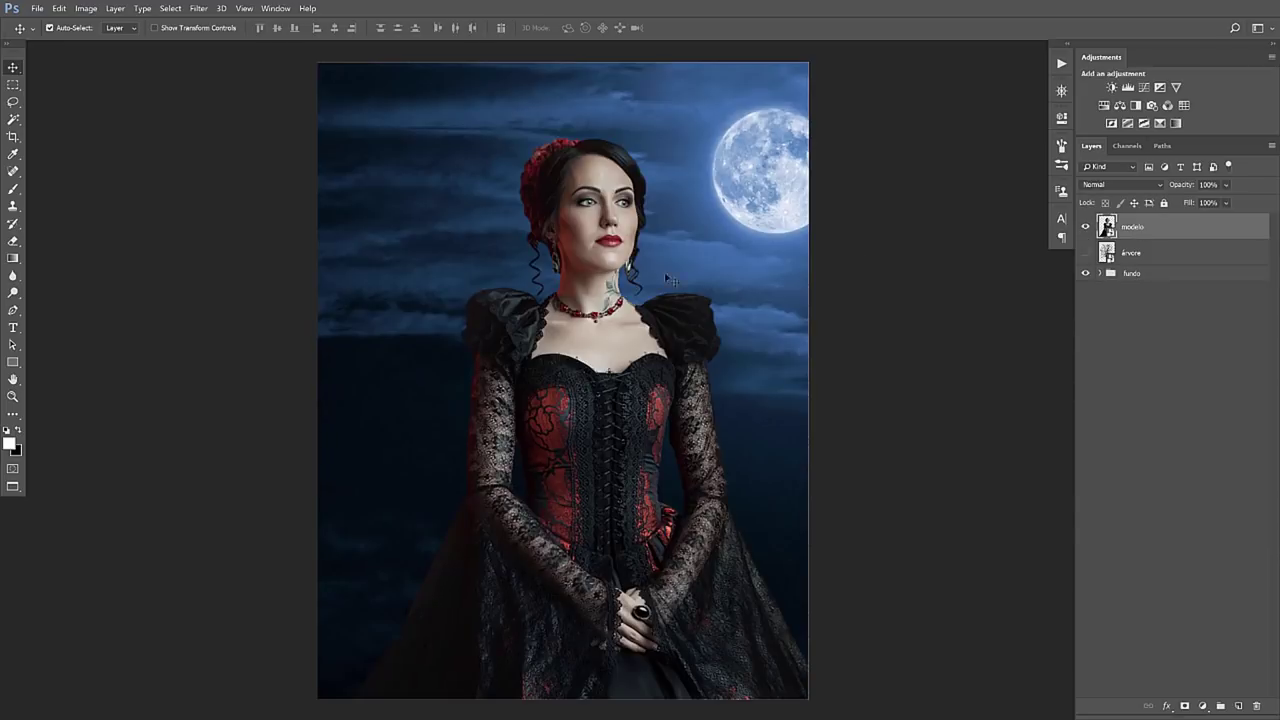
{"action": "key", "text": "ctrl+0"}
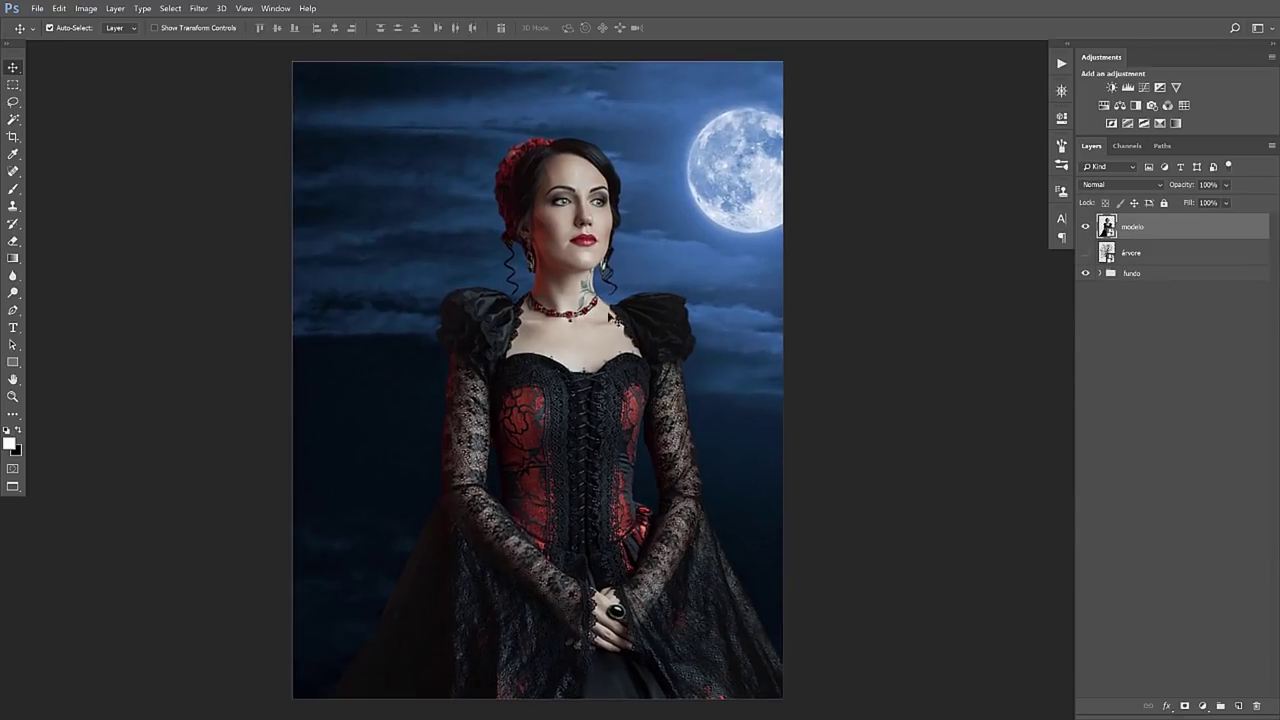
{"action": "key", "text": "shift+Left"}
{"action": "key", "text": "shift+Left"}
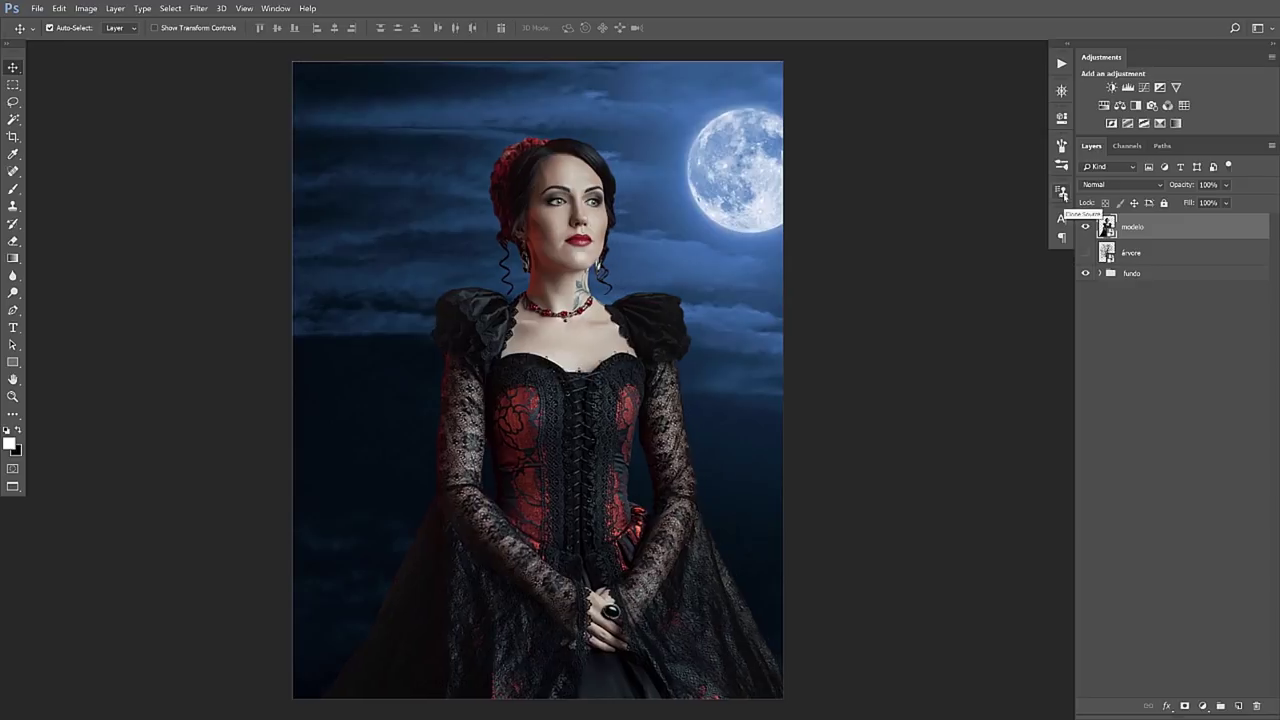
{"action": "key", "text": "shift+Left"}
{"action": "key", "text": "shift+Left"}
{"action": "key", "text": "shift+Left"}
{"action": "key", "text": "shift+Left"}
{"action": "key", "text": "shift+Left"}
{"action": "key", "text": "shift+Left"}
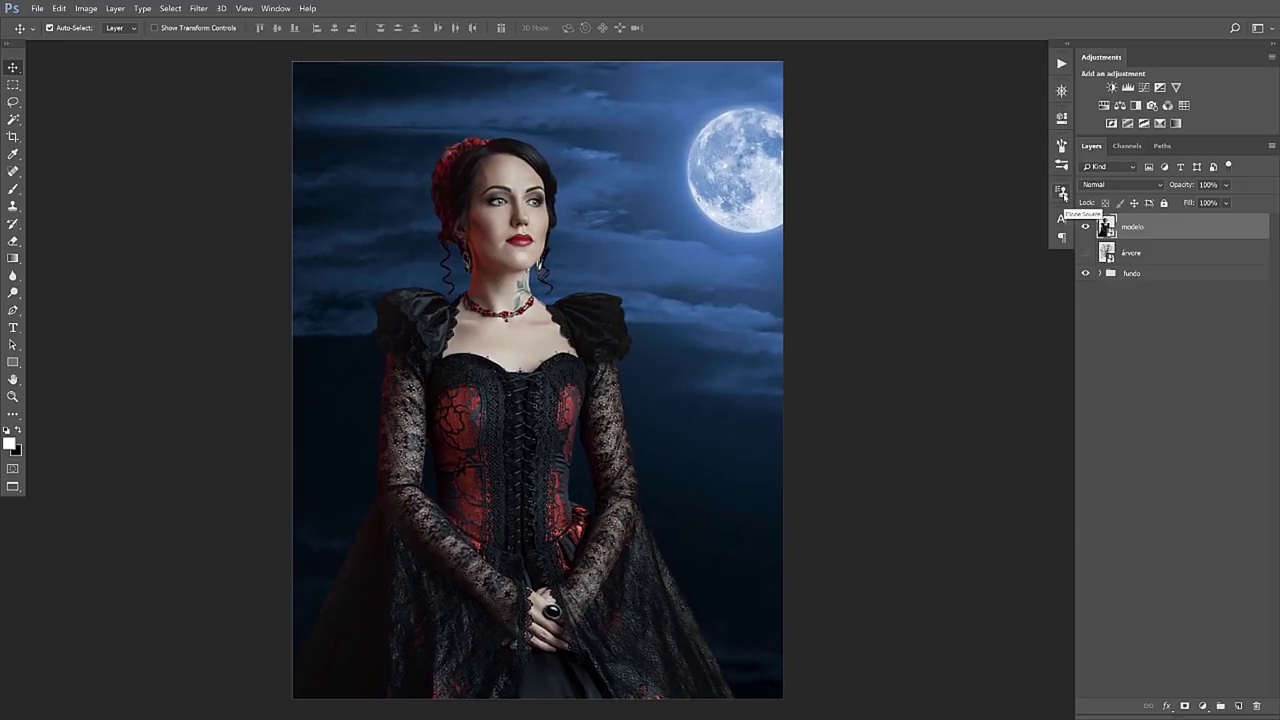
{"action": "key", "text": "Right"}
{"action": "key", "text": "Right"}
{"action": "key", "text": "Right"}
{"action": "key", "text": "Right"}
{"action": "key", "text": "Right"}
{"action": "key", "text": "Right"}
{"action": "key", "text": "Right"}
{"action": "key", "text": "Right"}
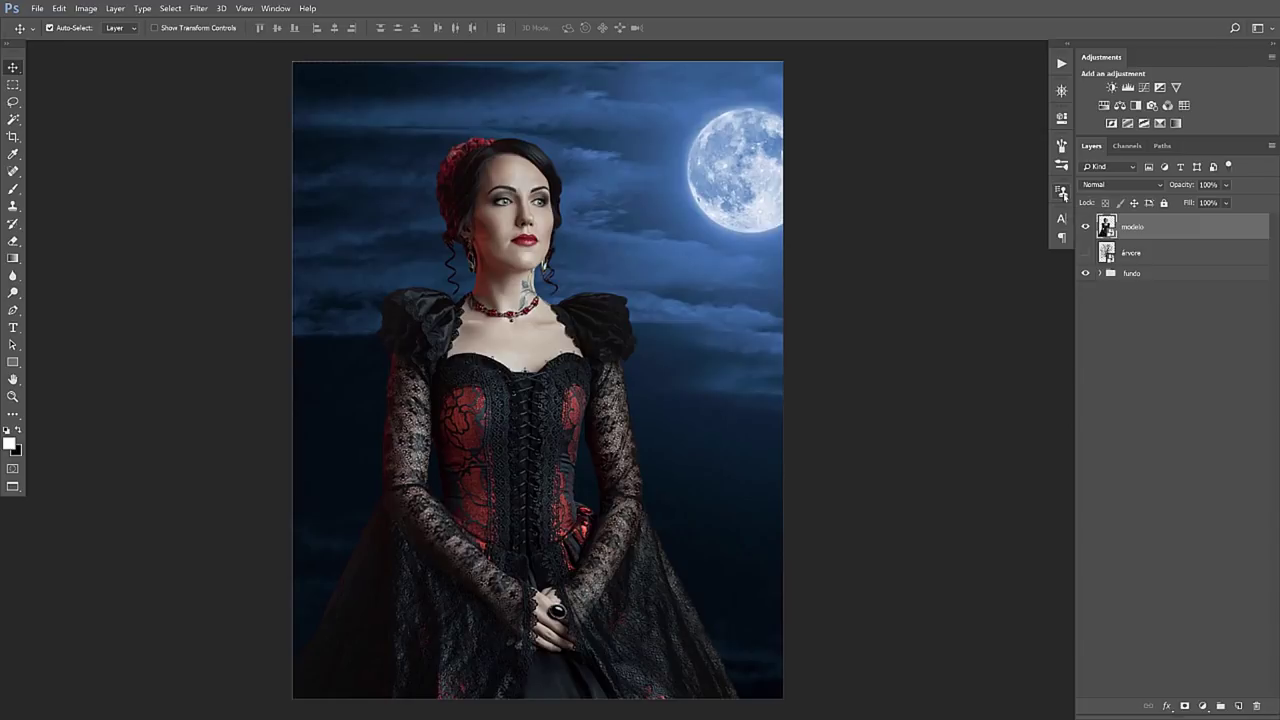
{"action": "key", "text": "shift+Left"}
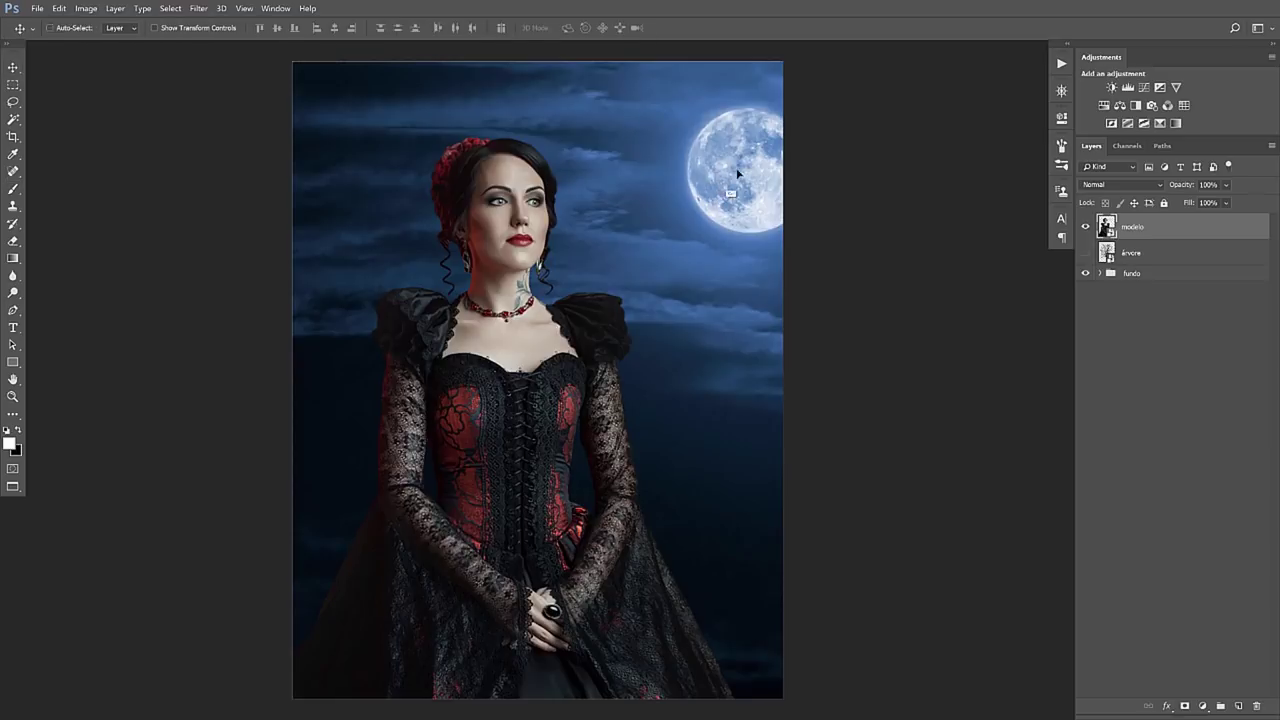
{"action": "key", "text": "ctrl+t"}
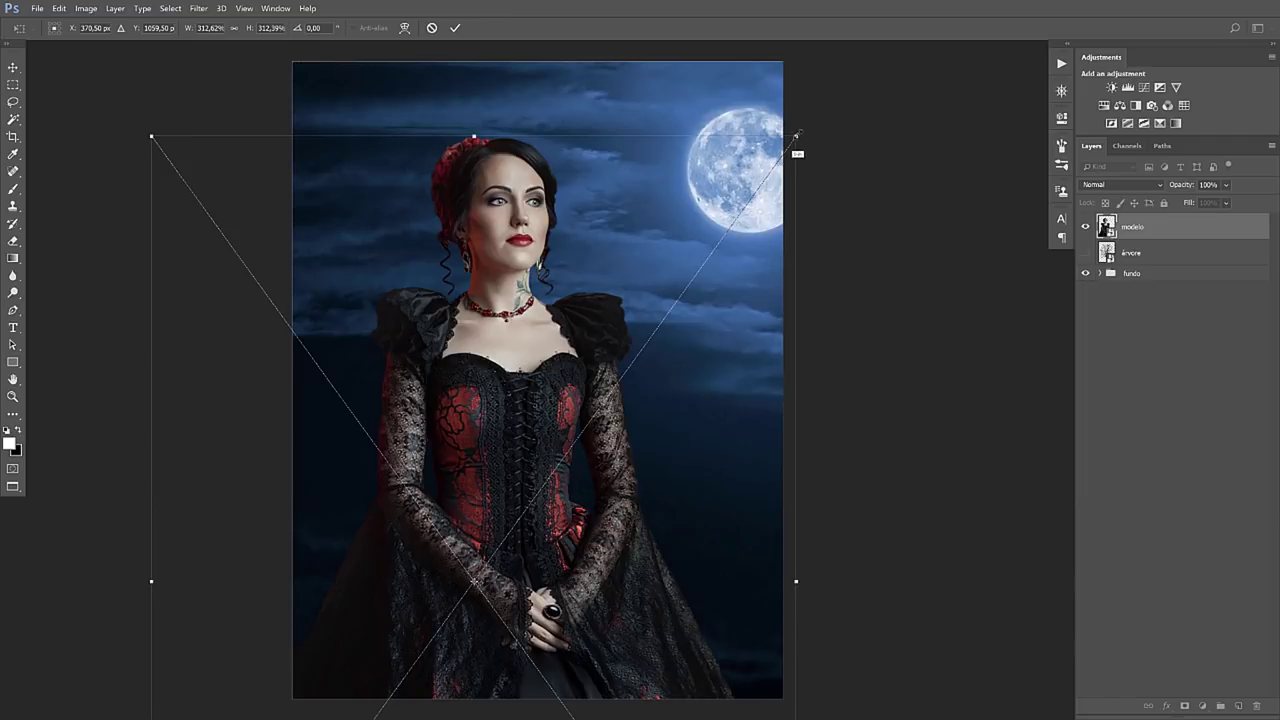
Shrink the woman slightly and place her layer in a new group named 'modelo'
{"action": "left_click_drag", "start_coordinate": [796, 135], "coordinate": [782, 154]}
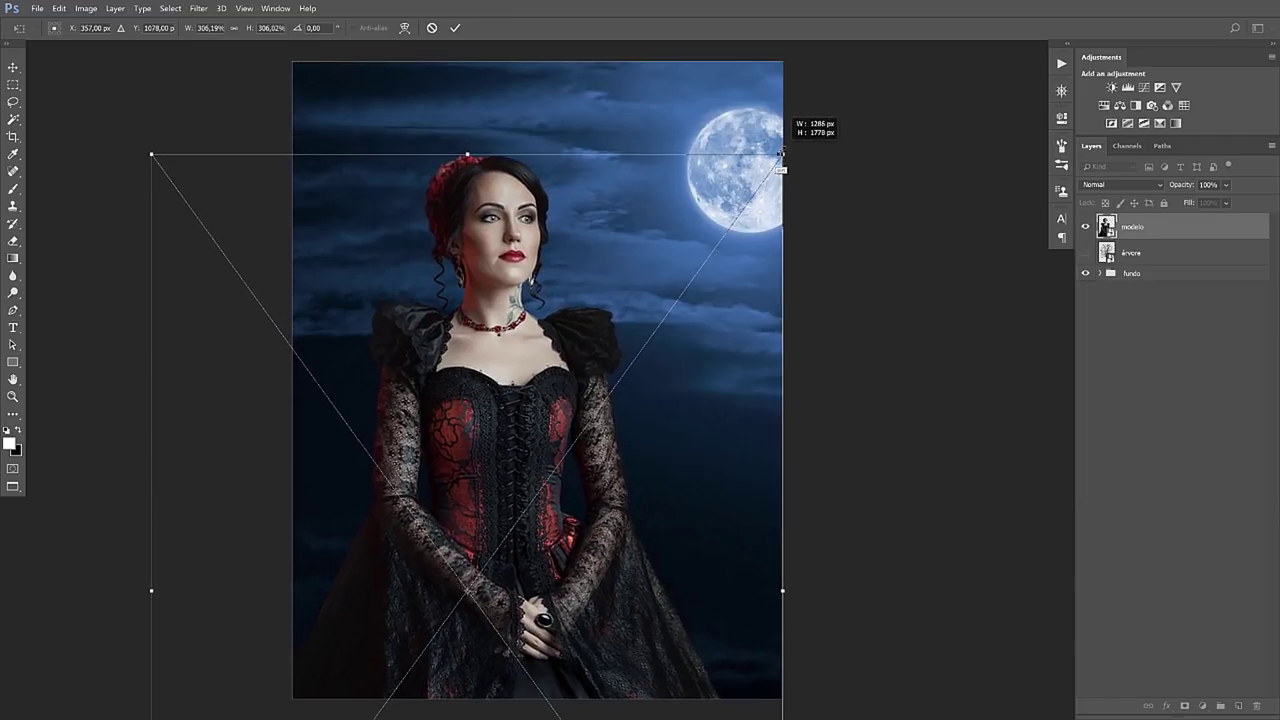
{"action": "key", "text": "Return"}
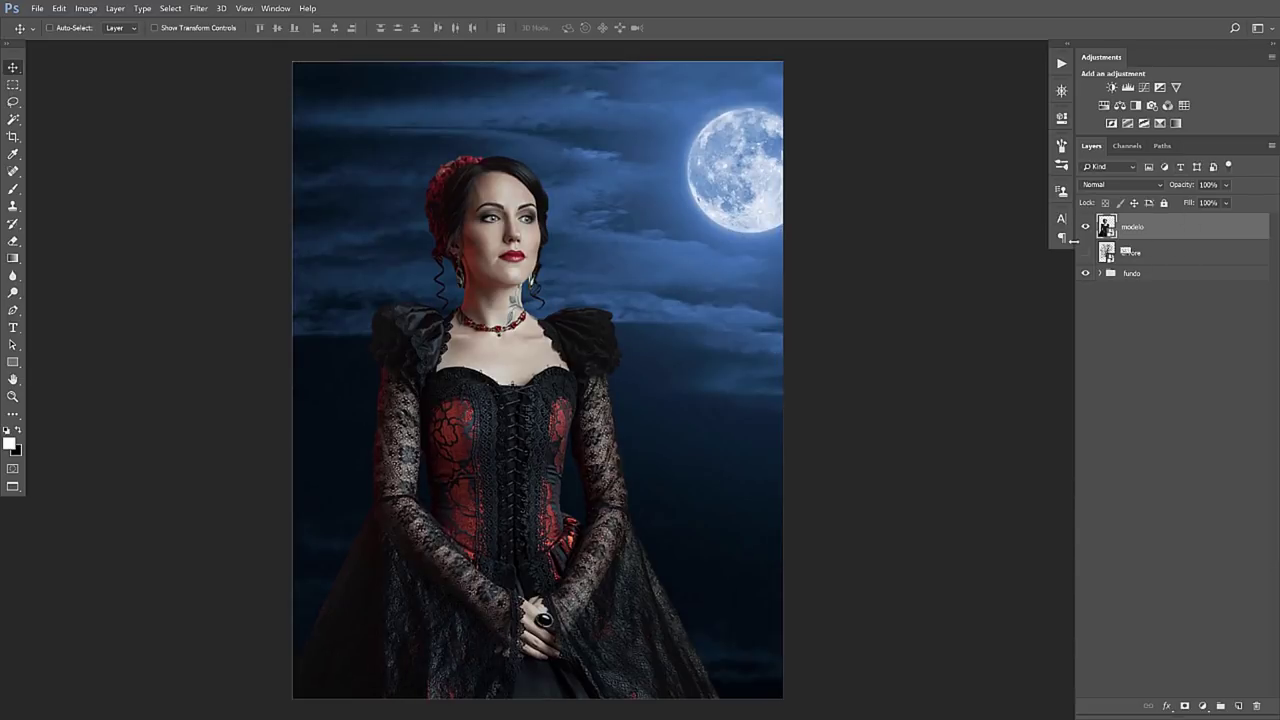
{"action": "left_click_drag", "start_coordinate": [1130, 228], "coordinate": [1135, 232]}
{"action": "key", "text": "ctrl+g"}
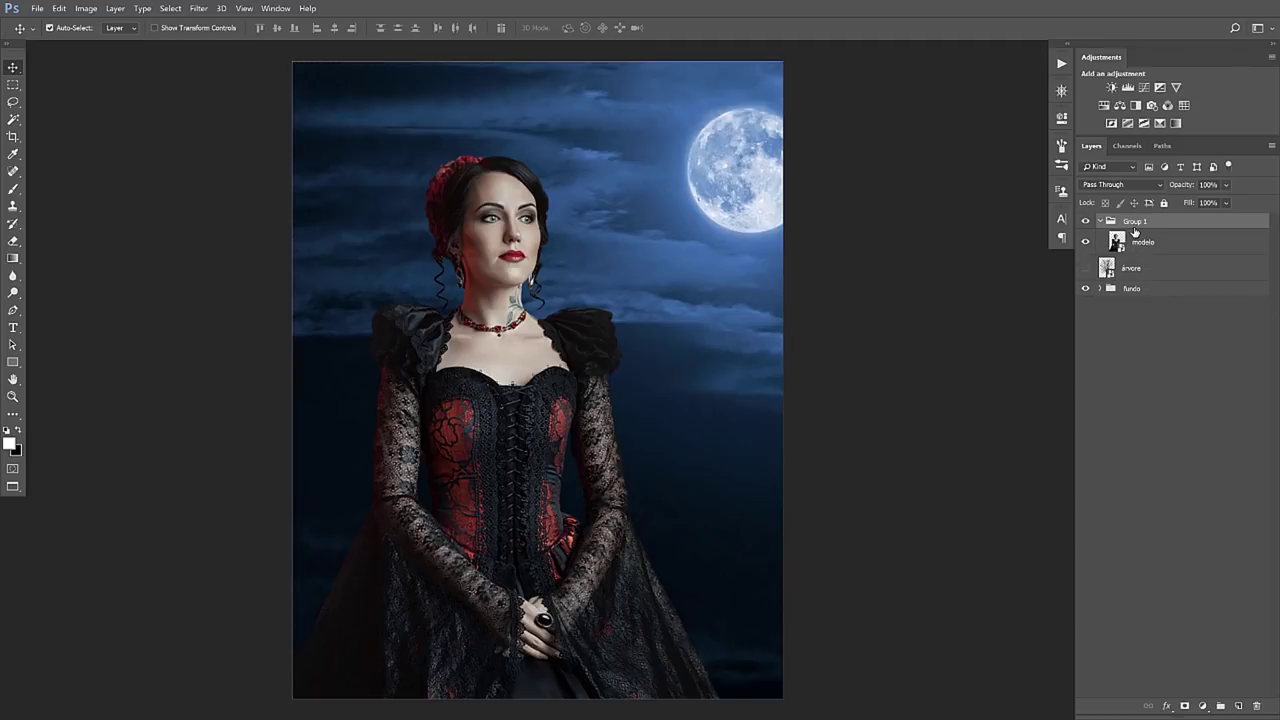
{"action": "type", "text": "modelo"}
{"action": "key", "text": "Return"}
{"action": "left_click", "coordinate": [1173, 246]}
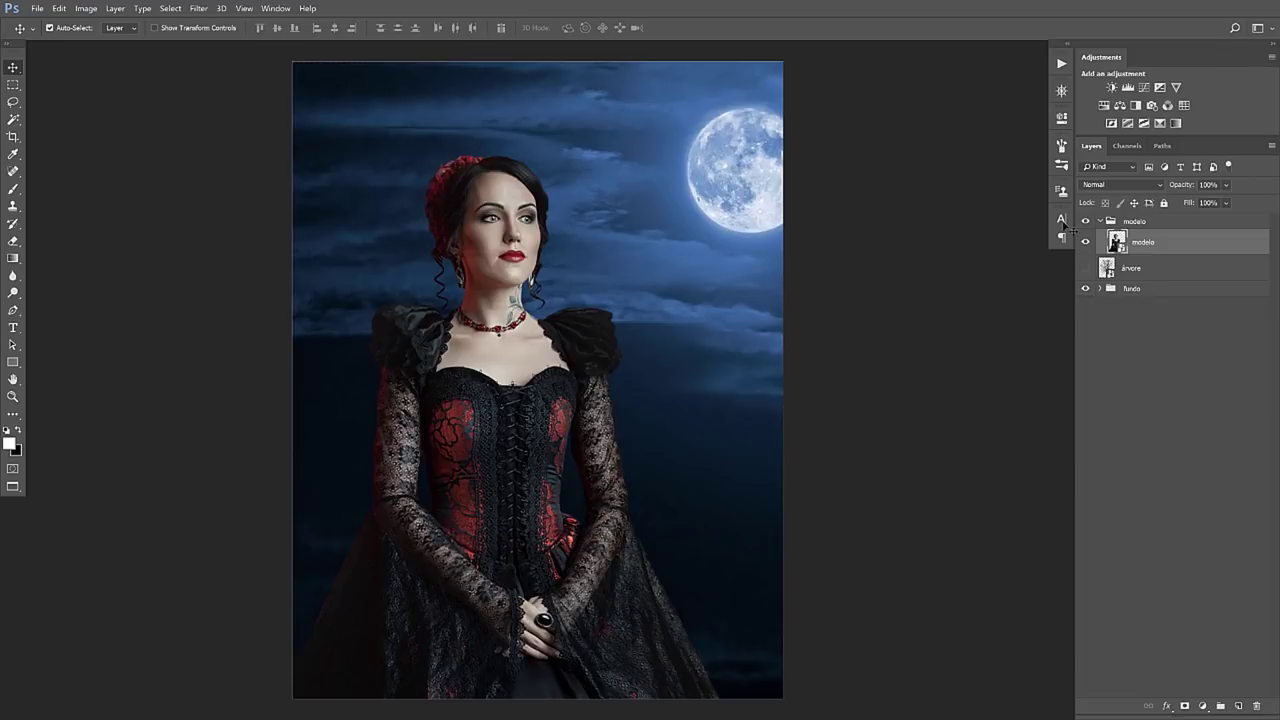
Create a new layer named 'correção cores' as a clipping mask on the modelo layer
{"action": "left_click", "coordinate": [1238, 706]}
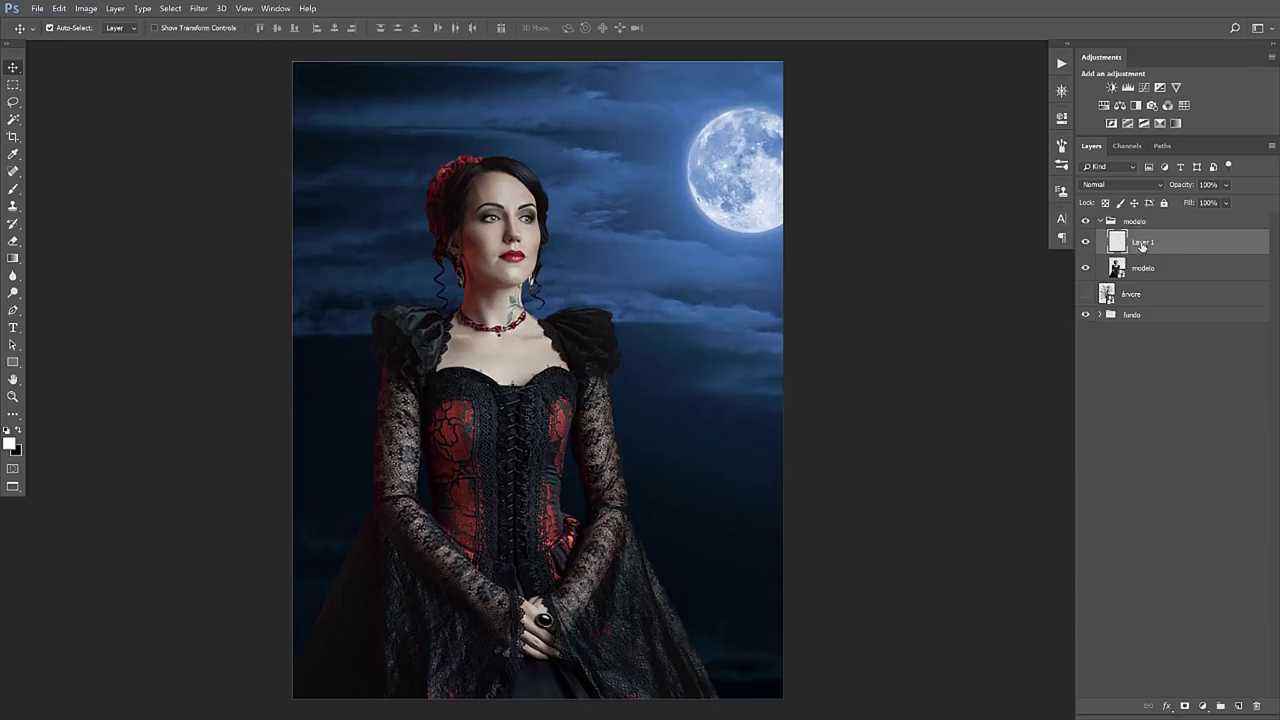
{"action": "double_click", "coordinate": [1142, 243]}
{"action": "type", "text": "correção cor"}
{"action": "type", "text": "es"}
{"action": "key", "text": "Return"}
{"action": "left_click", "coordinate": [1192, 252], "text": "alt"}
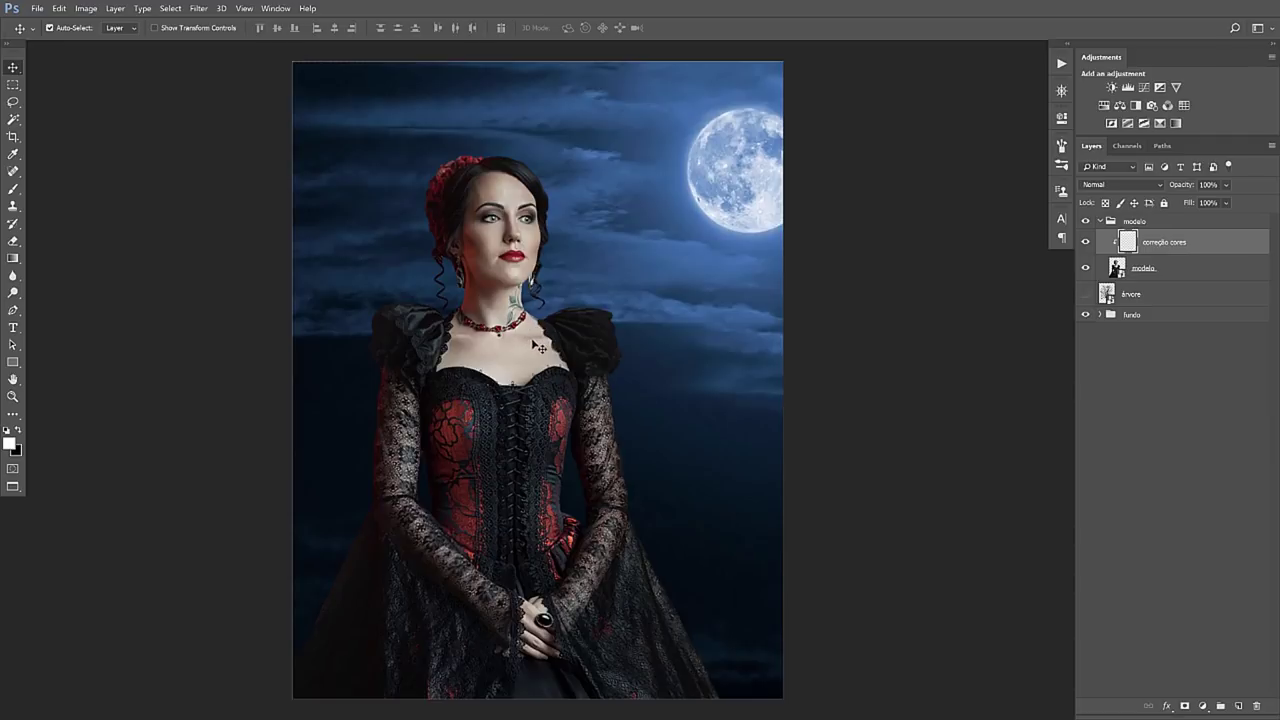
Pick a smaller Brush and sample the sky's blue as the paint colour
{"action": "key", "text": "b"}
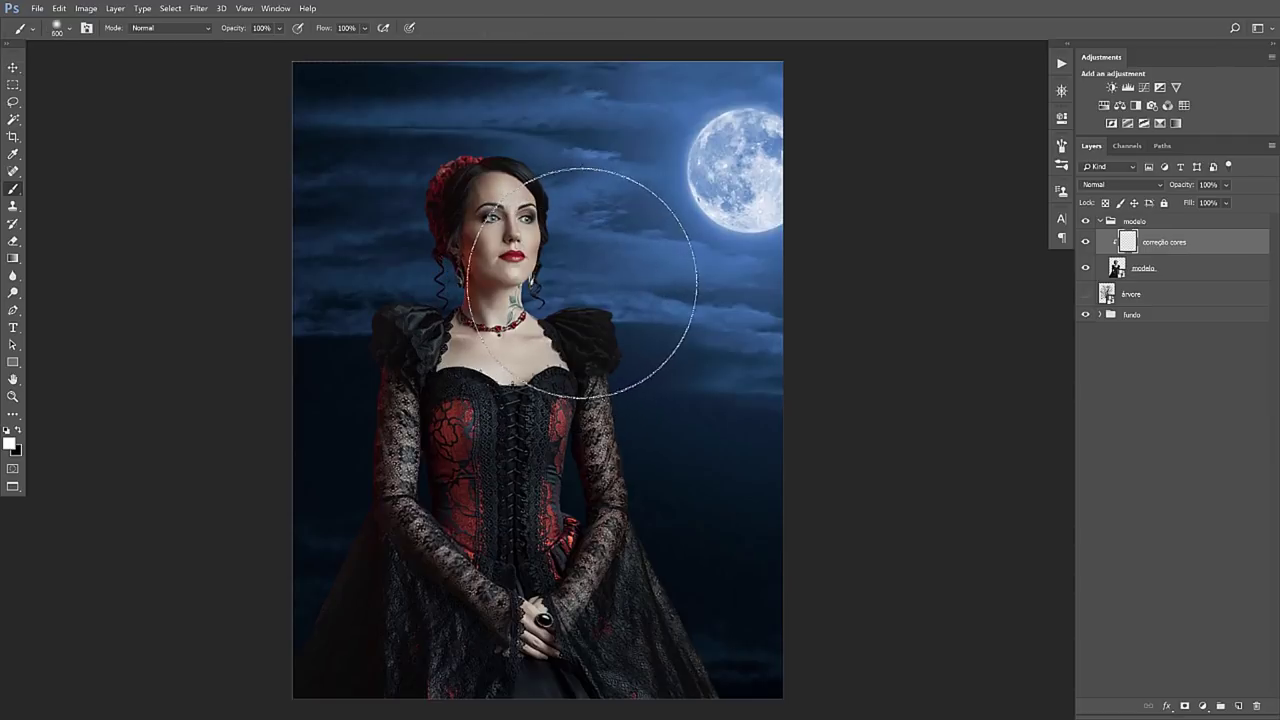
{"action": "key", "text": "bracketleft"}
{"action": "key", "text": "bracketleft"}
{"action": "key", "text": "bracketleft"}
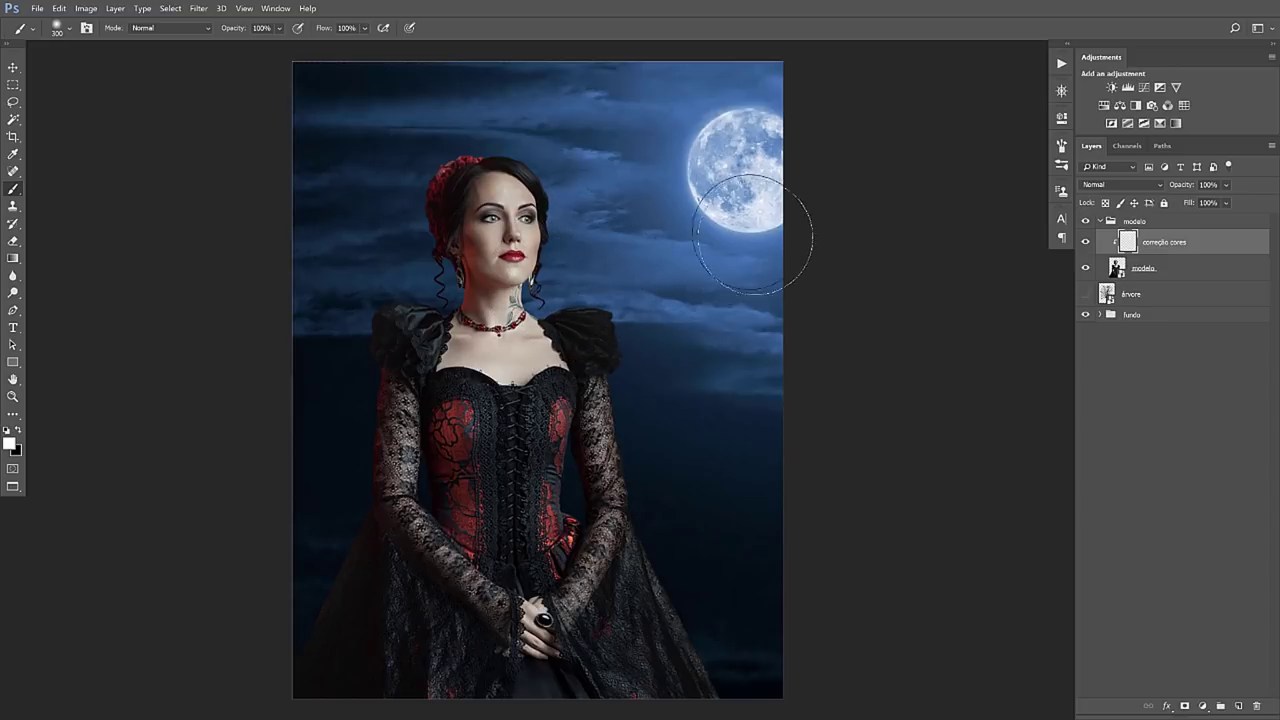
{"action": "left_click", "coordinate": [634, 256], "text": "alt"}
{"action": "key", "text": "bracketleft"}
{"action": "key", "text": "bracketleft"}
{"action": "key", "text": "bracketleft"}
{"action": "key", "text": "bracketleft"}
{"action": "key", "text": "bracketleft"}
{"action": "key", "text": "bracketleft"}
{"action": "key", "text": "bracketleft"}
{"action": "key", "text": "bracketleft"}
{"action": "key", "text": "bracketleft"}
Zoom in on the woman's head and paint blue over the red hair flower, ending at 70 px brush size
{"action": "key", "text": "ctrl+plus"}
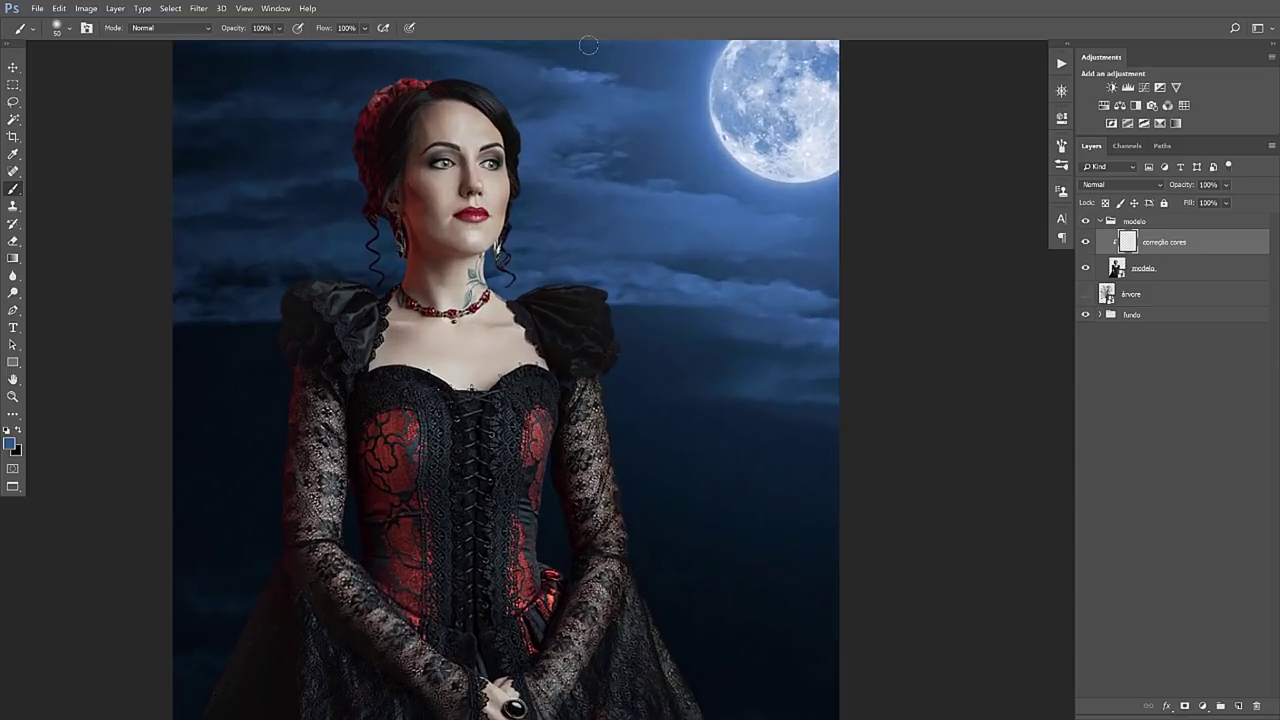
{"action": "left_click_drag", "start_coordinate": [338, 169], "coordinate": [378, 205]}
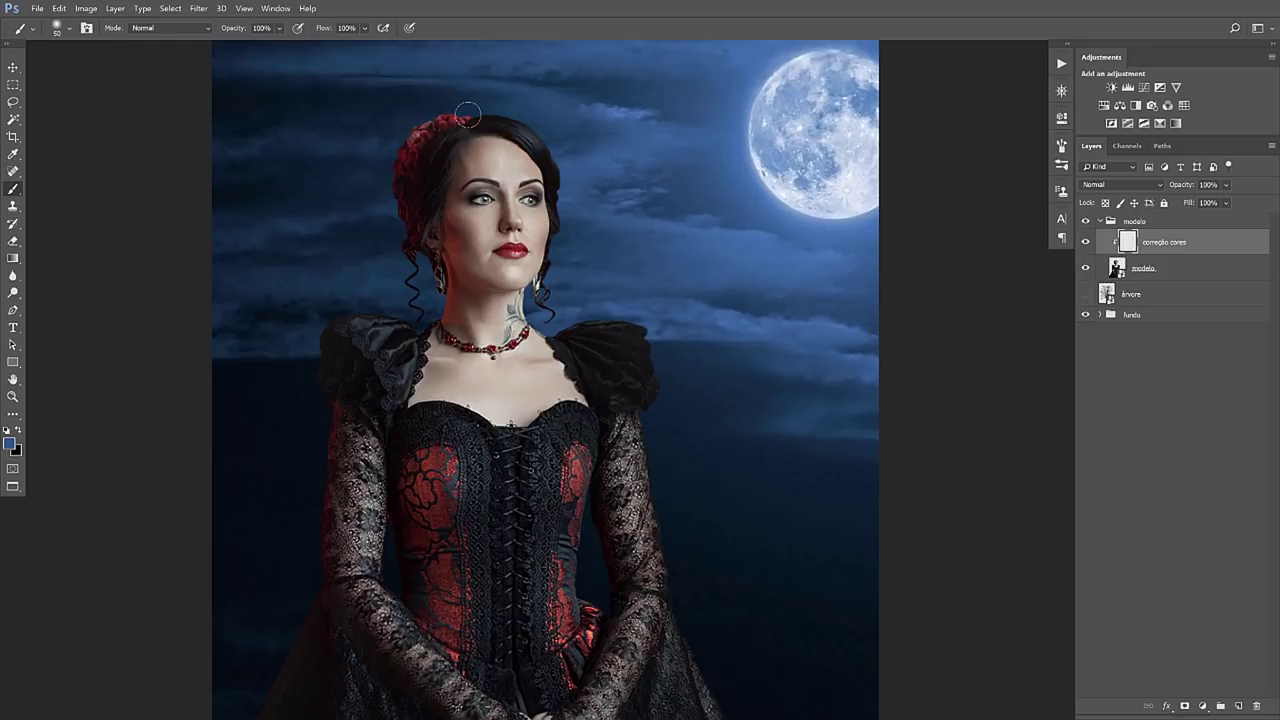
{"action": "mouse_move", "coordinate": [427, 126]}
{"action": "left_mouse_down"}
{"action": "mouse_move", "coordinate": [408, 248]}
{"action": "mouse_move", "coordinate": [433, 246]}
{"action": "left_mouse_up"}
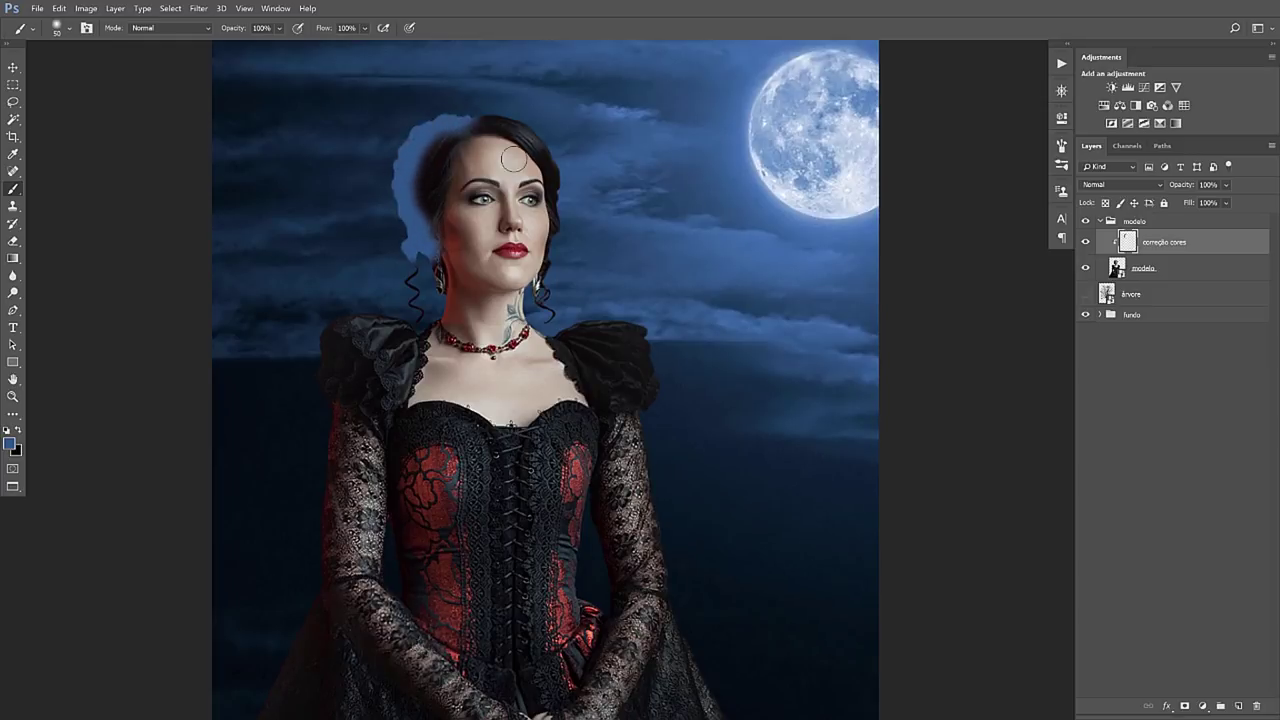
{"action": "right_click", "coordinate": [590, 199]}
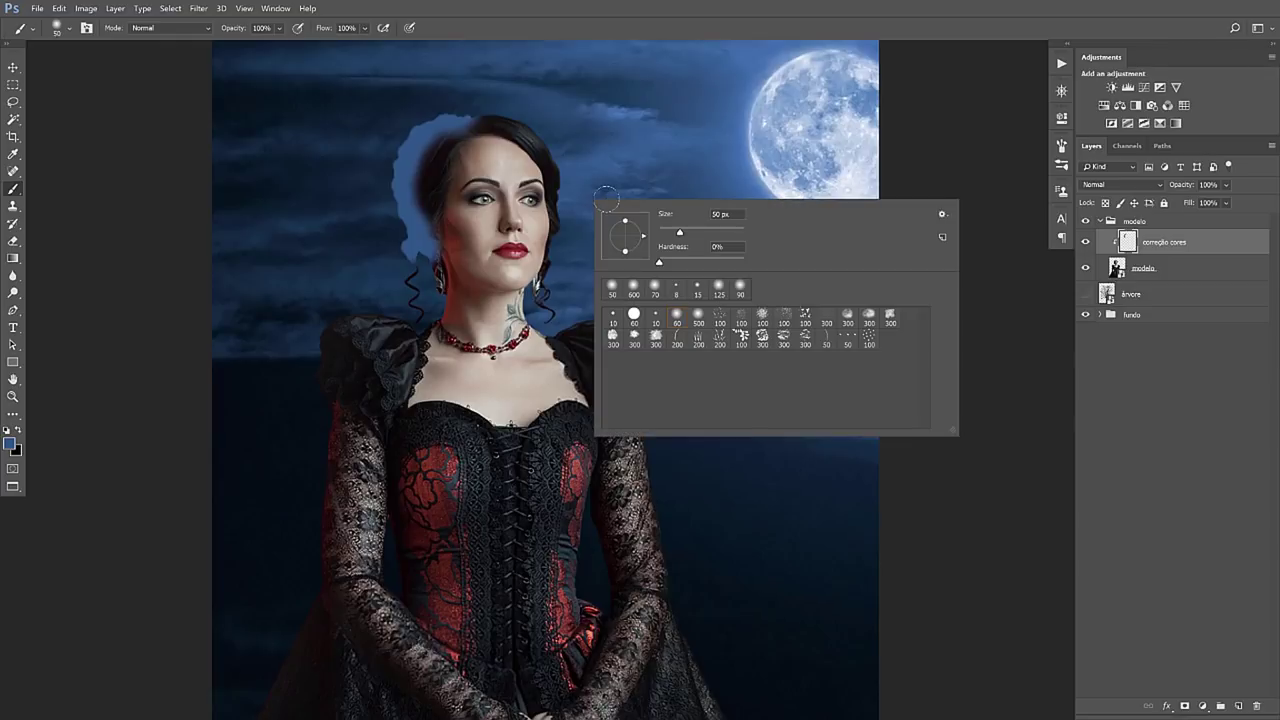
{"action": "left_click", "coordinate": [433, 112]}
{"action": "key", "text": "bracketright"}
{"action": "key", "text": "bracketright"}
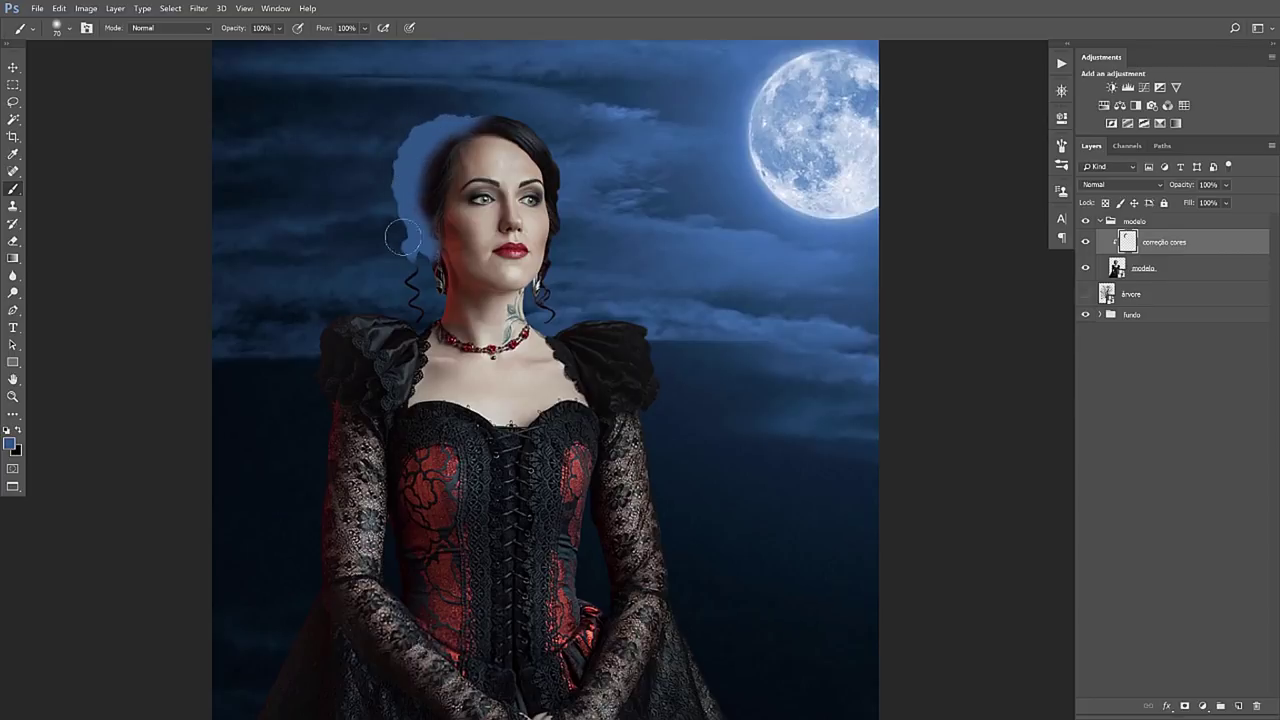
Paint blue over the hair left of the face, the skirt edges and the red bodice panels
{"action": "mouse_move", "coordinate": [403, 237]}
{"action": "left_mouse_down"}
{"action": "mouse_move", "coordinate": [444, 236]}
{"action": "mouse_move", "coordinate": [404, 372]}
{"action": "mouse_move", "coordinate": [316, 513]}
{"action": "mouse_move", "coordinate": [324, 613]}
{"action": "mouse_move", "coordinate": [373, 395]}
{"action": "mouse_move", "coordinate": [285, 560]}
{"action": "left_mouse_up"}
{"action": "mouse_move", "coordinate": [450, 600]}
{"action": "left_mouse_down"}
{"action": "mouse_move", "coordinate": [450, 632]}
{"action": "mouse_move", "coordinate": [494, 537]}
{"action": "mouse_move", "coordinate": [437, 610]}
{"action": "mouse_move", "coordinate": [380, 509]}
{"action": "mouse_move", "coordinate": [365, 610]}
{"action": "left_mouse_up"}
{"action": "left_click_drag", "start_coordinate": [689, 563], "coordinate": [665, 480]}
{"action": "left_click_drag", "start_coordinate": [720, 540], "coordinate": [722, 636]}
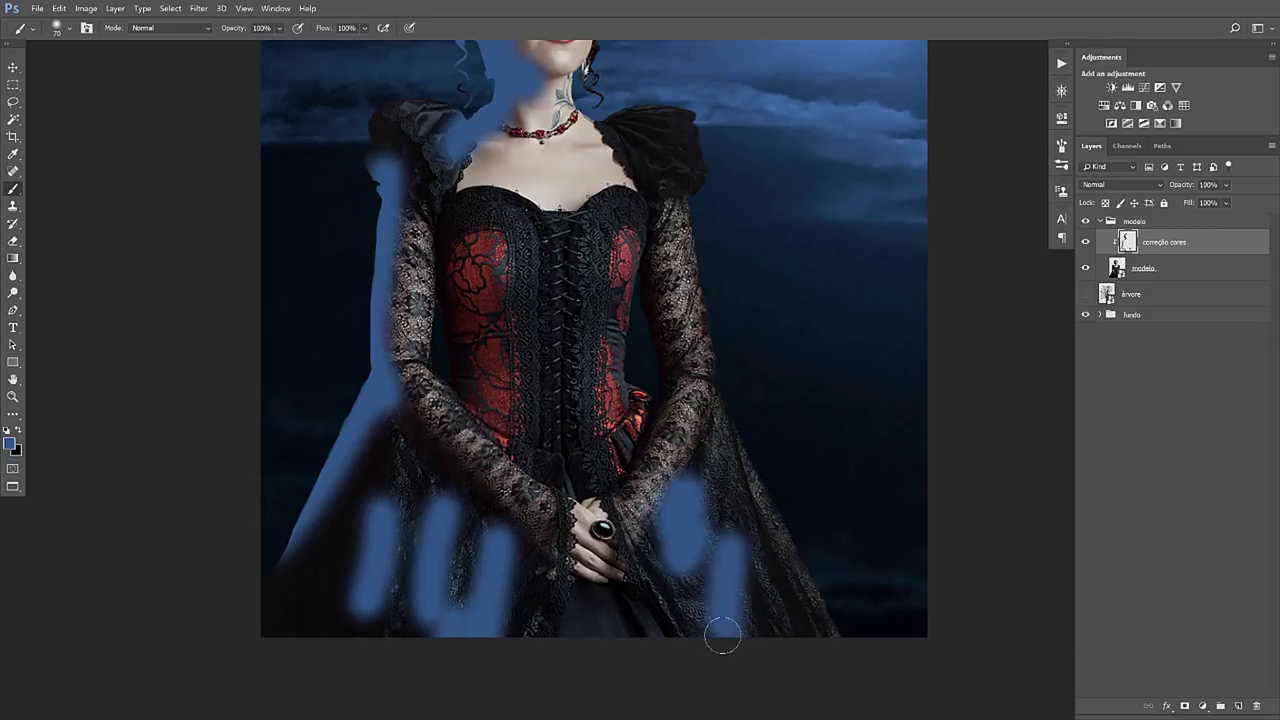
{"action": "left_click_drag", "start_coordinate": [765, 520], "coordinate": [775, 630]}
{"action": "mouse_move", "coordinate": [455, 245]}
{"action": "left_mouse_down"}
{"action": "mouse_move", "coordinate": [460, 378]}
{"action": "mouse_move", "coordinate": [515, 550]}
{"action": "mouse_move", "coordinate": [500, 580]}
{"action": "mouse_move", "coordinate": [479, 462]}
{"action": "mouse_move", "coordinate": [445, 400]}
{"action": "mouse_move", "coordinate": [486, 529]}
{"action": "left_mouse_up"}
{"action": "mouse_move", "coordinate": [612, 420]}
{"action": "left_mouse_down"}
{"action": "mouse_move", "coordinate": [628, 360]}
{"action": "mouse_move", "coordinate": [610, 520]}
{"action": "mouse_move", "coordinate": [640, 555]}
{"action": "mouse_move", "coordinate": [635, 590]}
{"action": "mouse_move", "coordinate": [620, 583]}
{"action": "left_mouse_up"}
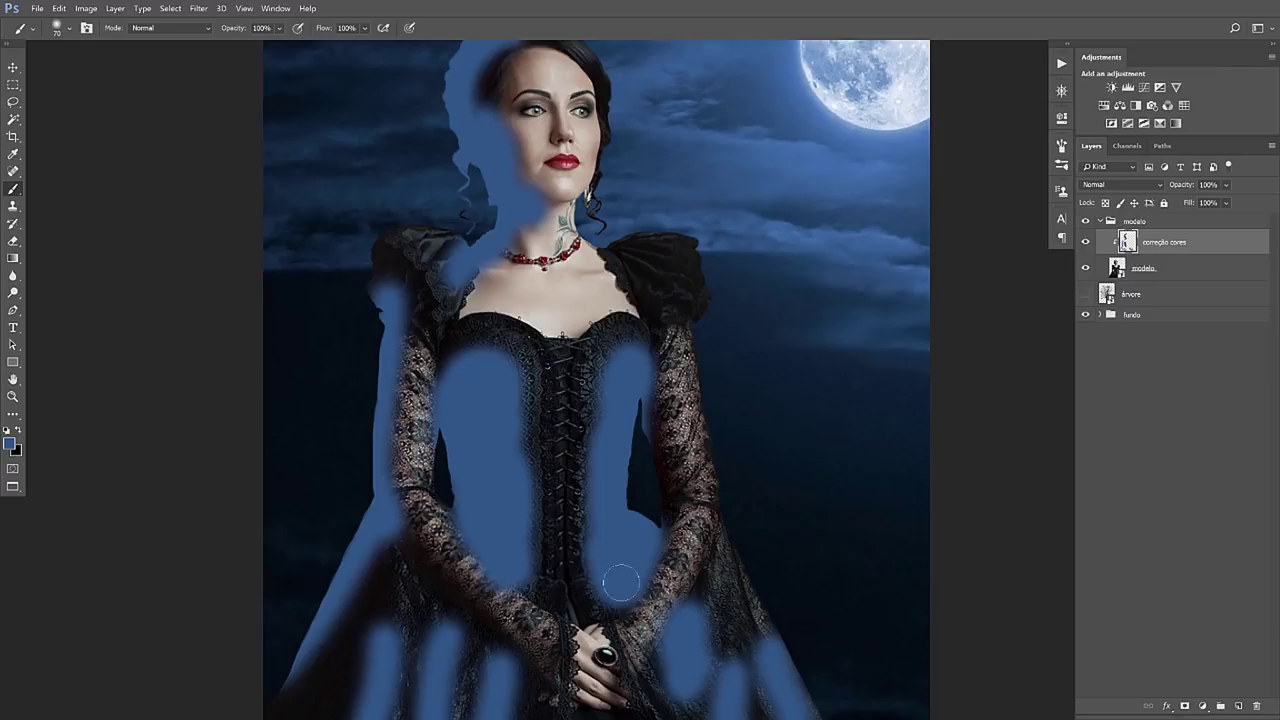
With a smaller brush, cover the dress's right side, sleeve, left shoulder and hair edges, then show blend modes
{"action": "key", "text": "bracketleft"}
{"action": "key", "text": "bracketleft"}
{"action": "key", "text": "bracketleft"}
{"action": "mouse_move", "coordinate": [650, 410]}
{"action": "left_mouse_down"}
{"action": "mouse_move", "coordinate": [670, 505]}
{"action": "mouse_move", "coordinate": [650, 325]}
{"action": "left_mouse_up"}
{"action": "left_click_drag", "start_coordinate": [662, 390], "coordinate": [665, 540]}
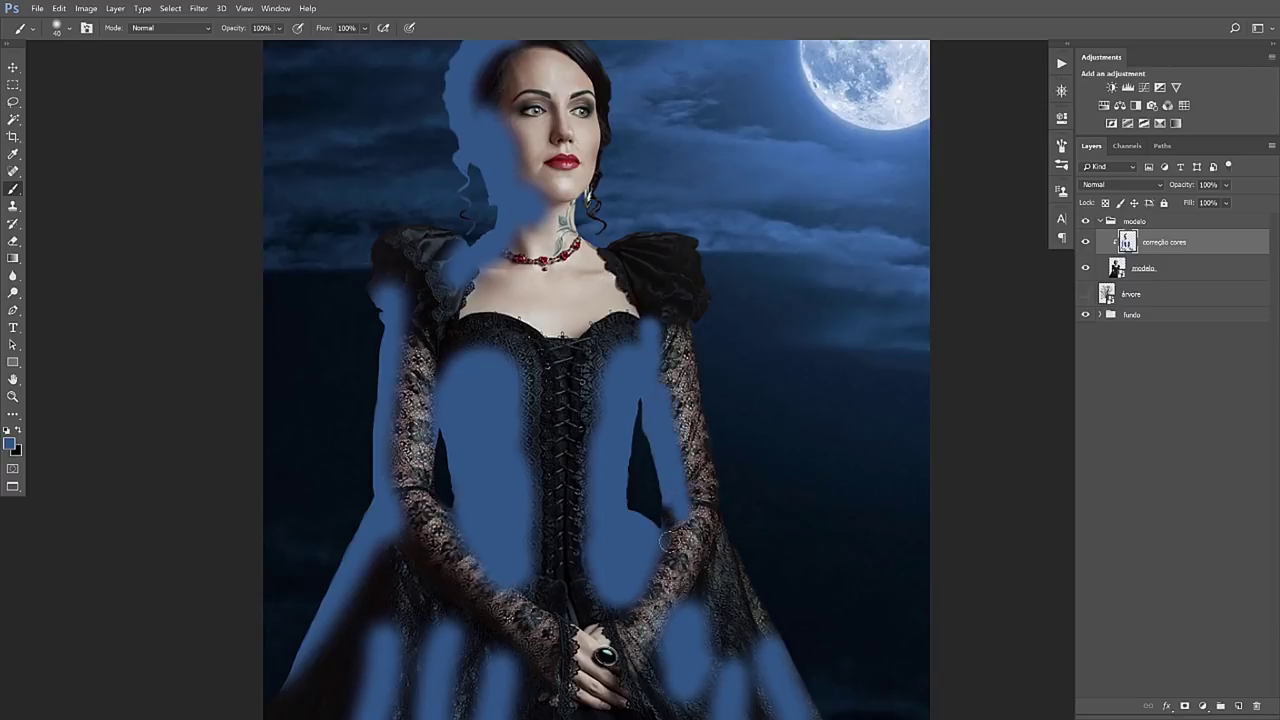
{"action": "left_click_drag", "start_coordinate": [380, 290], "coordinate": [386, 238]}
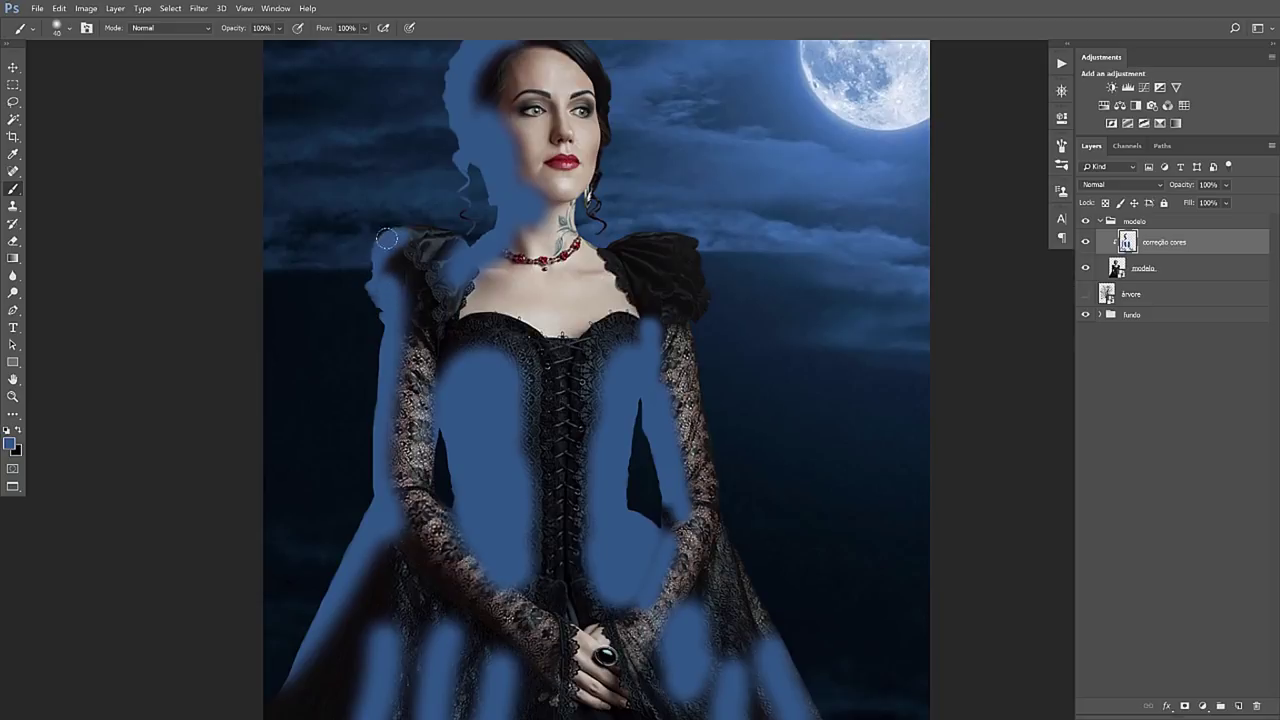
{"action": "scroll", "coordinate": [520, 200], "scroll_direction": "up", "scroll_amount": 2}
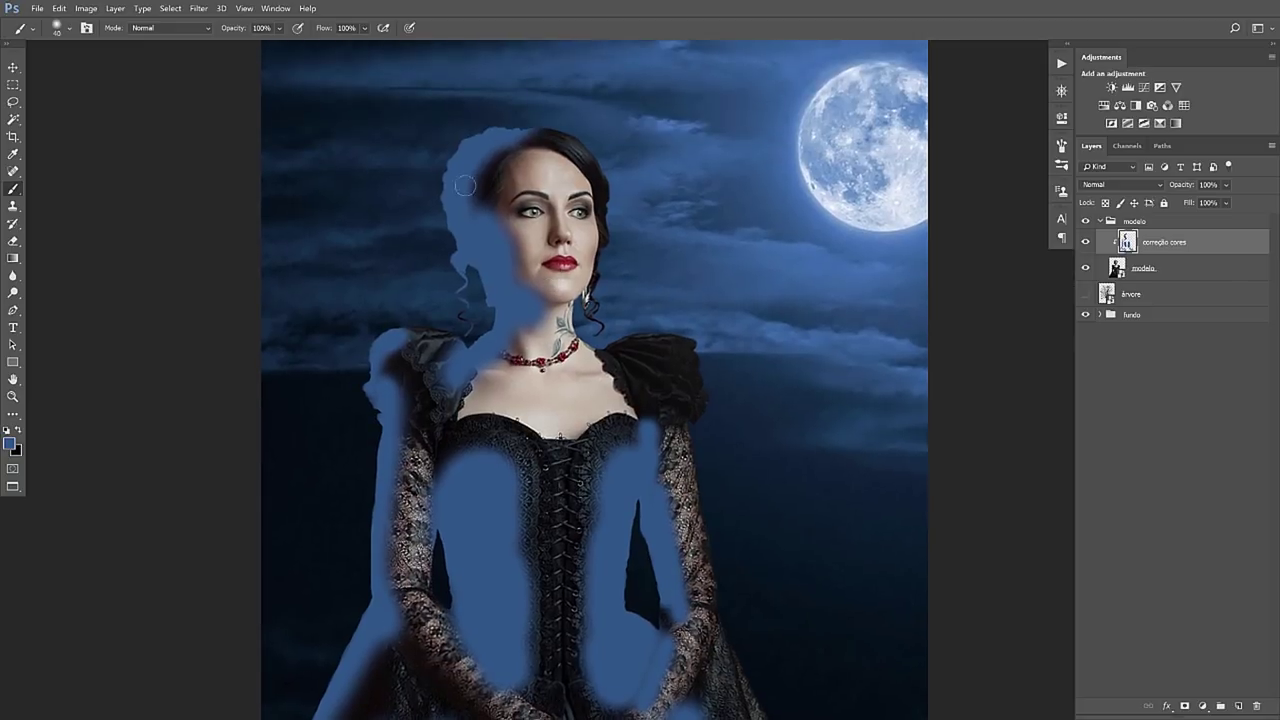
{"action": "left_click_drag", "start_coordinate": [465, 186], "coordinate": [484, 177]}
{"action": "scroll", "coordinate": [540, 270], "scroll_direction": "down", "scroll_amount": 2}
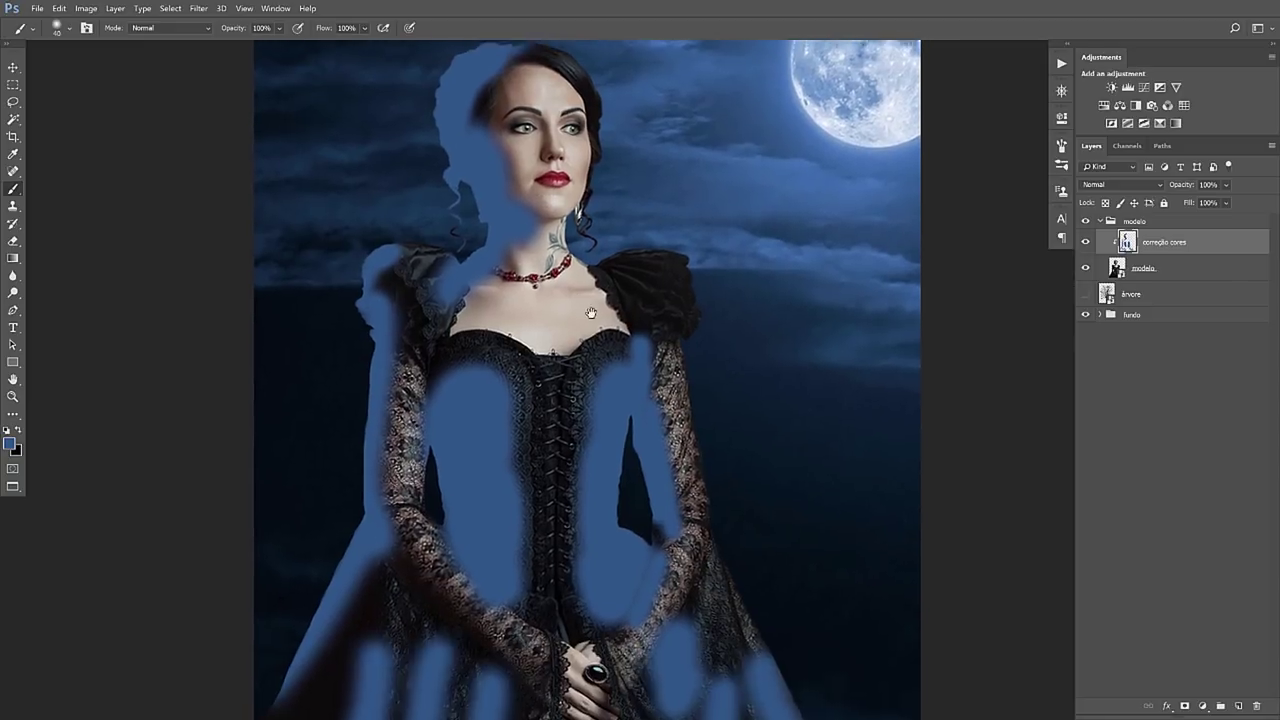
{"action": "scroll", "coordinate": [580, 240], "scroll_direction": "down", "scroll_amount": 1}
{"action": "key", "text": "v"}
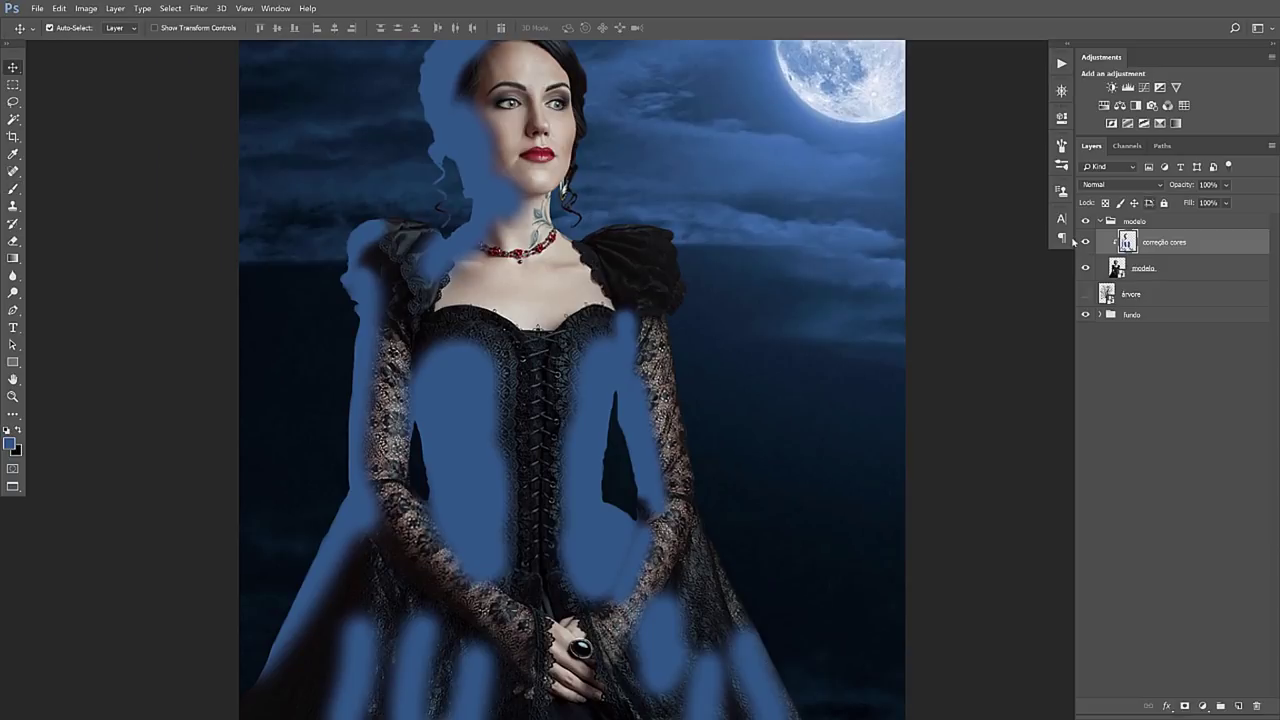
{"action": "left_click", "coordinate": [1116, 186]}
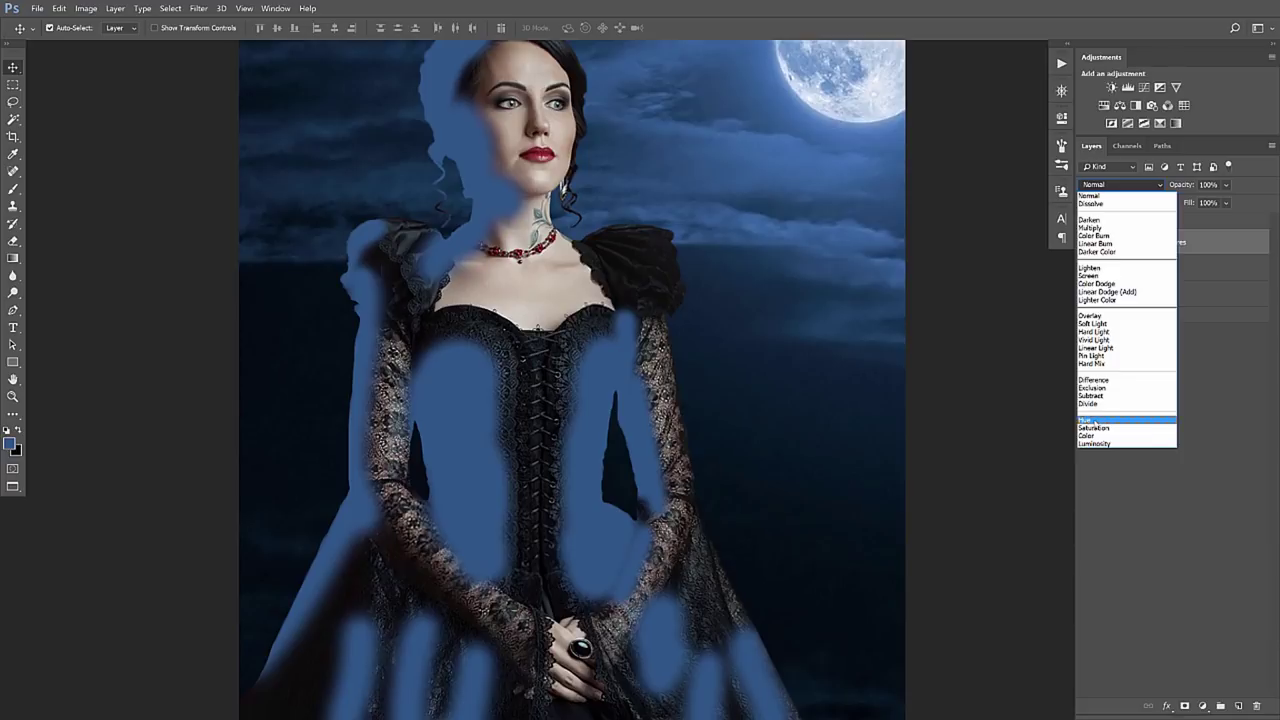
Set the correção cores layer to Hue blend mode and lower its opacity to 85%
{"action": "left_click", "coordinate": [1094, 420]}
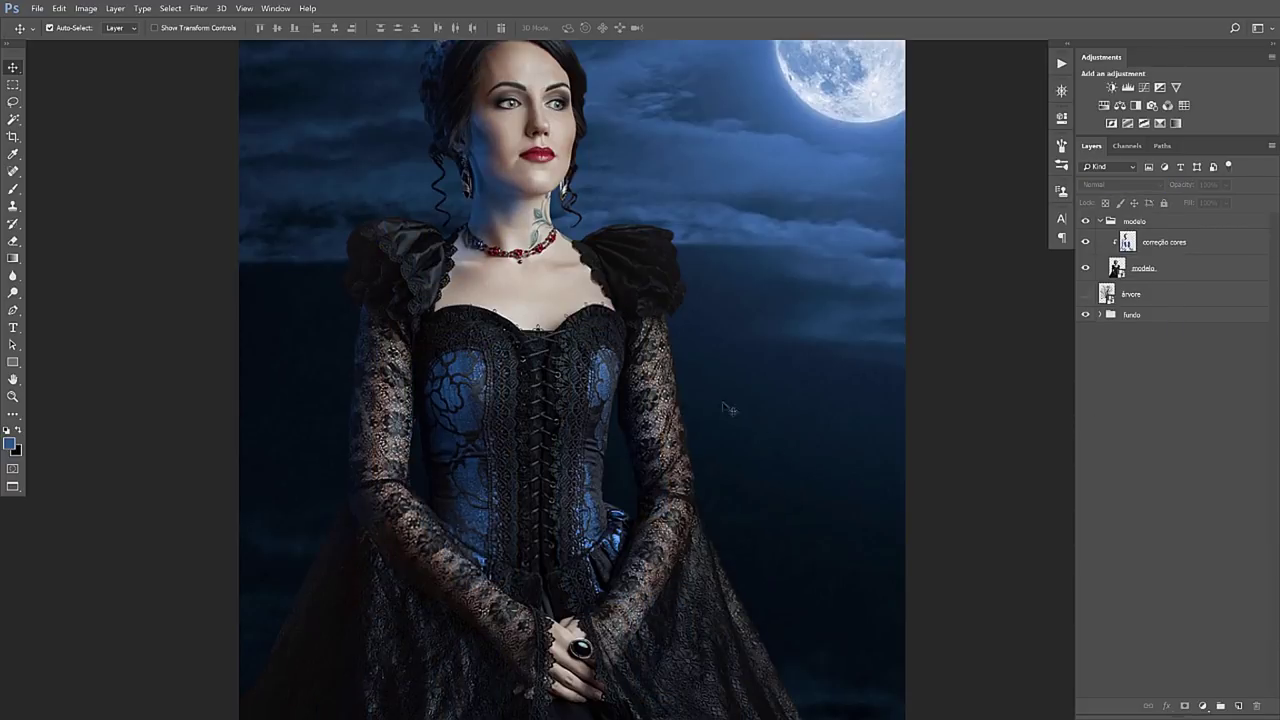
{"action": "scroll", "coordinate": [565, 320], "scroll_direction": "up", "scroll_amount": 3}
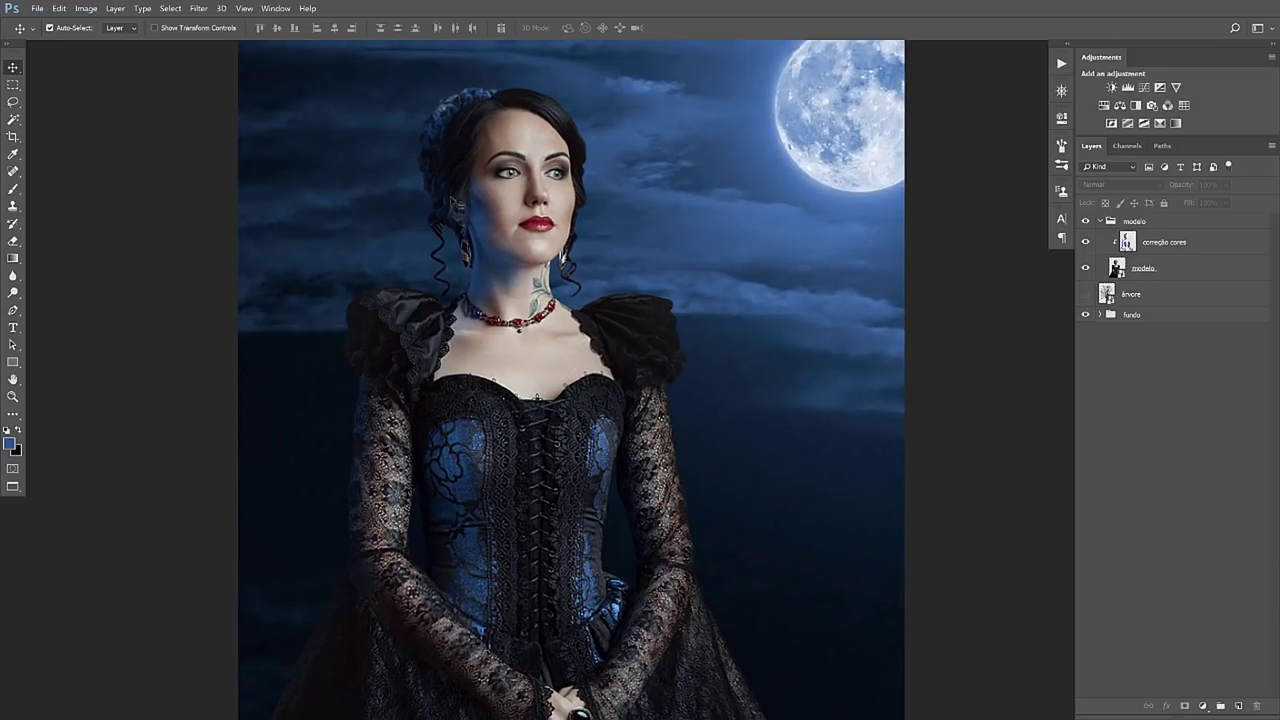
{"action": "key", "text": "ctrl+minus"}
{"action": "left_click_drag", "start_coordinate": [504, 387], "coordinate": [404, 401]}
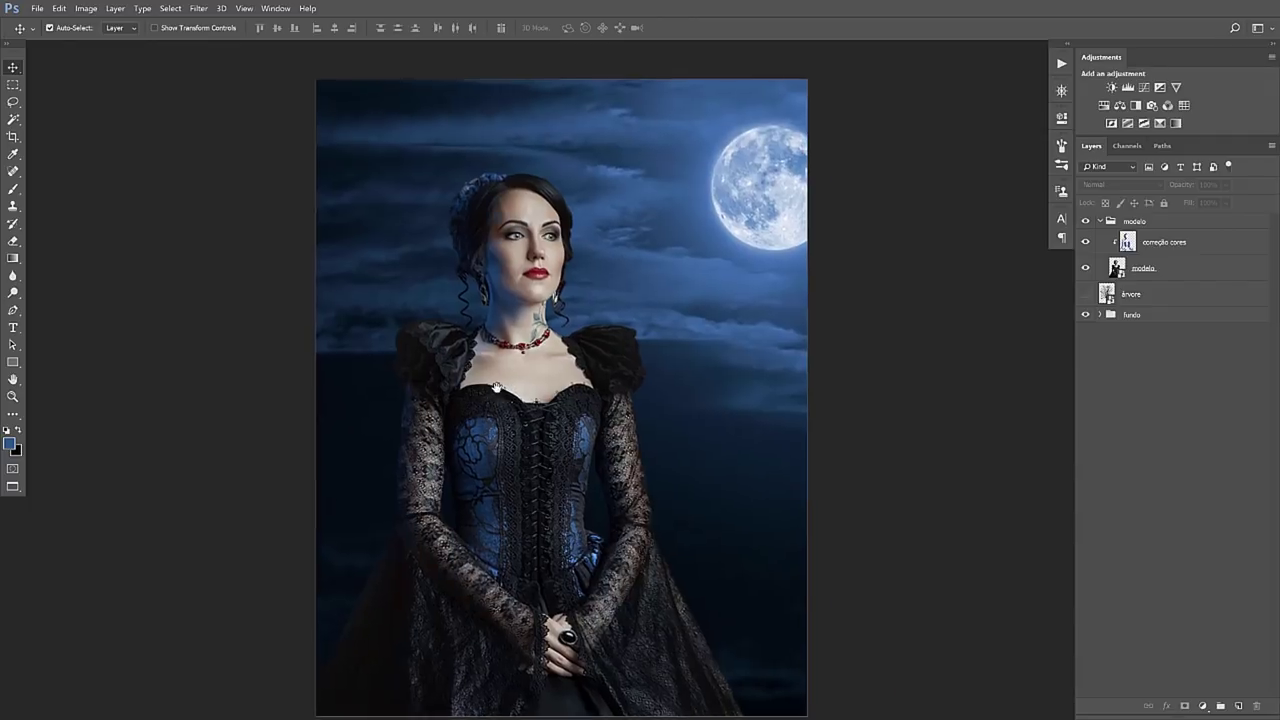
{"action": "left_click", "coordinate": [1160, 241]}
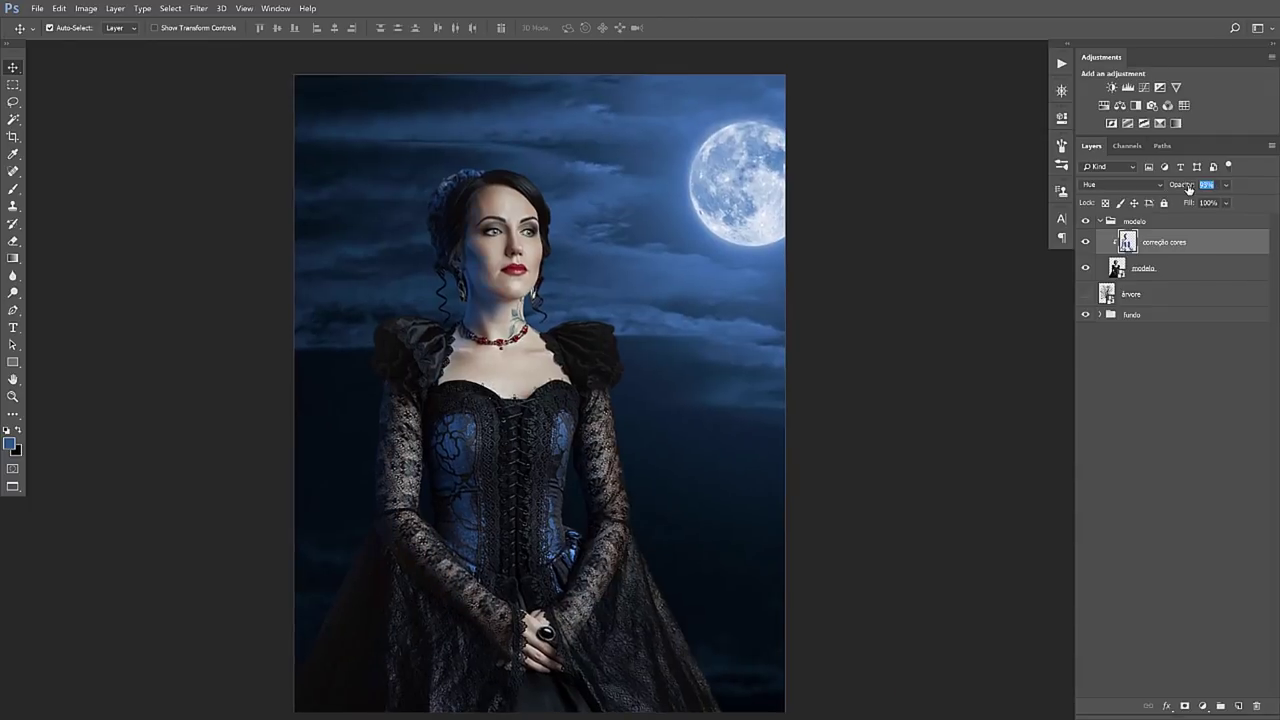
{"action": "left_click_drag", "start_coordinate": [1188, 189], "coordinate": [1180, 188]}
Add a new layer clipped above correção cores and name it 'correções'
{"action": "left_click", "coordinate": [1239, 706]}
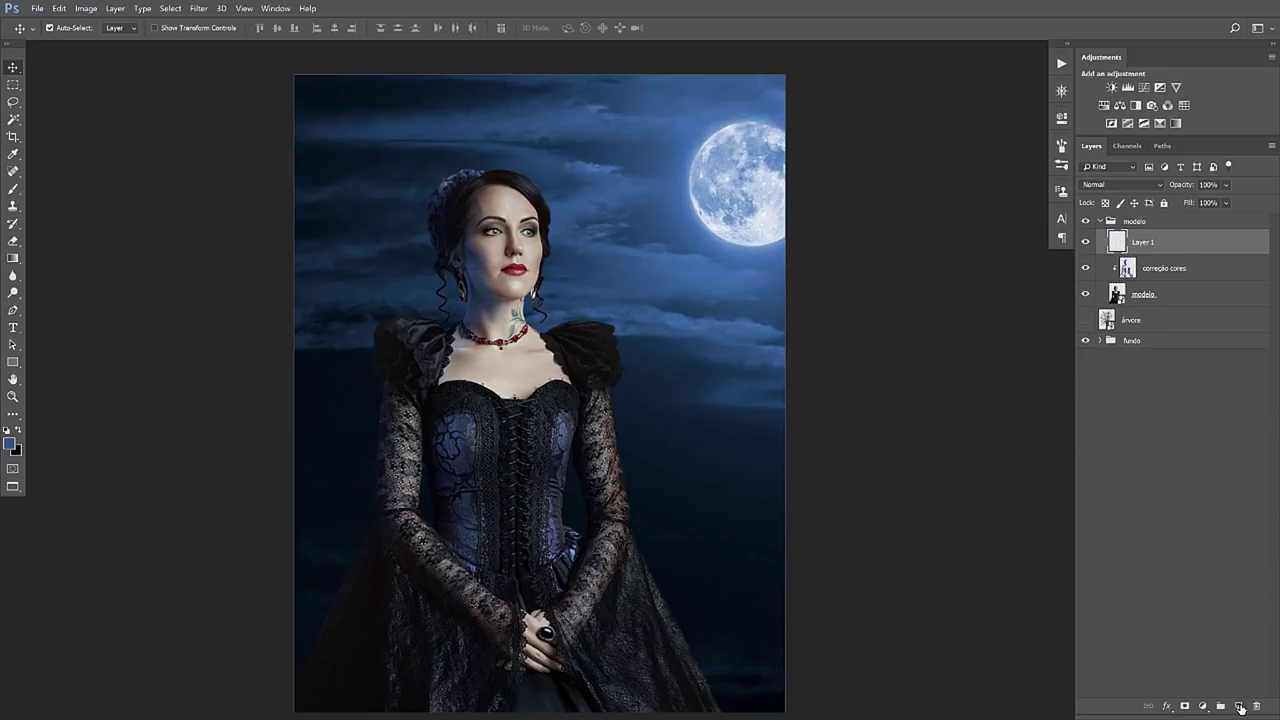
{"action": "left_click", "coordinate": [1180, 257], "text": "alt"}
{"action": "double_click", "coordinate": [1153, 242]}
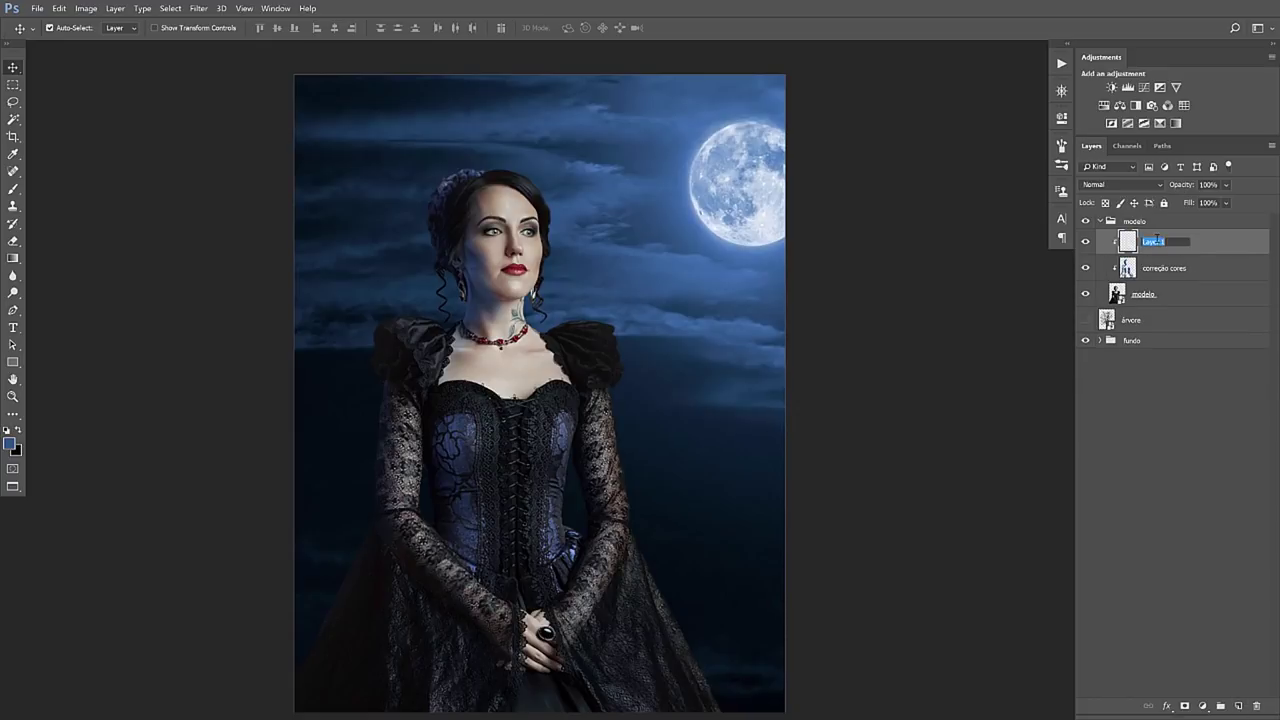
{"action": "type", "text": "correç"}
{"action": "type", "text": "ões"}
{"action": "key", "text": "Return"}
Zoom in on the headband flowers and sample their colour with a 15 px brush
{"action": "key", "text": "x"}
{"action": "key", "text": "z"}
{"action": "left_click_drag", "start_coordinate": [375, 120], "coordinate": [556, 253]}
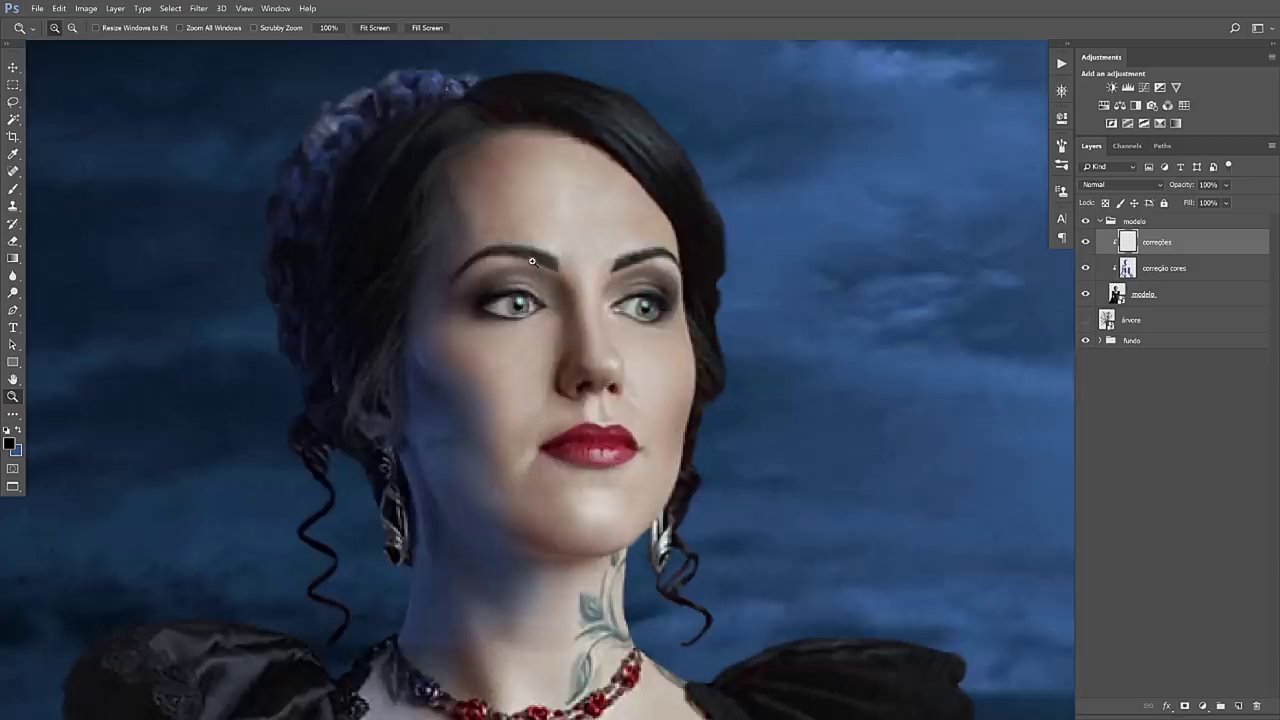
{"action": "left_click", "coordinate": [340, 128]}
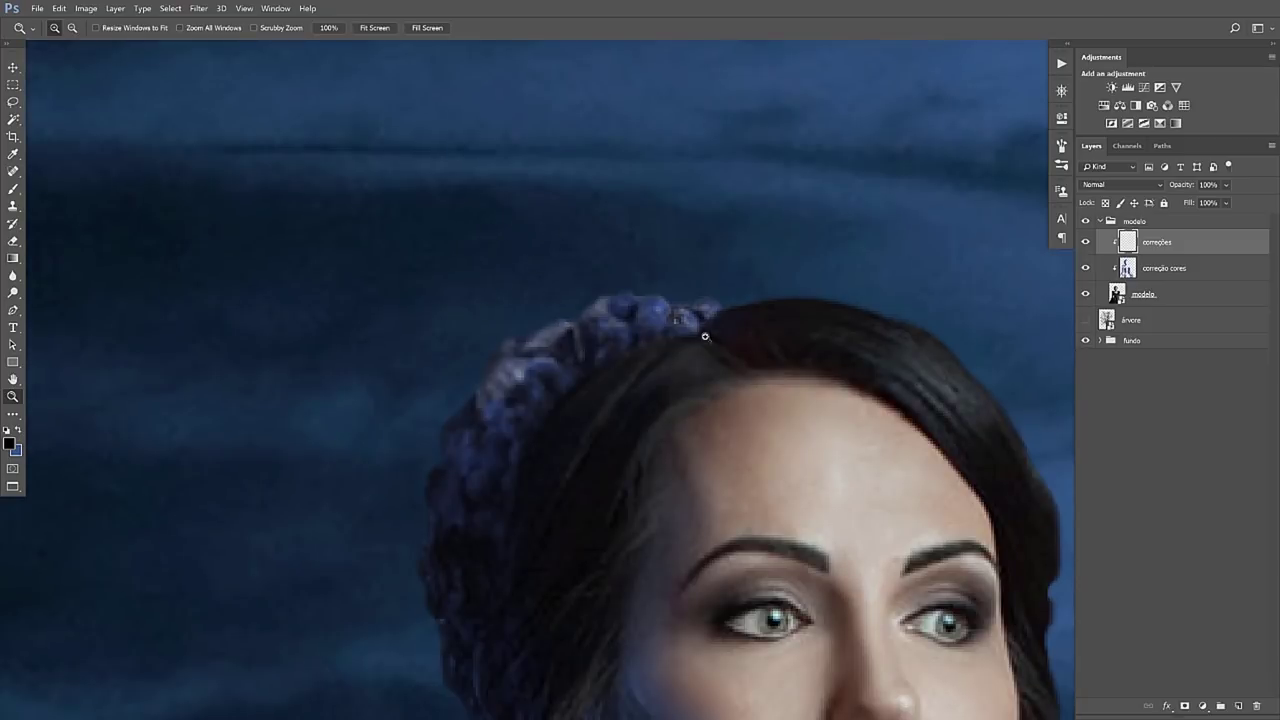
{"action": "key", "text": "b"}
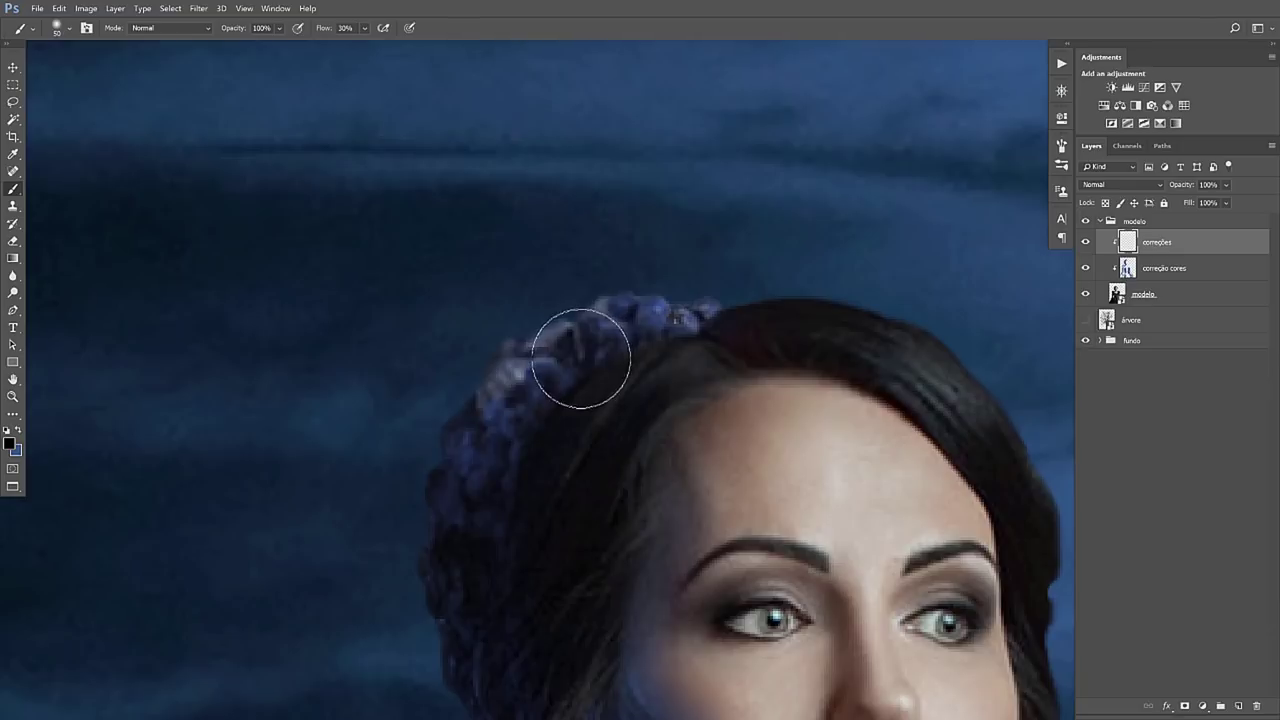
{"action": "left_click", "coordinate": [566, 341], "text": "alt"}
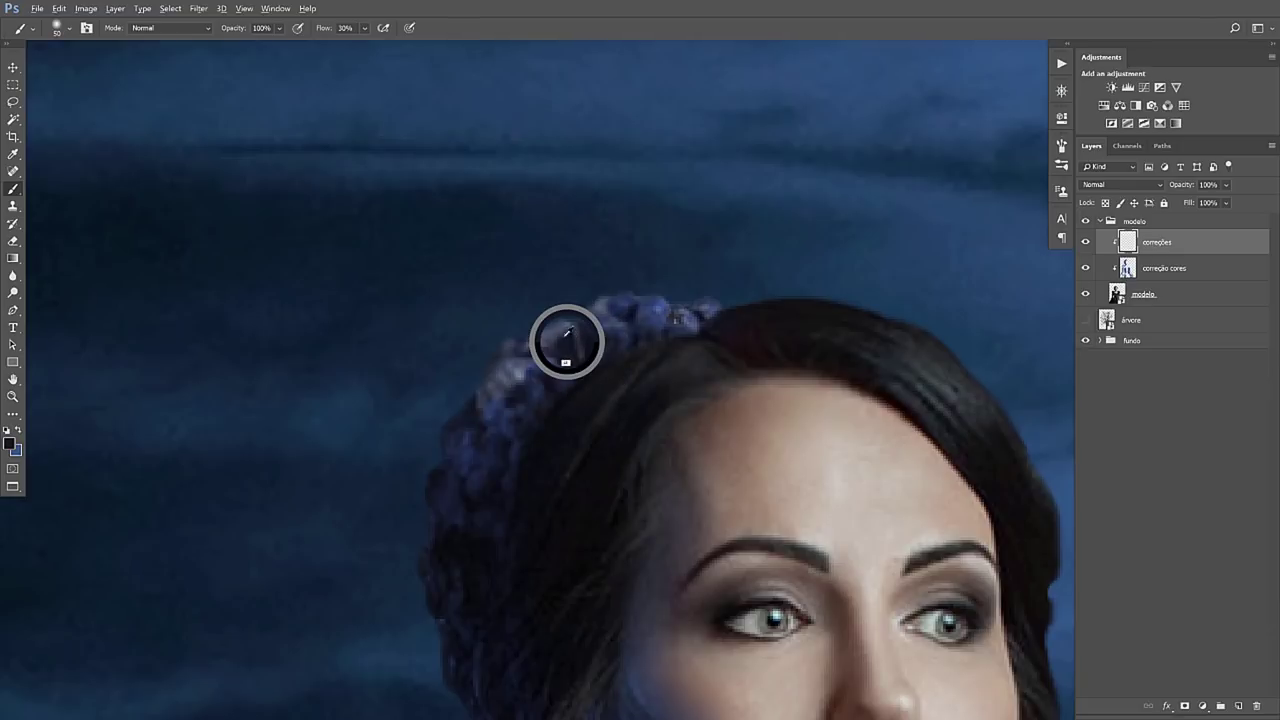
{"action": "key", "text": "bracketleft"}
{"action": "key", "text": "bracketleft"}
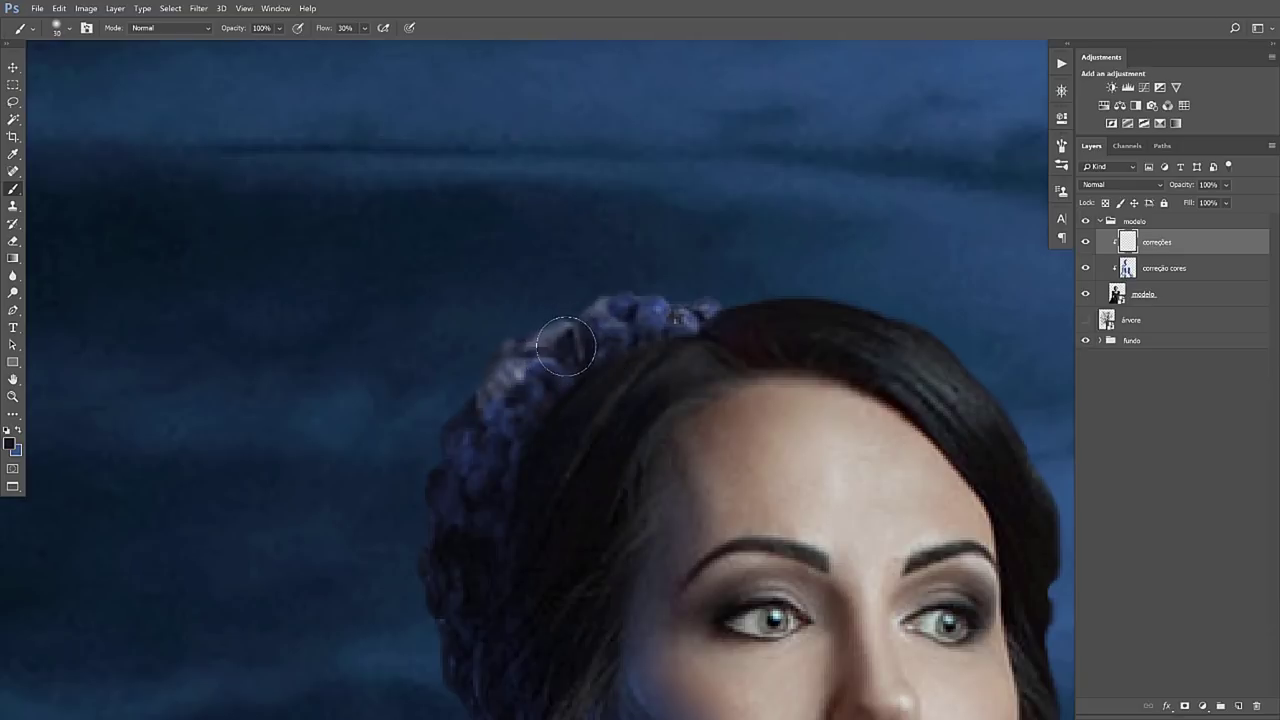
{"action": "key", "text": "bracketleft"}
{"action": "key", "text": "bracketleft"}
{"action": "key", "text": "bracketleft"}
Paint over the headband flowers at 10% brush flow, then fit the whole image in the window
{"action": "left_click_drag", "start_coordinate": [560, 345], "coordinate": [585, 335]}
{"action": "left_click_drag", "start_coordinate": [333, 35], "coordinate": [328, 35]}
{"action": "key", "text": "Return"}
{"action": "left_click_drag", "start_coordinate": [580, 278], "coordinate": [541, 420]}
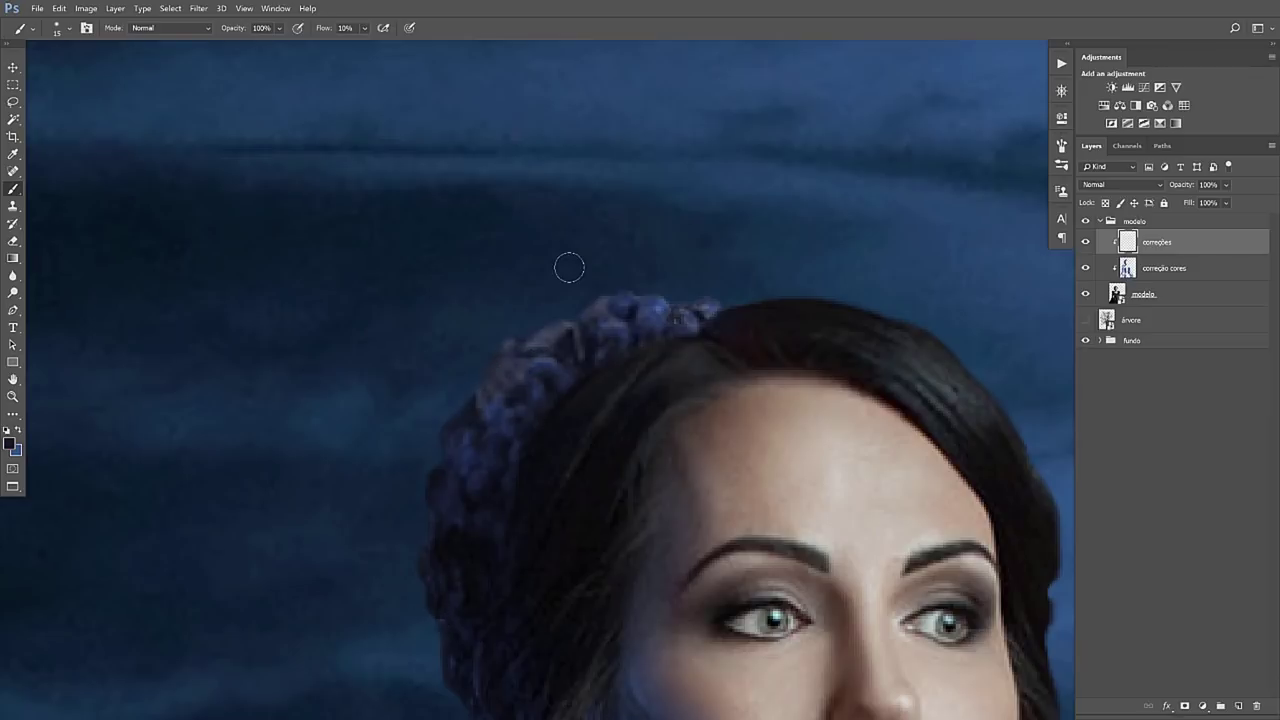
{"action": "key", "text": "ctrl+0"}
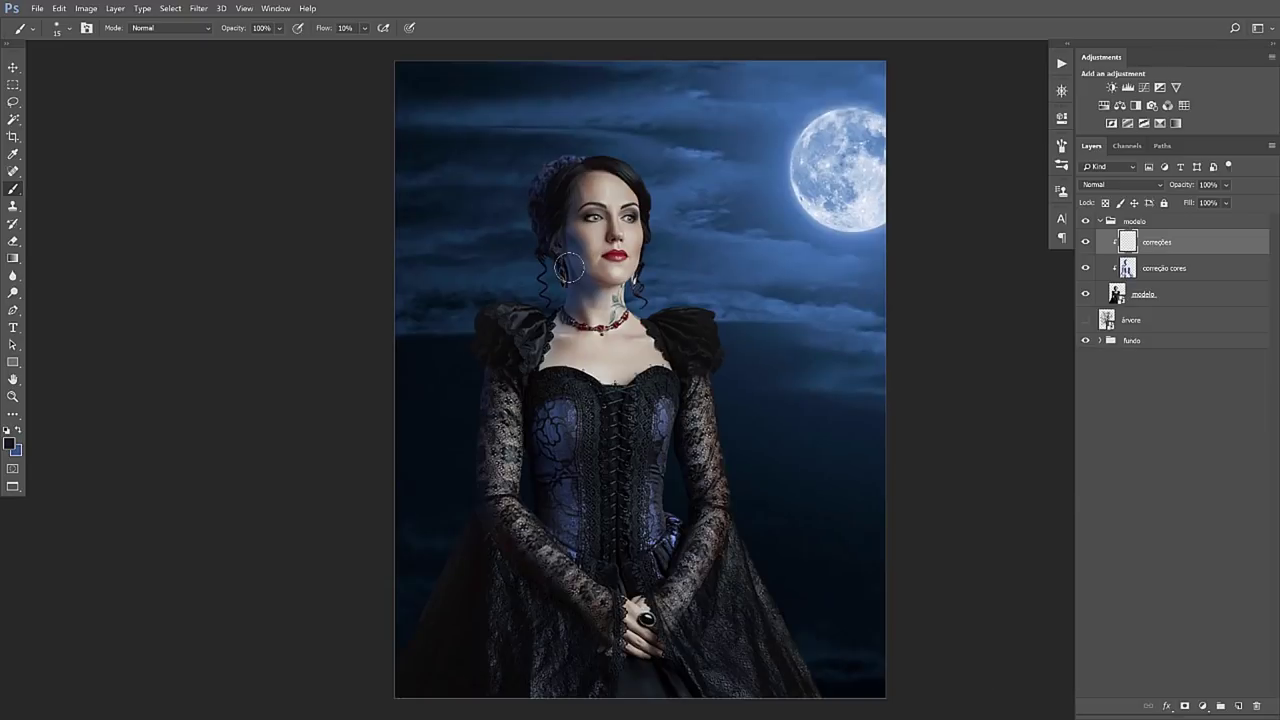
{"action": "left_click_drag", "start_coordinate": [547, 290], "coordinate": [519, 300]}
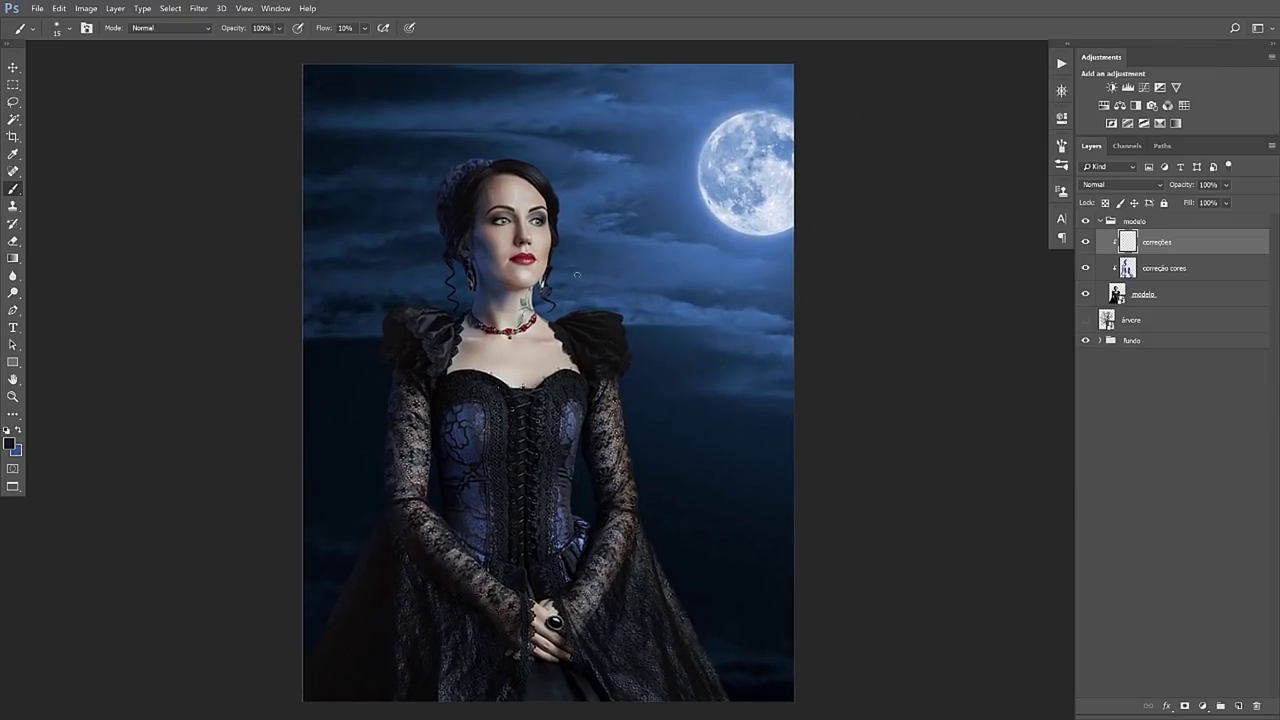
{"action": "key", "text": "v"}
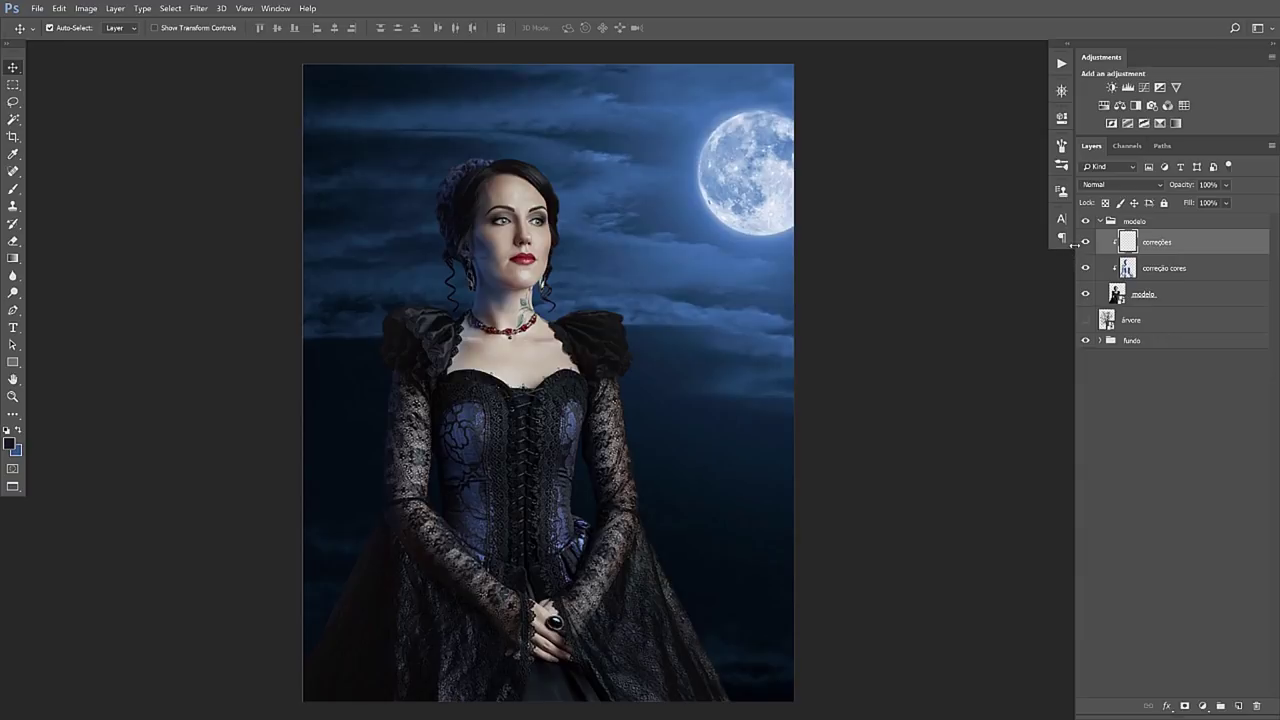
{"action": "left_click_drag", "start_coordinate": [1085, 268], "coordinate": [1088, 248]}
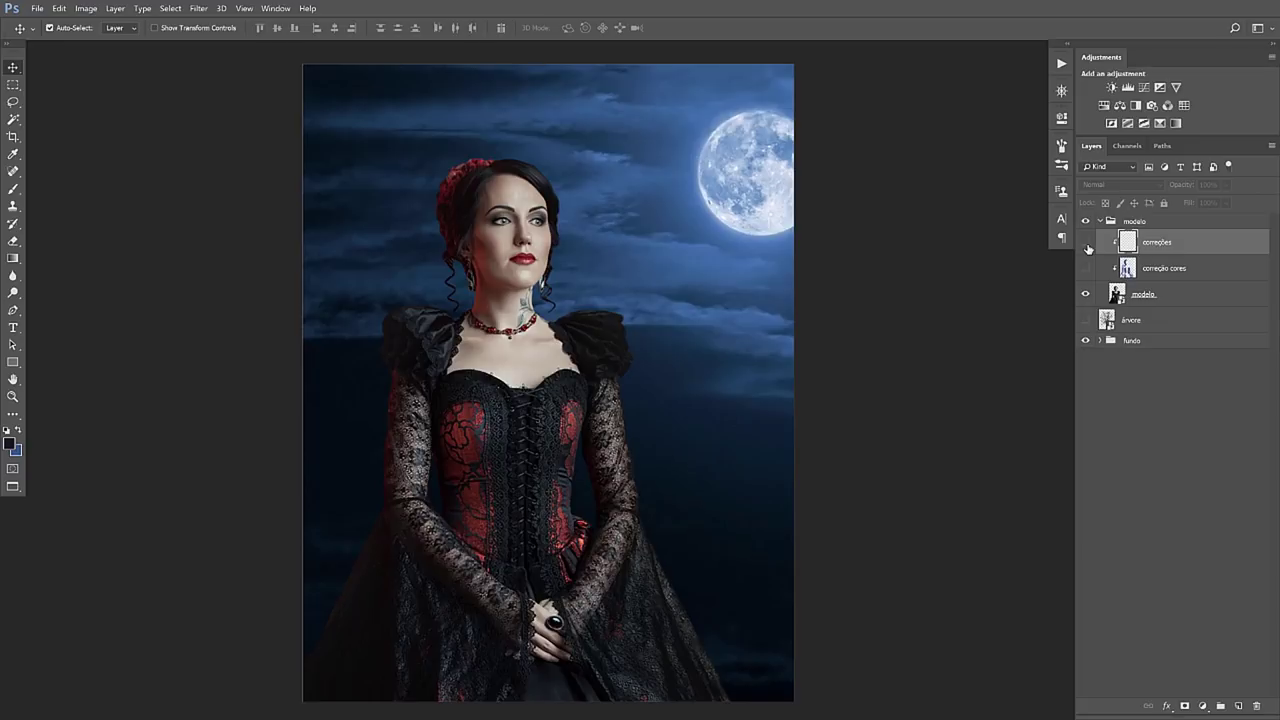
{"action": "left_click_drag", "start_coordinate": [1088, 248], "coordinate": [1085, 268]}
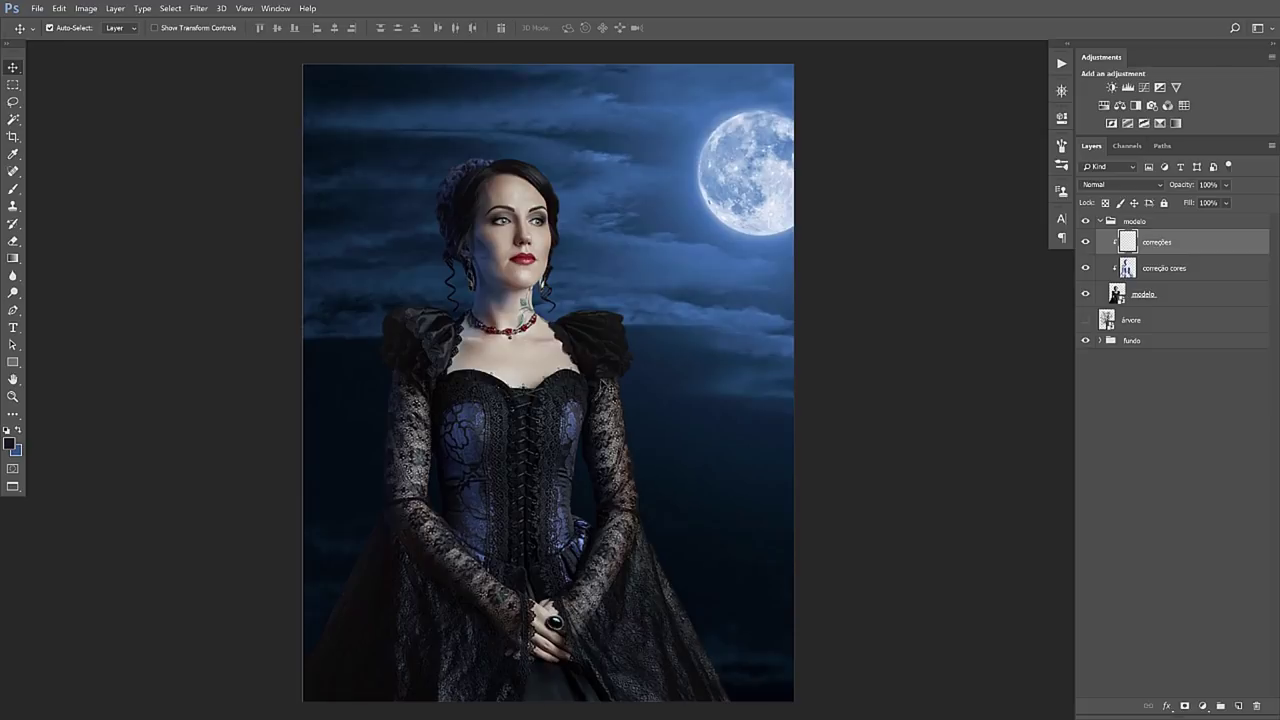
Add a Levels adjustment clipped to the woman, lowering output white to 191 and nudging the midtones
{"action": "left_click", "coordinate": [1127, 88]}
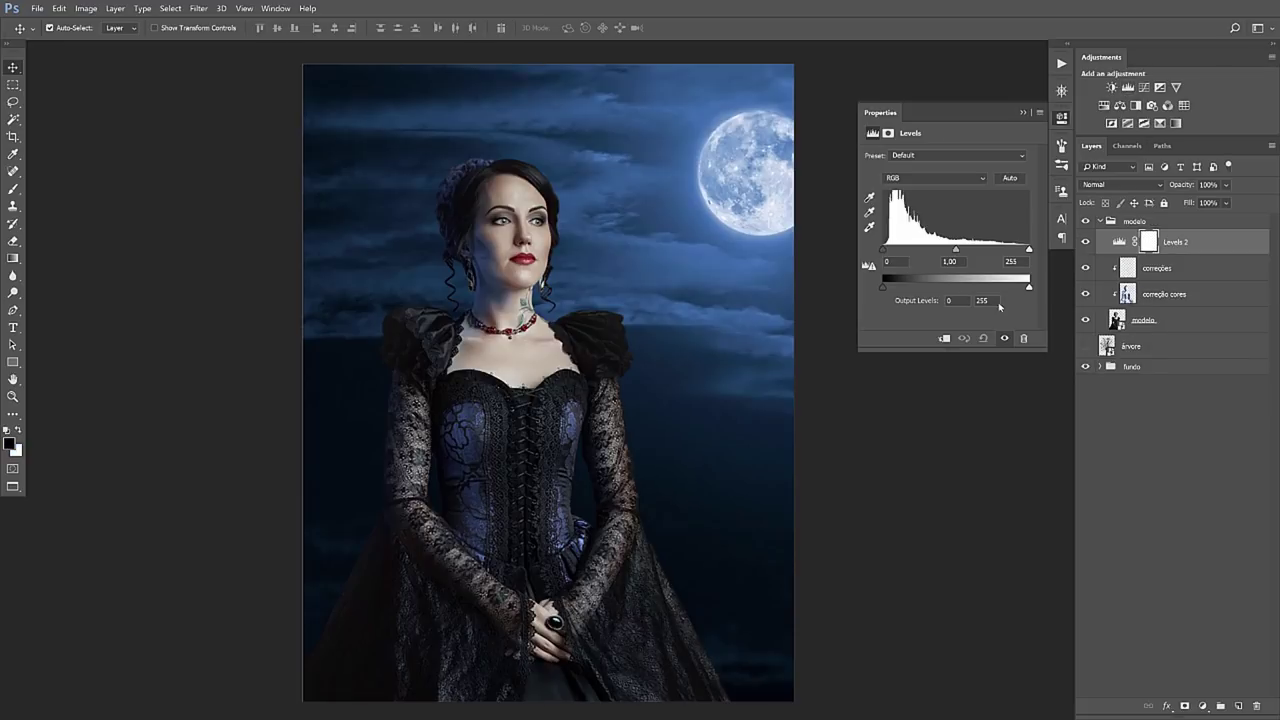
{"action": "left_click", "coordinate": [944, 339]}
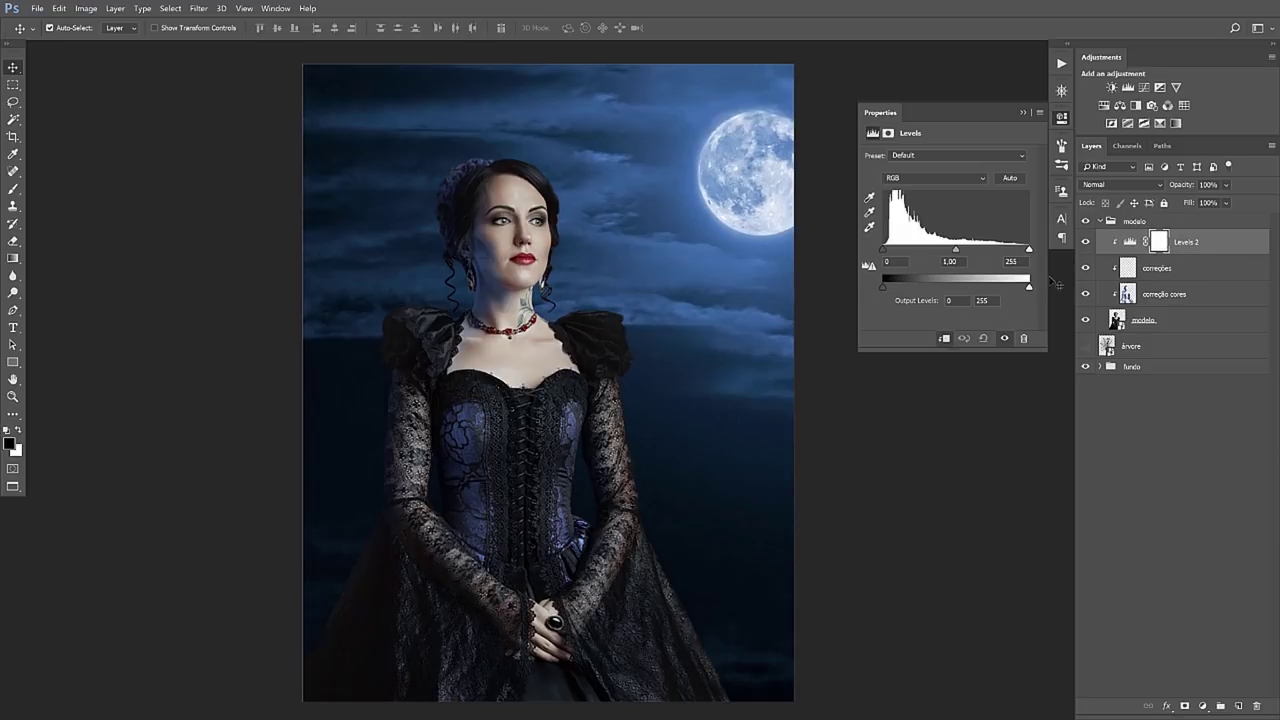
{"action": "left_click_drag", "start_coordinate": [1020, 289], "coordinate": [1003, 289]}
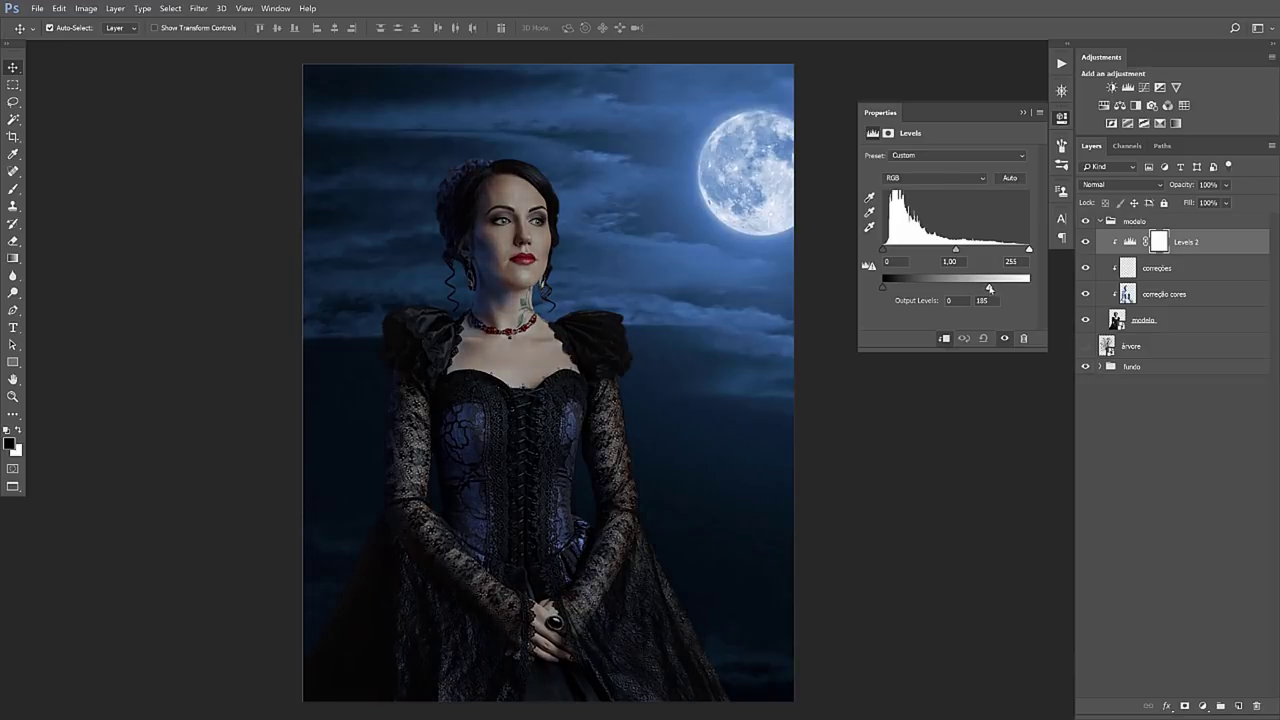
{"action": "left_click_drag", "start_coordinate": [987, 289], "coordinate": [990, 289]}
{"action": "left_click_drag", "start_coordinate": [955, 249], "coordinate": [958, 249]}
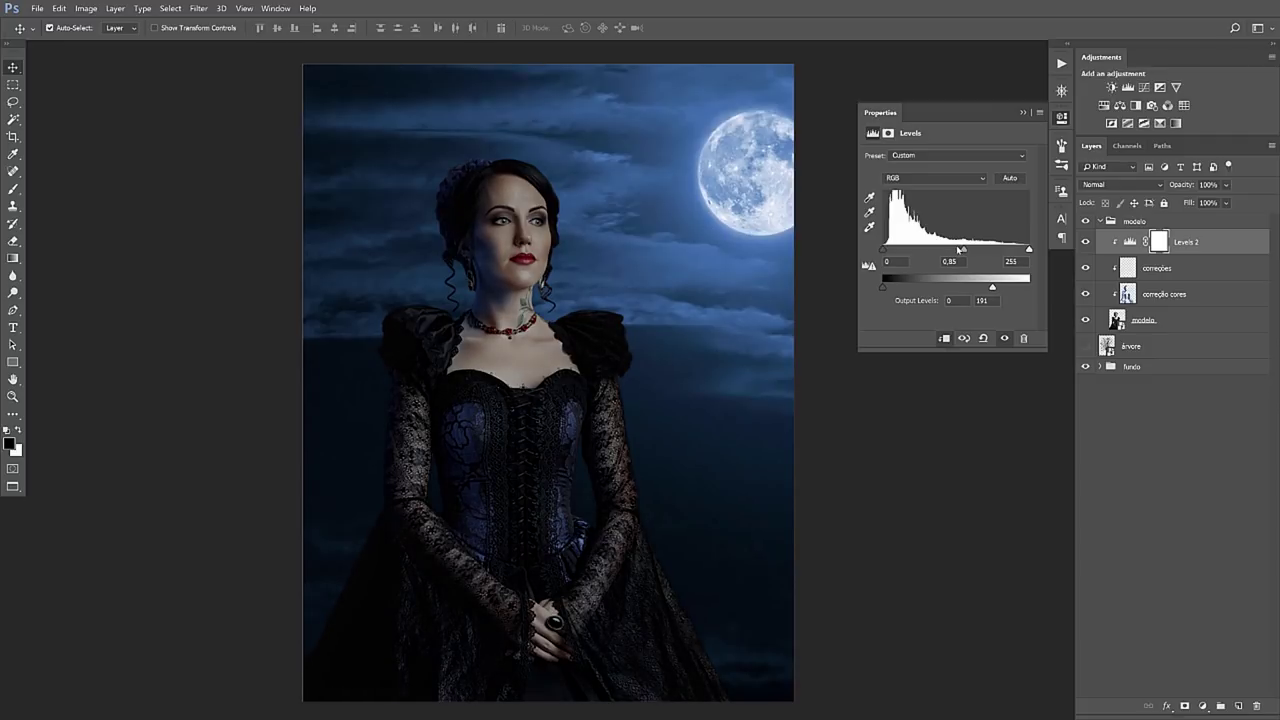
{"action": "left_click_drag", "start_coordinate": [957, 248], "coordinate": [955, 248]}
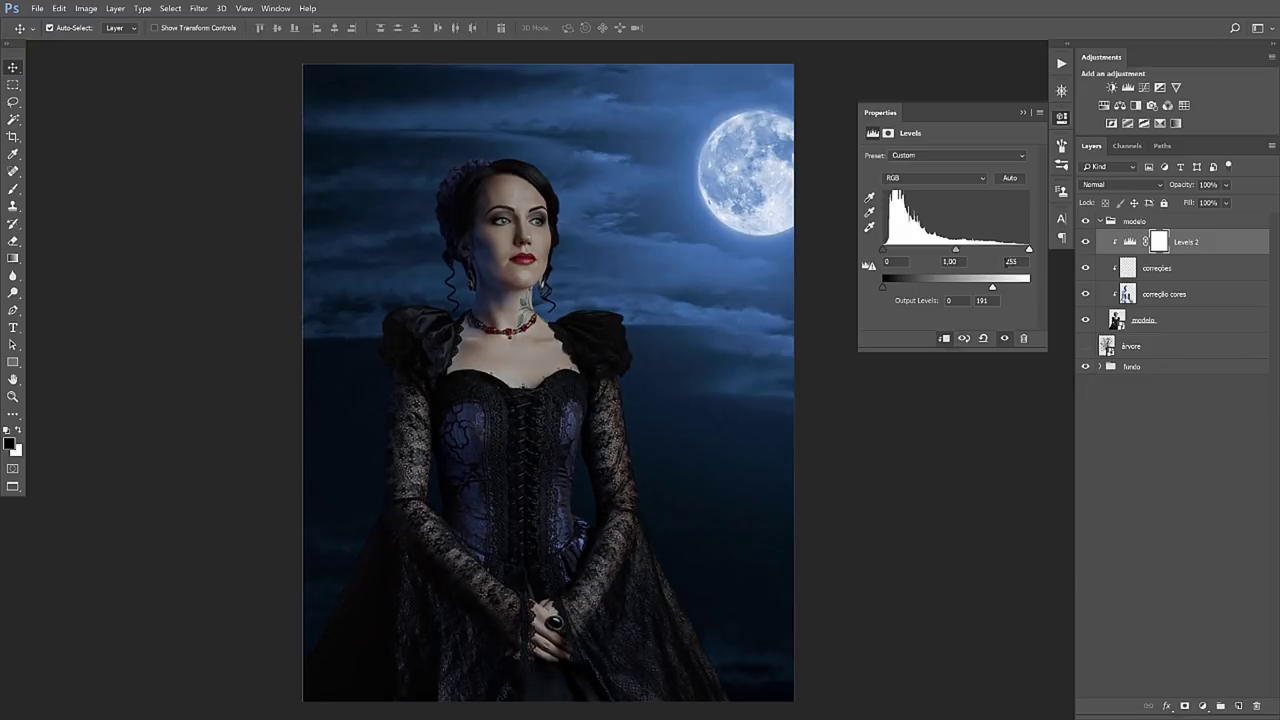
{"action": "left_click", "coordinate": [1022, 112]}
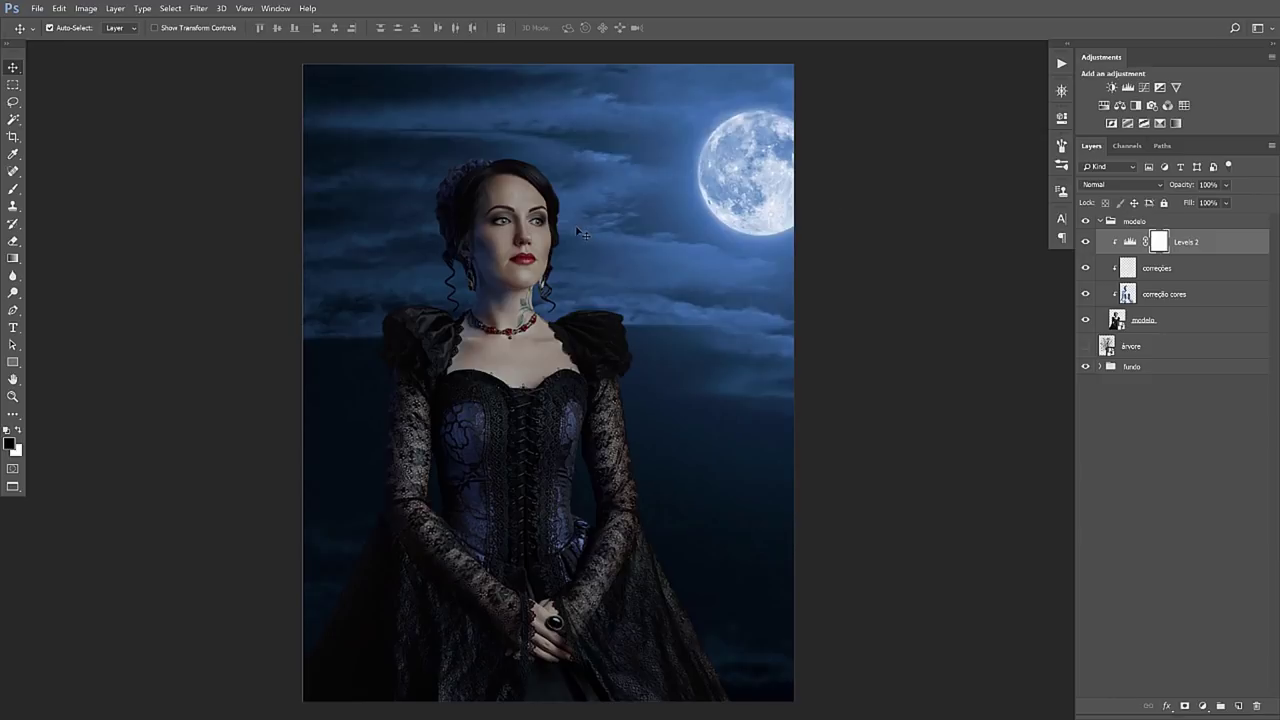
Use a 300 px brush to mask part of the Levels darkening off the woman
{"action": "key", "text": "b"}
{"action": "key", "text": "bracketright"}
{"action": "key", "text": "bracketright"}
{"action": "key", "text": "bracketright"}
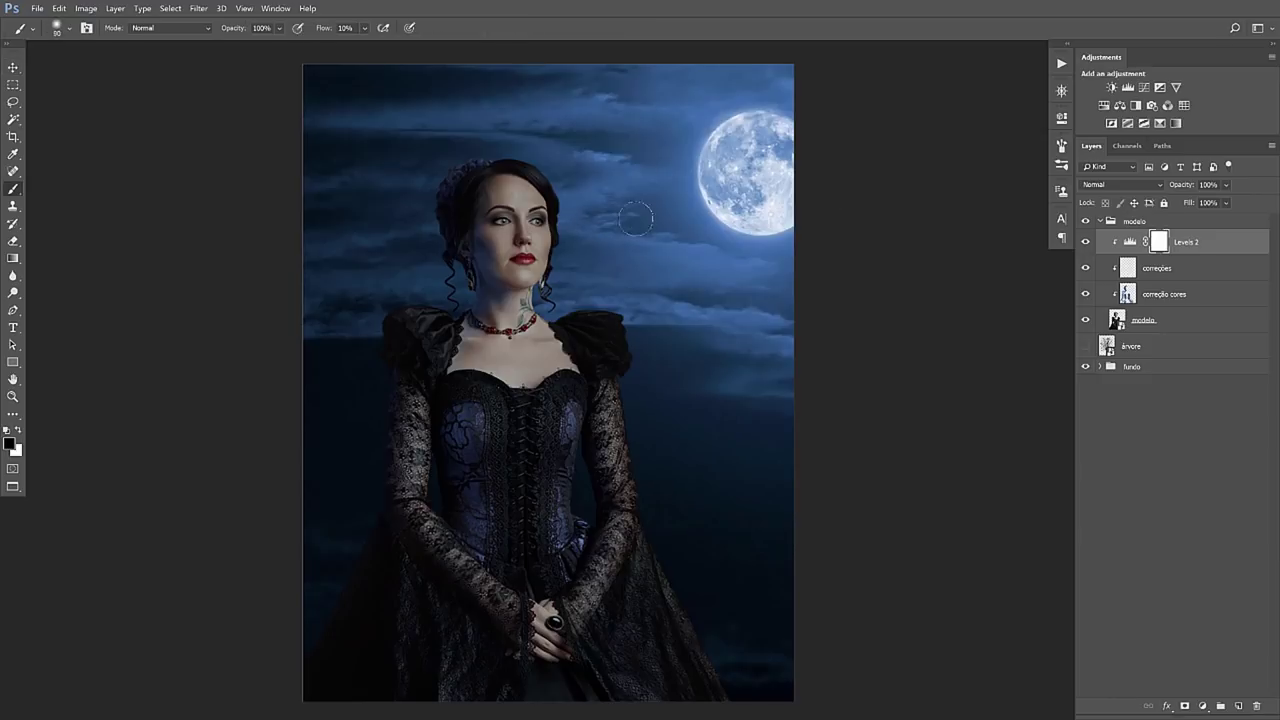
{"action": "key", "text": "bracketright"}
{"action": "key", "text": "bracketright"}
{"action": "key", "text": "bracketright"}
{"action": "key", "text": "bracketright"}
{"action": "key", "text": "bracketright"}
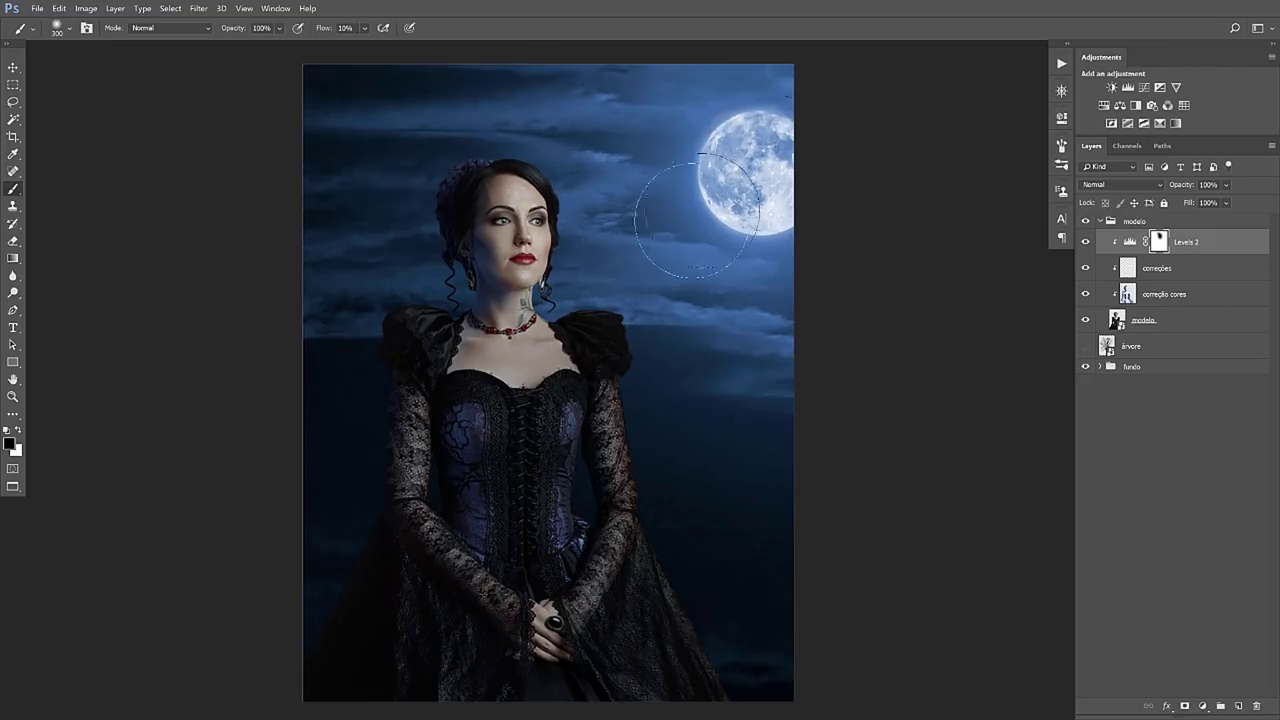
Lower the Levels 2 output white to 175, then reset colours to default black and white
{"action": "left_click", "coordinate": [13, 67]}
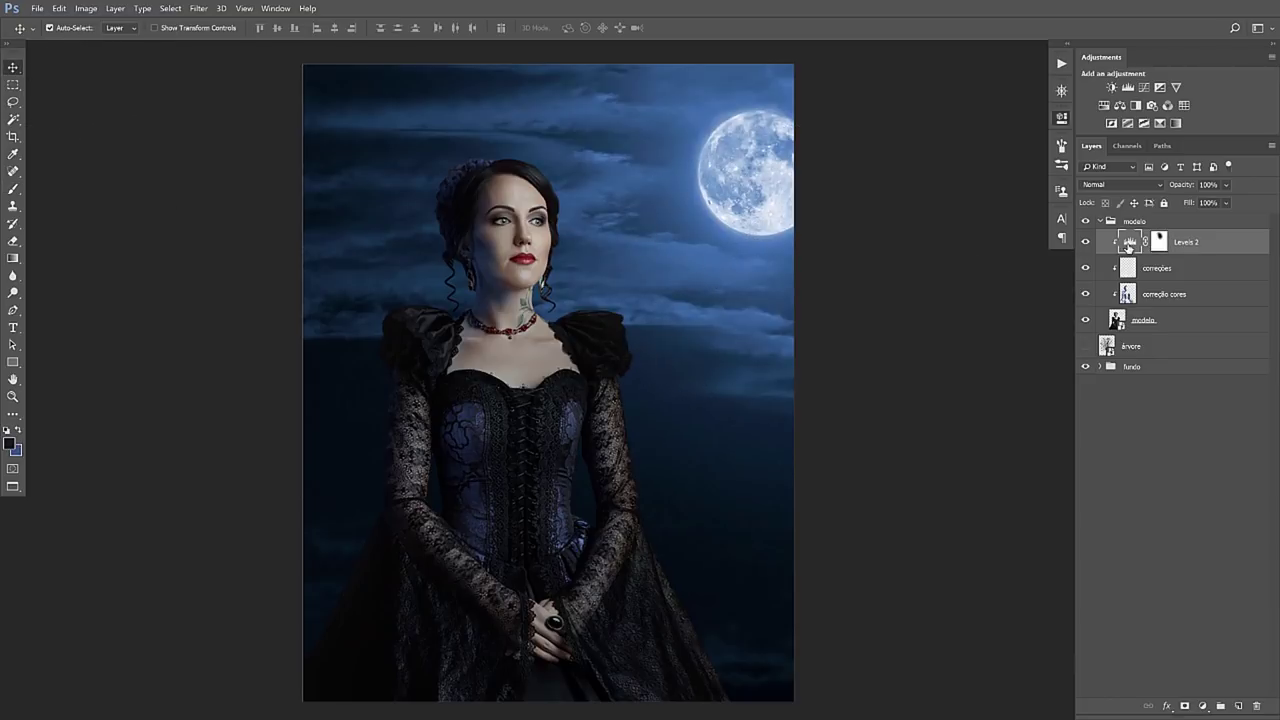
{"action": "double_click", "coordinate": [1130, 242]}
{"action": "left_click_drag", "start_coordinate": [993, 288], "coordinate": [984, 289]}
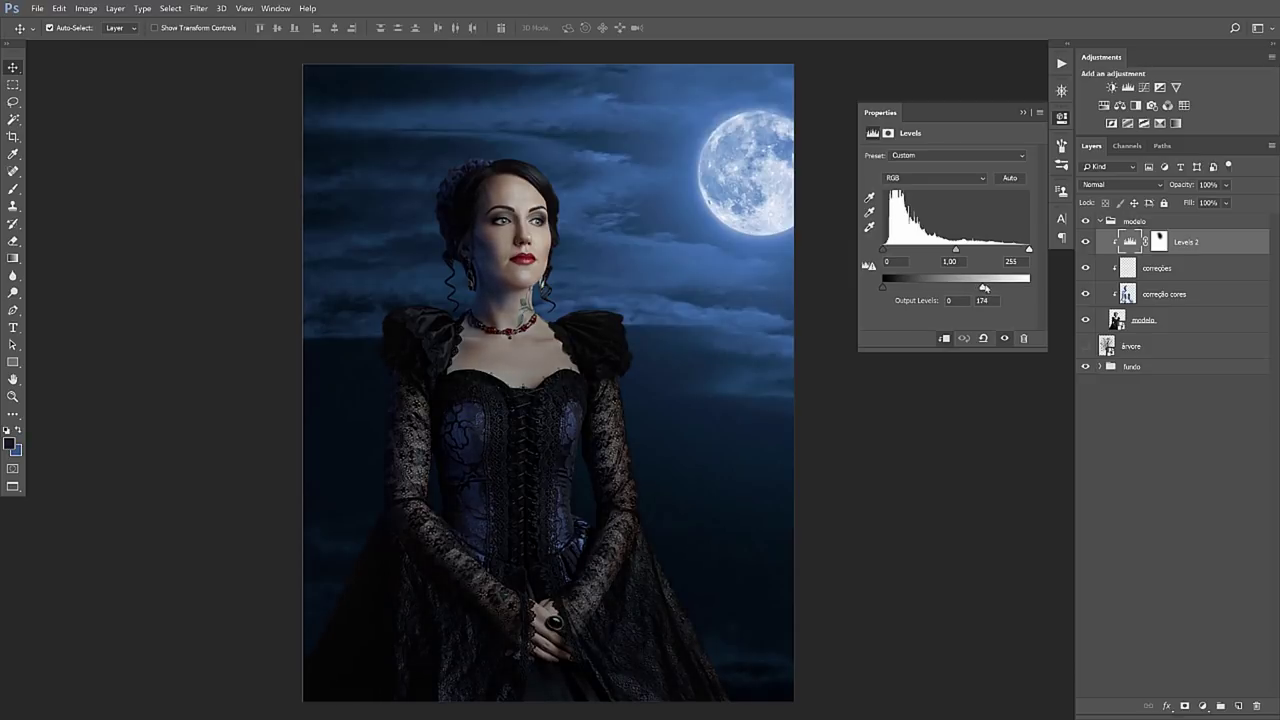
{"action": "left_click", "coordinate": [1022, 112]}
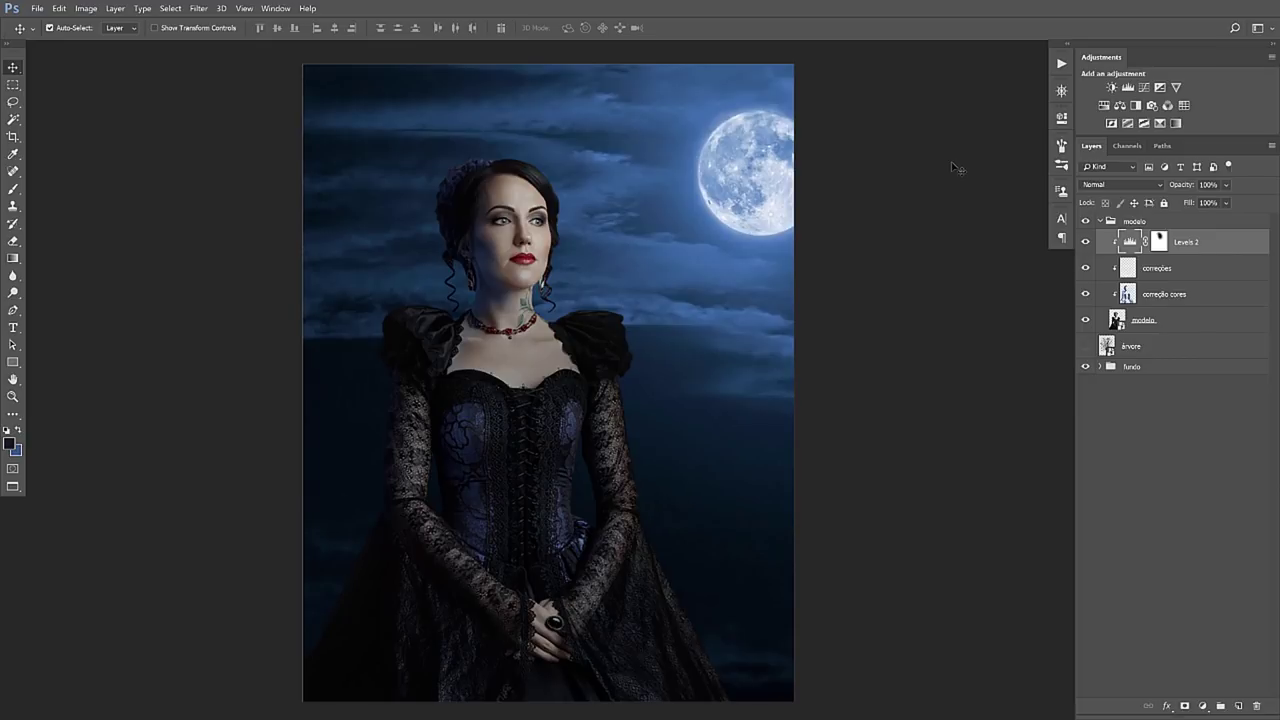
{"action": "key", "text": "d"}
Add a Hue/Saturation adjustment clipped to the woman with Saturation at -31
{"action": "left_click", "coordinate": [1104, 106]}
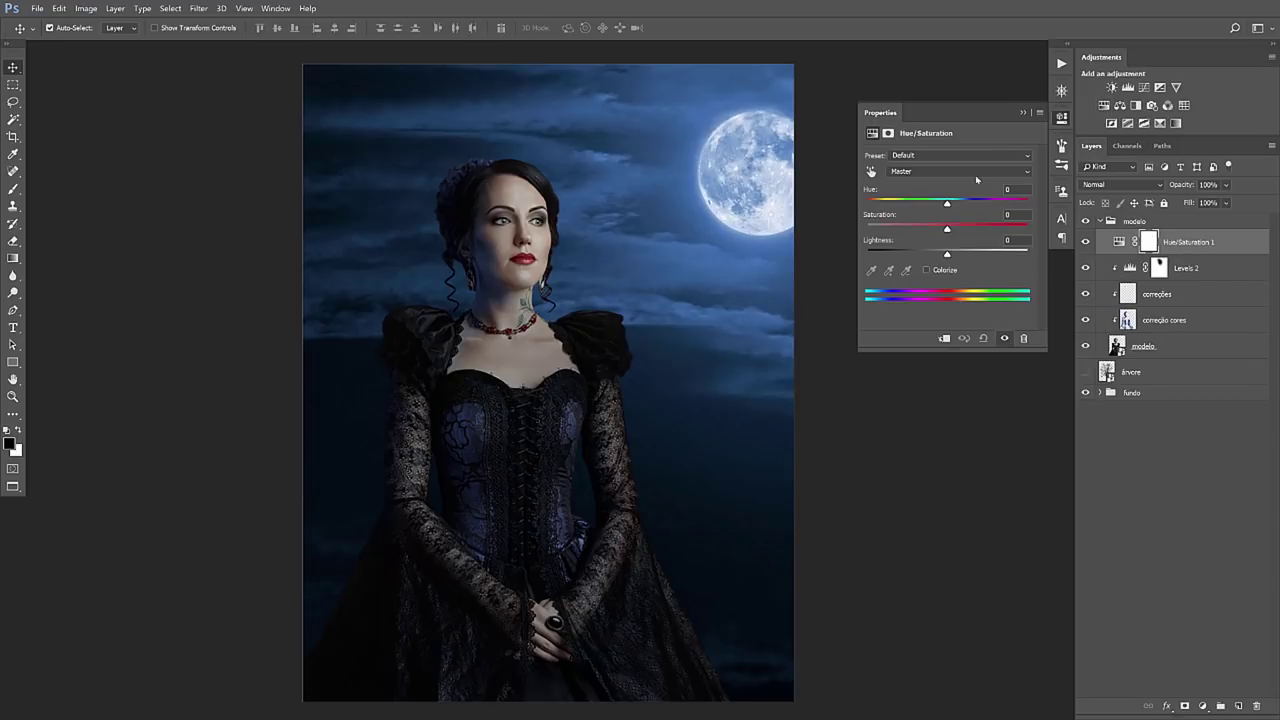
{"action": "left_click", "coordinate": [944, 339]}
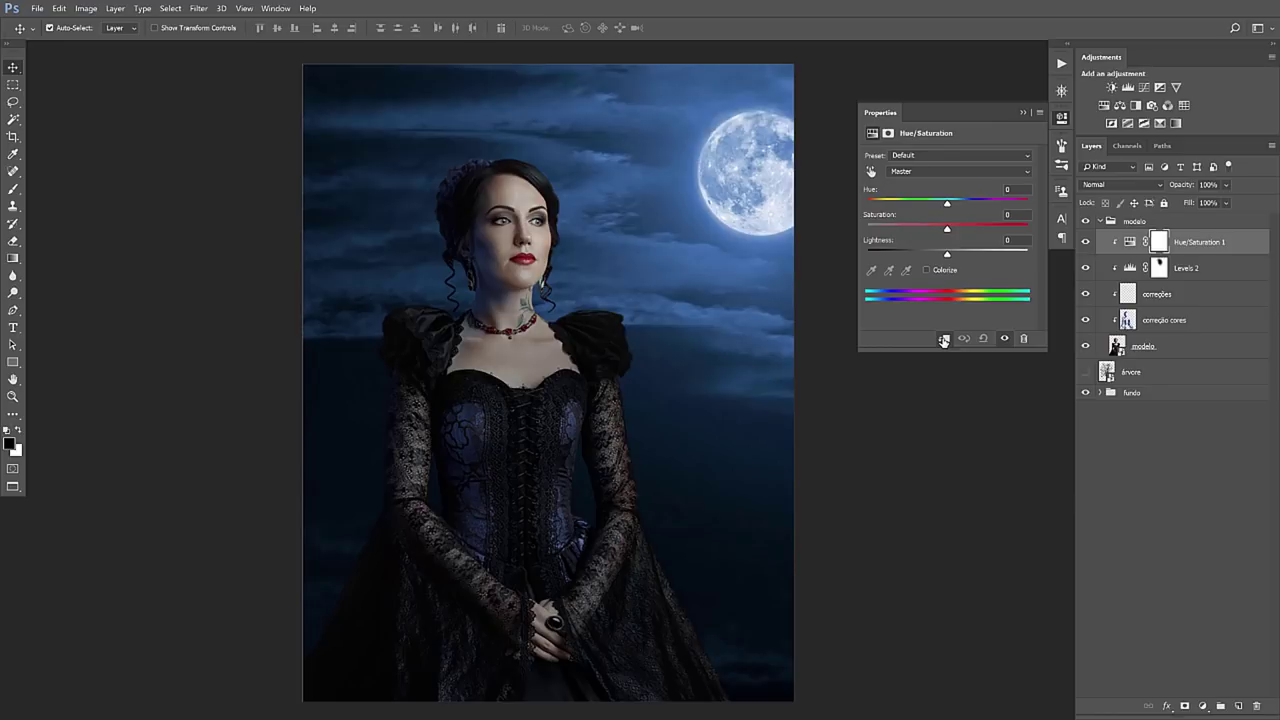
{"action": "left_click_drag", "start_coordinate": [947, 229], "coordinate": [924, 231]}
Add a clipped Color Balance adjustment with the shadows shifted slightly toward cyan
{"action": "left_click", "coordinate": [1023, 112]}
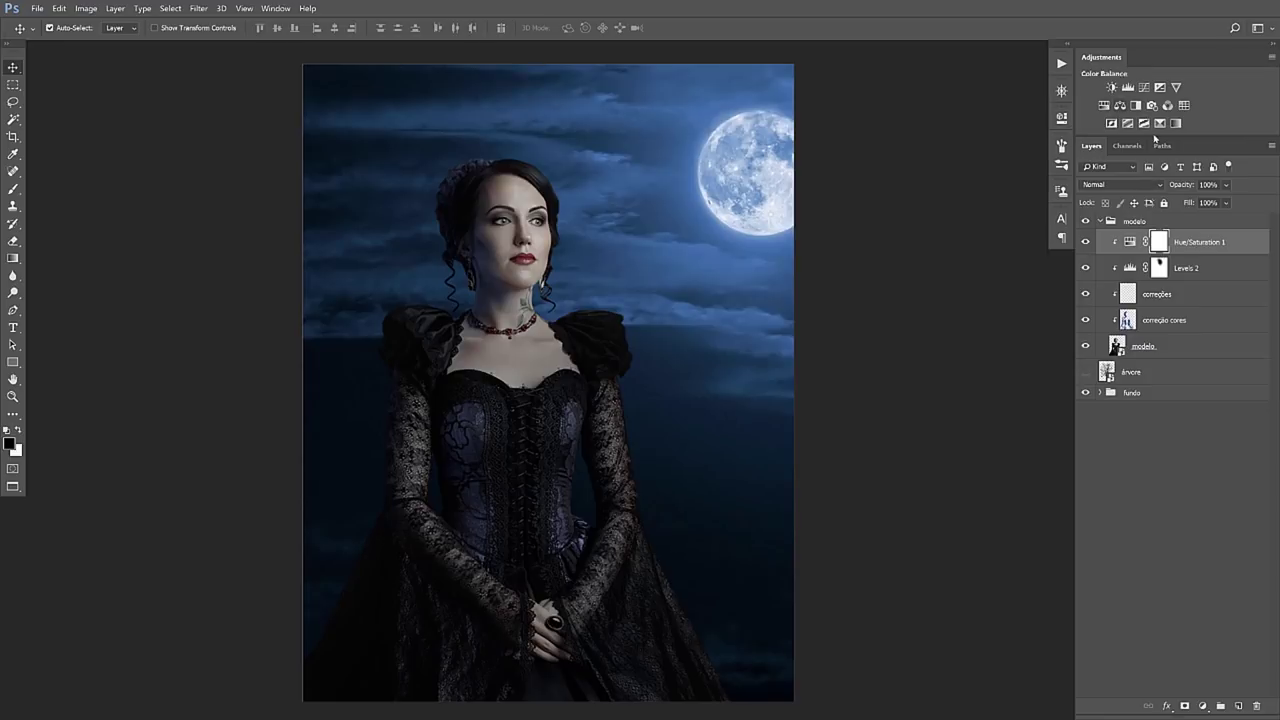
{"action": "left_click", "coordinate": [1120, 105]}
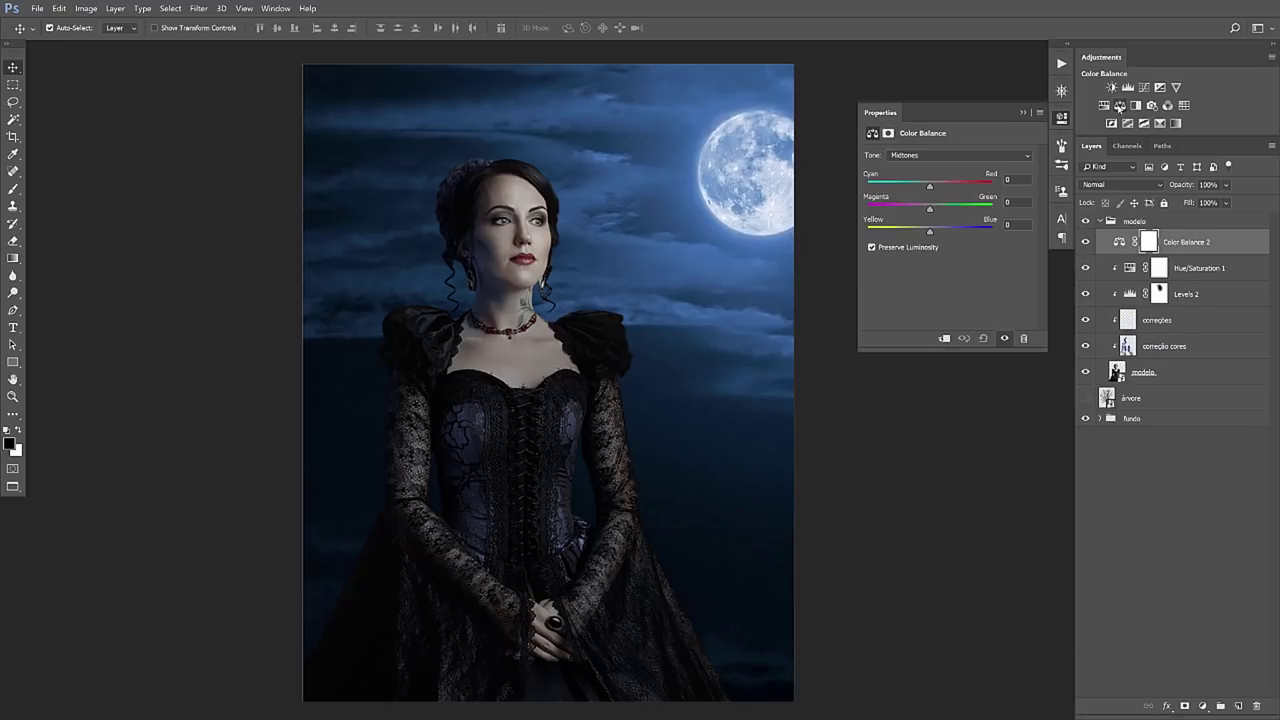
{"action": "left_click", "coordinate": [926, 155]}
{"action": "left_click_drag", "start_coordinate": [931, 186], "coordinate": [933, 233]}
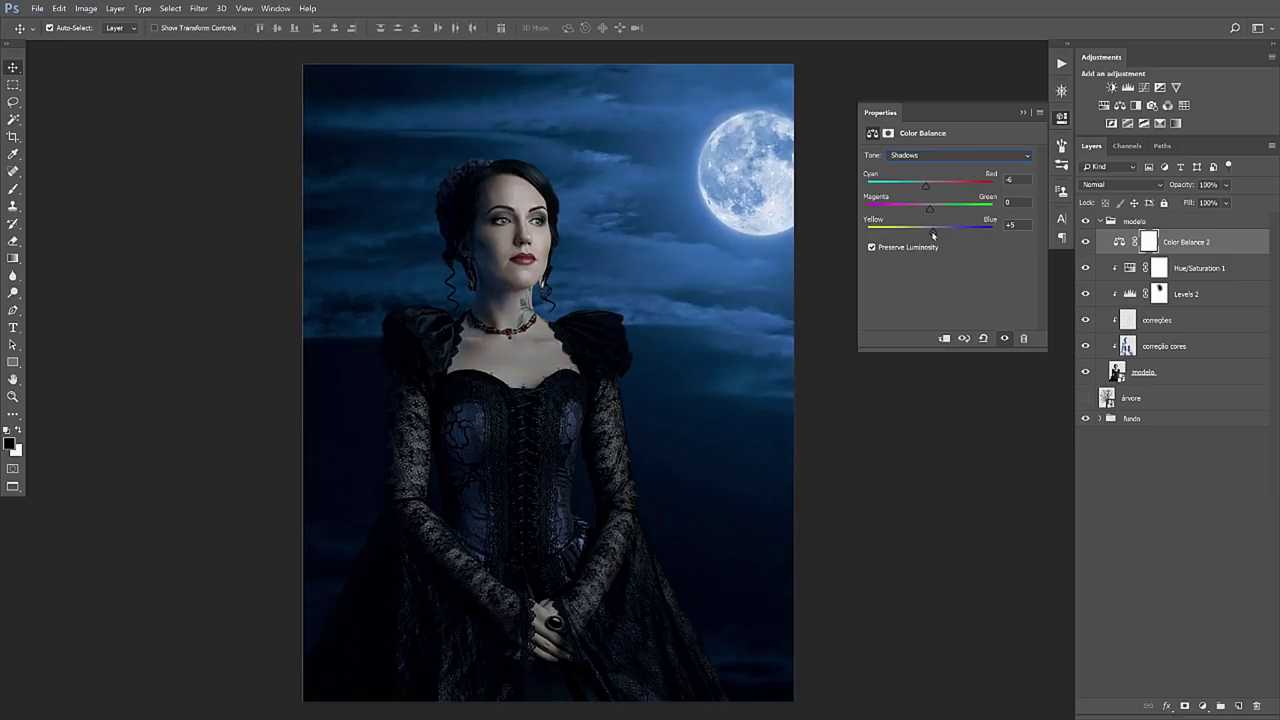
{"action": "left_click", "coordinate": [944, 338]}
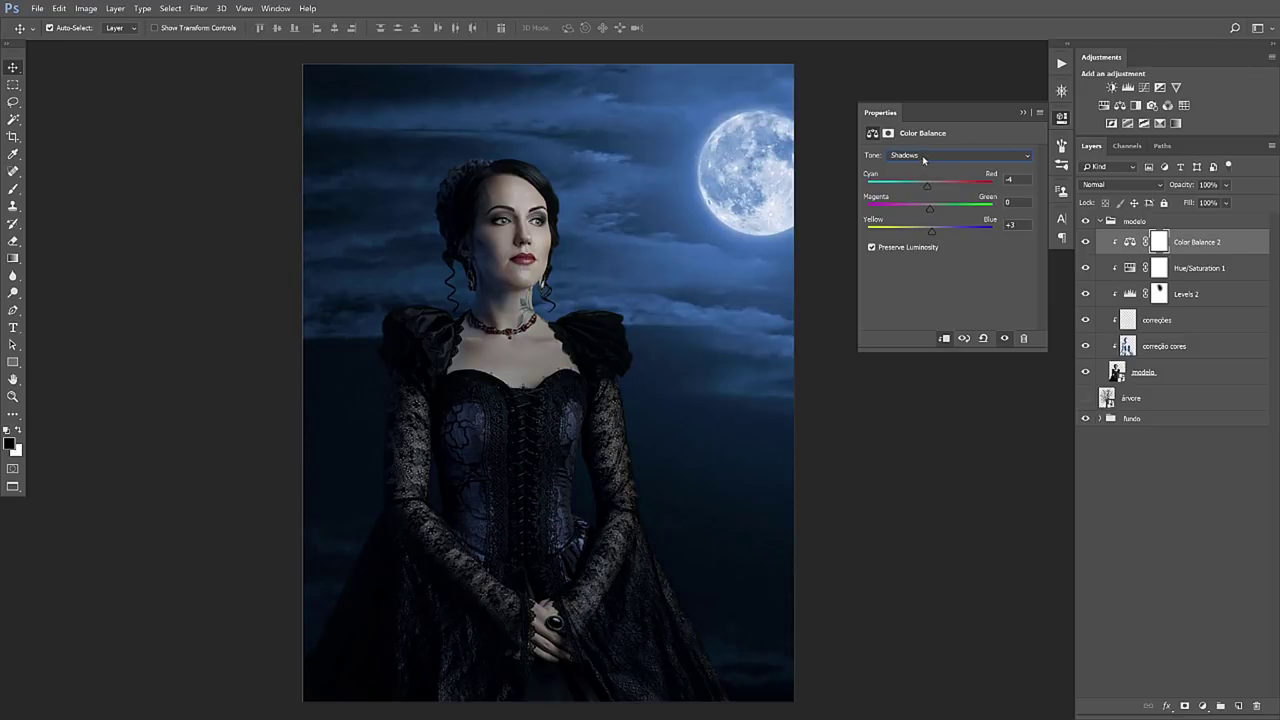
Shift the Color Balance midtones toward cyan with yellow-blue at 0, then review highlights and shadows
{"action": "left_click", "coordinate": [922, 157]}
{"action": "left_click_drag", "start_coordinate": [929, 186], "coordinate": [925, 187]}
{"action": "left_click_drag", "start_coordinate": [932, 233], "coordinate": [932, 234]}
{"action": "left_click", "coordinate": [960, 155]}
{"action": "left_click", "coordinate": [929, 181]}
{"action": "left_click", "coordinate": [925, 155]}
{"action": "left_click", "coordinate": [925, 155]}
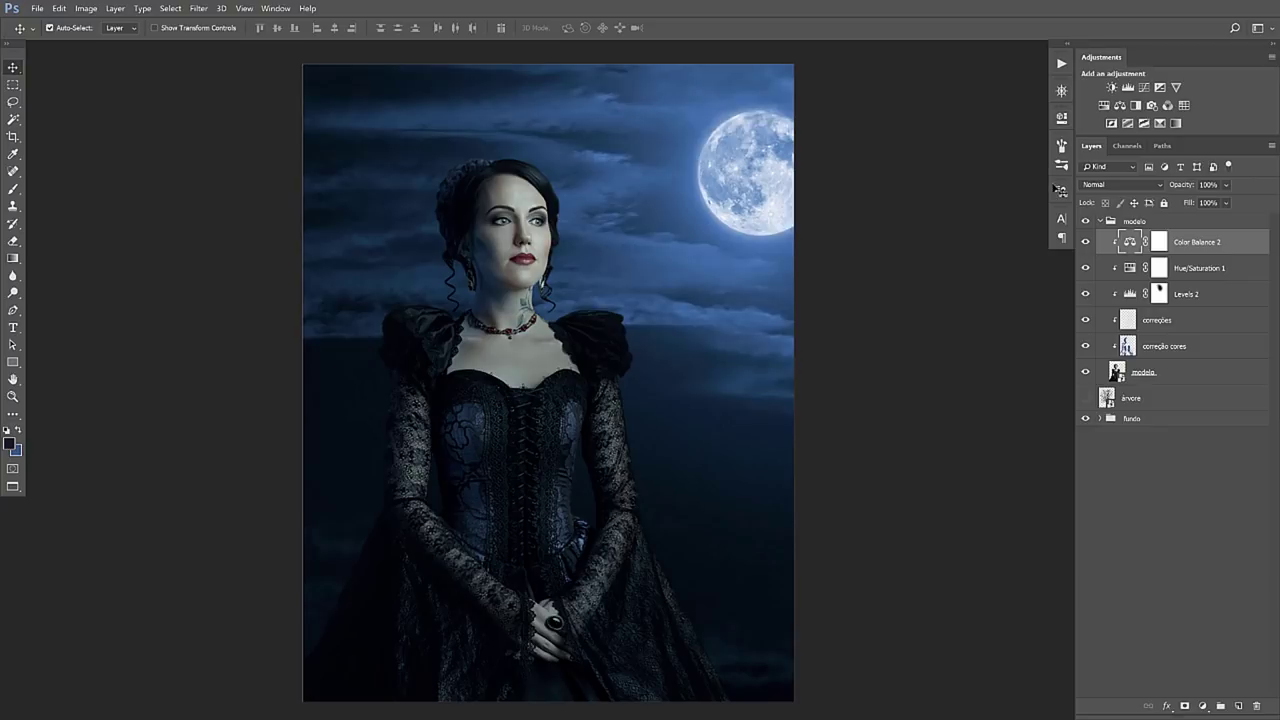
Ease the Hue/Saturation 1 desaturation to -27
{"action": "left_click", "coordinate": [1129, 268]}
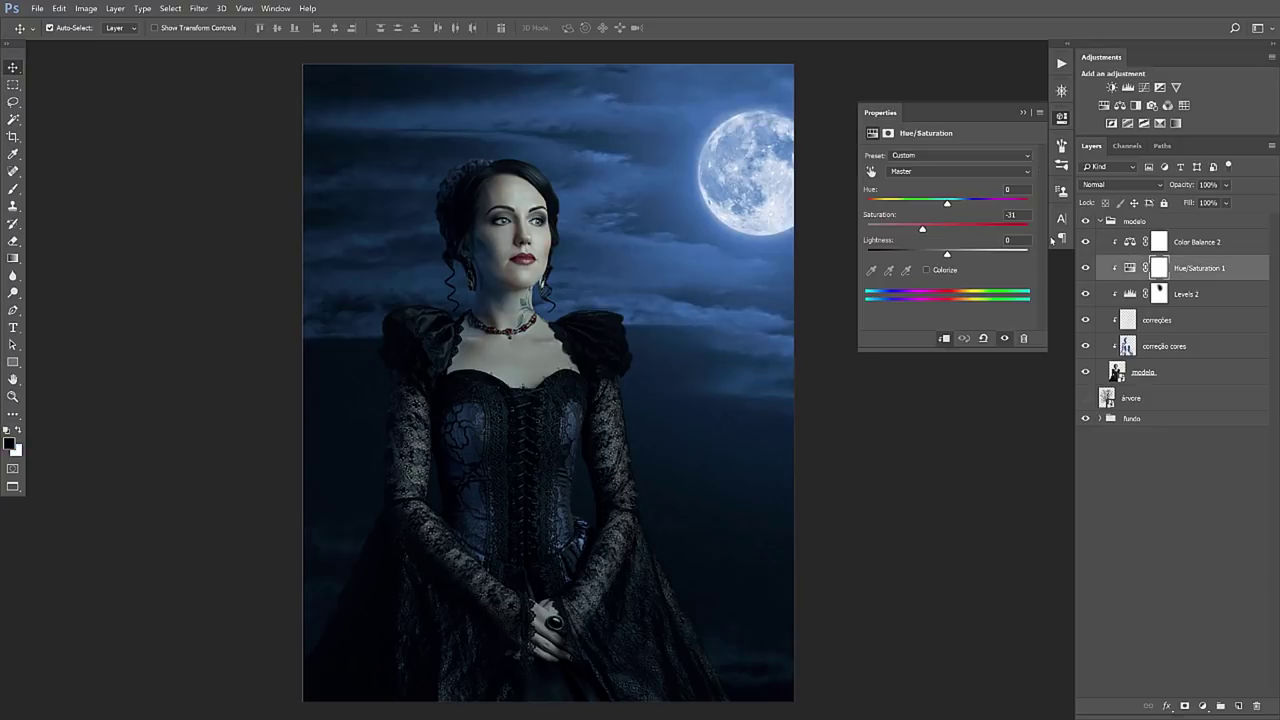
{"action": "left_click_drag", "start_coordinate": [922, 229], "coordinate": [925, 230]}
{"action": "left_click", "coordinate": [1023, 112]}
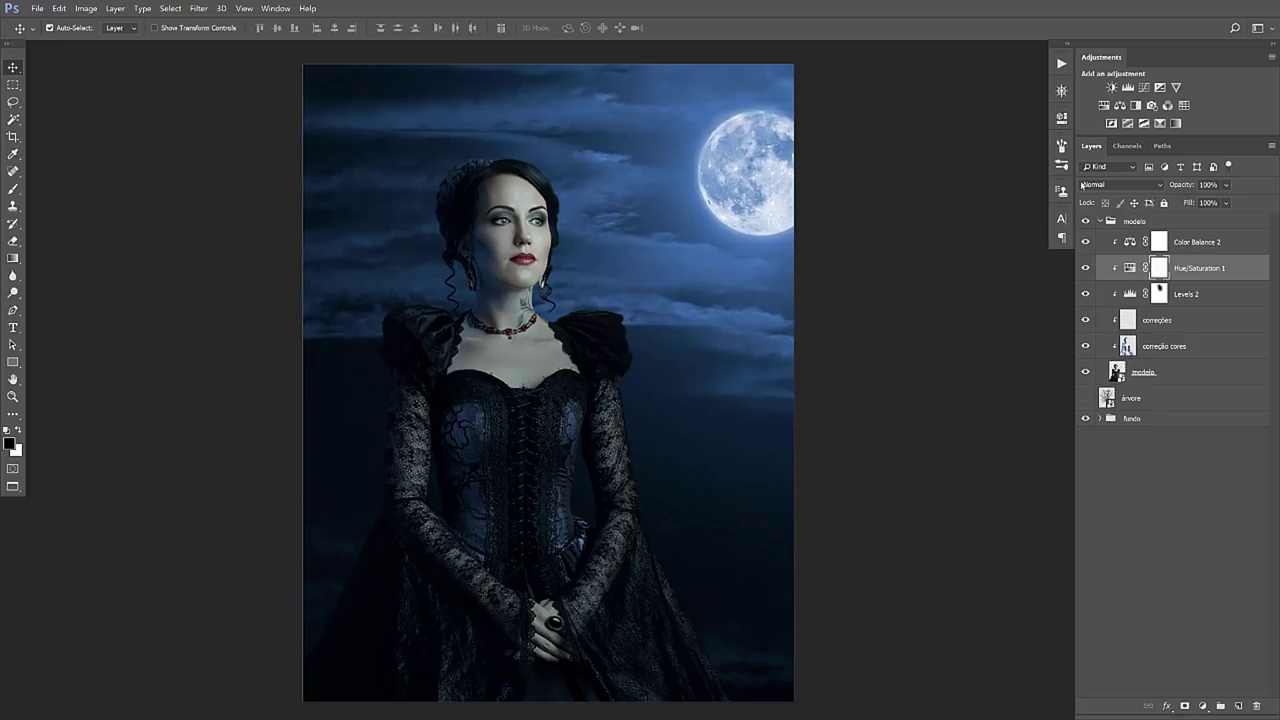
Refine the Levels 2 output highlights and set the midtone gamma to 1.04
{"action": "double_click", "coordinate": [1130, 294]}
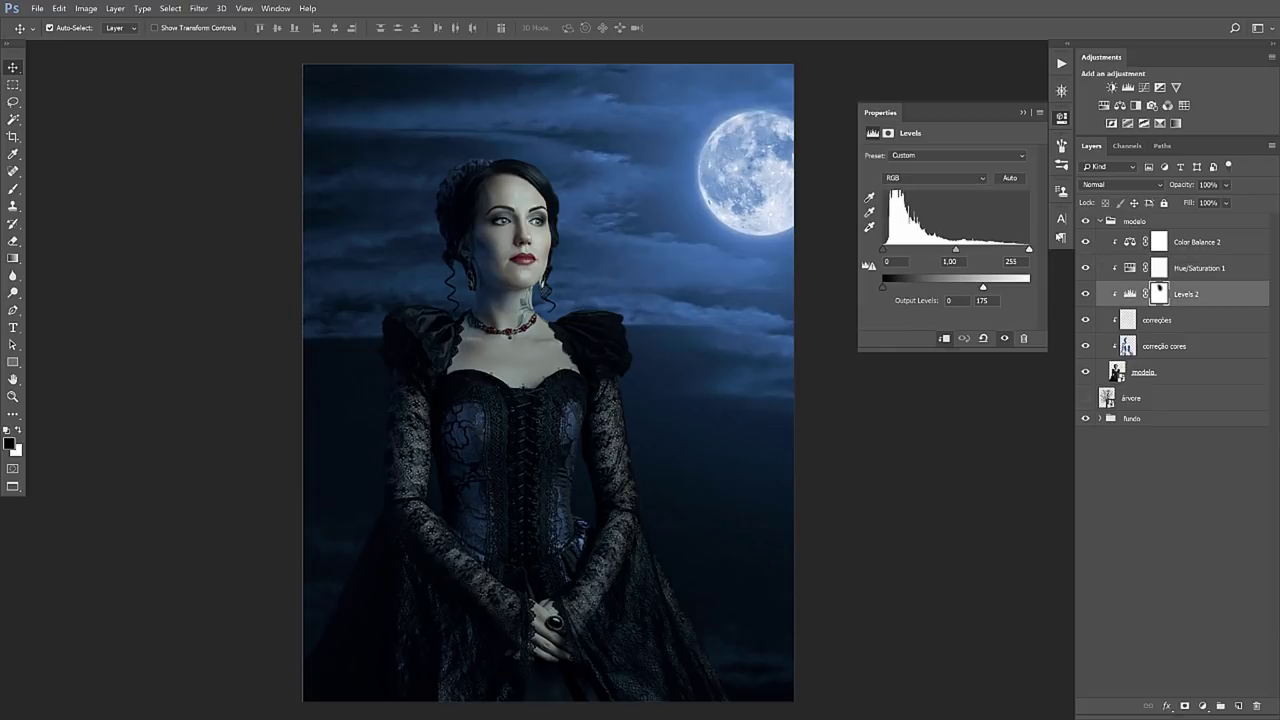
{"action": "left_click_drag", "start_coordinate": [984, 289], "coordinate": [989, 288]}
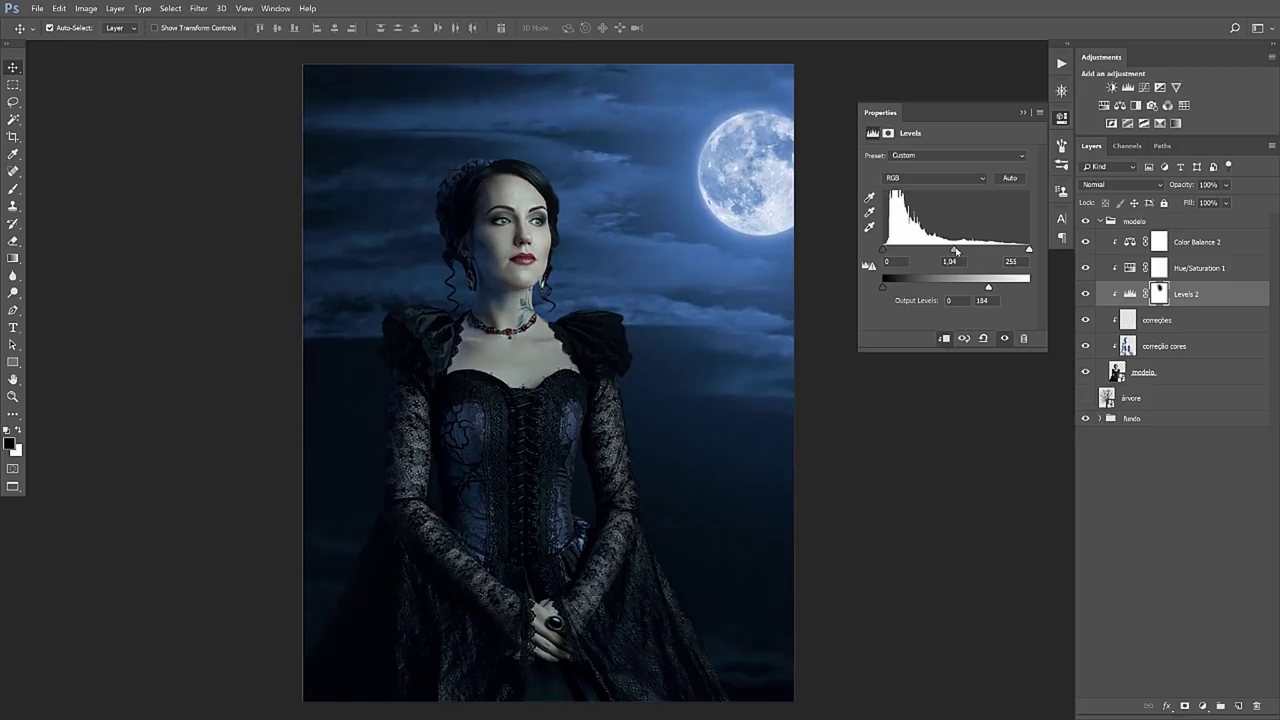
{"action": "left_click_drag", "start_coordinate": [956, 251], "coordinate": [953, 250]}
{"action": "left_click_drag", "start_coordinate": [991, 288], "coordinate": [984, 288]}
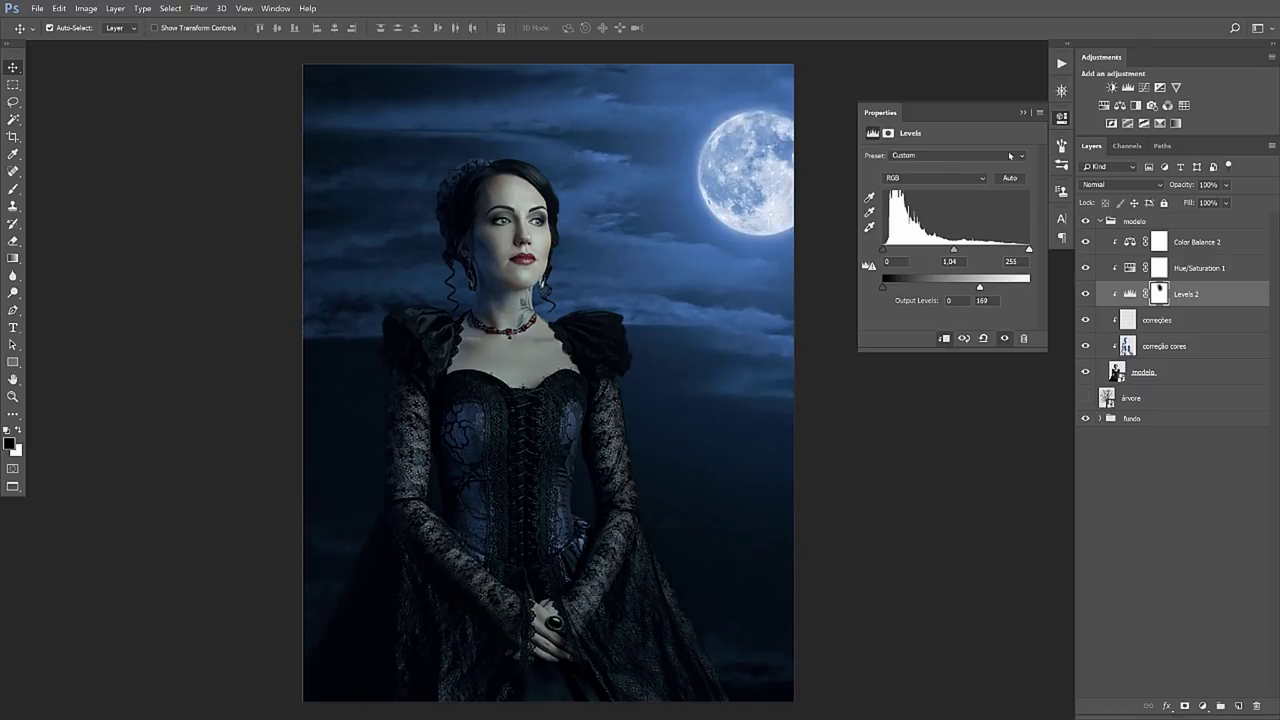
{"action": "left_click", "coordinate": [1023, 112]}
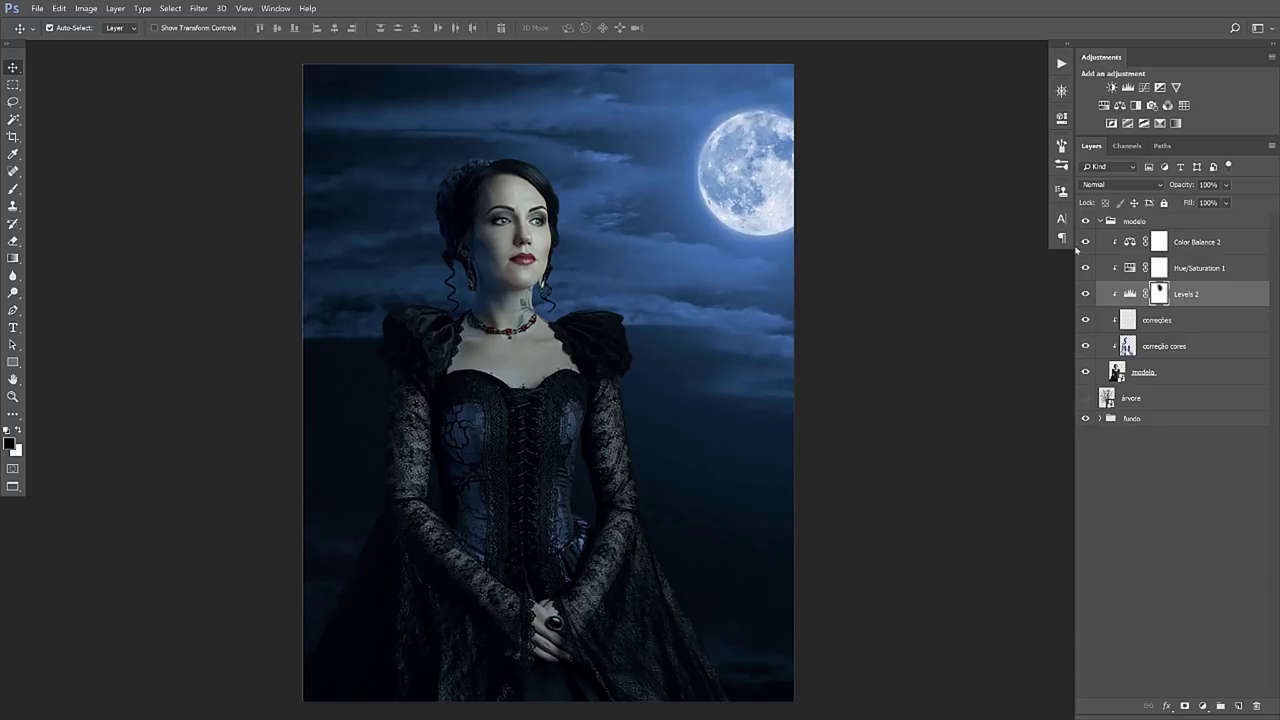
Add a new layer clipped above Color Balance 2 and name it 'luz azul'
{"action": "left_click", "coordinate": [1181, 244]}
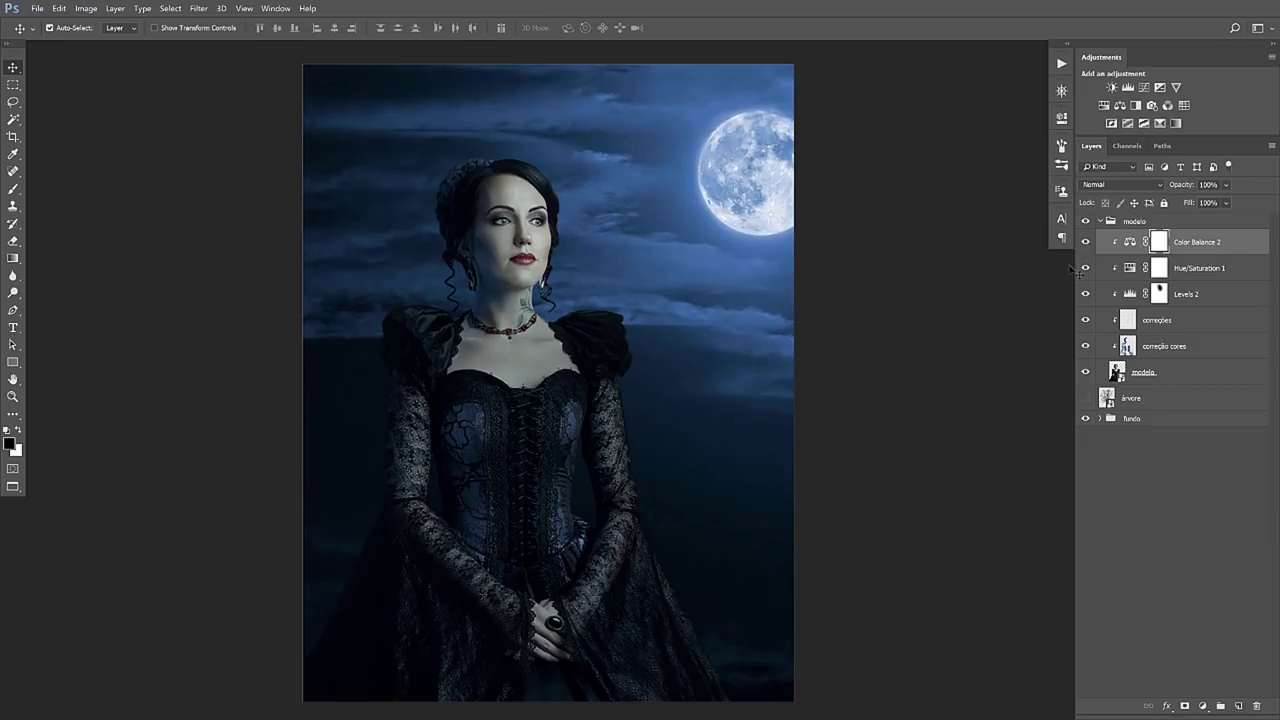
{"action": "left_click", "coordinate": [1238, 706]}
{"action": "left_click", "coordinate": [1188, 255], "text": "alt"}
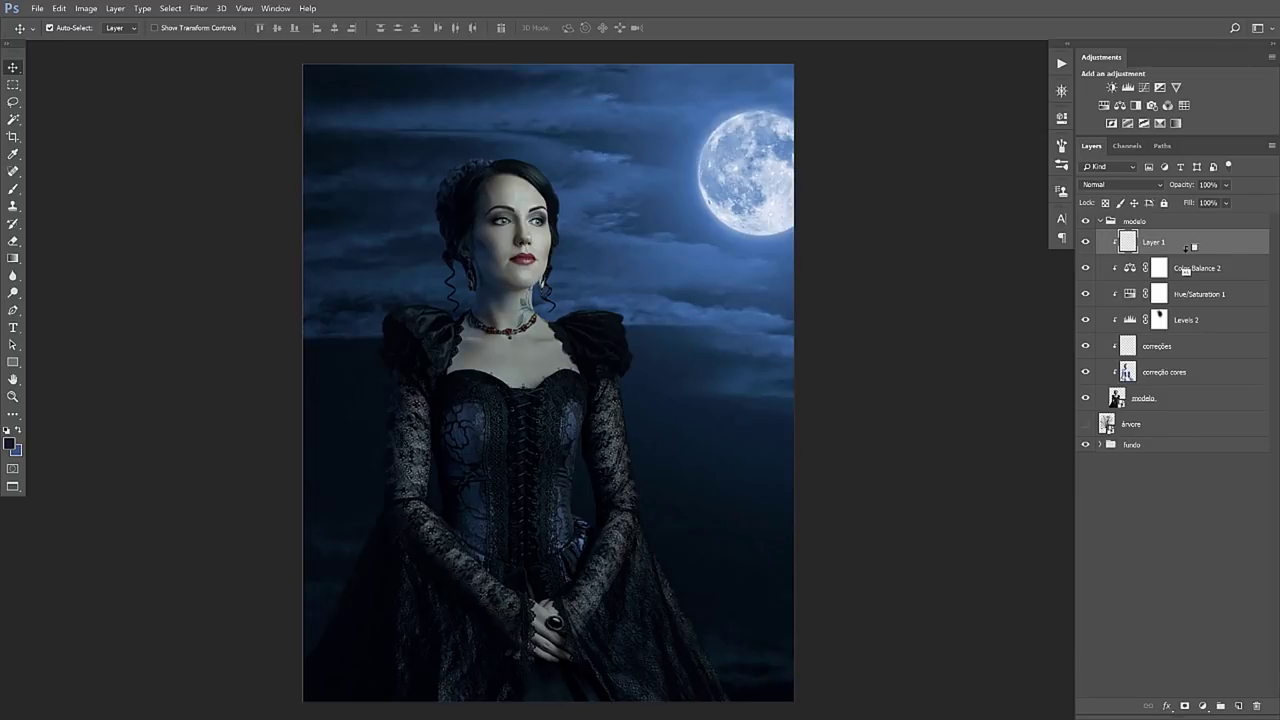
{"action": "double_click", "coordinate": [1153, 241]}
{"action": "type", "text": "luz azul"}
{"action": "key", "text": "Return"}
Brush faint sampled sky blue at 10% flow over the hair, face side, right sleeve and arm
{"action": "key", "text": "b"}
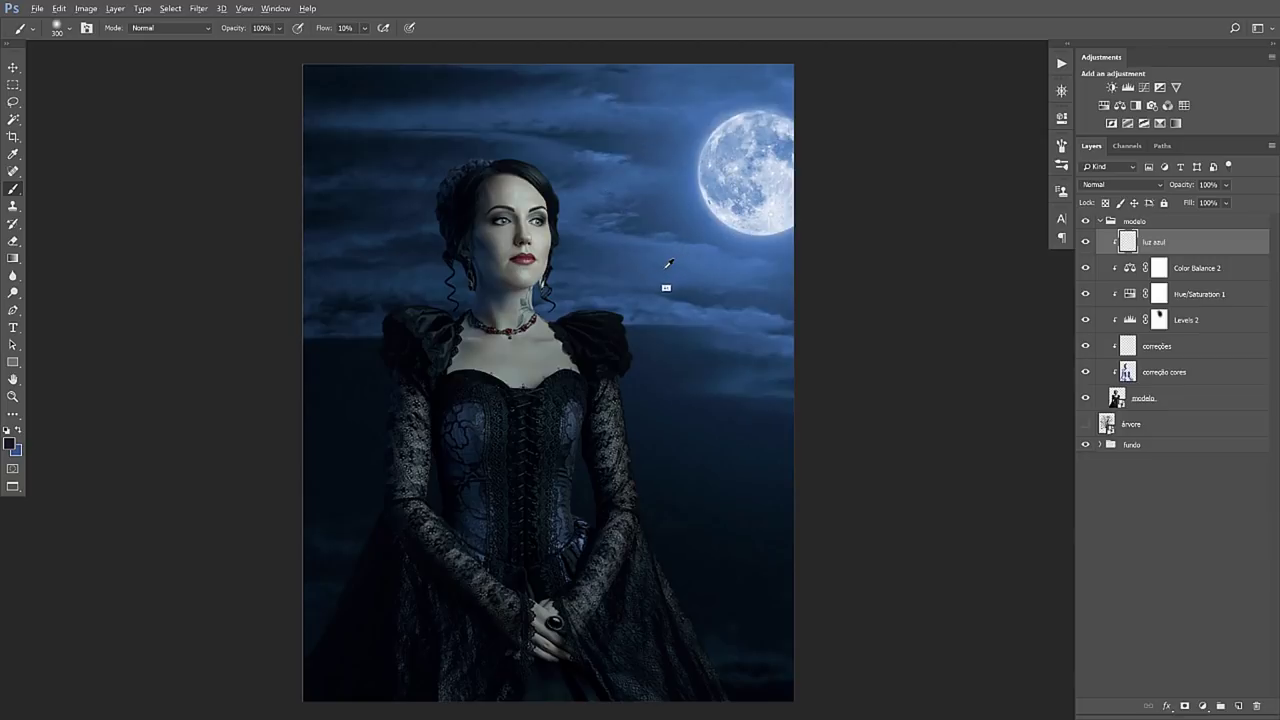
{"action": "left_click", "coordinate": [669, 263], "text": "alt"}
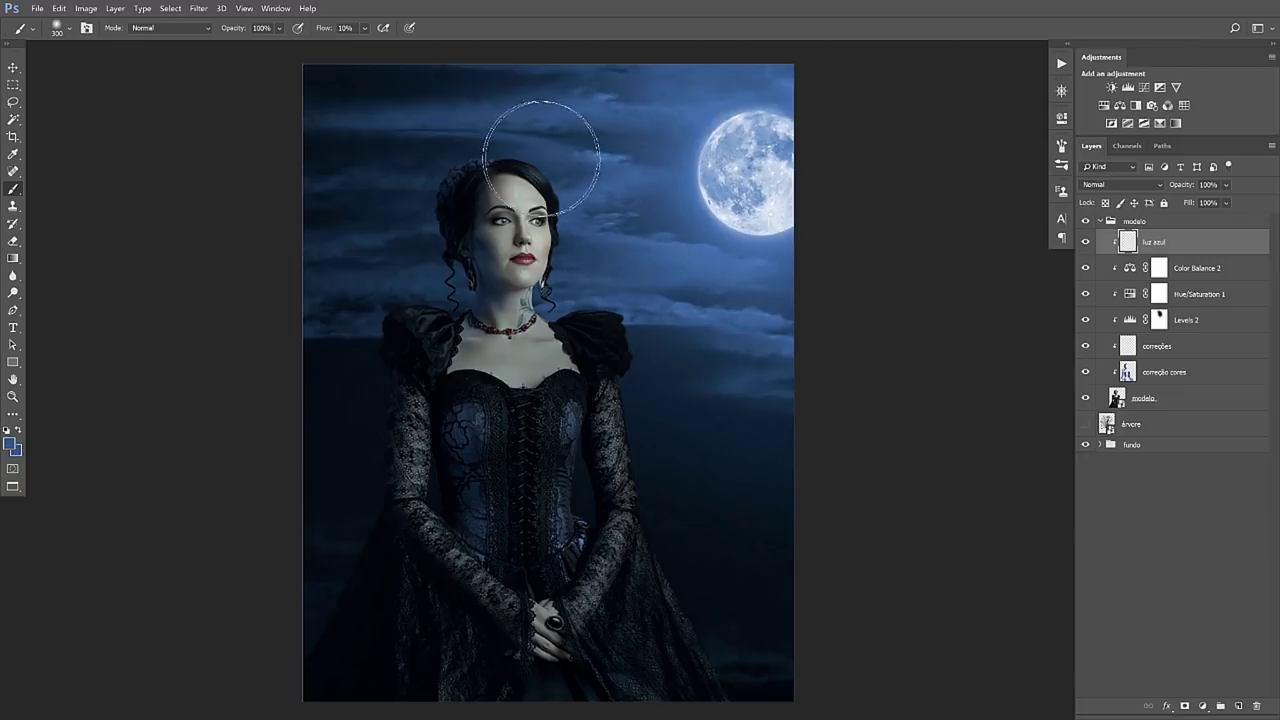
{"action": "left_click_drag", "start_coordinate": [541, 157], "coordinate": [576, 252]}
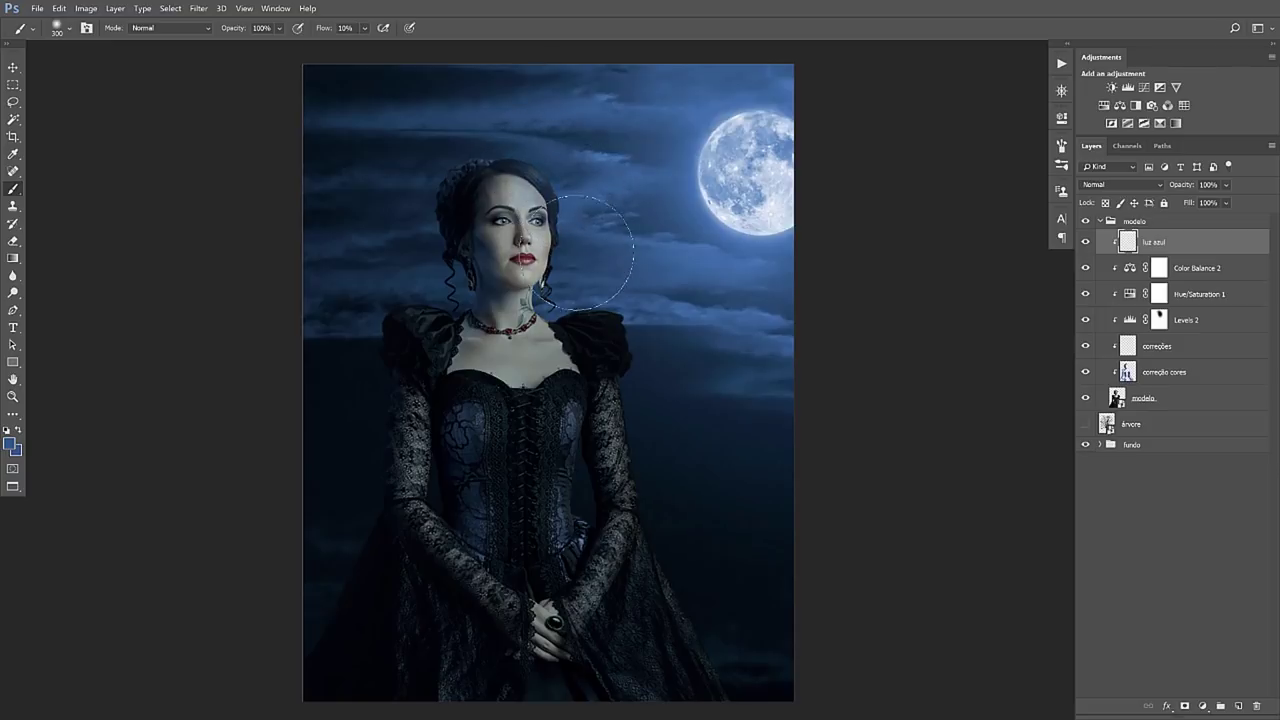
{"action": "left_click_drag", "start_coordinate": [591, 252], "coordinate": [737, 690]}
{"action": "left_click_drag", "start_coordinate": [656, 535], "coordinate": [586, 457]}
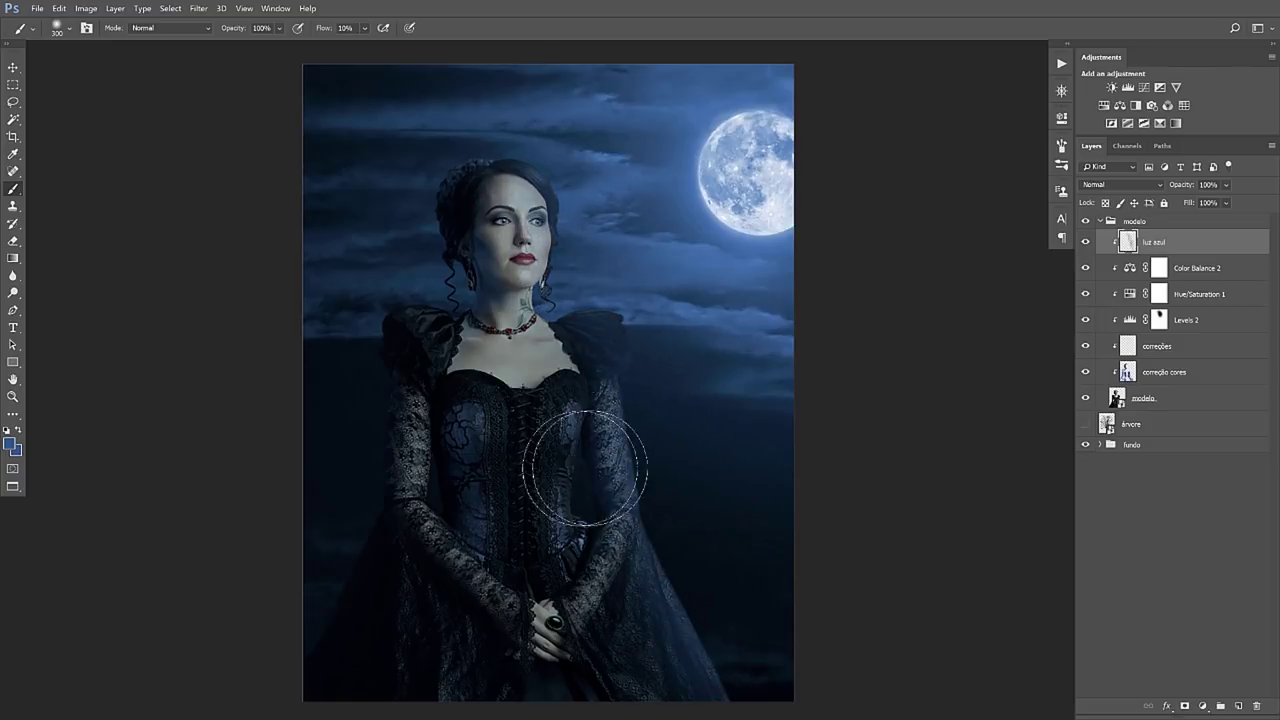
{"action": "key", "text": "bracketleft"}
{"action": "key", "text": "bracketleft"}
{"action": "key", "text": "bracketleft"}
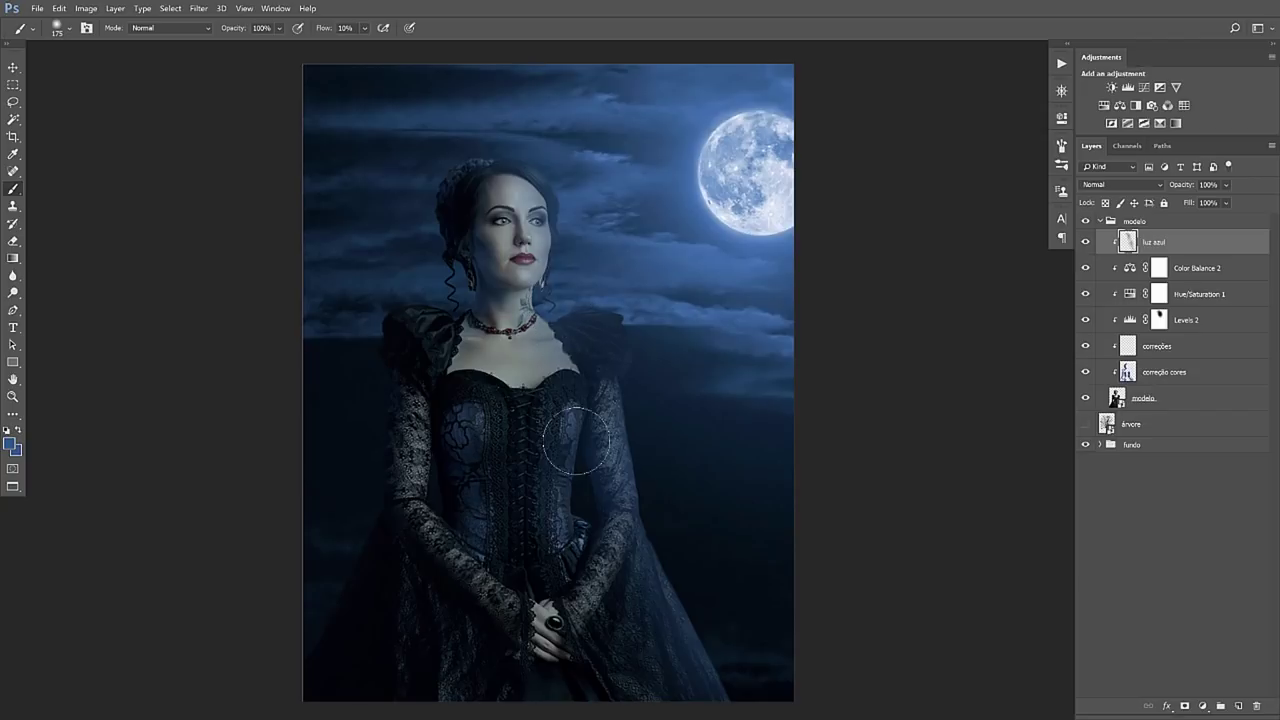
{"action": "key", "text": "v"}
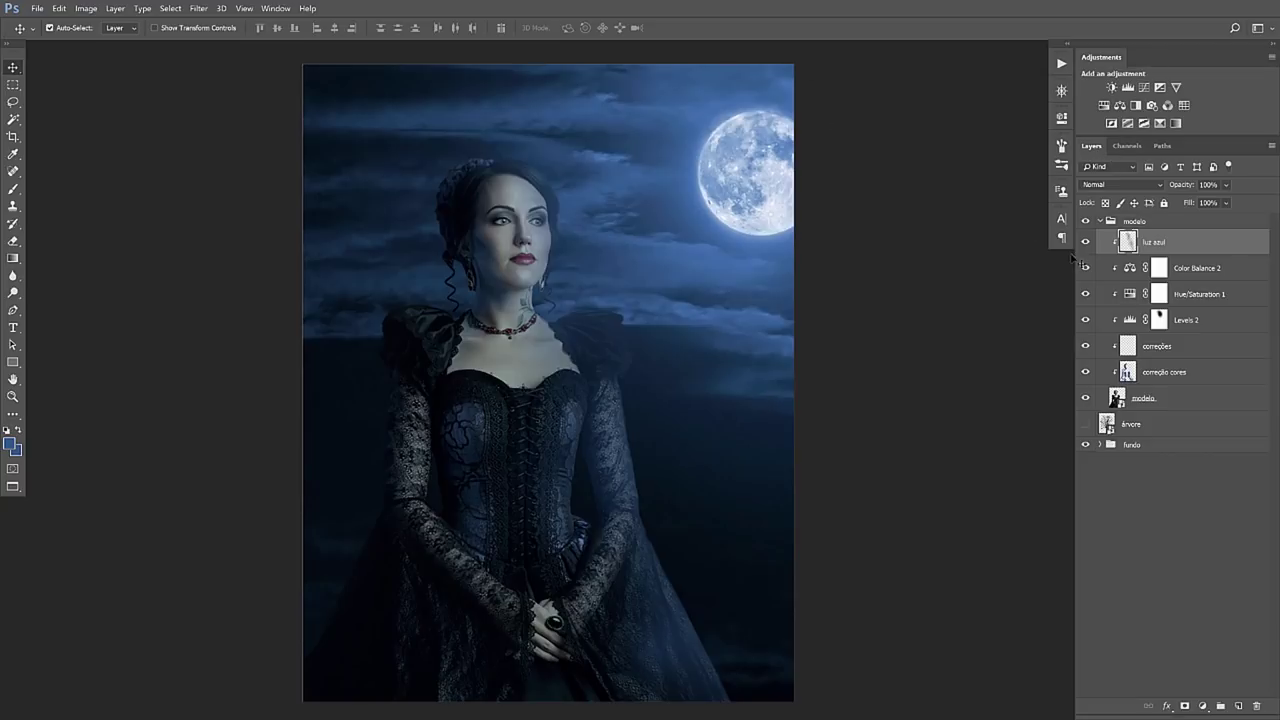
Switch the luz azul layer's blend mode to Linear Dodge (Add)
{"action": "left_click", "coordinate": [1120, 185]}
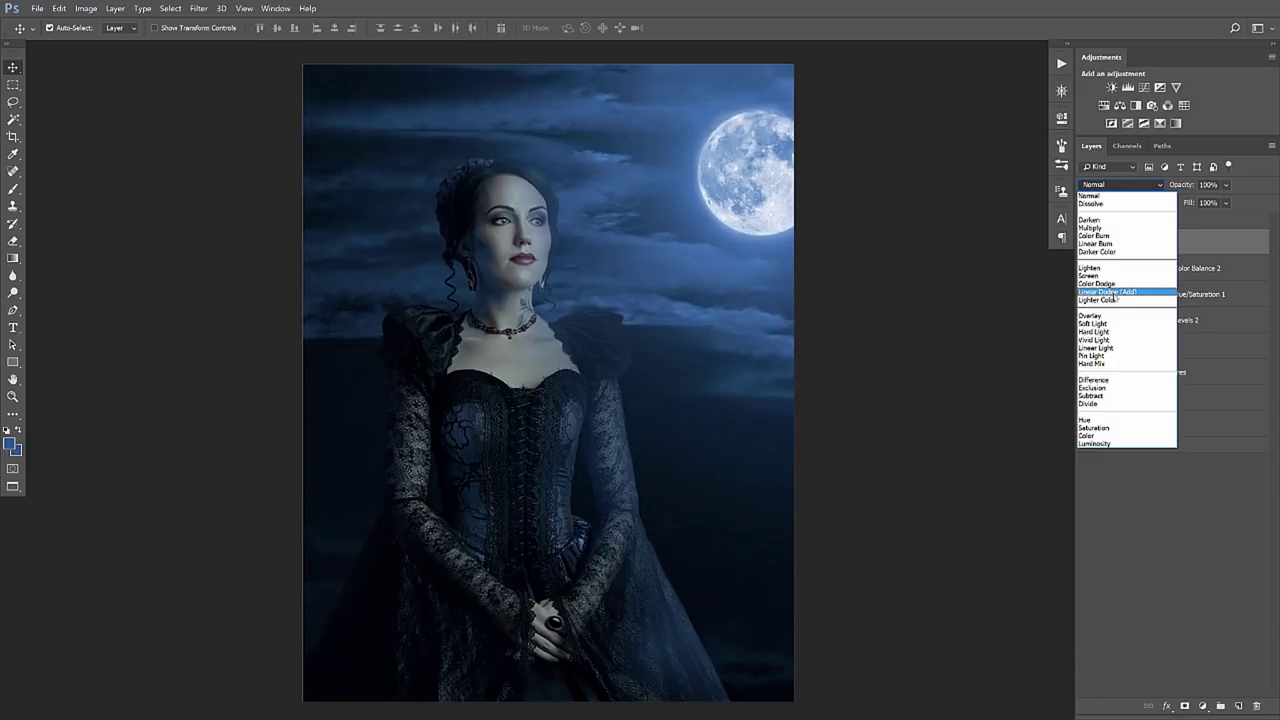
{"action": "left_click", "coordinate": [1121, 292]}
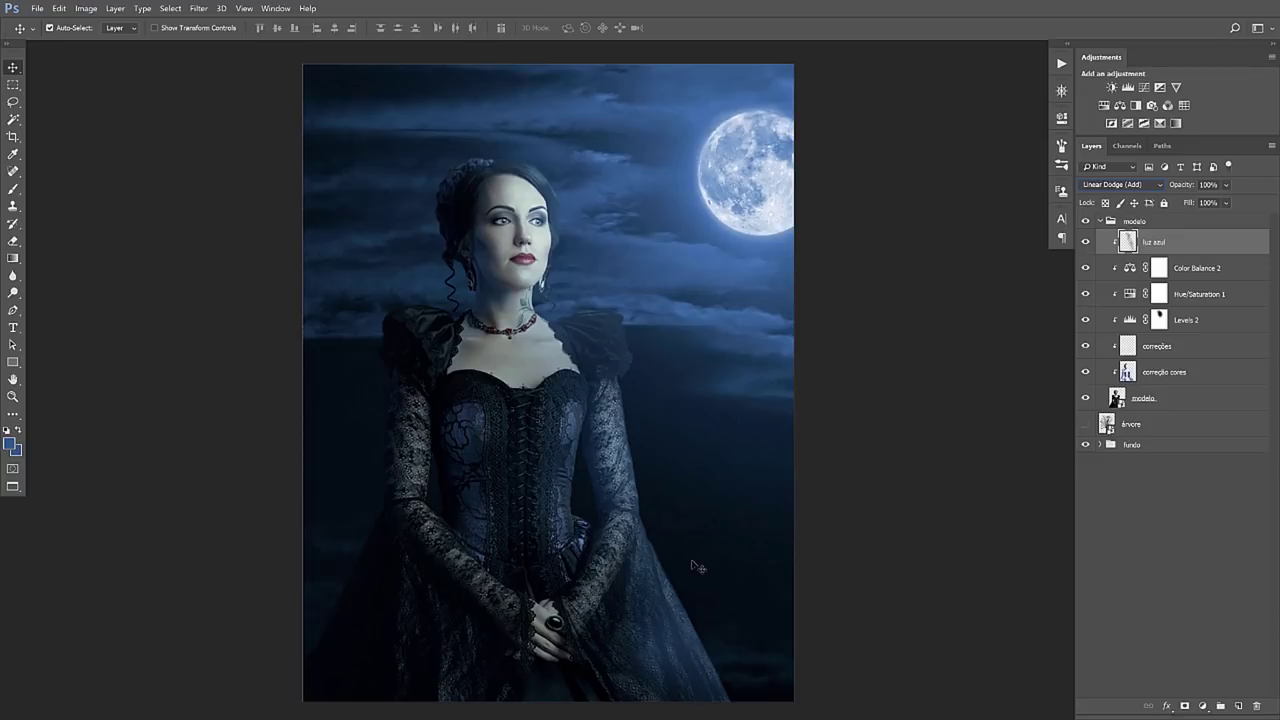
{"action": "left_click", "coordinate": [1128, 187]}
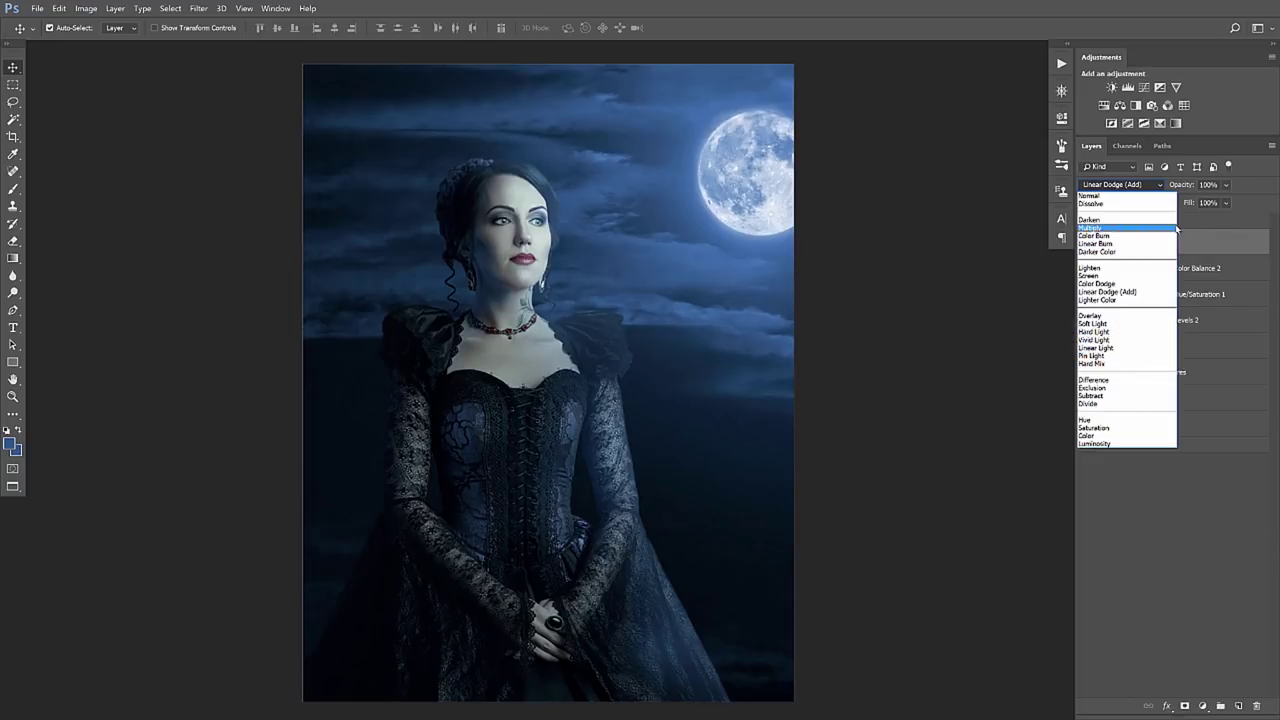
{"action": "left_click", "coordinate": [1204, 250]}
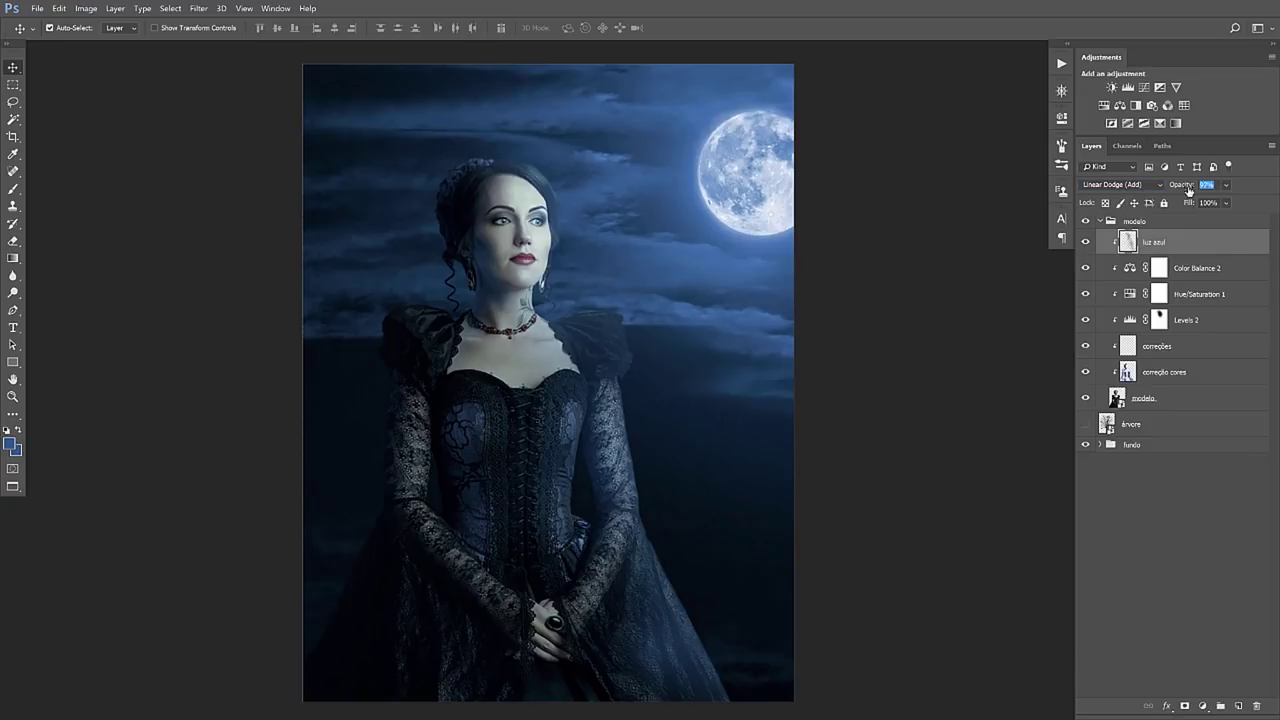
Lower the luz azul layer's opacity to 52%
{"action": "left_click_drag", "start_coordinate": [1190, 187], "coordinate": [1164, 182]}
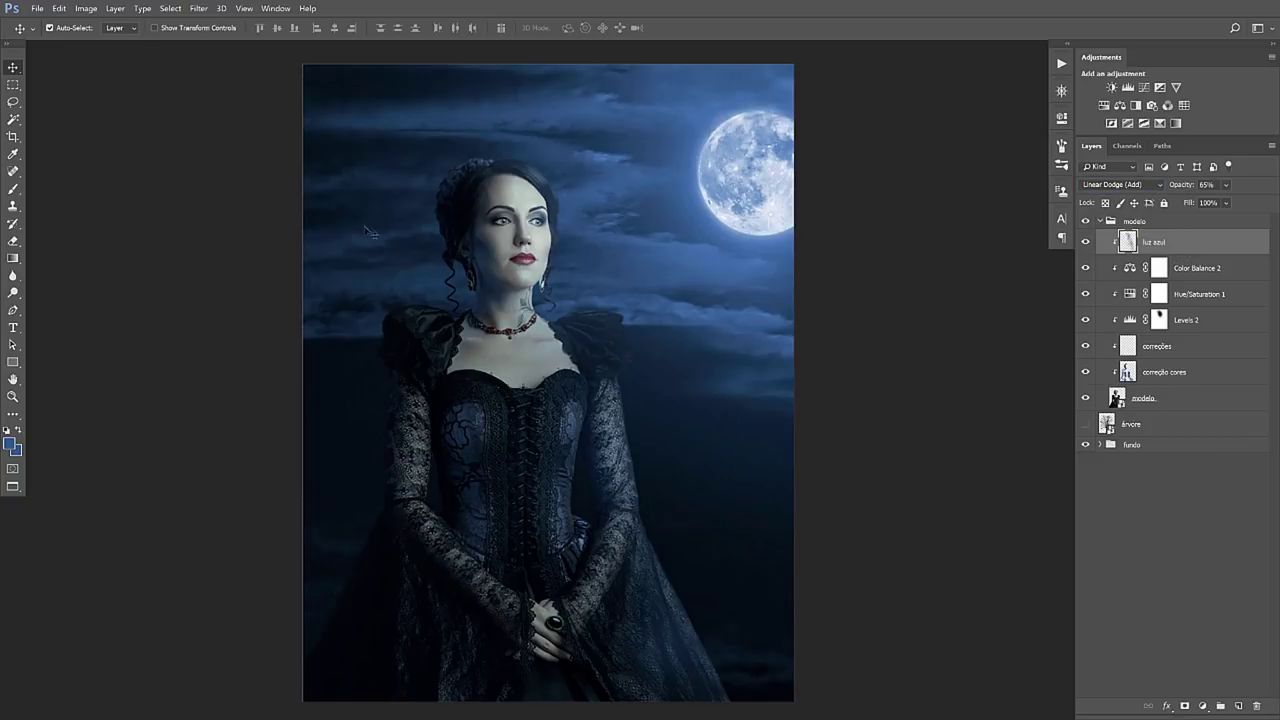
{"action": "key", "text": "b"}
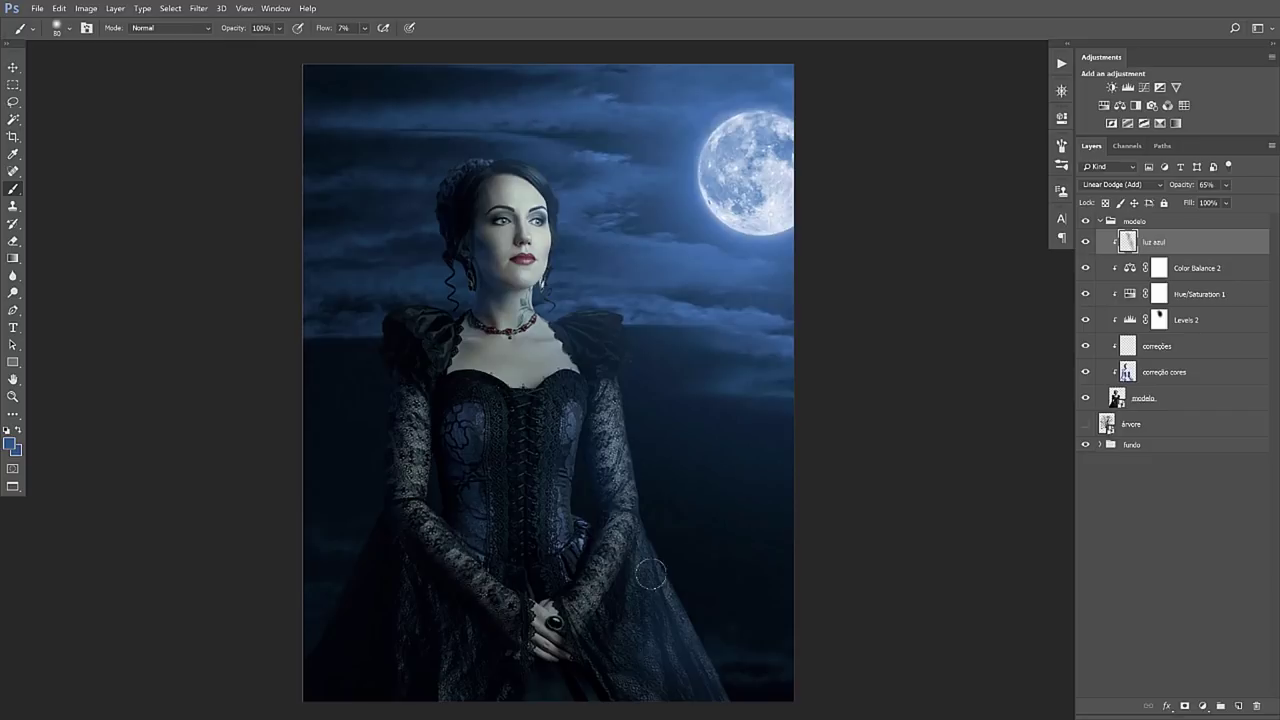
{"action": "left_click", "coordinate": [13, 68]}
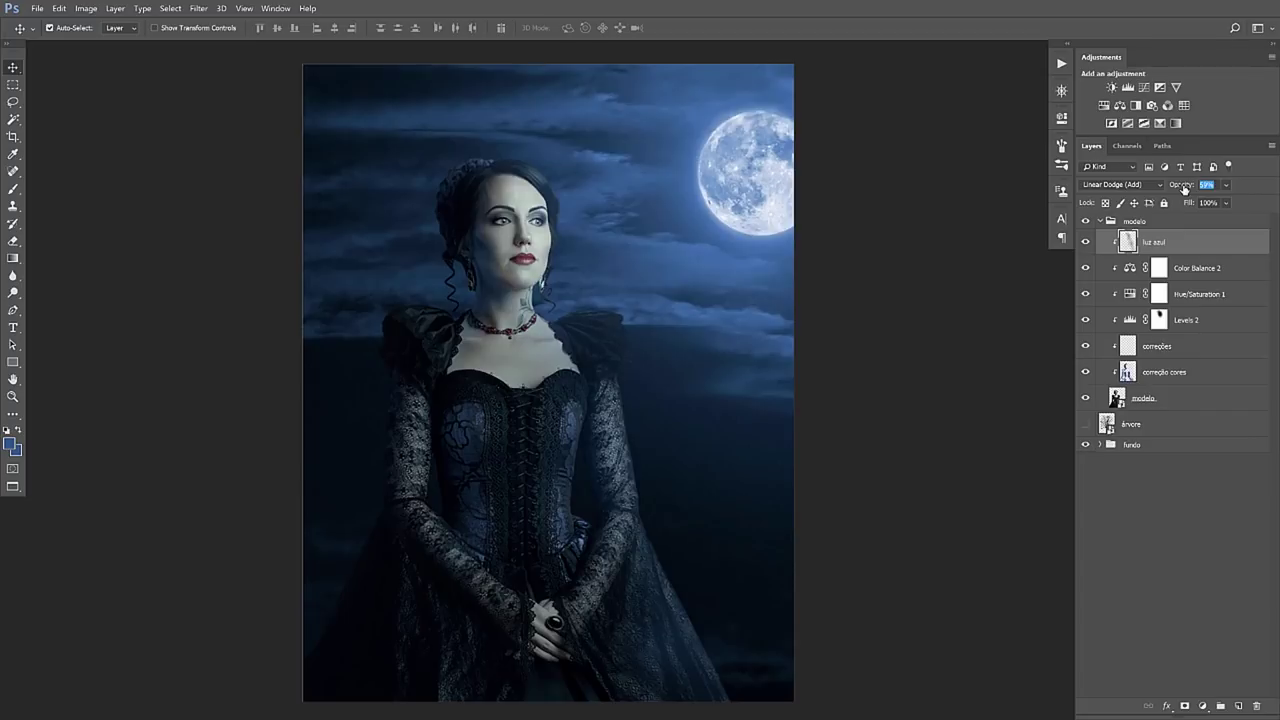
{"action": "left_click_drag", "start_coordinate": [1185, 188], "coordinate": [1176, 185]}
{"action": "key", "text": "Return"}
Add a new layer clipped above luz azul, named 'luz especular azul'
{"action": "left_click", "coordinate": [1238, 706]}
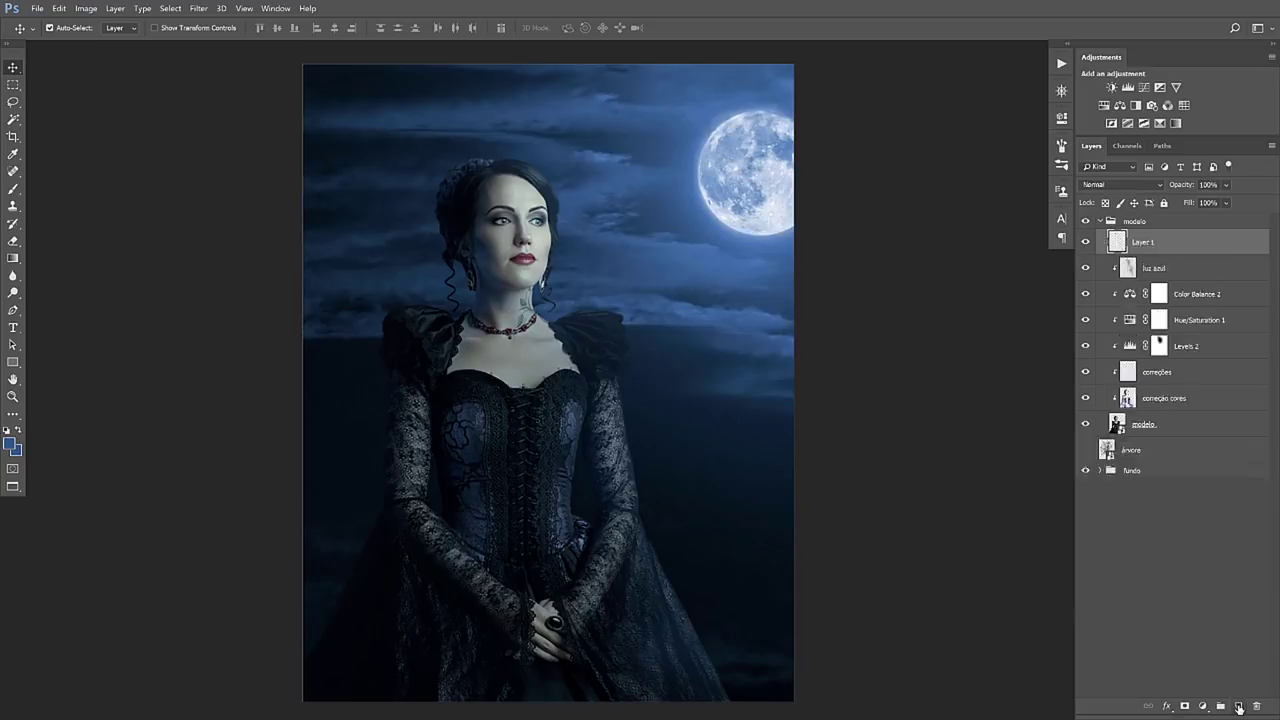
{"action": "left_click", "coordinate": [1168, 254], "text": "alt"}
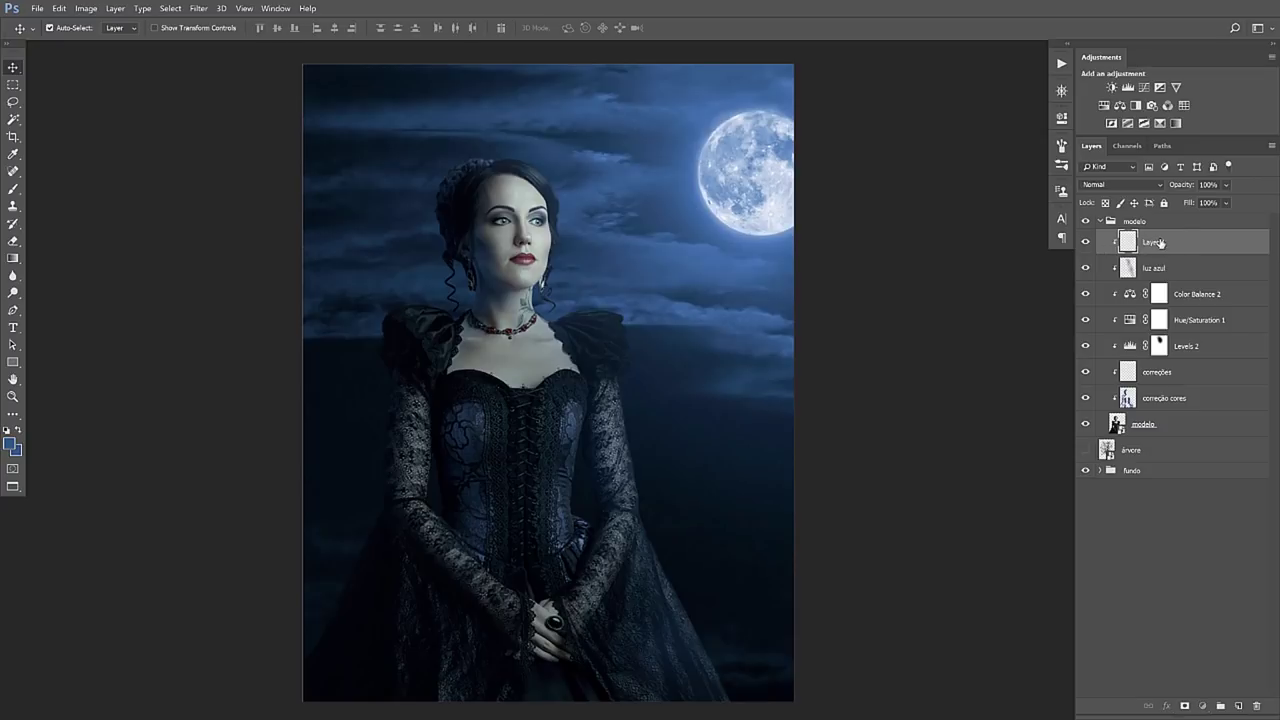
{"action": "double_click", "coordinate": [1163, 241]}
{"action": "type", "text": "luz especular azul"}
{"action": "key", "text": "Return"}
Zoom in on the woman's head and set the brush opacity to 99%
{"action": "key", "text": "b"}
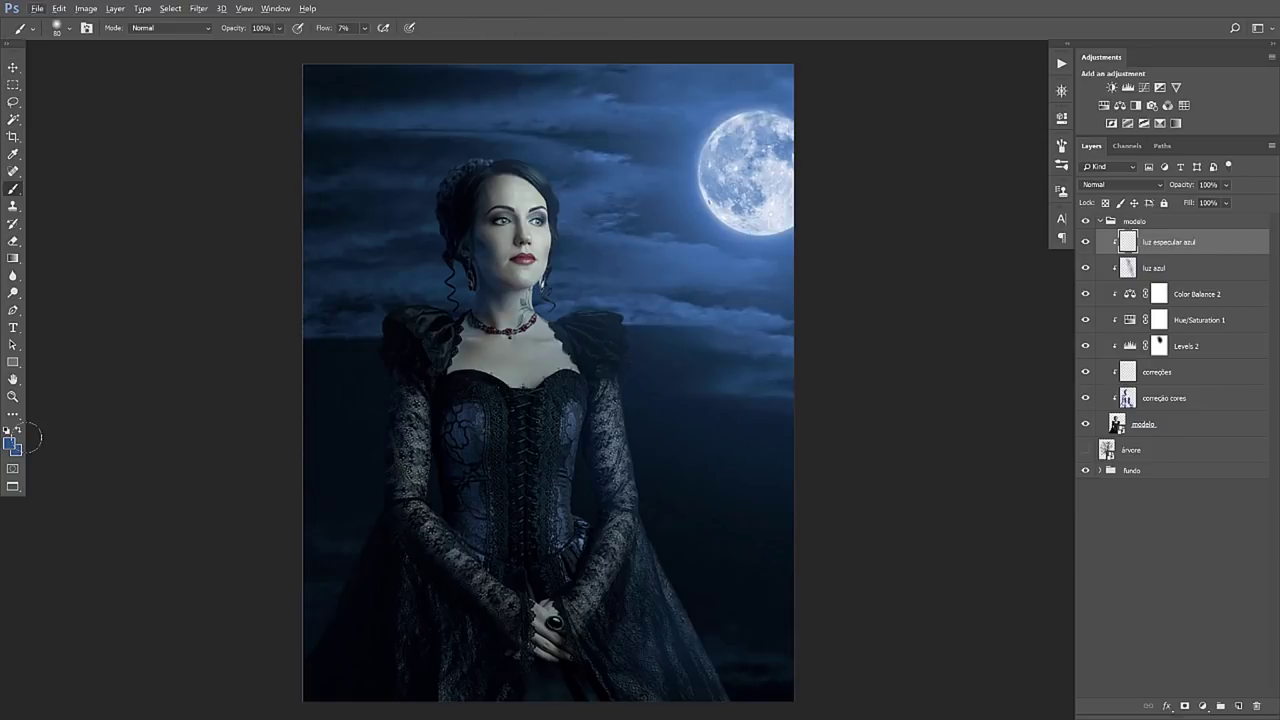
{"action": "key", "text": "z"}
{"action": "left_click", "coordinate": [645, 240]}
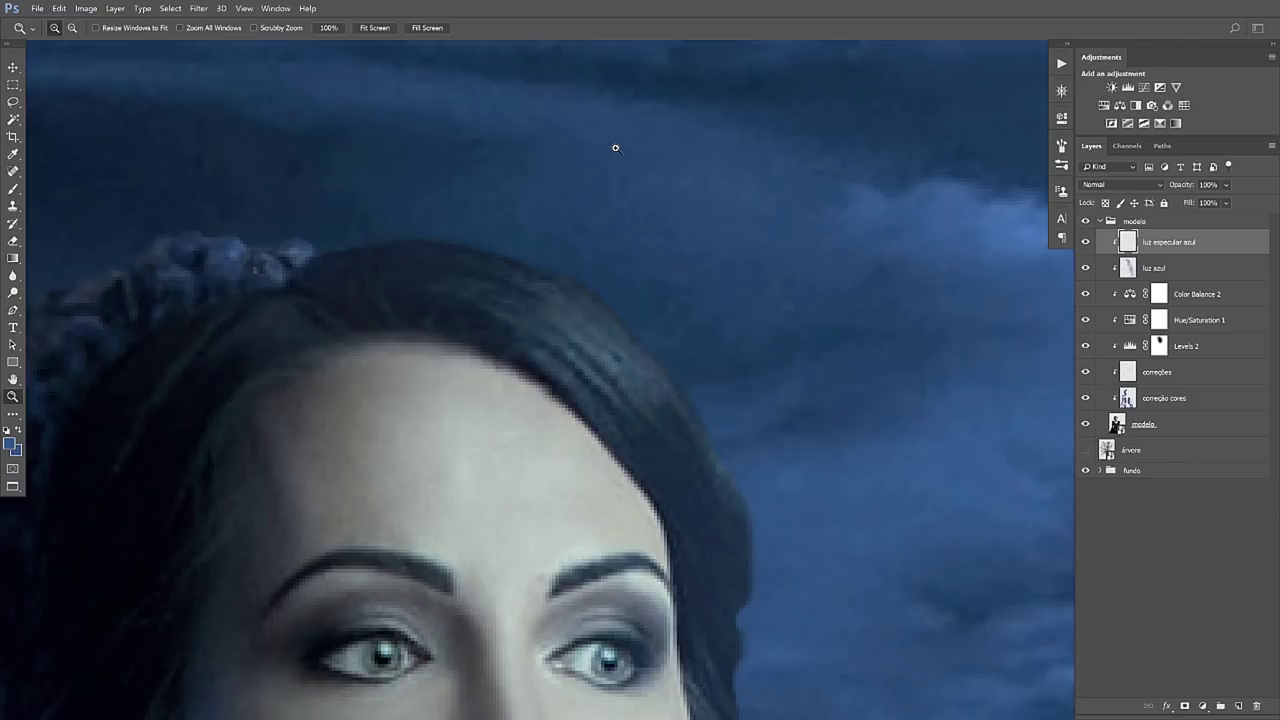
{"action": "key", "text": "b"}
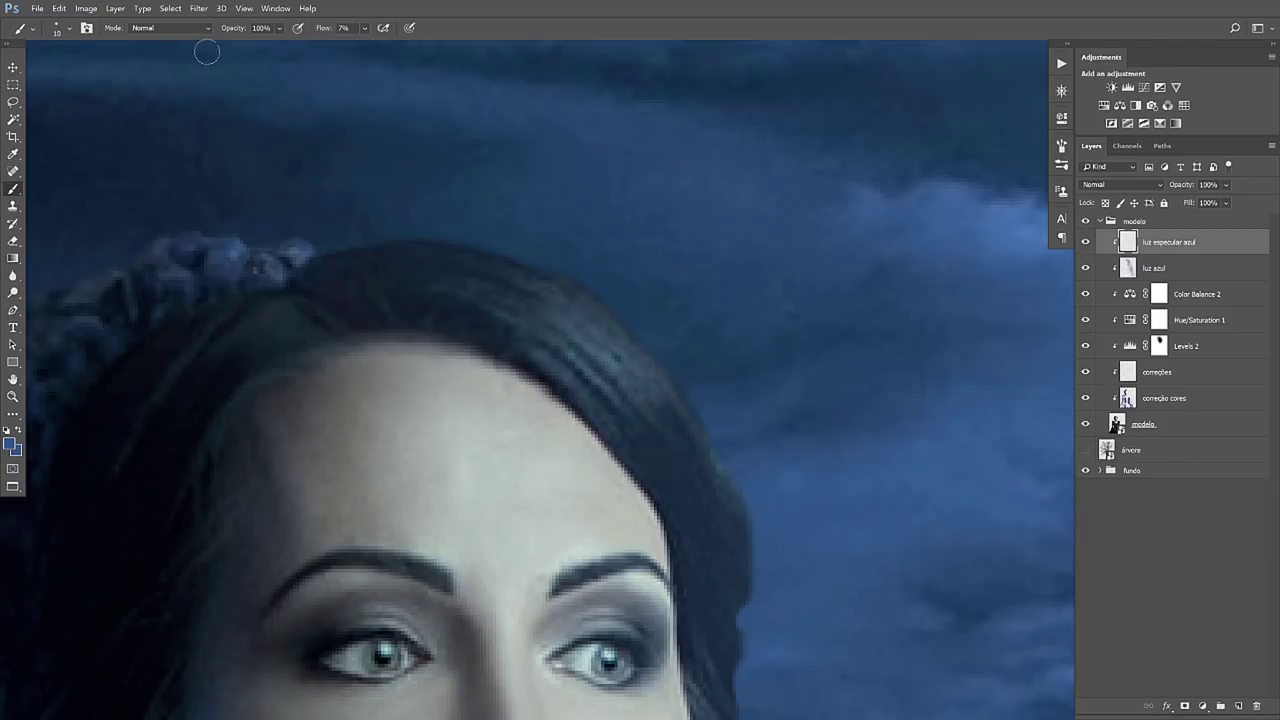
{"action": "left_click", "coordinate": [258, 28]}
{"action": "left_click_drag", "start_coordinate": [220, 28], "coordinate": [223, 28]}
{"action": "key", "text": "9"}
{"action": "key", "text": "9"}
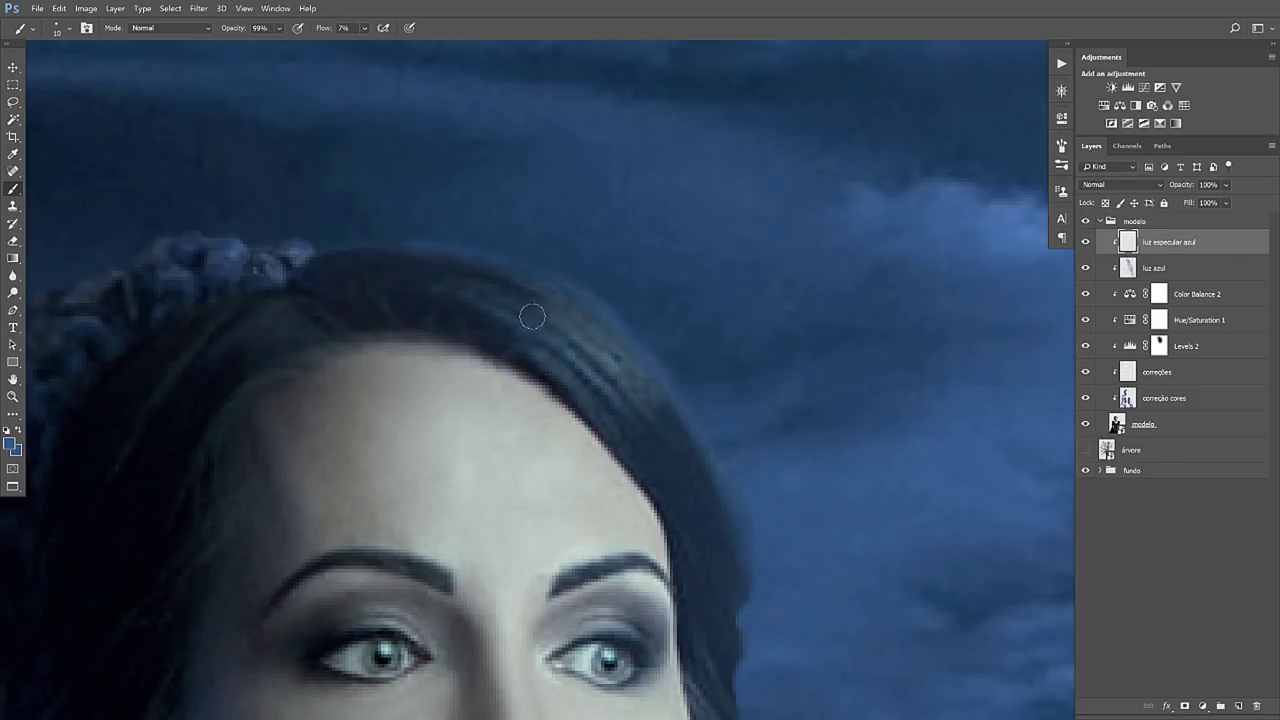
Paint a soft blue highlight along the dress shoulder edge, then fit the image on screen
{"action": "left_click_drag", "start_coordinate": [772, 536], "coordinate": [566, 231]}
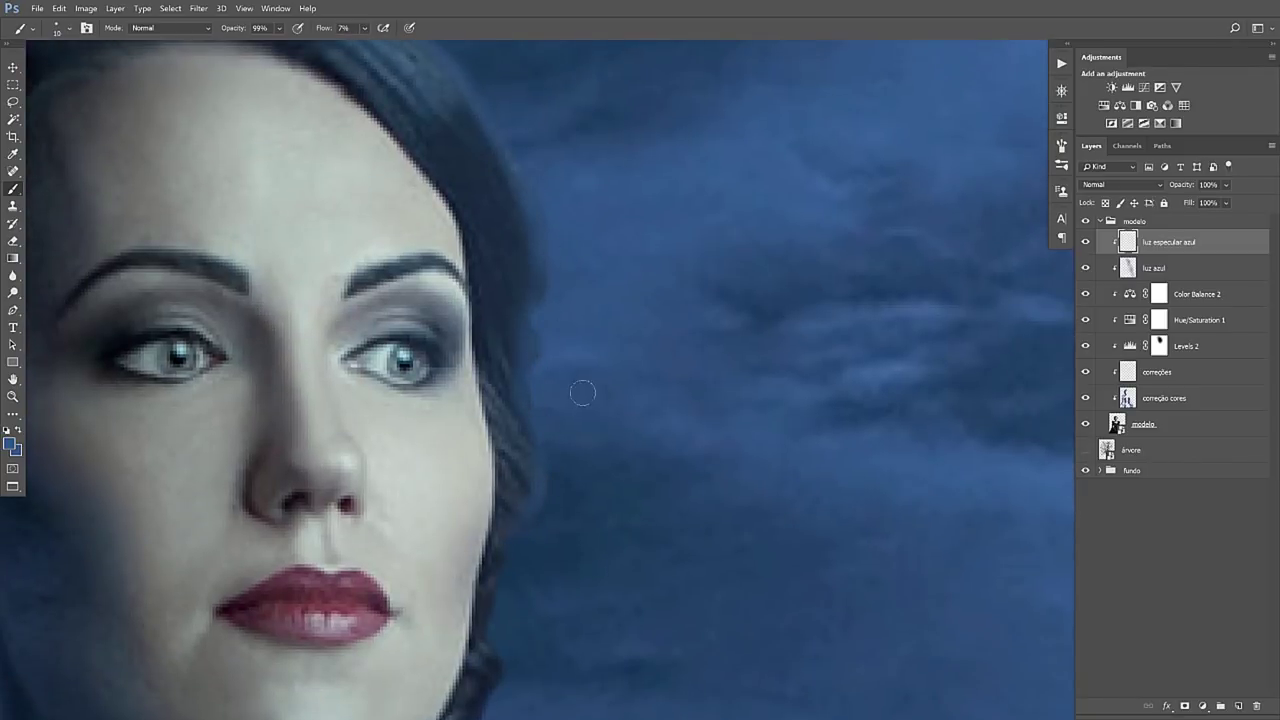
{"action": "mouse_move", "coordinate": [557, 598]}
{"action": "left_mouse_down"}
{"action": "mouse_move", "coordinate": [555, 363]}
{"action": "mouse_move", "coordinate": [585, 238]}
{"action": "left_mouse_up"}
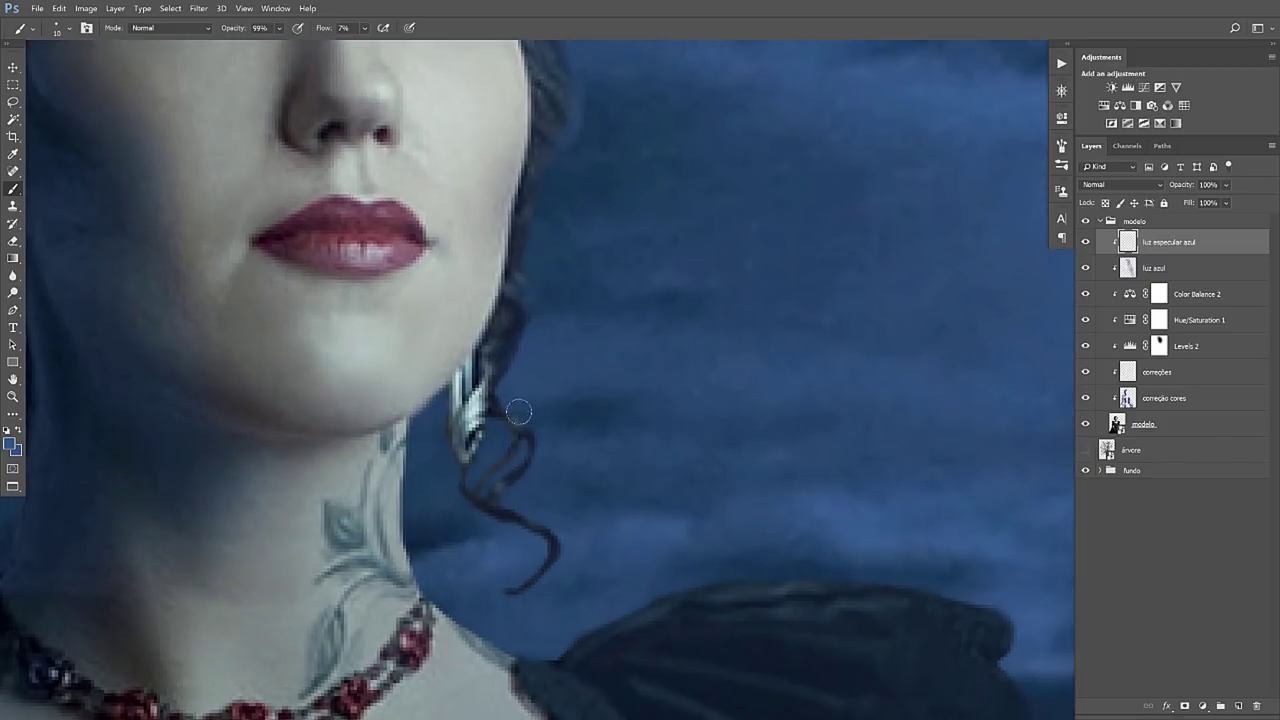
{"action": "left_click_drag", "start_coordinate": [635, 537], "coordinate": [535, 335]}
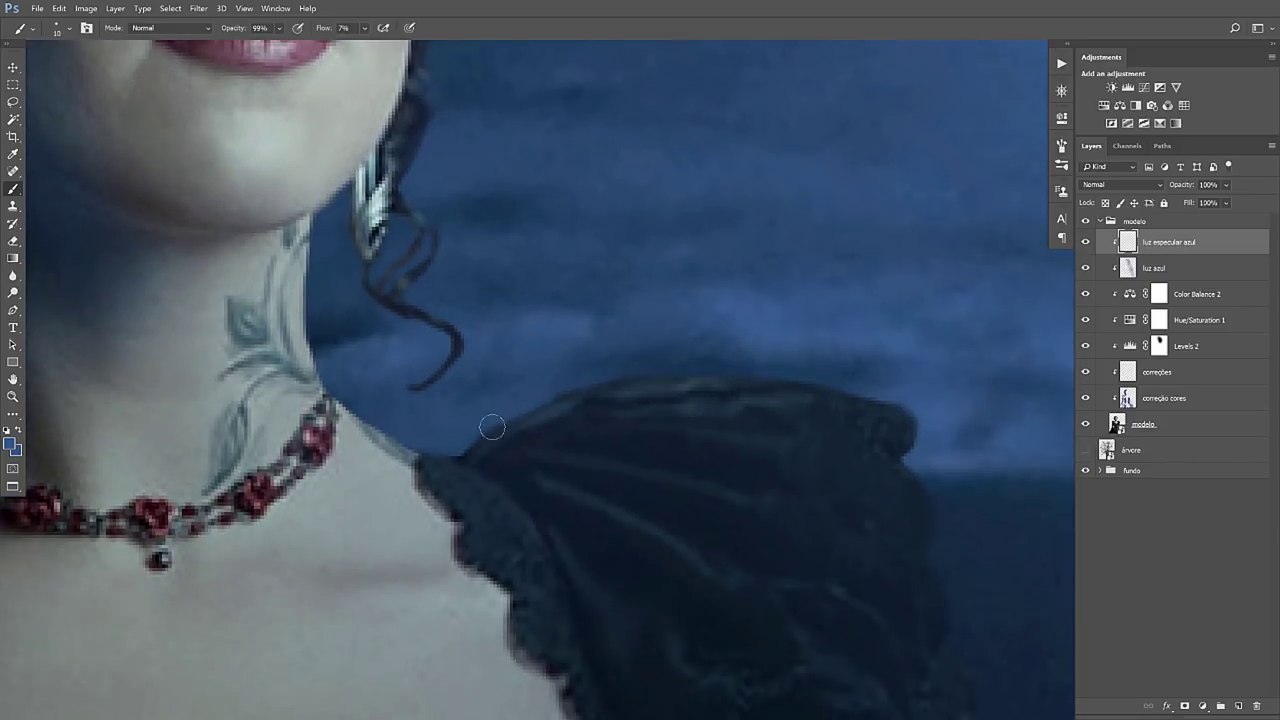
{"action": "mouse_move", "coordinate": [671, 380]}
{"action": "left_mouse_down"}
{"action": "mouse_move", "coordinate": [743, 380]}
{"action": "mouse_move", "coordinate": [724, 398]}
{"action": "mouse_move", "coordinate": [656, 408]}
{"action": "mouse_move", "coordinate": [843, 392]}
{"action": "mouse_move", "coordinate": [606, 409]}
{"action": "left_mouse_up"}
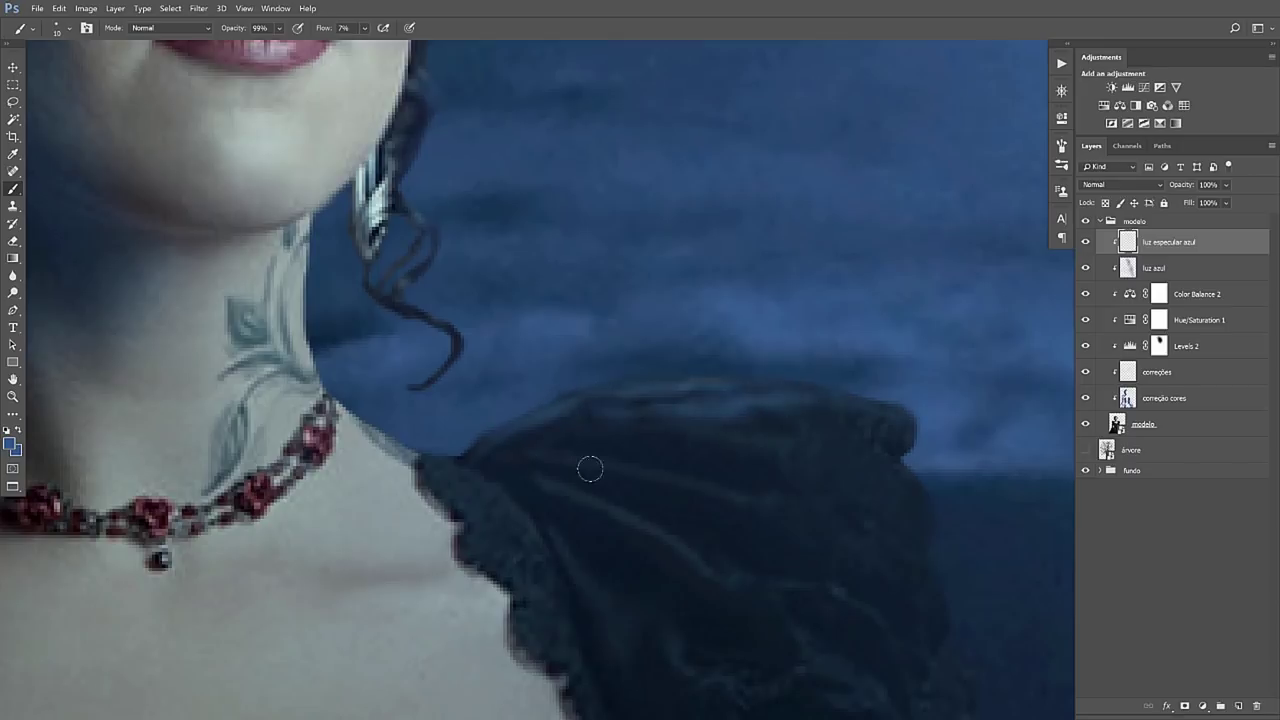
{"action": "mouse_move", "coordinate": [845, 403]}
{"action": "left_mouse_down"}
{"action": "mouse_move", "coordinate": [523, 240]}
{"action": "mouse_move", "coordinate": [623, 254]}
{"action": "mouse_move", "coordinate": [479, 238]}
{"action": "left_mouse_up"}
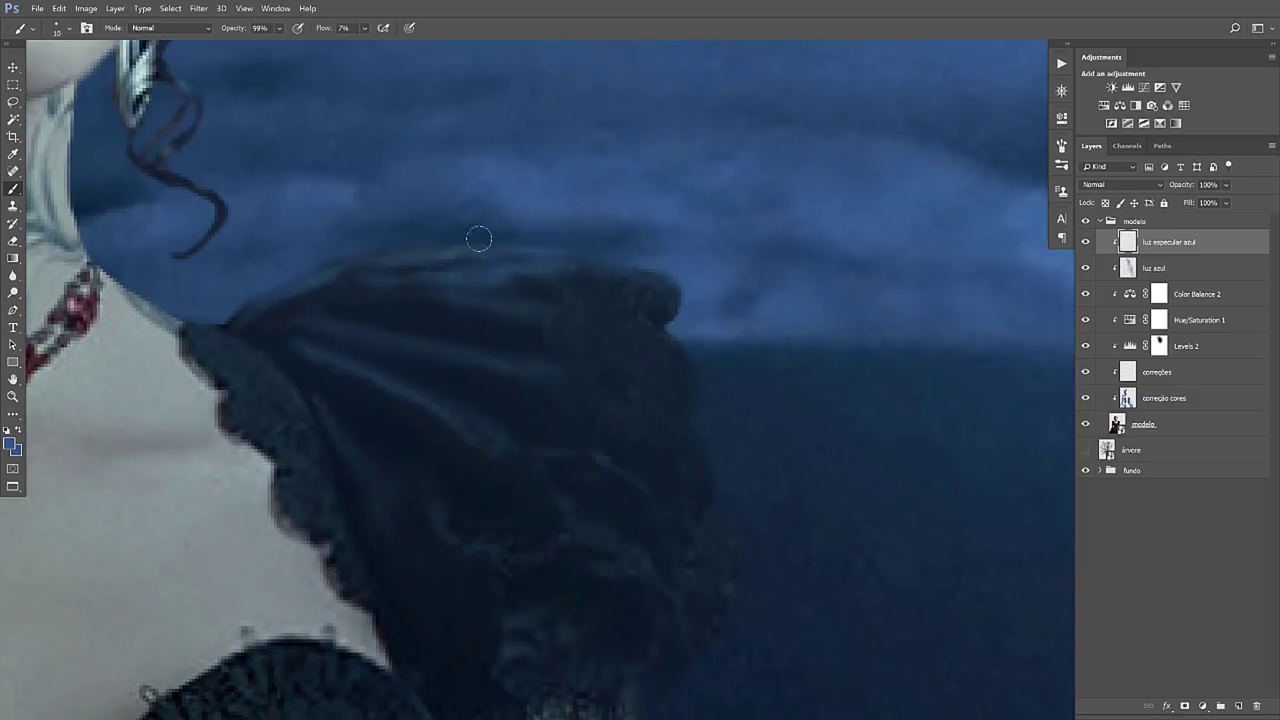
{"action": "mouse_move", "coordinate": [171, 294]}
{"action": "left_mouse_down"}
{"action": "mouse_move", "coordinate": [428, 424]}
{"action": "mouse_move", "coordinate": [350, 385]}
{"action": "mouse_move", "coordinate": [289, 238]}
{"action": "left_mouse_up"}
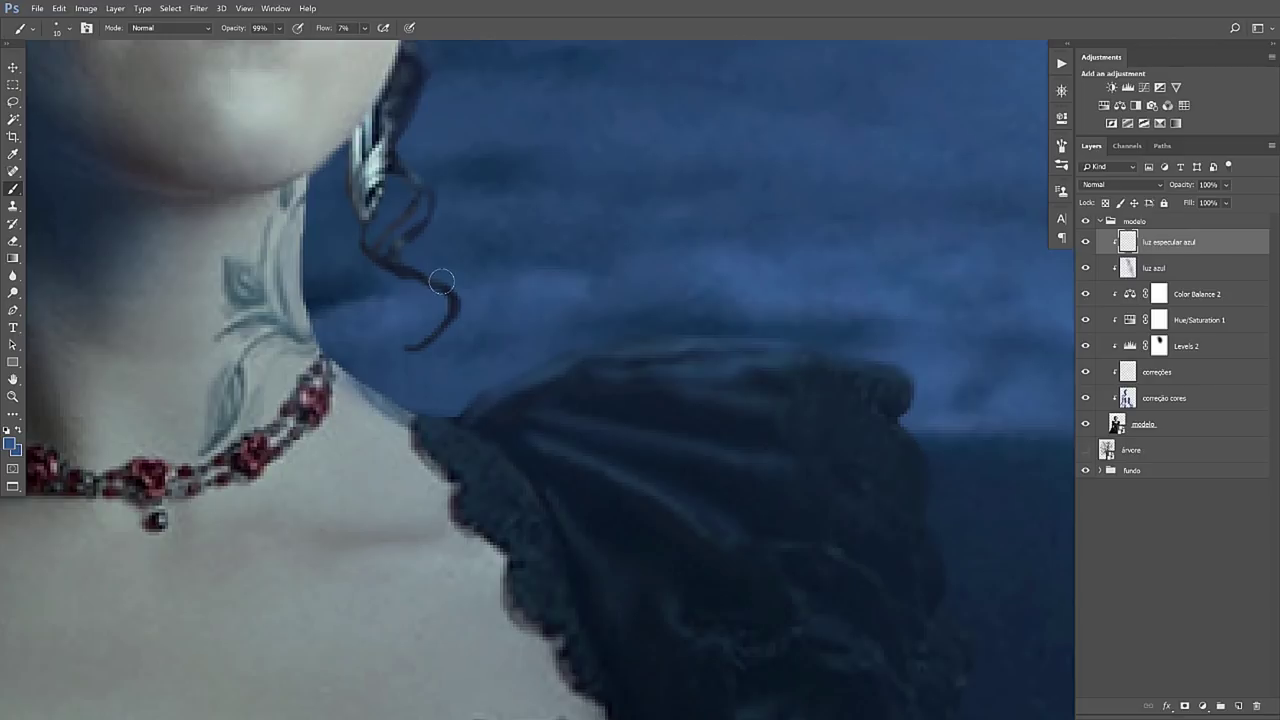
{"action": "key", "text": "ctrl+0"}
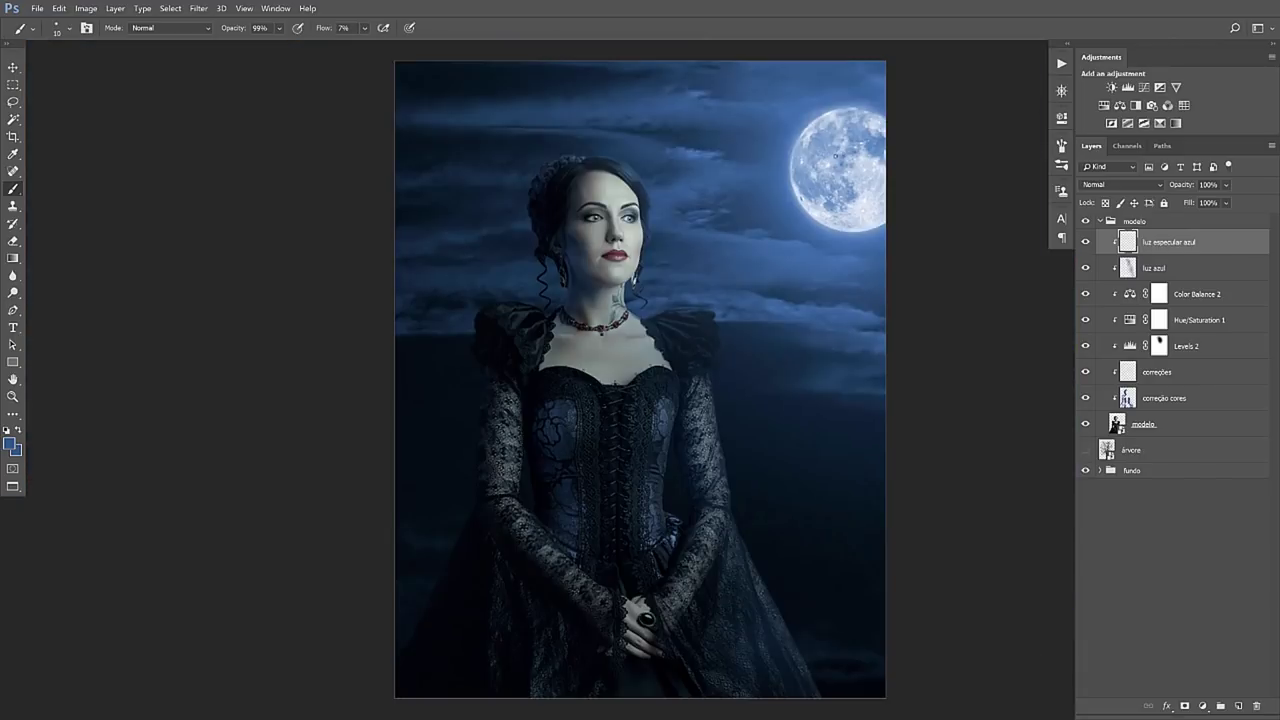
Zoom in and inspect the bodice, hands and lower dress up close
{"action": "key", "text": "z"}
{"action": "left_click", "coordinate": [840, 630]}
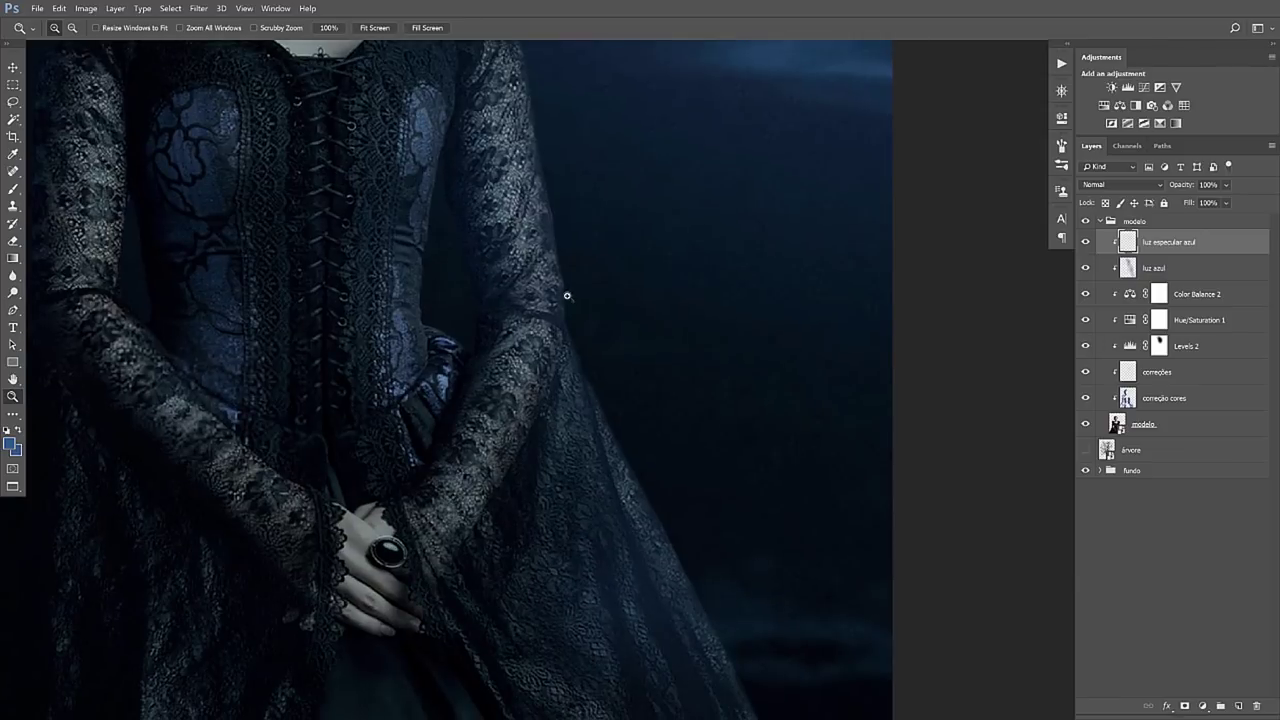
{"action": "key", "text": "b"}
{"action": "left_click_drag", "start_coordinate": [588, 246], "coordinate": [528, 348]}
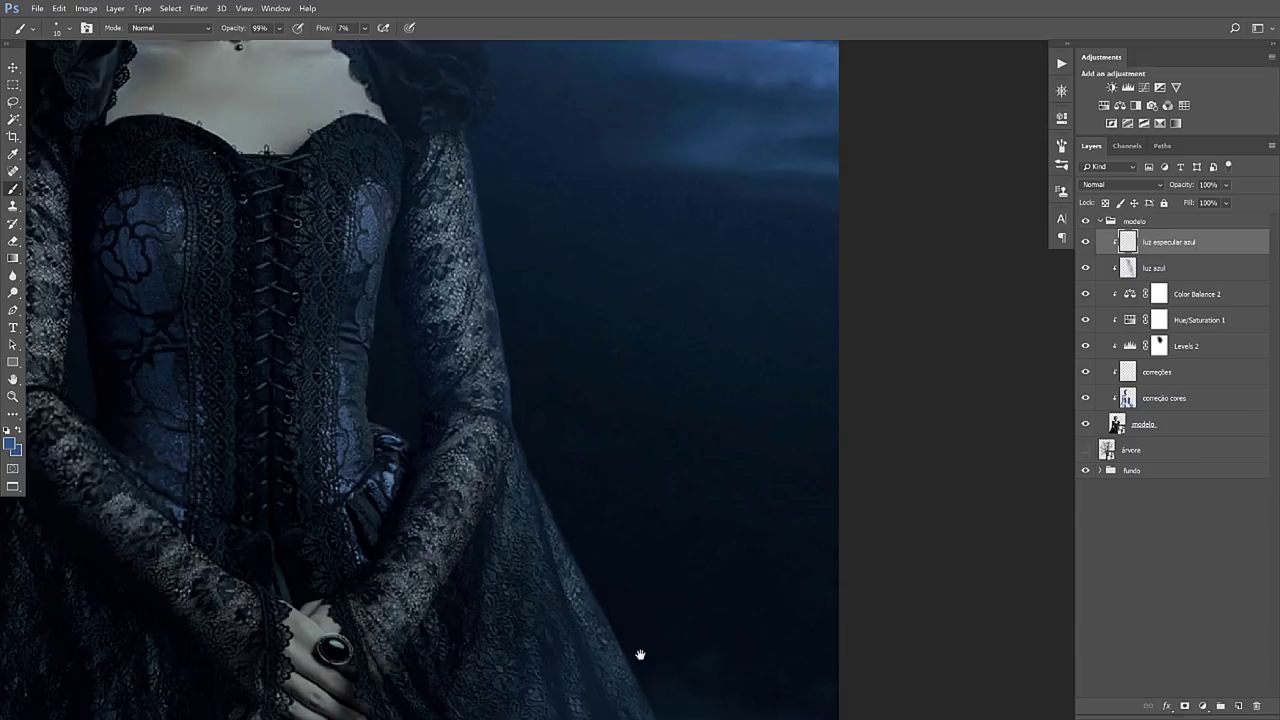
{"action": "left_click_drag", "start_coordinate": [640, 654], "coordinate": [555, 492]}
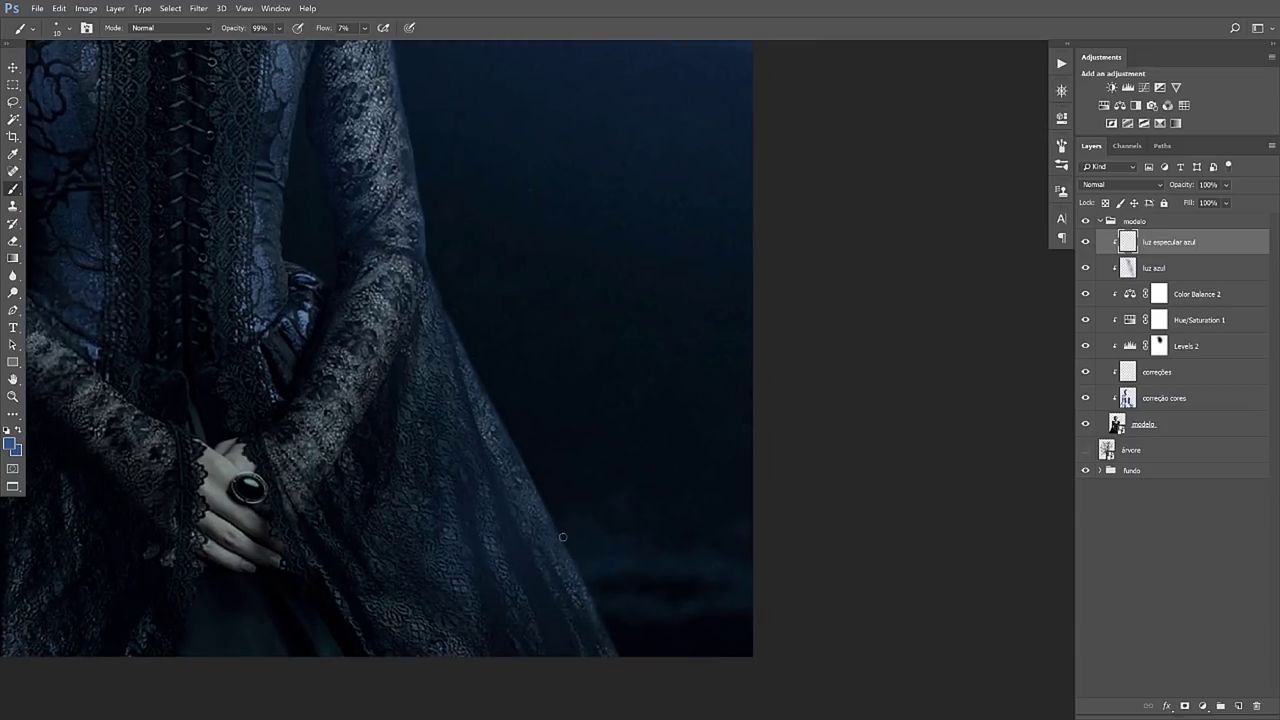
{"action": "scroll", "coordinate": [560, 300], "scroll_direction": "up", "scroll_amount": 5}
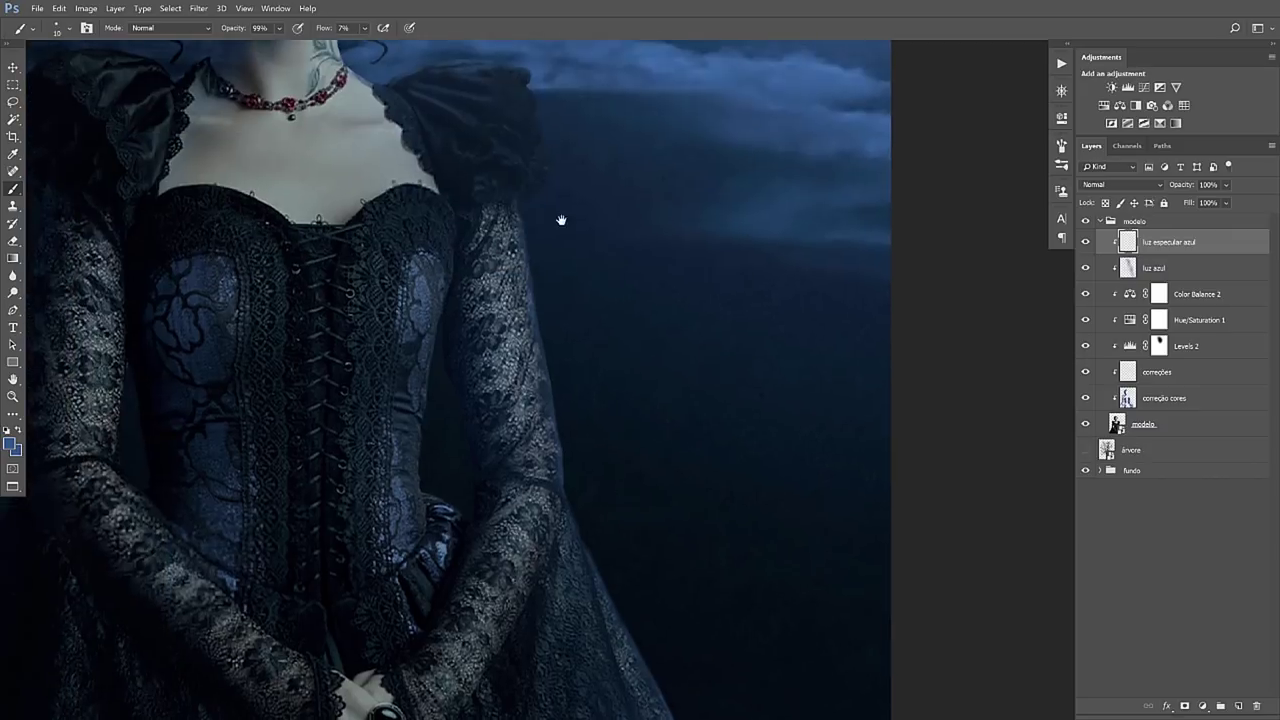
{"action": "scroll", "coordinate": [570, 190], "scroll_direction": "up", "scroll_amount": 2}
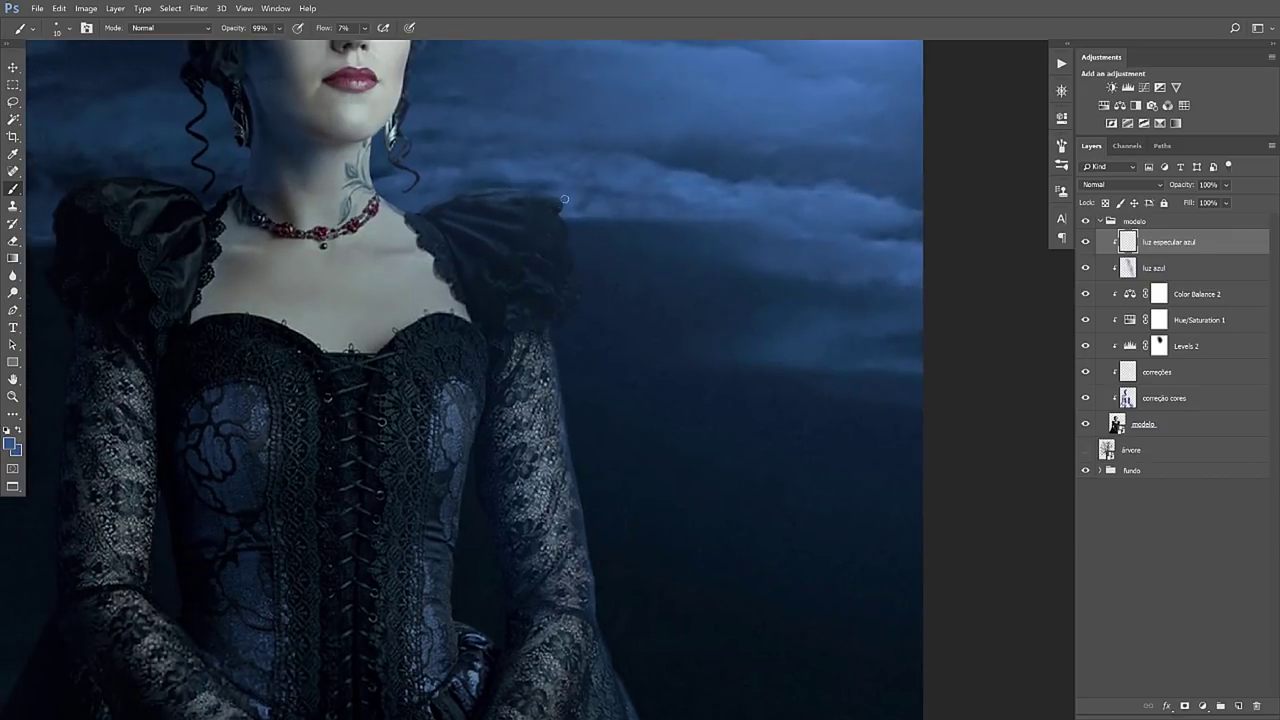
{"action": "scroll", "coordinate": [620, 250], "scroll_direction": "up", "scroll_amount": 1}
{"action": "scroll", "coordinate": [668, 266], "scroll_direction": "up", "scroll_amount": 1}
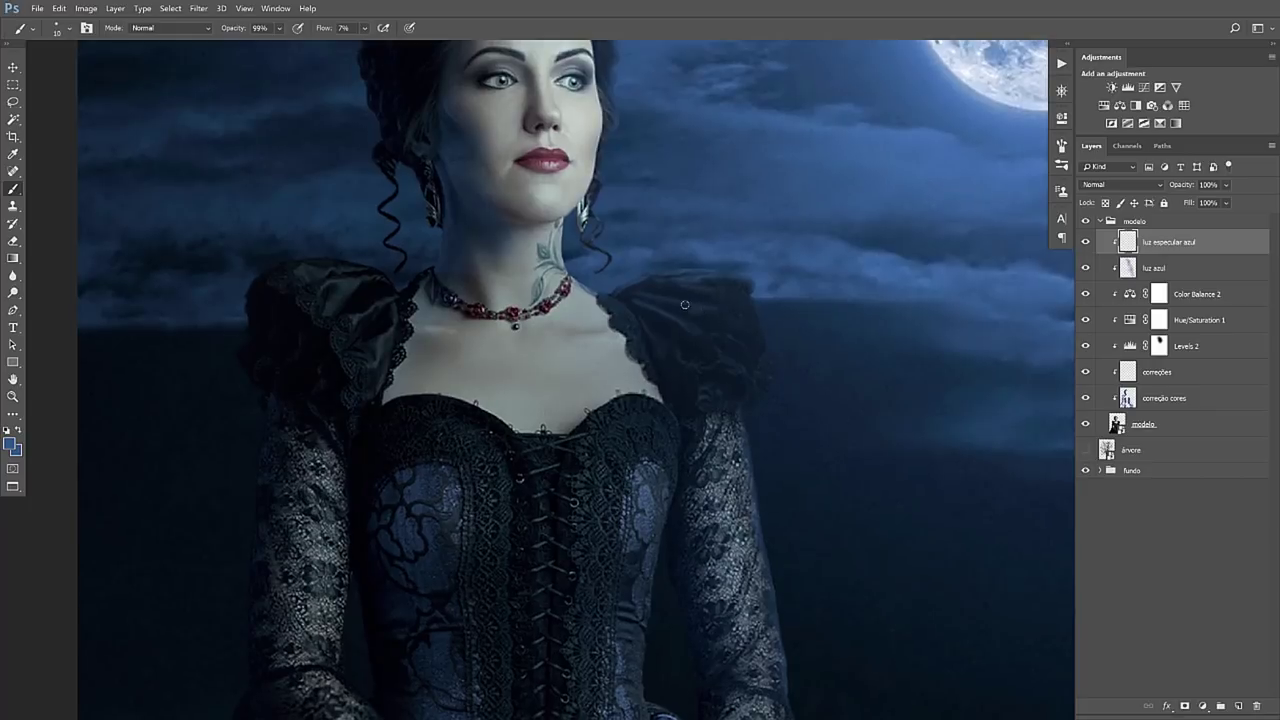
{"action": "scroll", "coordinate": [610, 205], "scroll_direction": "up", "scroll_amount": 2}
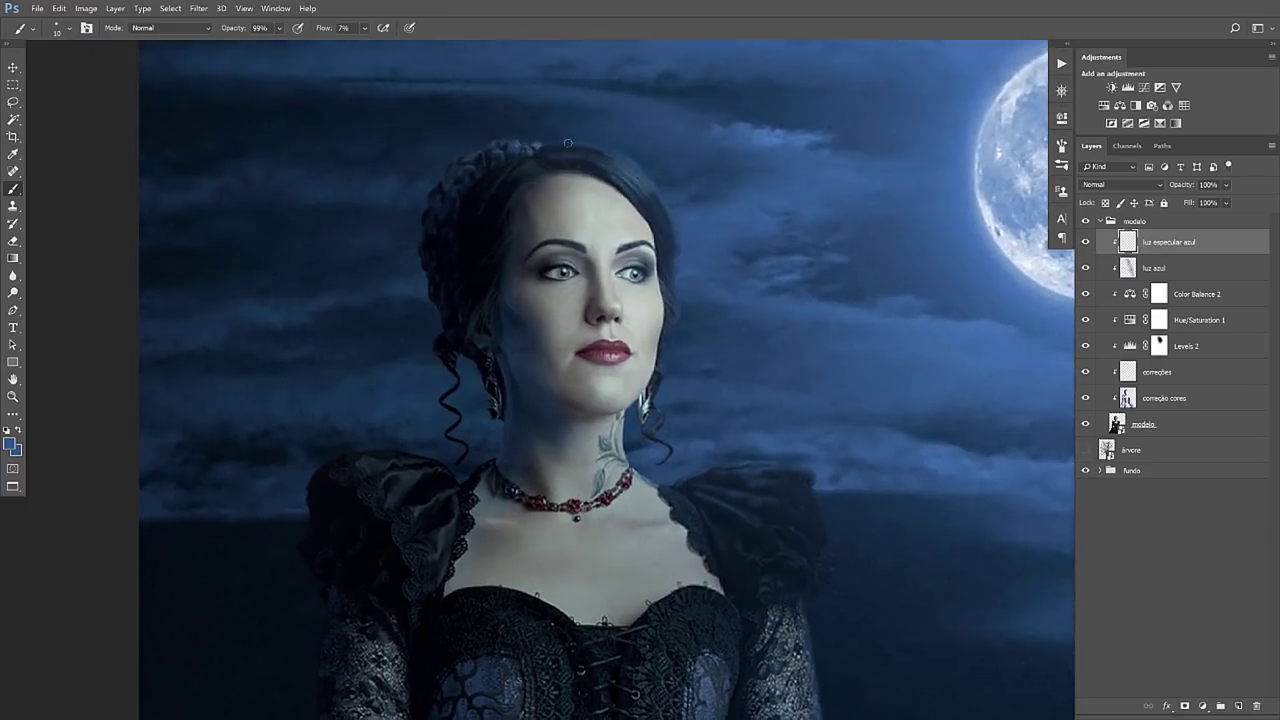
Fit the image on screen and show luz especular azul's blend mode list
{"action": "key", "text": "v"}
{"action": "key", "text": "ctrl+0"}
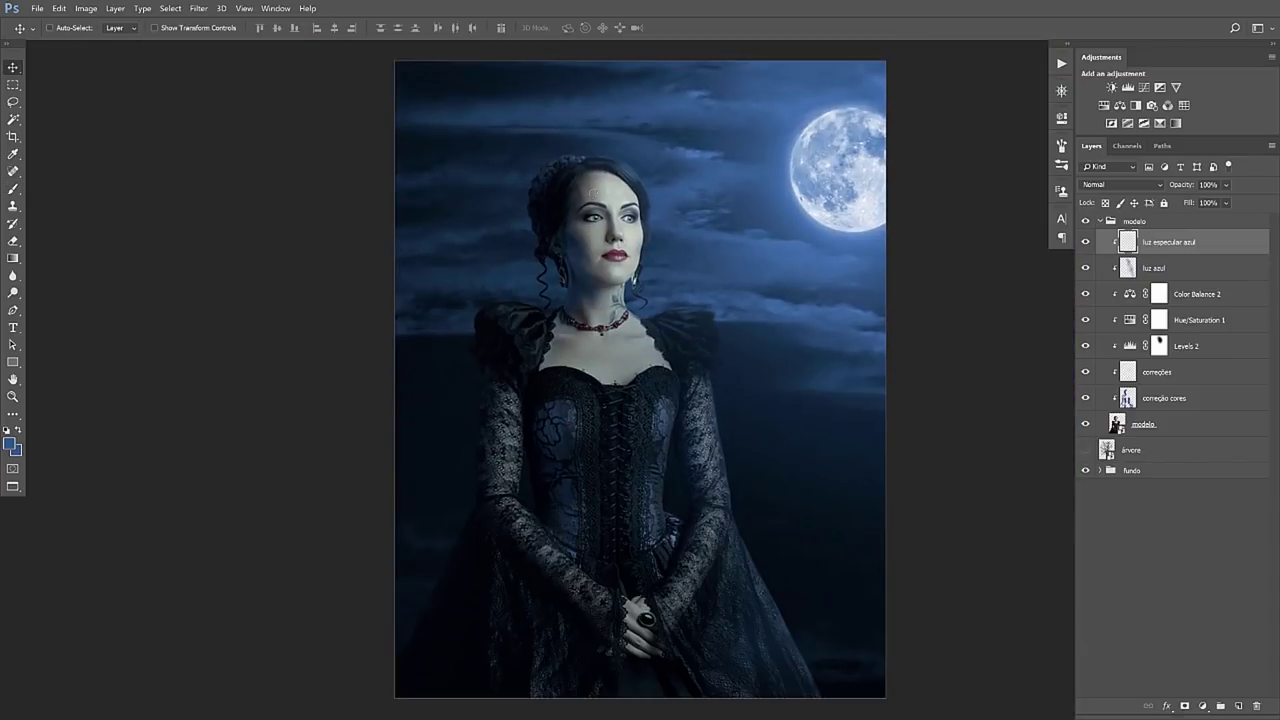
{"action": "left_click_drag", "start_coordinate": [528, 224], "coordinate": [393, 229]}
{"action": "left_click", "coordinate": [1110, 185]}
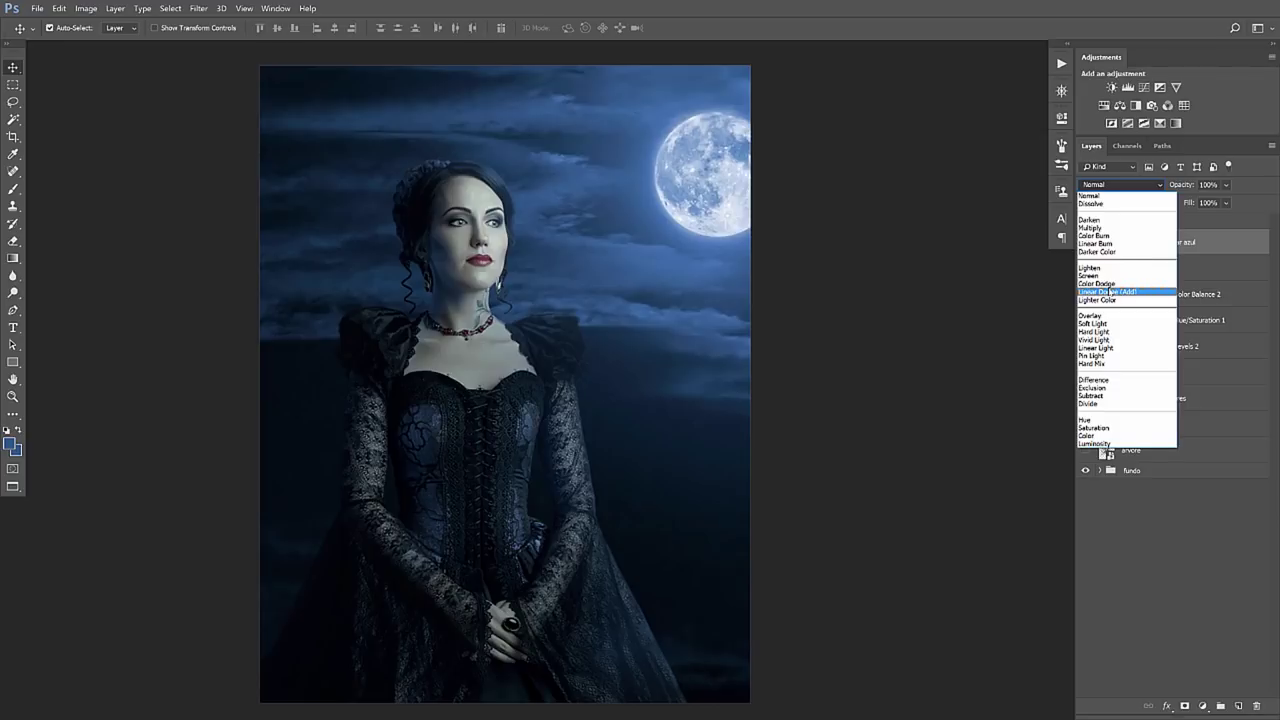
Set luz especular azul to Linear Dodge (Add) at 79% opacity
{"action": "left_click", "coordinate": [1111, 292]}
{"action": "key", "text": "z"}
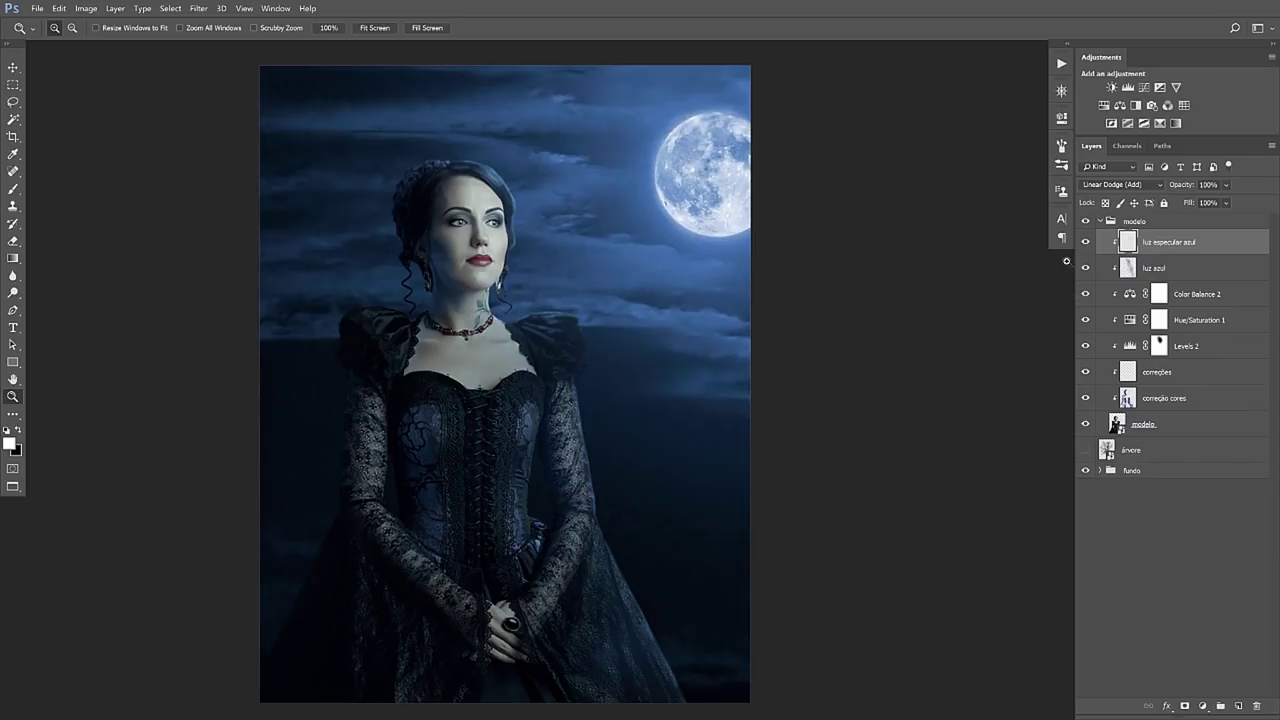
{"action": "left_click_drag", "start_coordinate": [1183, 188], "coordinate": [1175, 189]}
Paint a faint sky-blue highlight along the hair edge and add a layer mask
{"action": "left_click_drag", "start_coordinate": [430, 142], "coordinate": [597, 235]}
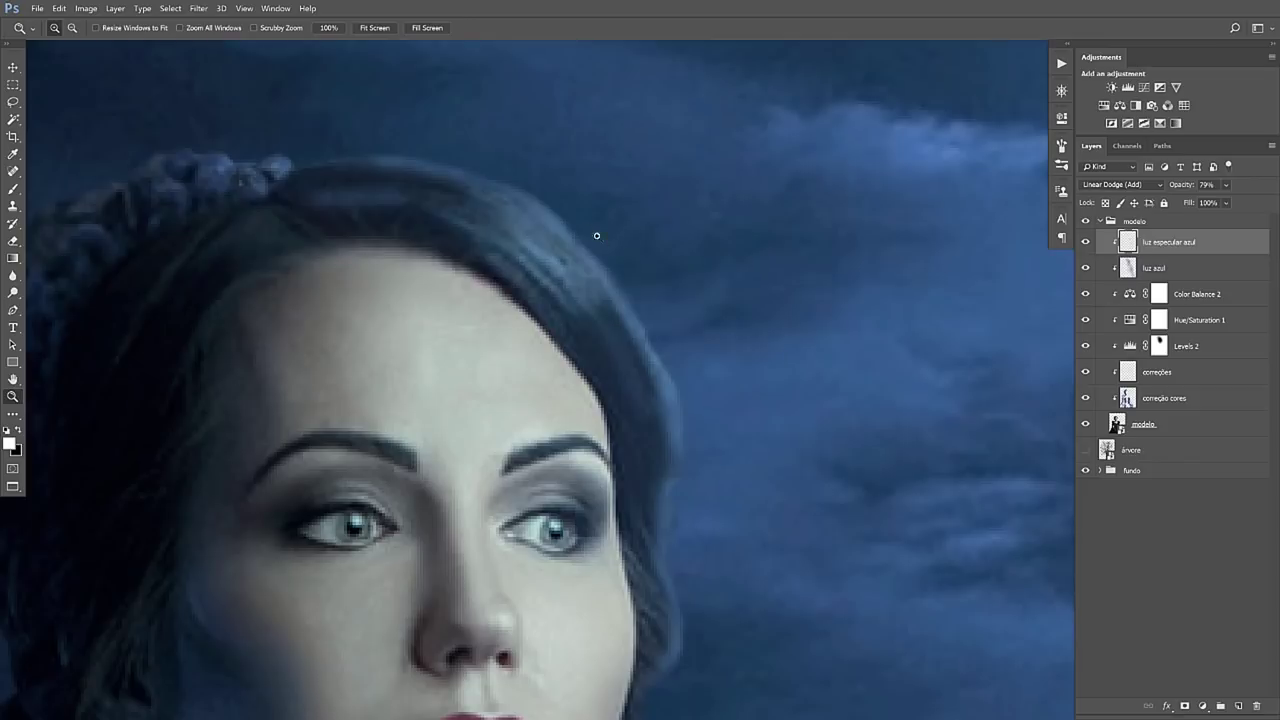
{"action": "key", "text": "b"}
{"action": "left_click", "coordinate": [566, 206], "text": "alt"}
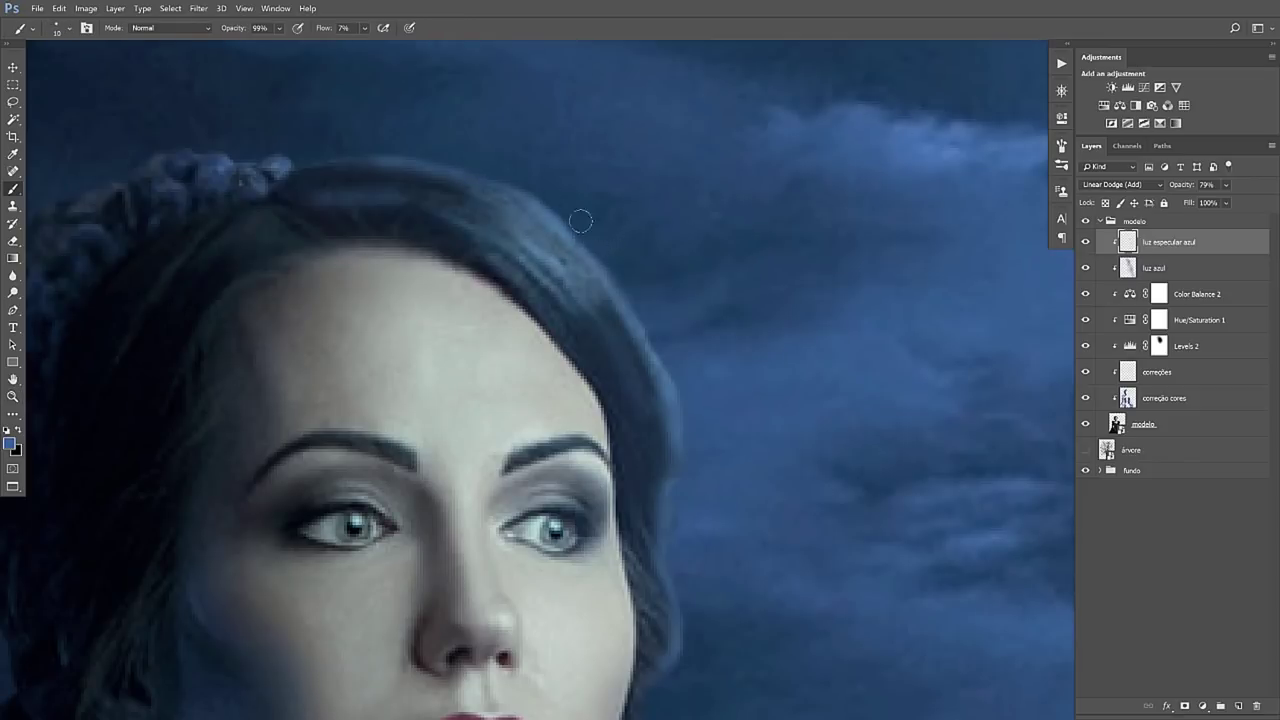
{"action": "mouse_move", "coordinate": [638, 318]}
{"action": "left_mouse_down"}
{"action": "mouse_move", "coordinate": [660, 338]}
{"action": "mouse_move", "coordinate": [558, 299]}
{"action": "mouse_move", "coordinate": [630, 360]}
{"action": "mouse_move", "coordinate": [480, 204]}
{"action": "left_mouse_up"}
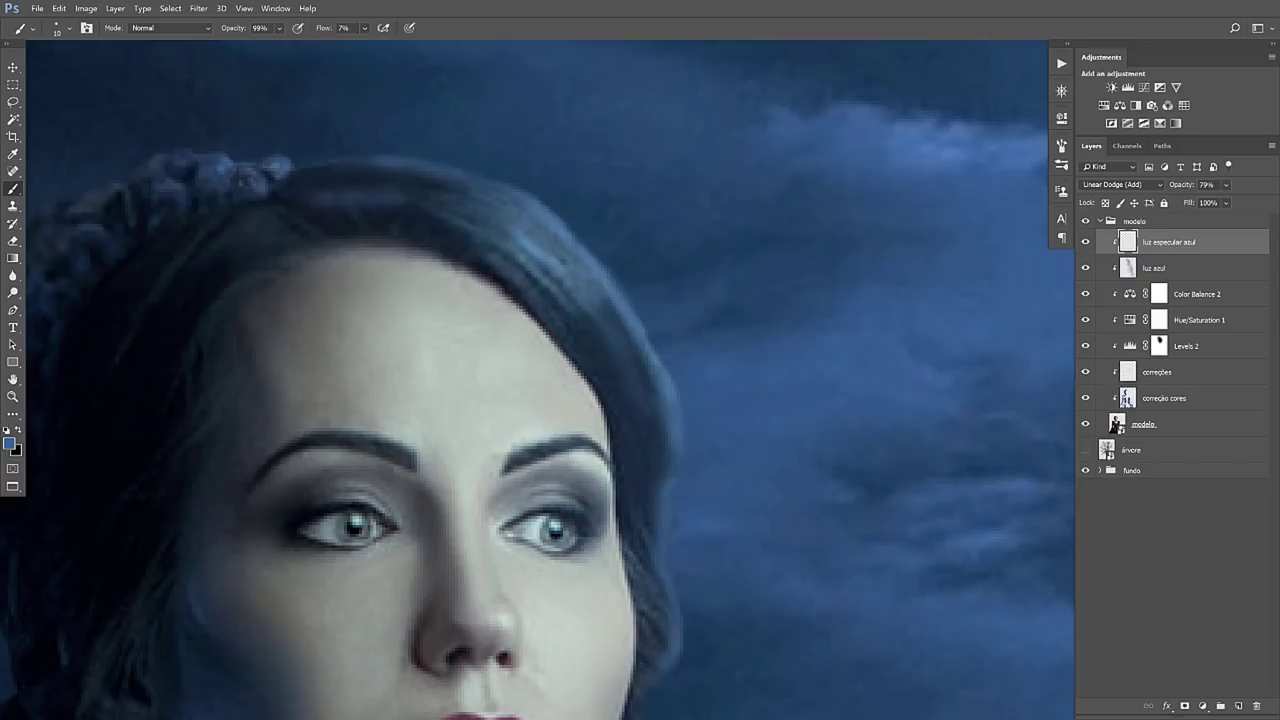
{"action": "left_click", "coordinate": [1184, 706]}
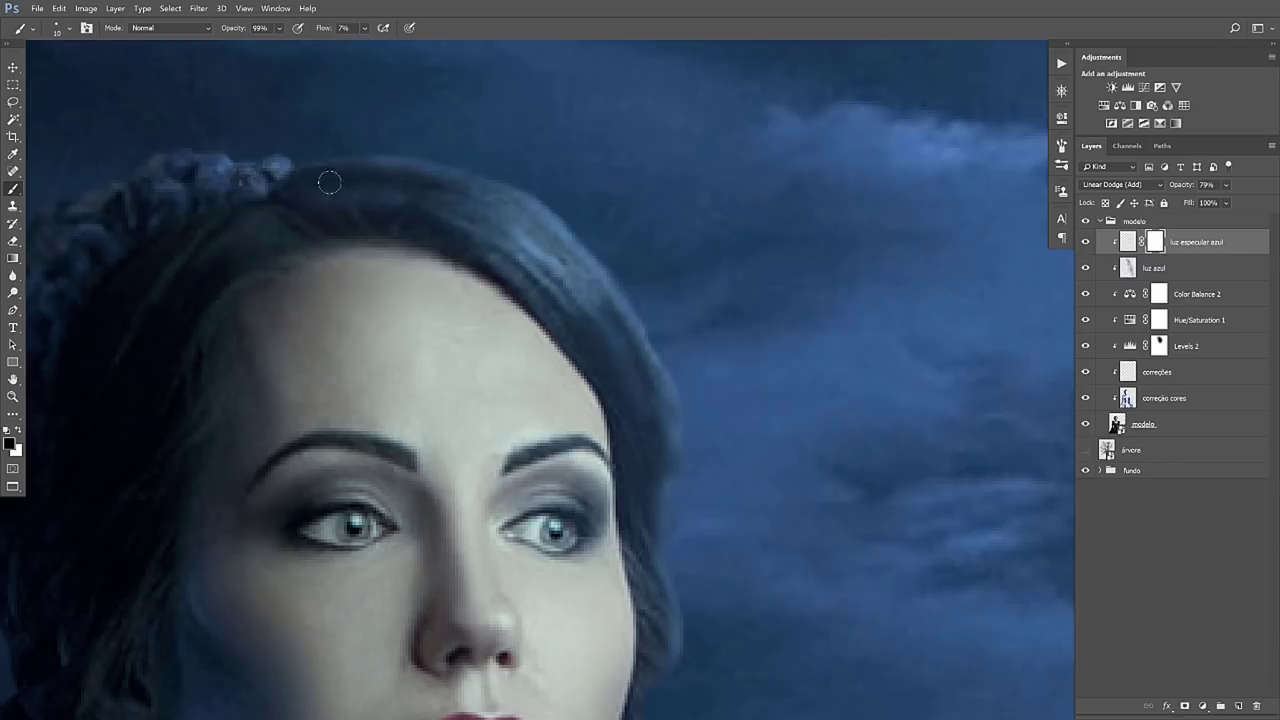
Inspect the rim light along the lace sleeve, arm, hand and lower gown edge
{"action": "left_click_drag", "start_coordinate": [658, 464], "coordinate": [560, 342]}
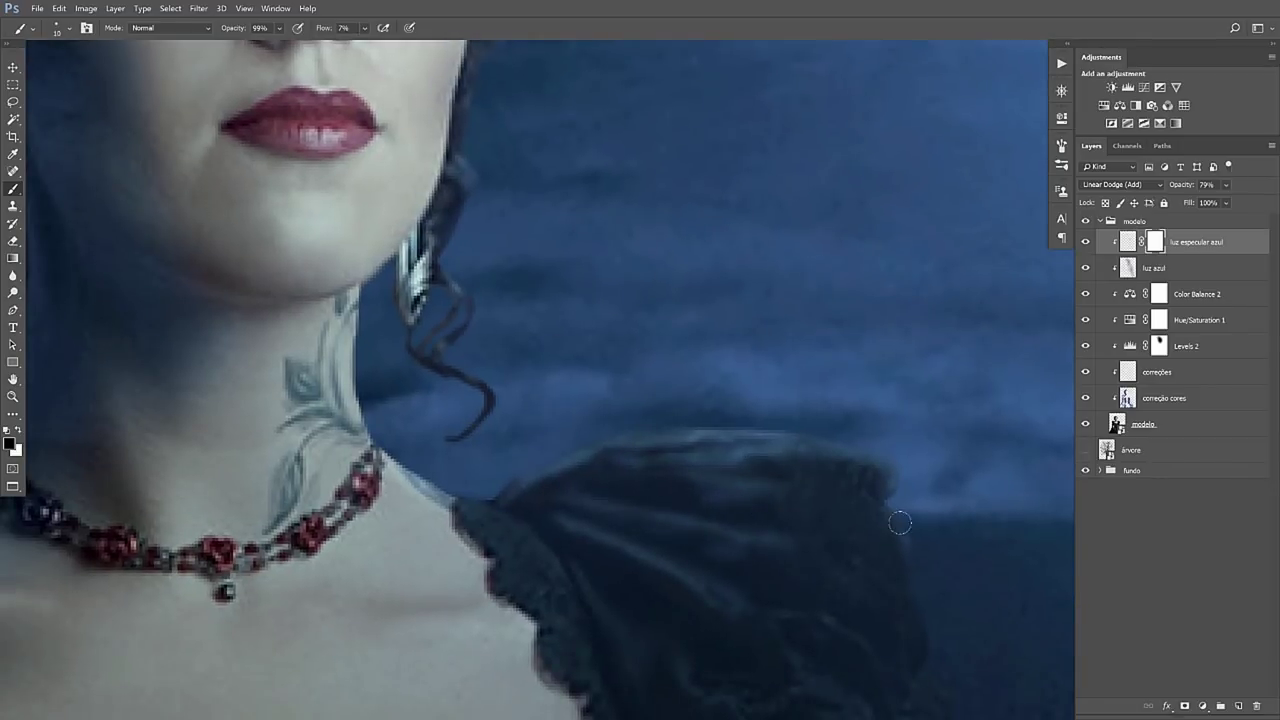
{"action": "mouse_move", "coordinate": [883, 623]}
{"action": "left_mouse_down"}
{"action": "mouse_move", "coordinate": [709, 326]}
{"action": "mouse_move", "coordinate": [377, 191]}
{"action": "left_mouse_up"}
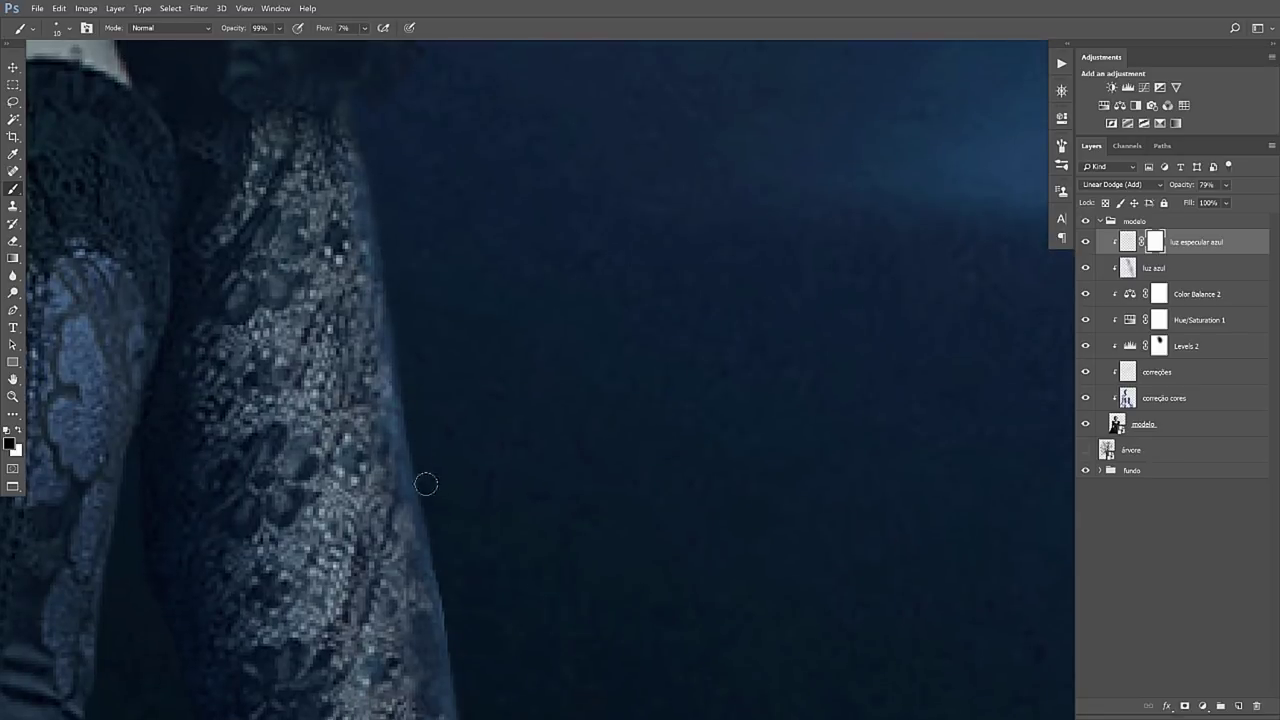
{"action": "left_click_drag", "start_coordinate": [426, 484], "coordinate": [443, 243]}
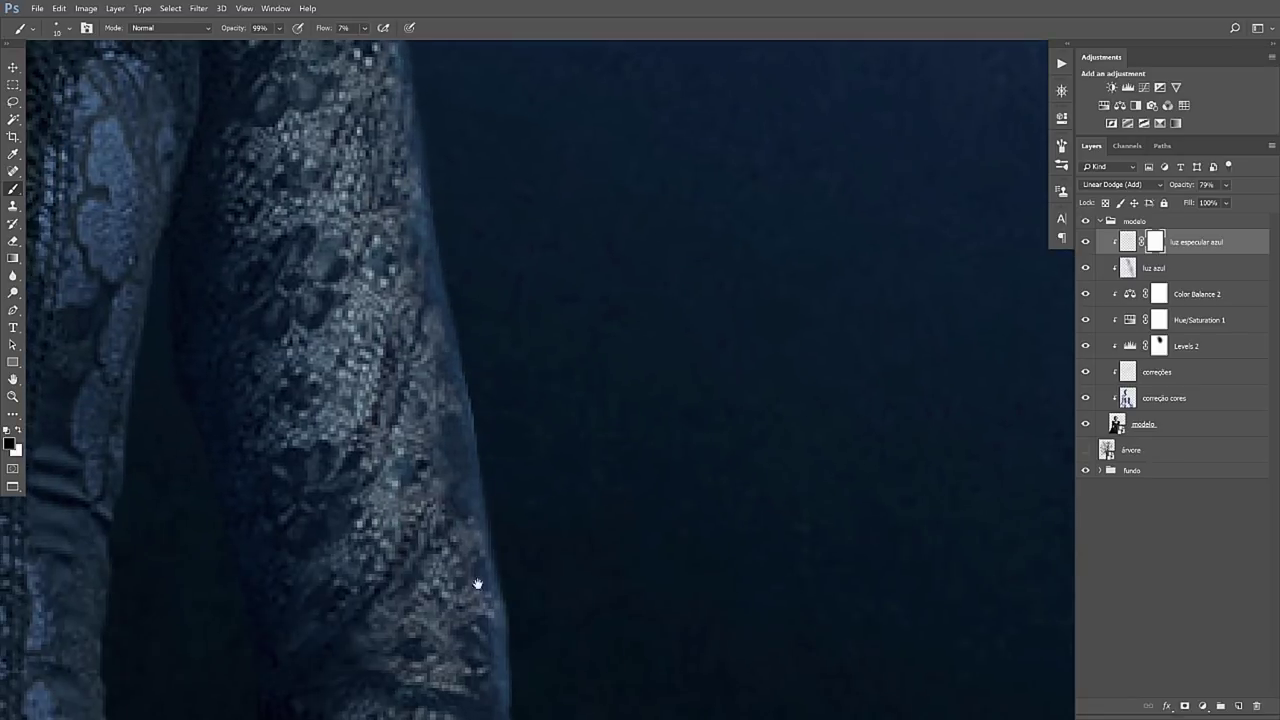
{"action": "left_click_drag", "start_coordinate": [477, 586], "coordinate": [480, 280]}
{"action": "left_click_drag", "start_coordinate": [491, 457], "coordinate": [424, 360]}
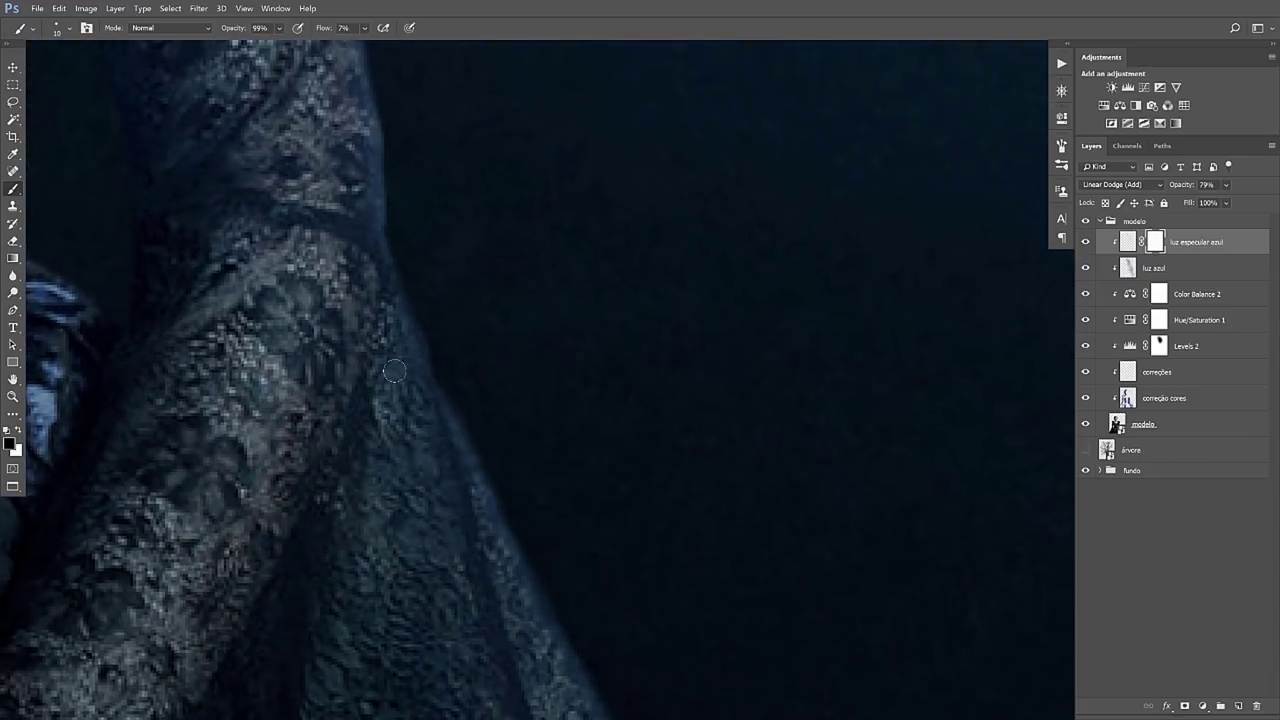
{"action": "left_click_drag", "start_coordinate": [561, 349], "coordinate": [494, 283]}
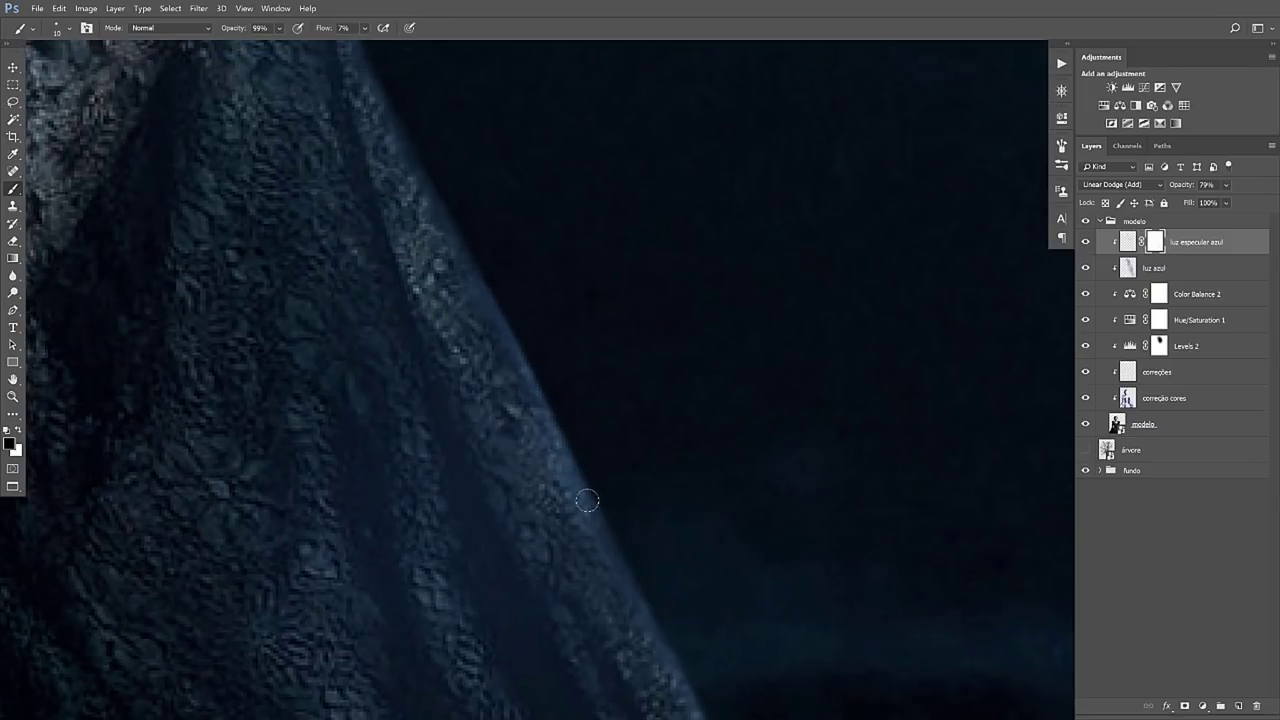
{"action": "scroll", "coordinate": [594, 449], "scroll_direction": "up", "scroll_amount": 2}
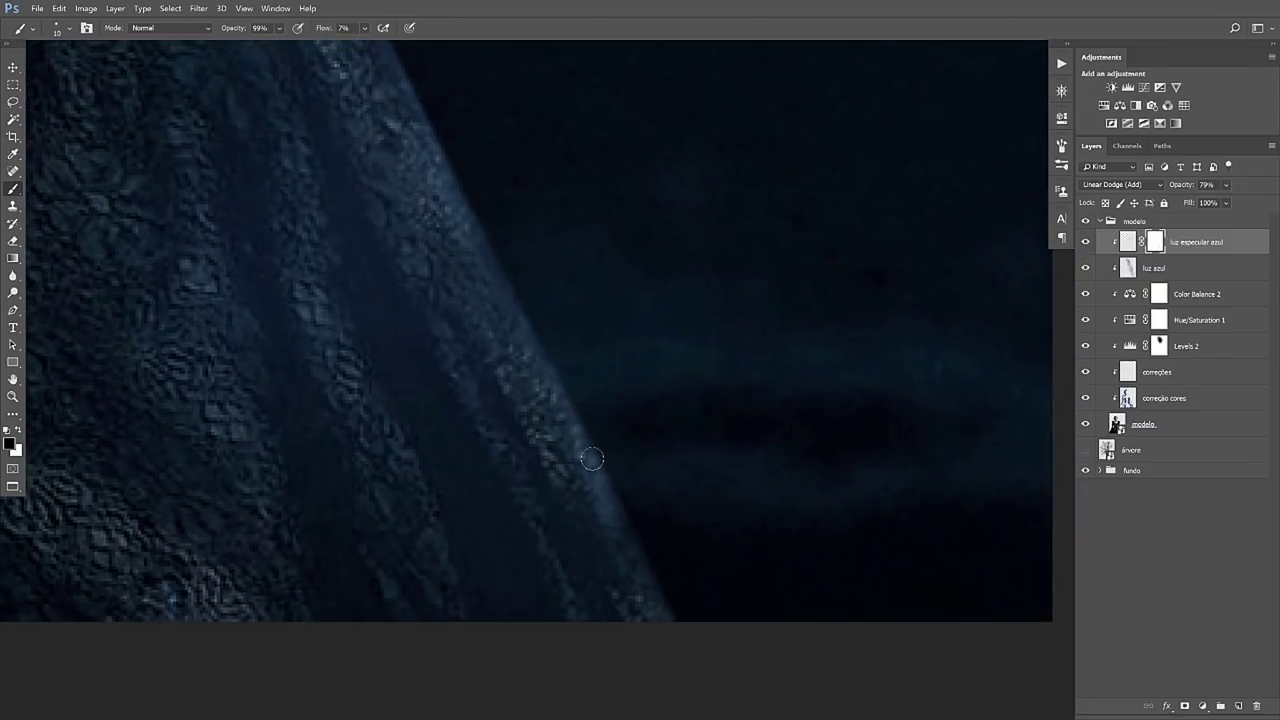
Raise luz especular azul's opacity to 89% and set white as the brush colour
{"action": "key", "text": "v"}
{"action": "key", "text": "ctrl+0"}
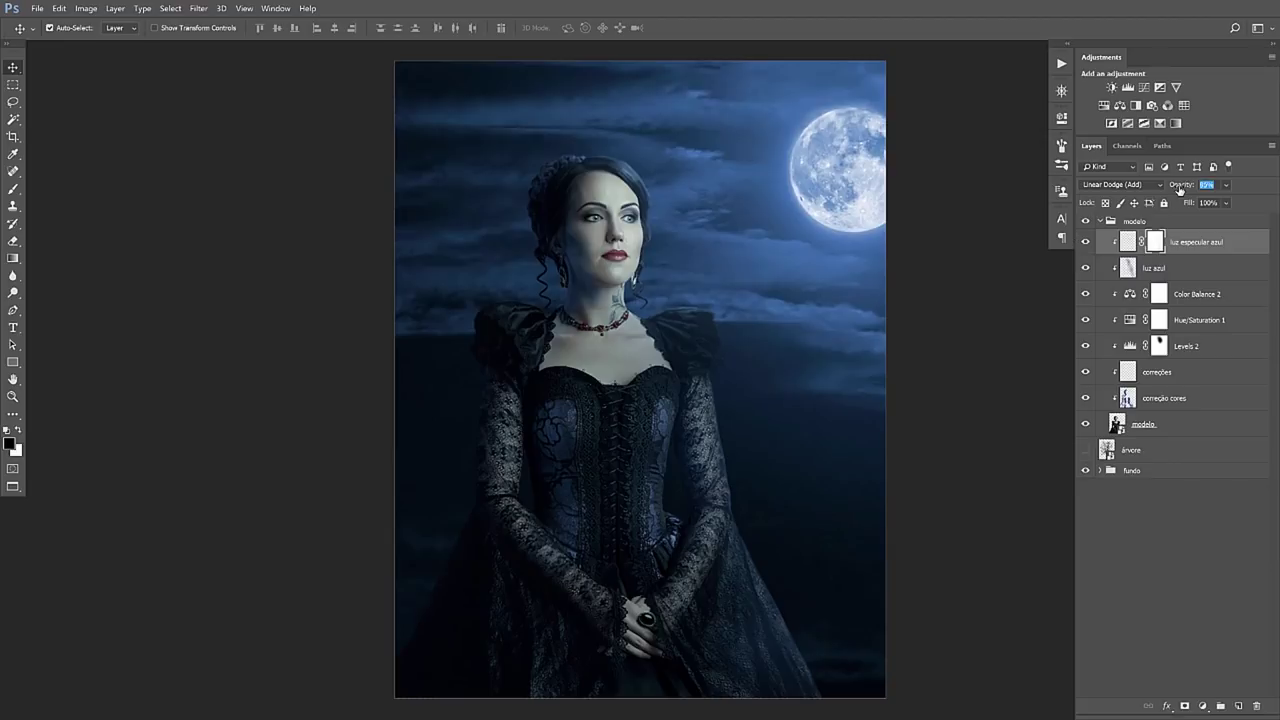
{"action": "left_click_drag", "start_coordinate": [1178, 190], "coordinate": [1191, 208]}
{"action": "key", "text": "b"}
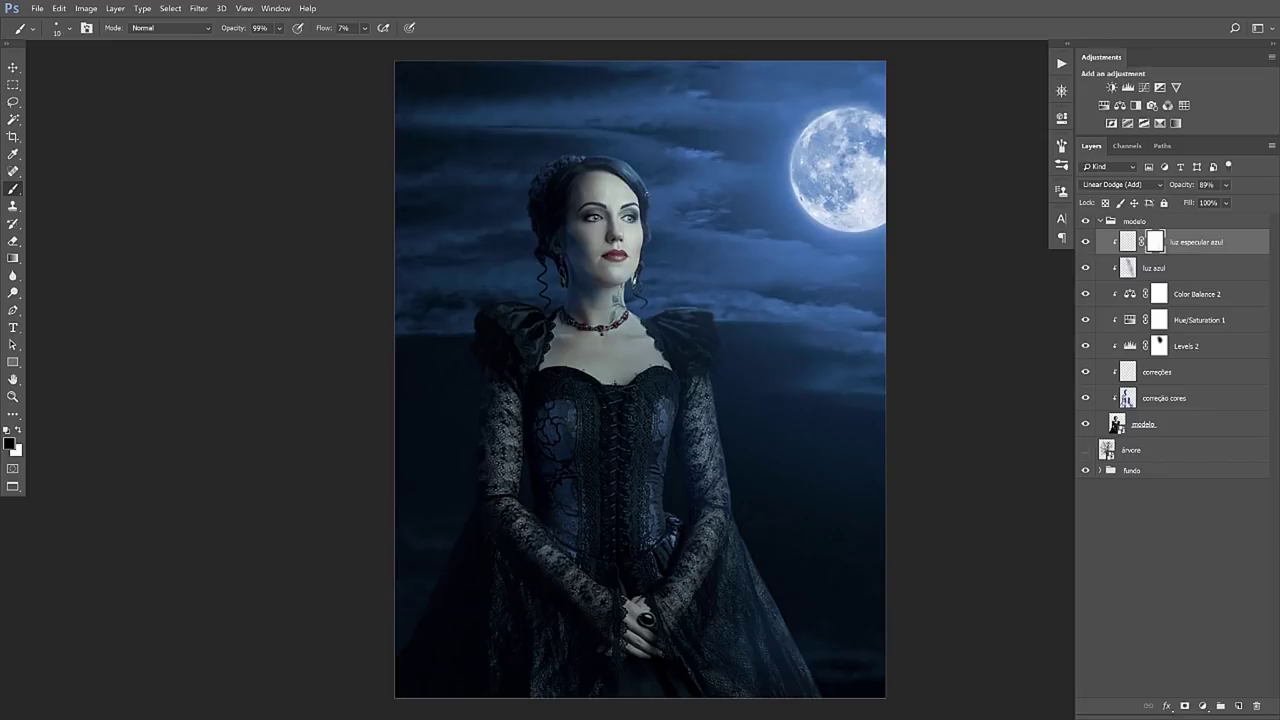
{"action": "key", "text": "x"}
{"action": "key", "text": "x"}
Refine the mask around the face with swapped brush colours, then view the full image
{"action": "key", "text": "z"}
{"action": "left_click_drag", "start_coordinate": [572, 138], "coordinate": [673, 274]}
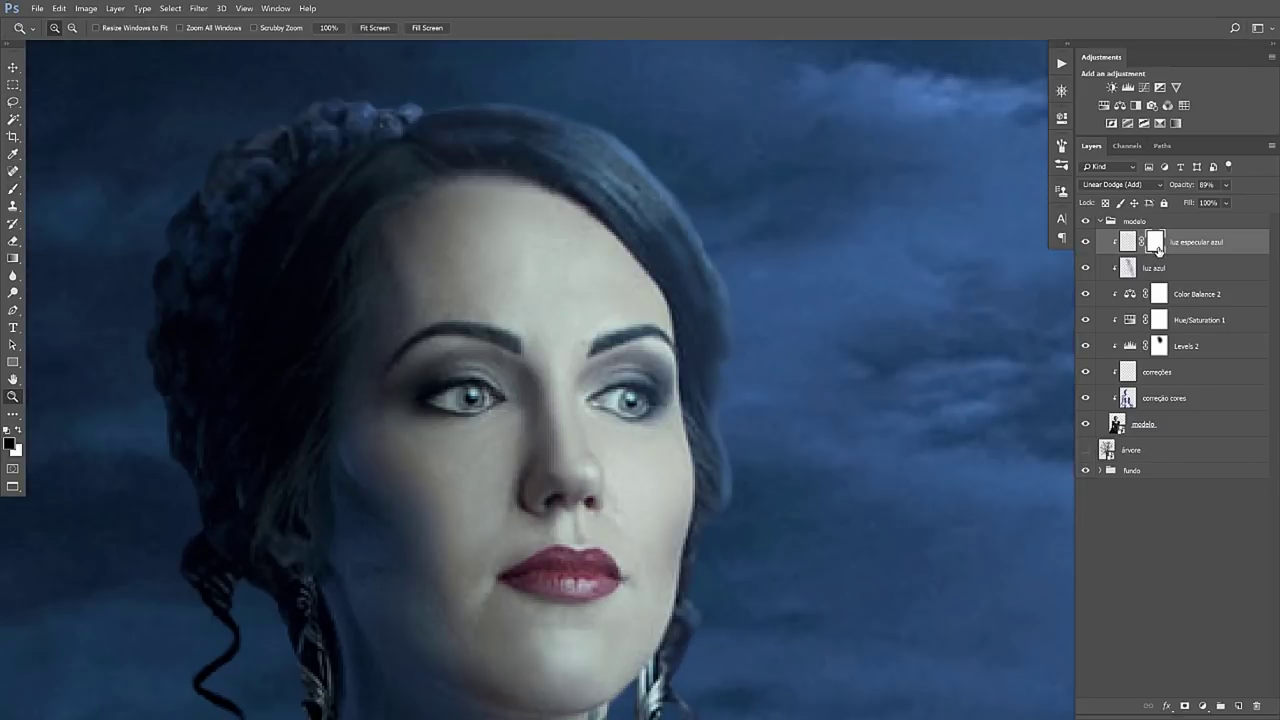
{"action": "key", "text": "b"}
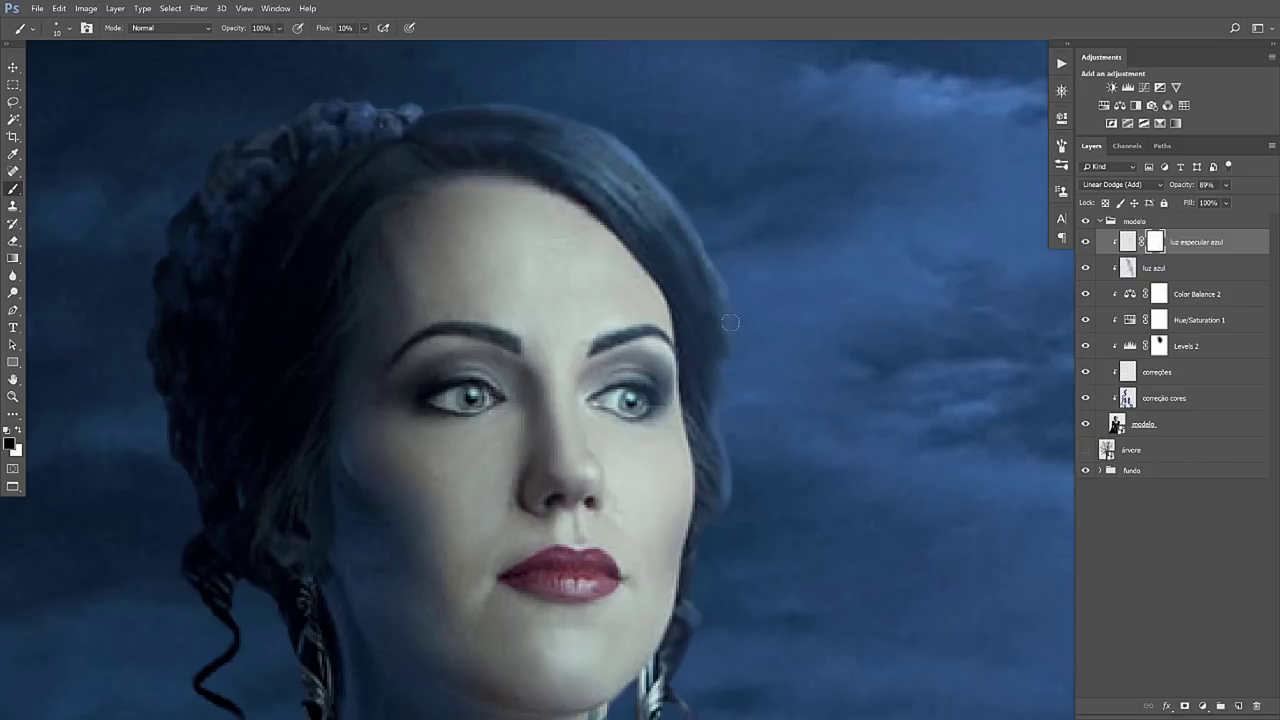
{"action": "key", "text": "x"}
{"action": "key", "text": "x"}
{"action": "key", "text": "ctrl+0"}
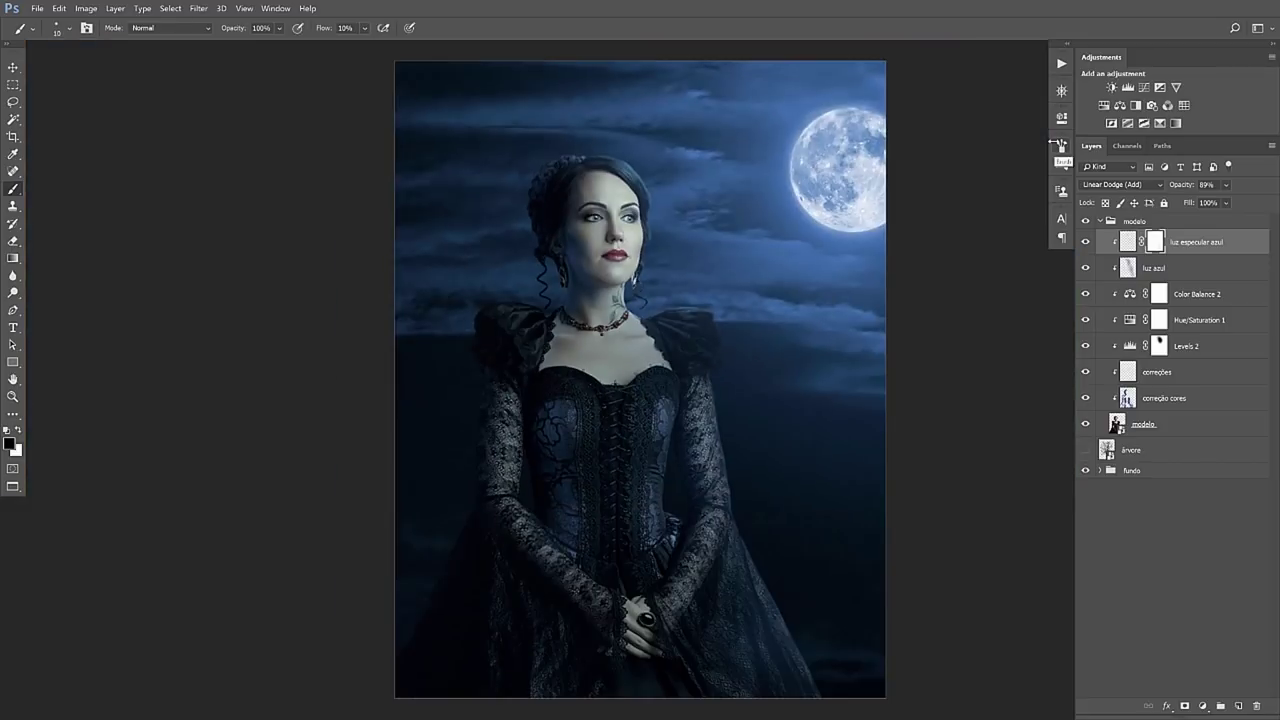
{"action": "left_click_drag", "start_coordinate": [674, 297], "coordinate": [602, 294]}
{"action": "key", "text": "v"}
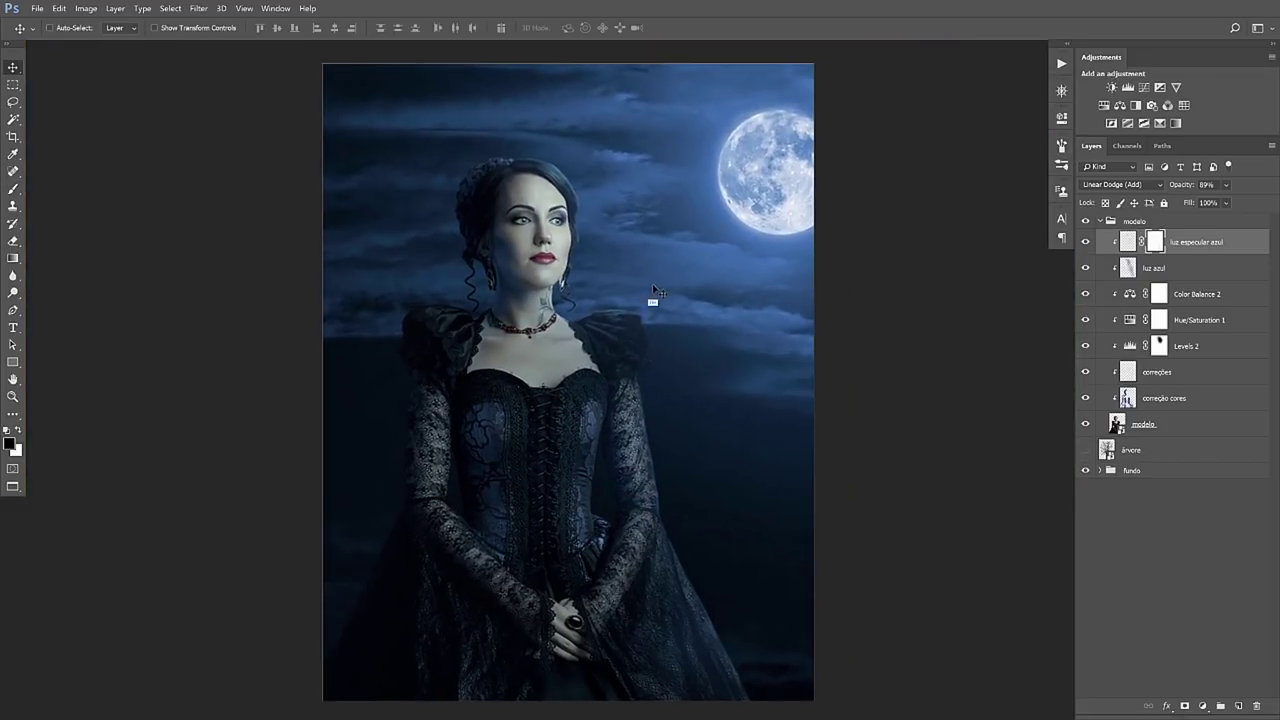
{"action": "key", "text": "b"}
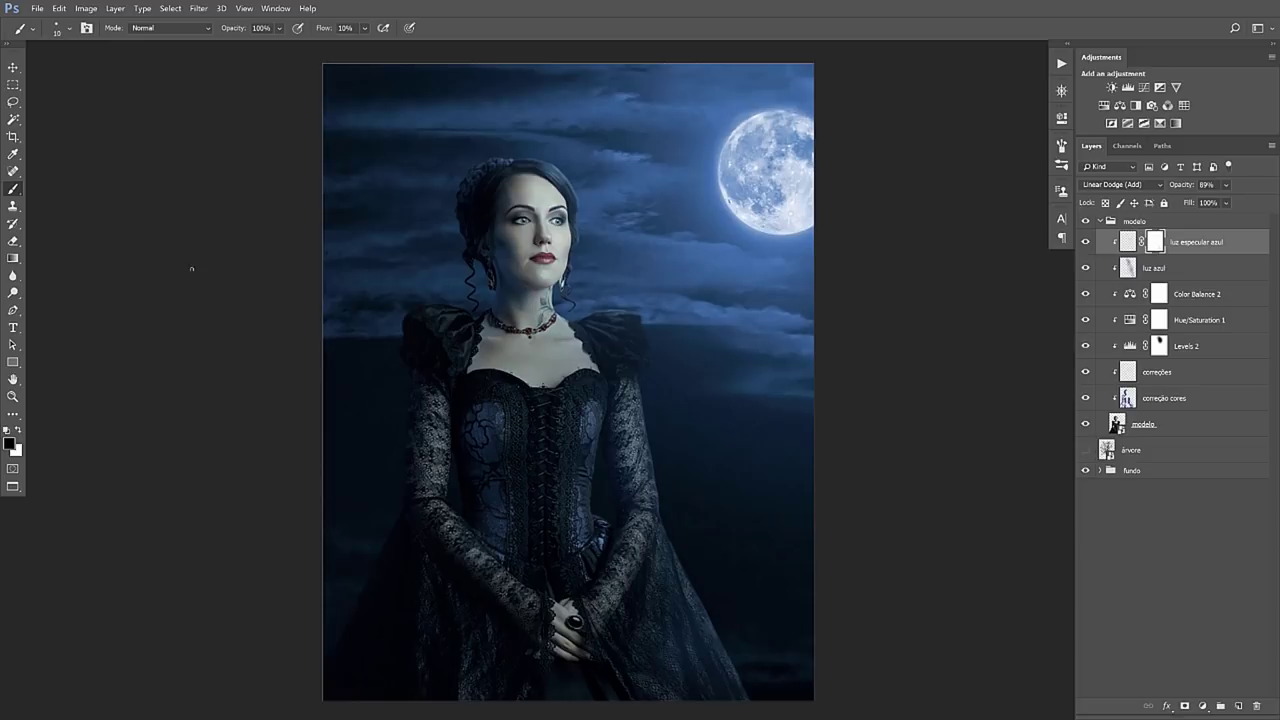
Select the Burn tool from the toning tools group
{"action": "left_click", "coordinate": [14, 292]}
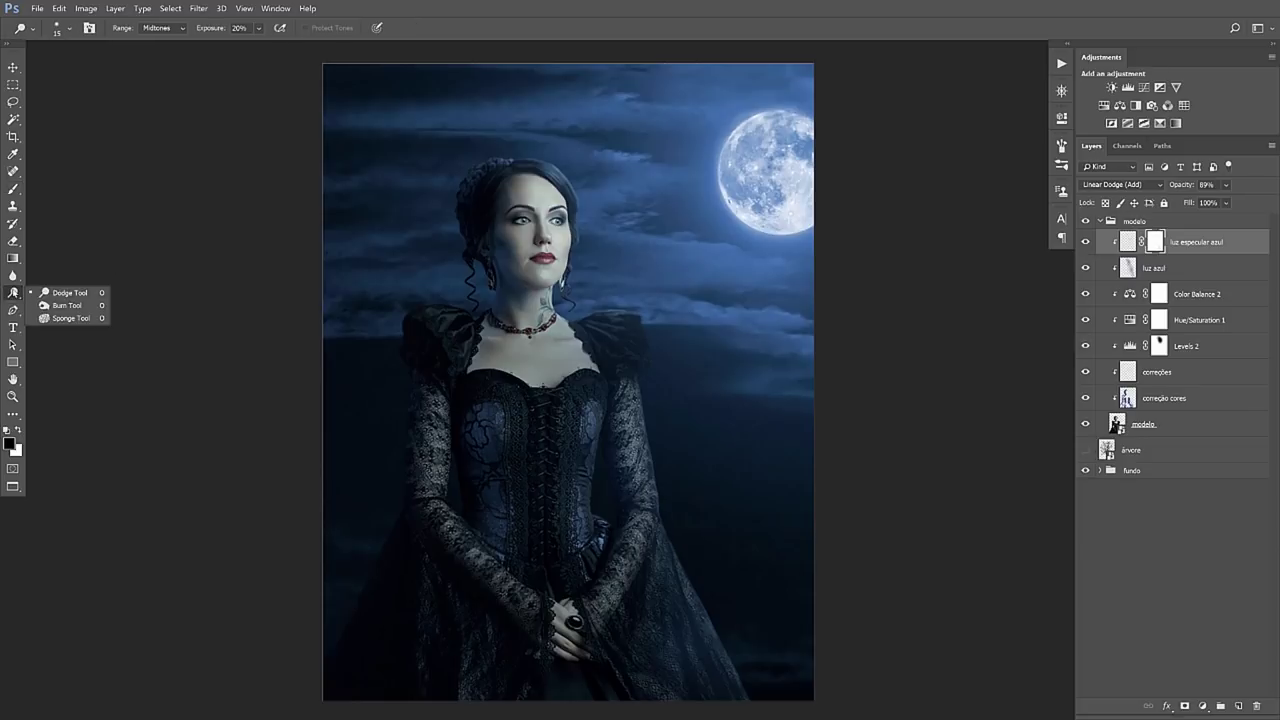
{"action": "left_click", "coordinate": [76, 293]}
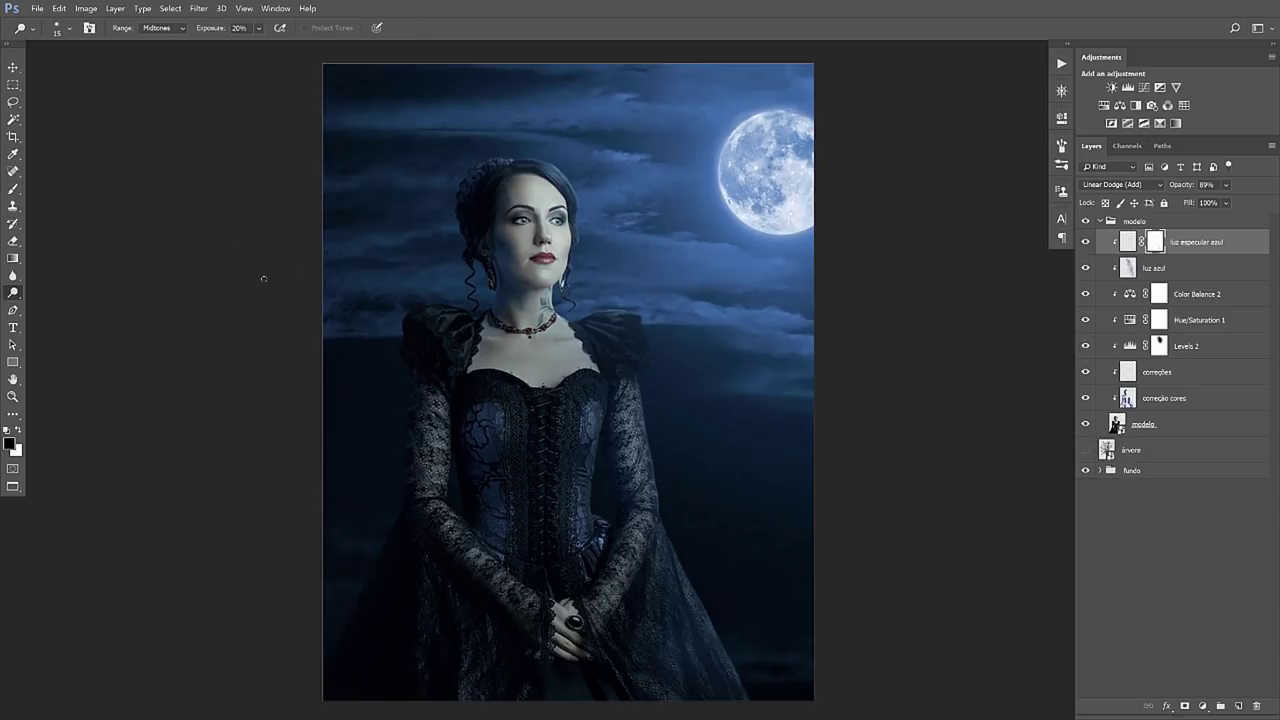
{"action": "left_click_drag", "start_coordinate": [14, 292], "coordinate": [55, 307]}
{"action": "left_click", "coordinate": [55, 305]}
Add a new layer clipped above luz especular azul, named 'db'
{"action": "left_click", "coordinate": [1238, 706]}
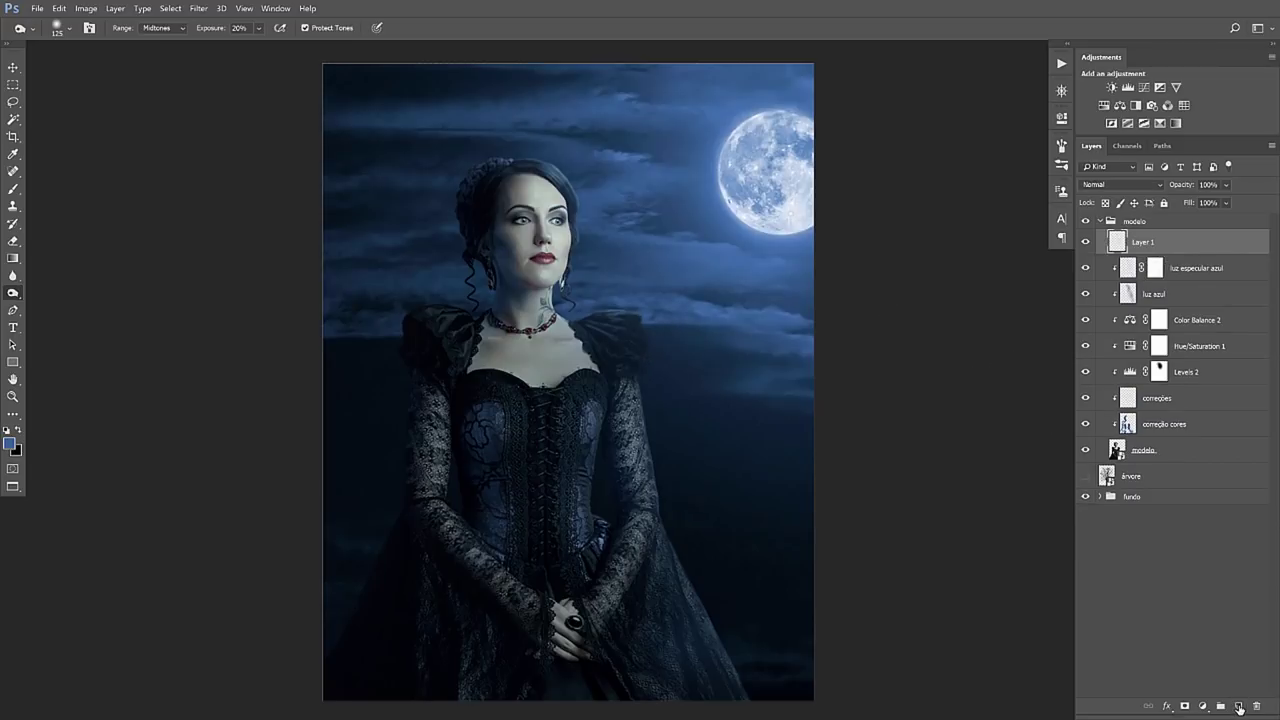
{"action": "left_click", "coordinate": [1184, 253], "text": "alt"}
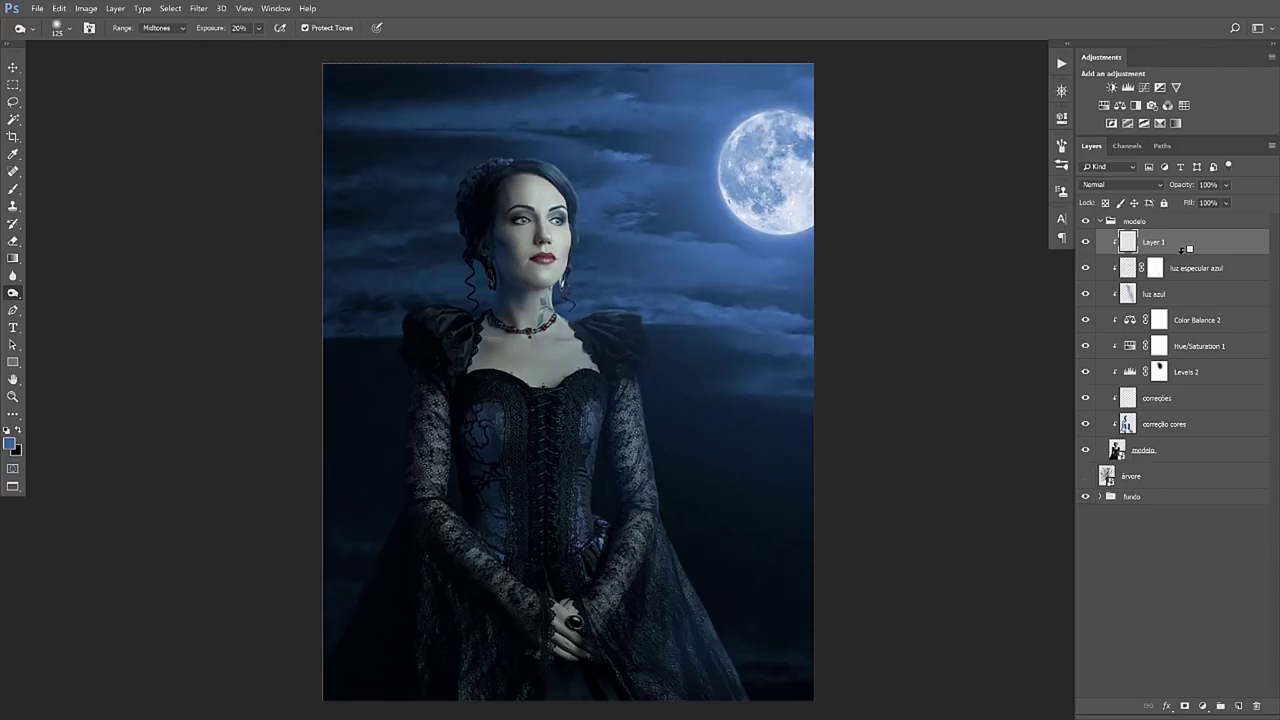
{"action": "double_click", "coordinate": [1154, 242]}
{"action": "type", "text": "db"}
{"action": "key", "text": "Return"}
Burn the clouds just left of the moon
{"action": "right_click", "coordinate": [13, 292]}
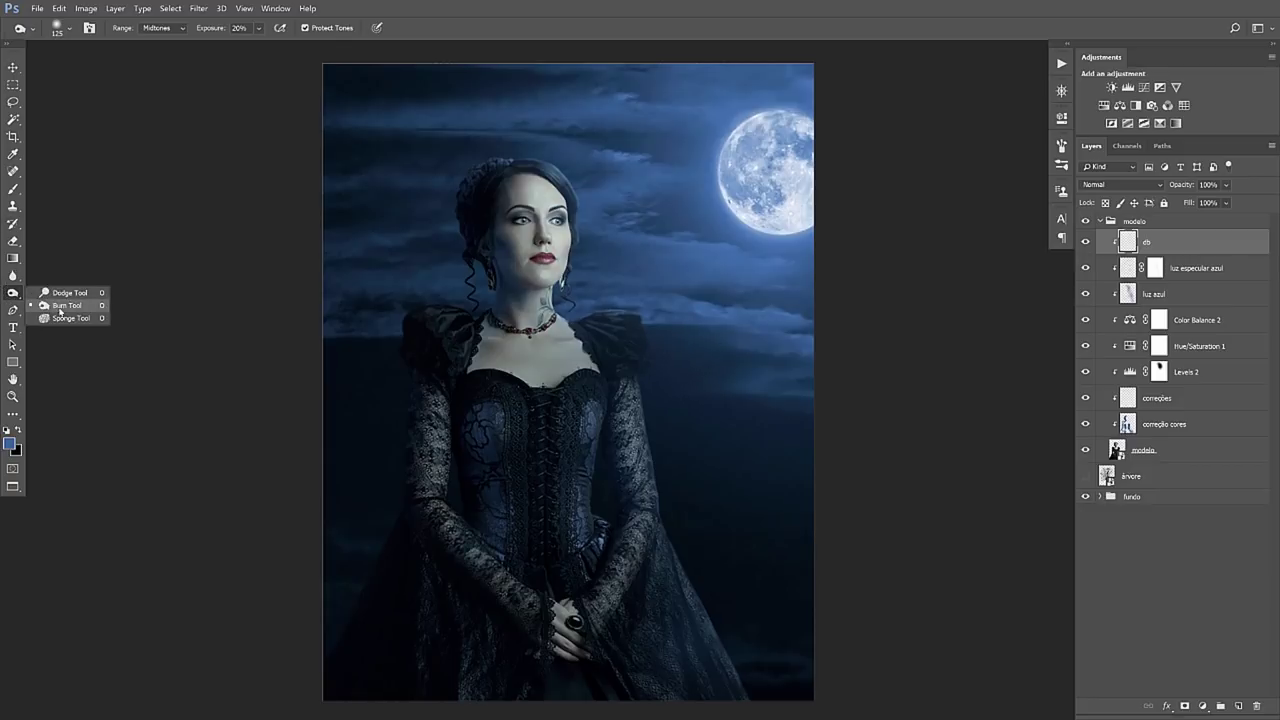
{"action": "left_click", "coordinate": [62, 305]}
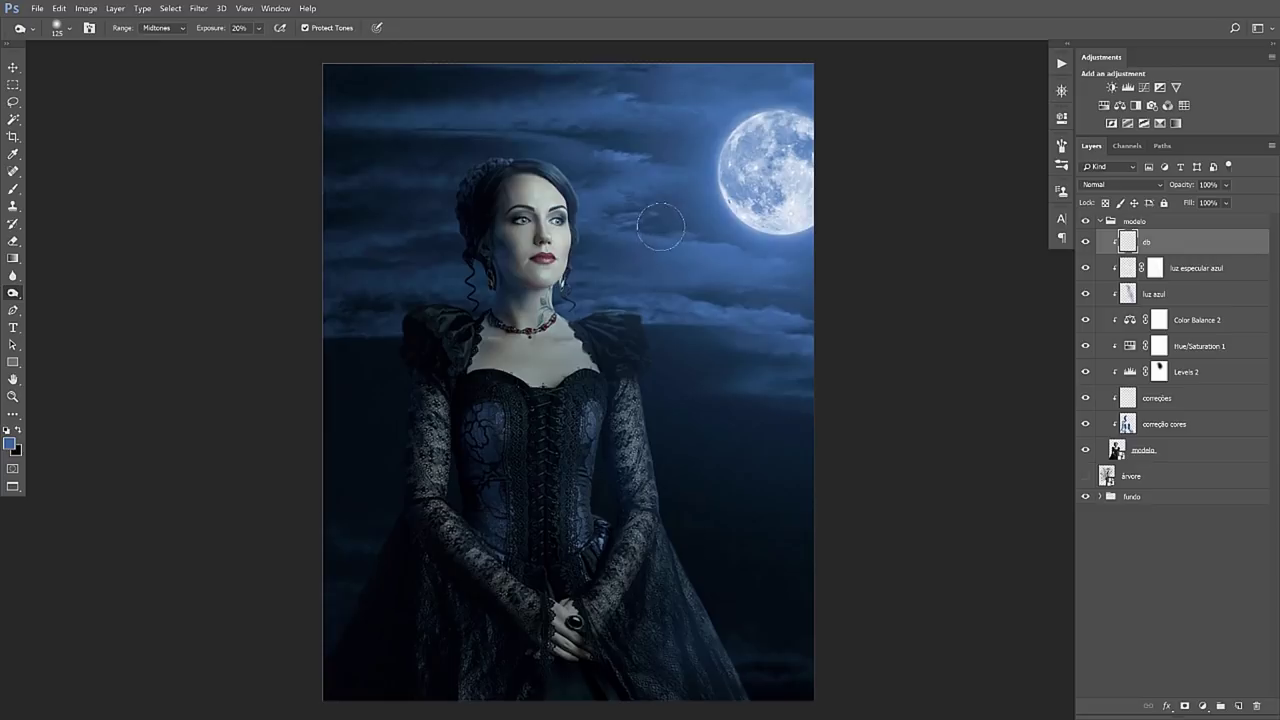
{"action": "mouse_move", "coordinate": [660, 228]}
{"action": "left_mouse_down"}
{"action": "mouse_move", "coordinate": [632, 210]}
{"action": "mouse_move", "coordinate": [604, 263]}
{"action": "mouse_move", "coordinate": [616, 160]}
{"action": "left_mouse_up"}
Fill the db layer with 50% Gray via Edit > Fill
{"action": "key", "text": "i"}
{"action": "key", "text": "shift+F5"}
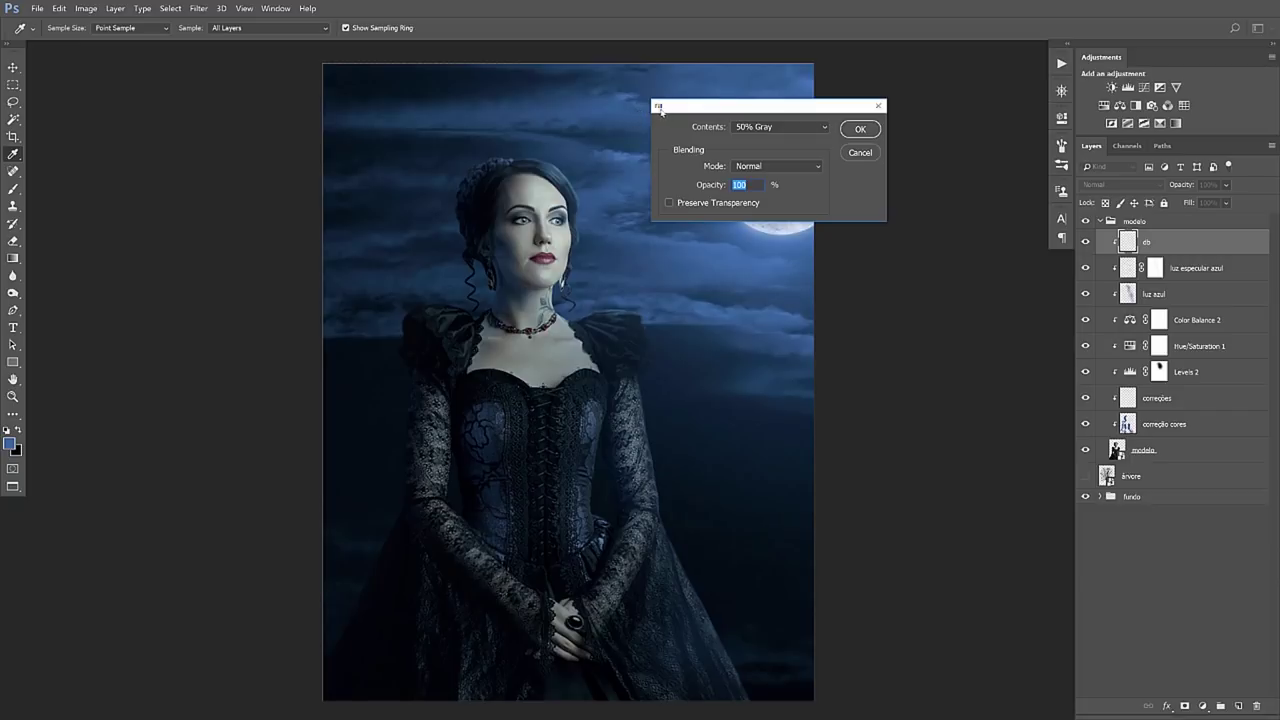
{"action": "key", "text": "Escape"}
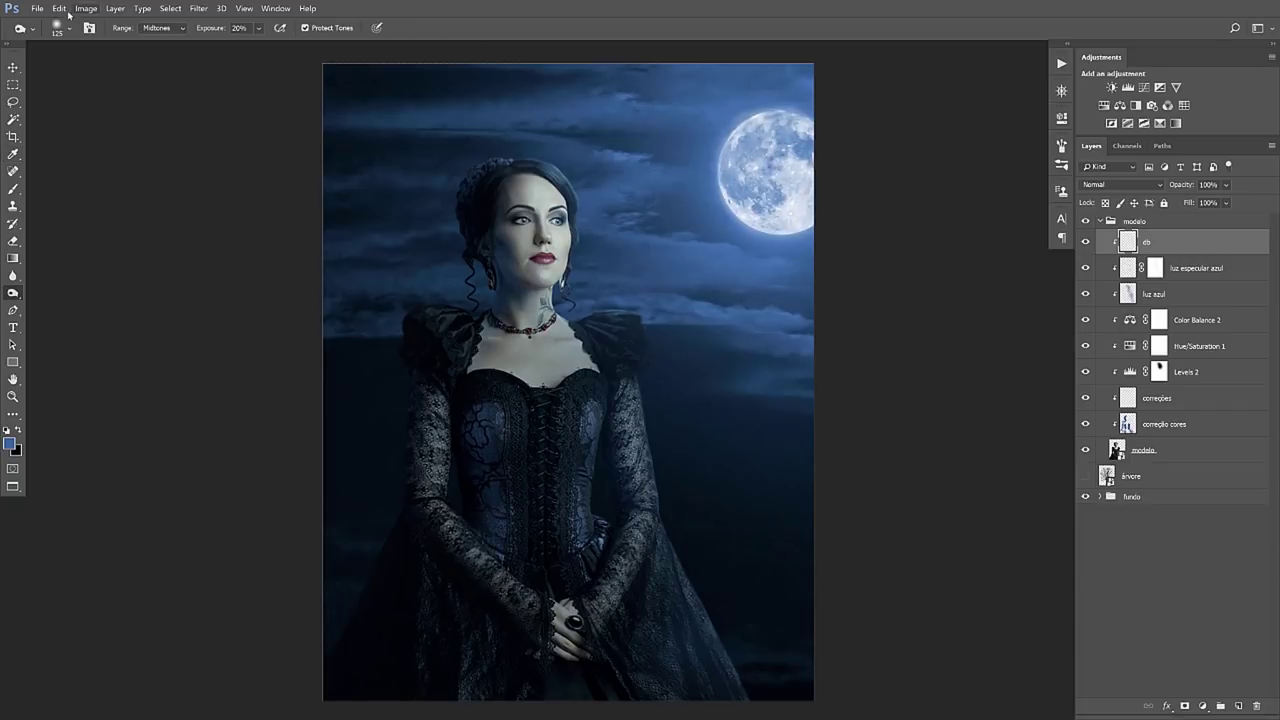
{"action": "left_click", "coordinate": [59, 8]}
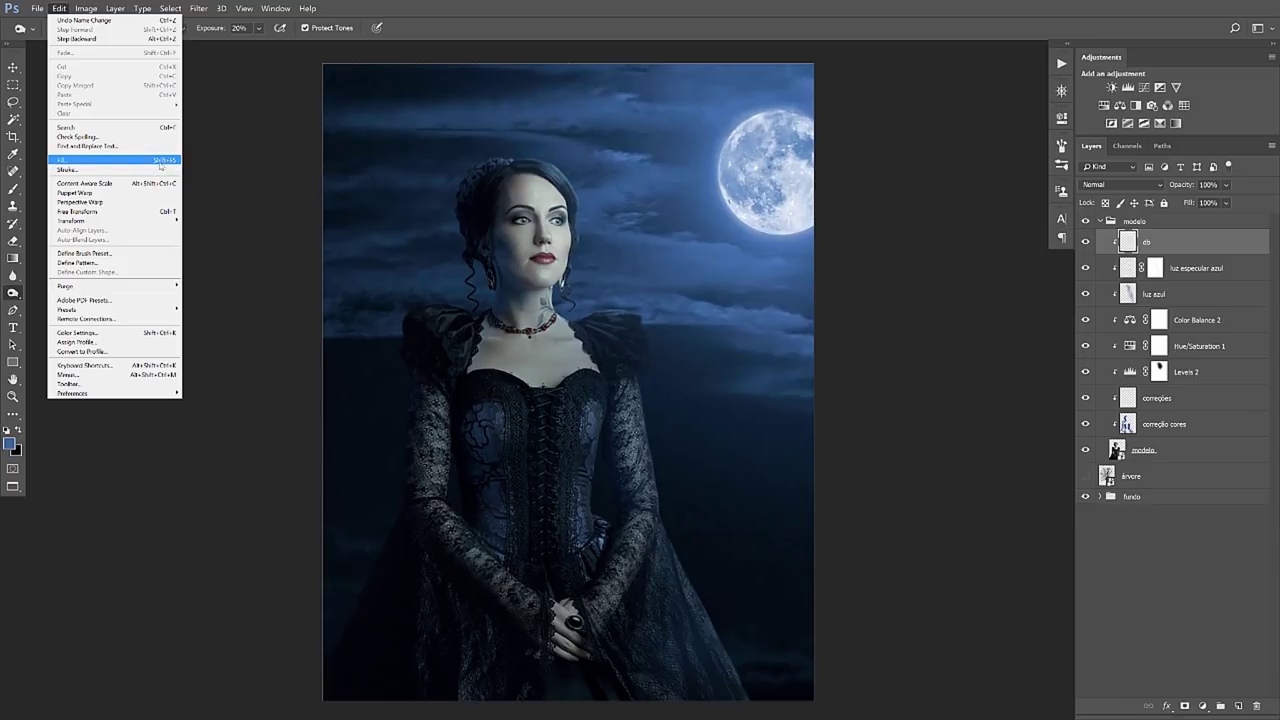
{"action": "left_click", "coordinate": [124, 162]}
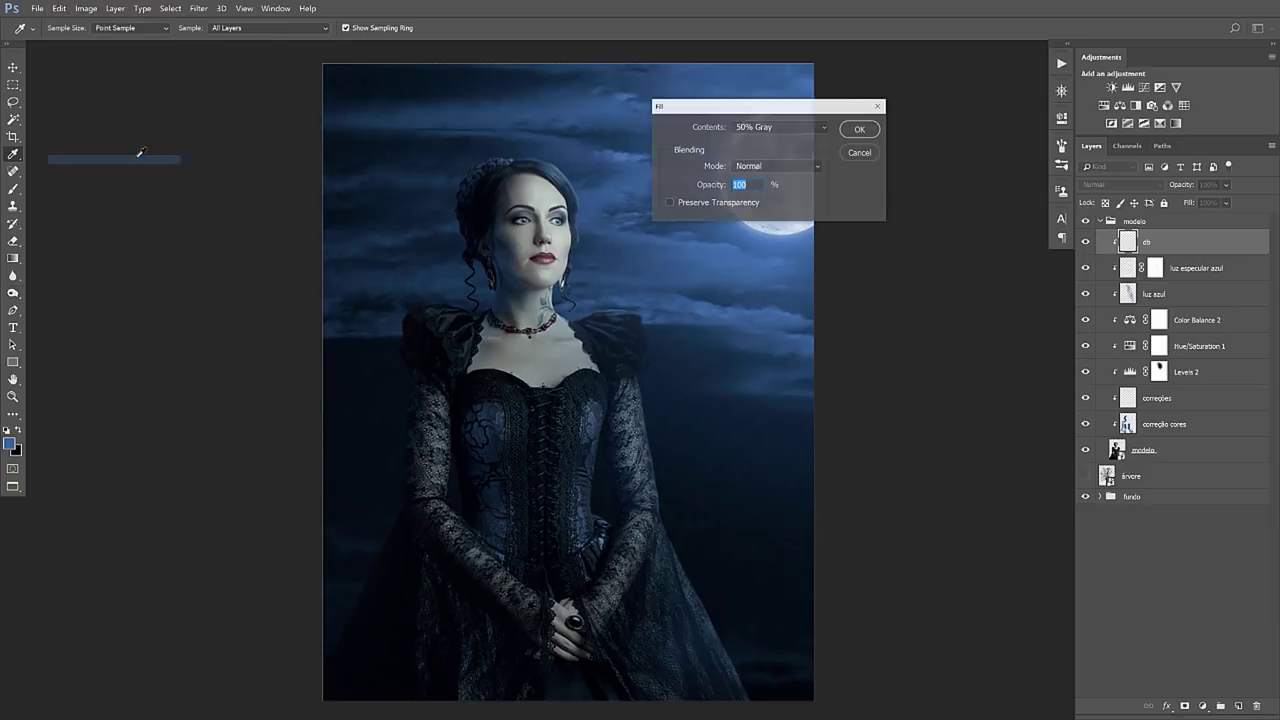
{"action": "left_click", "coordinate": [760, 128]}
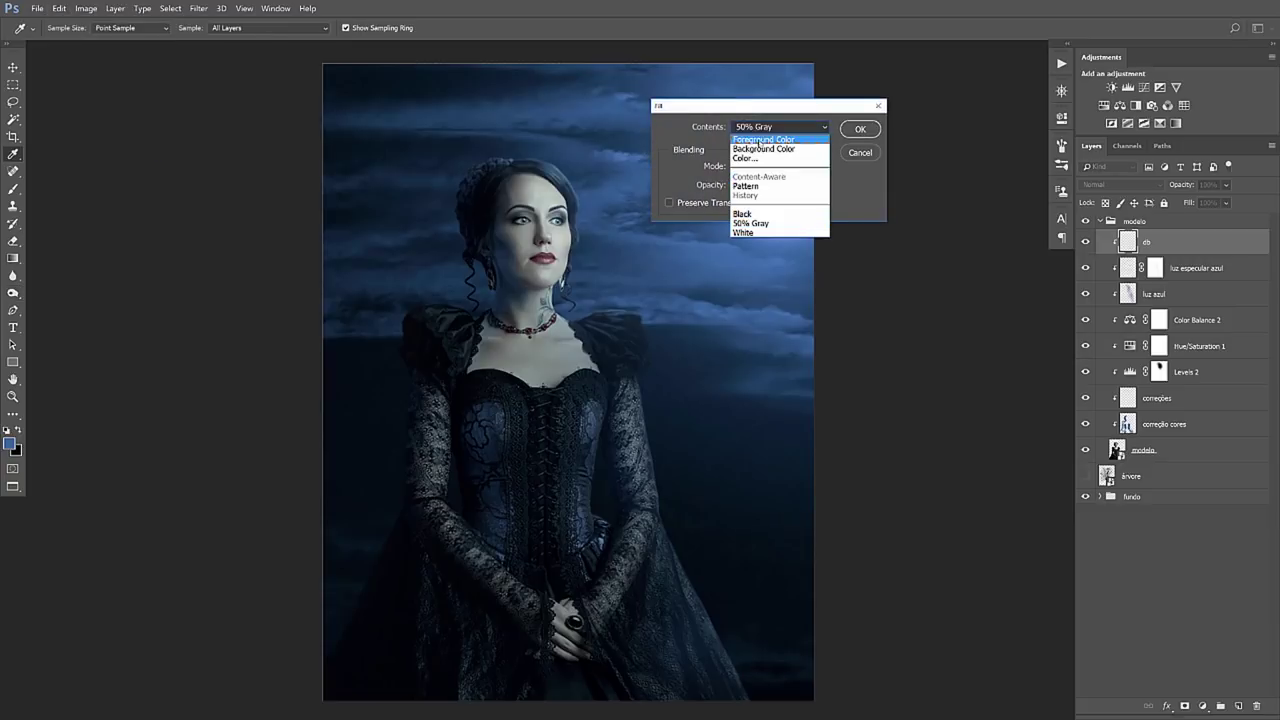
{"action": "left_click", "coordinate": [765, 223]}
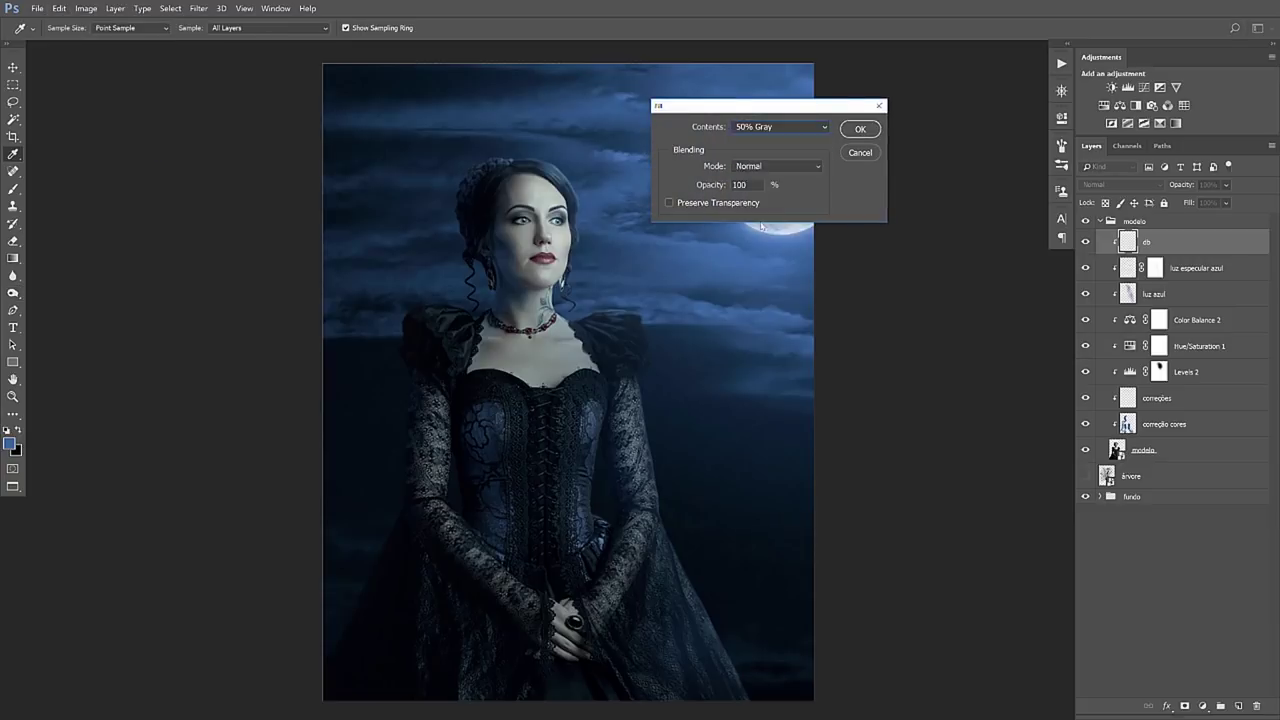
{"action": "left_click", "coordinate": [862, 130]}
Test dodge and burn strokes over the head, neck and chest
{"action": "key", "text": "o"}
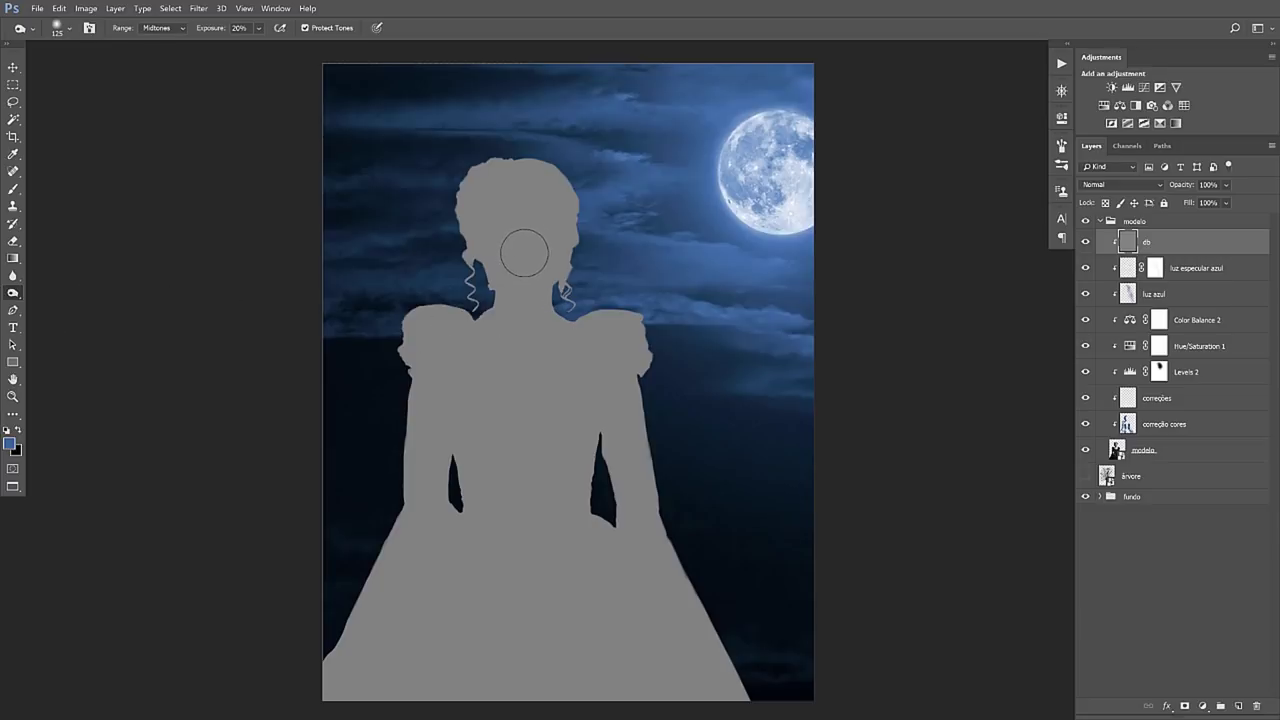
{"action": "mouse_move", "coordinate": [523, 222]}
{"action": "left_mouse_down"}
{"action": "mouse_move", "coordinate": [499, 272]}
{"action": "mouse_move", "coordinate": [511, 357]}
{"action": "mouse_move", "coordinate": [545, 402]}
{"action": "mouse_move", "coordinate": [610, 395]}
{"action": "left_mouse_up"}
{"action": "right_click", "coordinate": [13, 292]}
{"action": "left_click", "coordinate": [60, 303]}
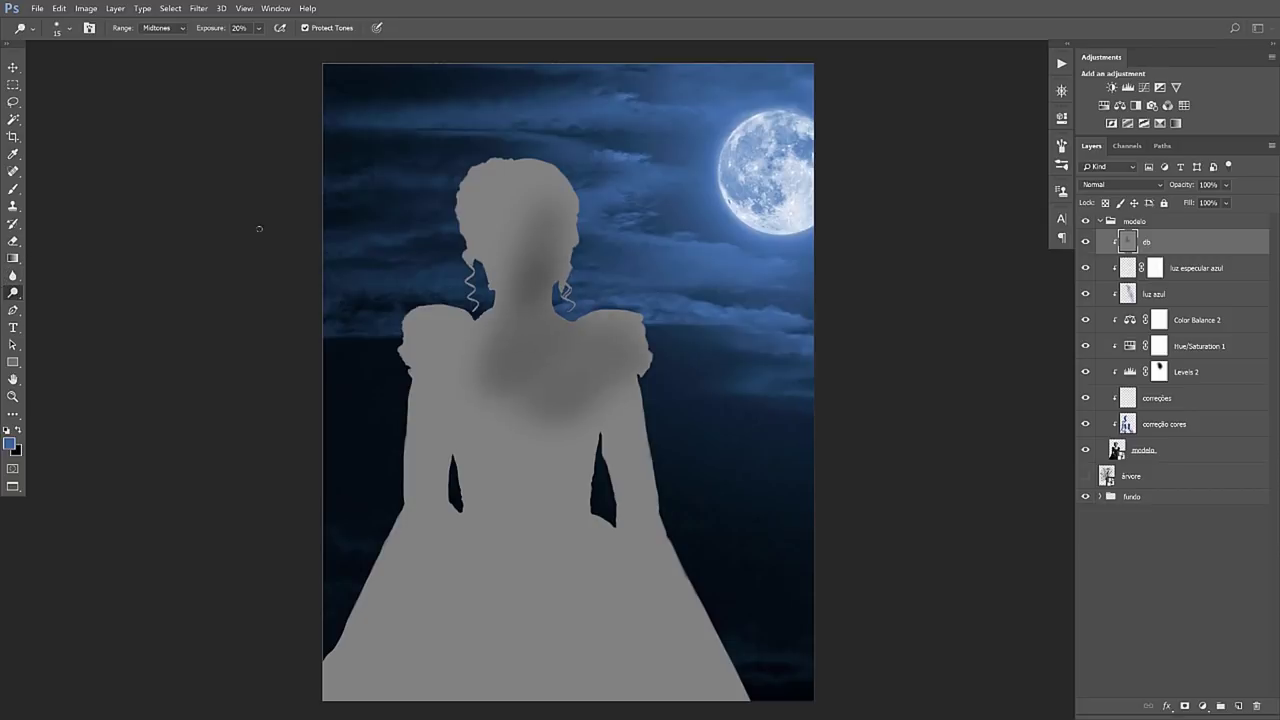
{"action": "mouse_move", "coordinate": [471, 252]}
{"action": "left_mouse_down"}
{"action": "mouse_move", "coordinate": [500, 285]}
{"action": "mouse_move", "coordinate": [505, 388]}
{"action": "left_mouse_up"}
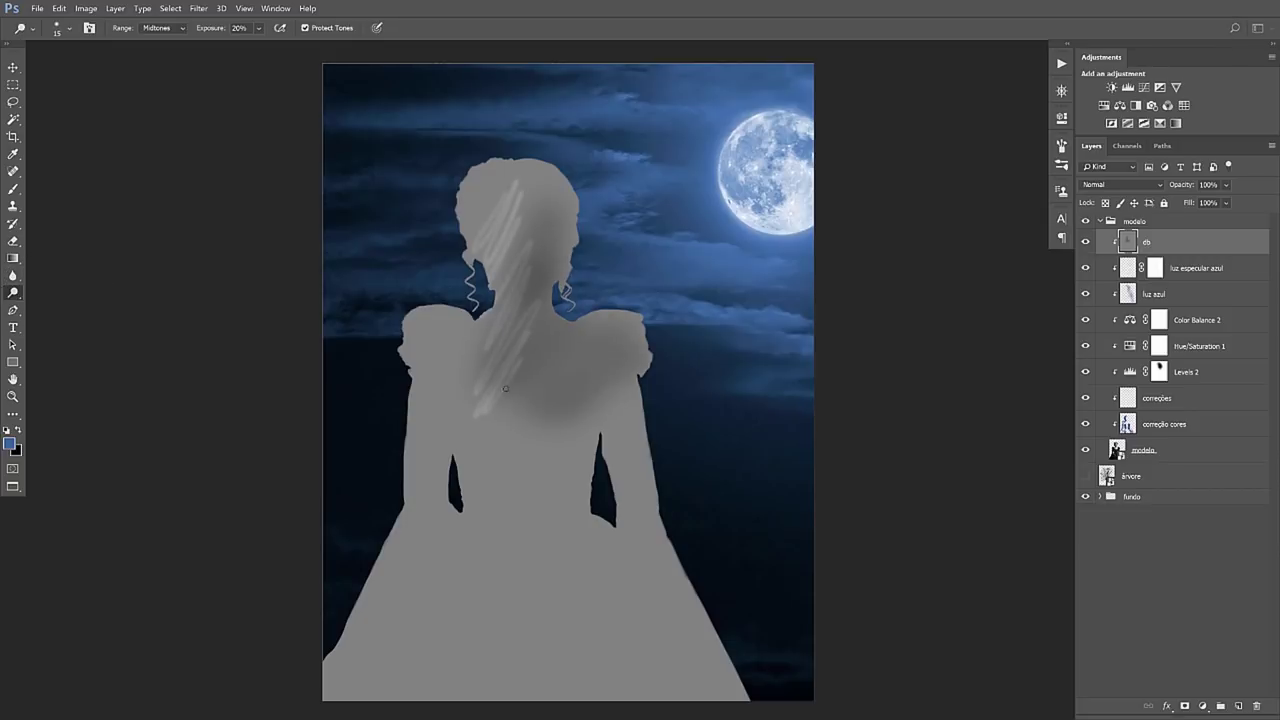
{"action": "left_click_drag", "start_coordinate": [525, 322], "coordinate": [516, 360]}
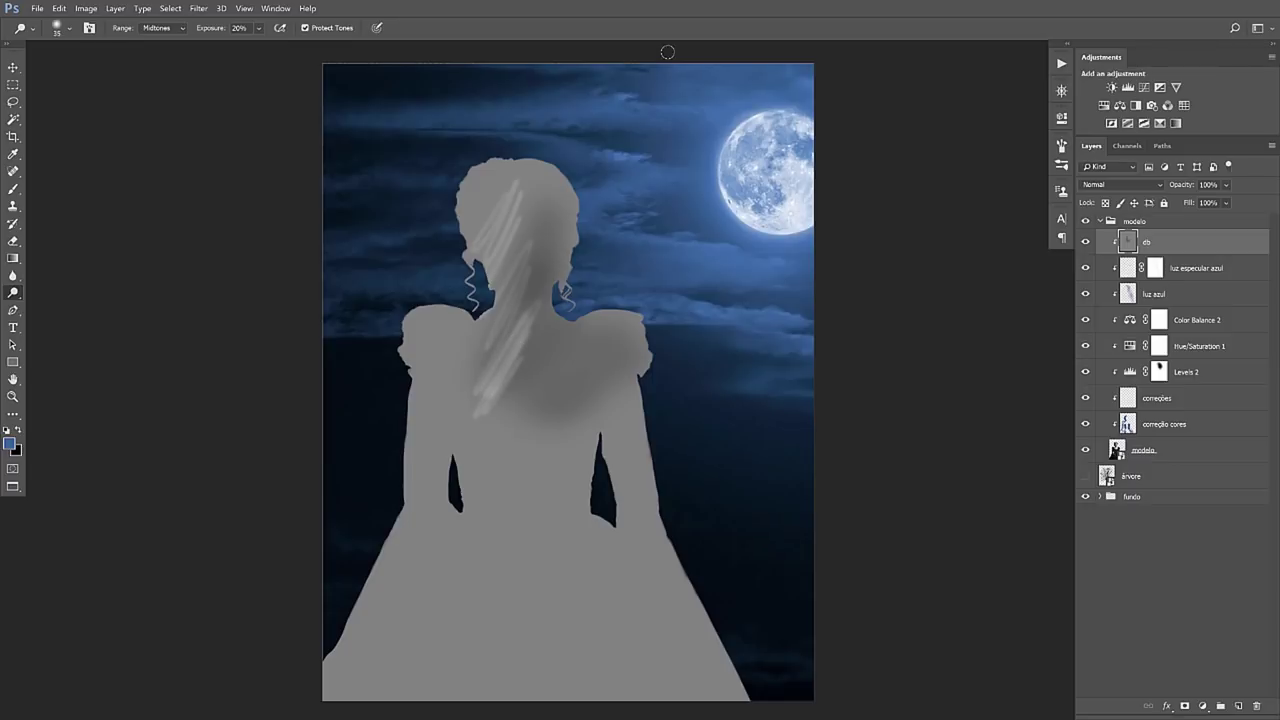
Refill db with 50% gray to clear the tests and set it to Overlay
{"action": "key", "text": "shift+BackSpace"}
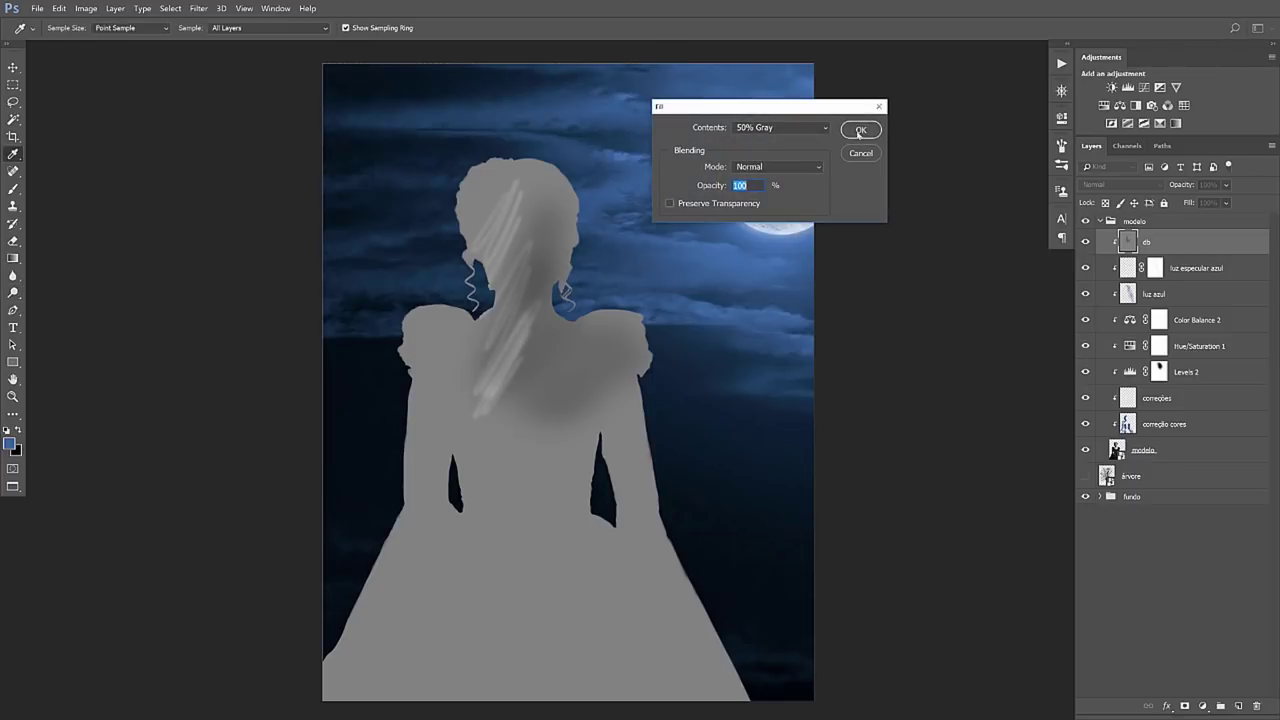
{"action": "left_click", "coordinate": [862, 131]}
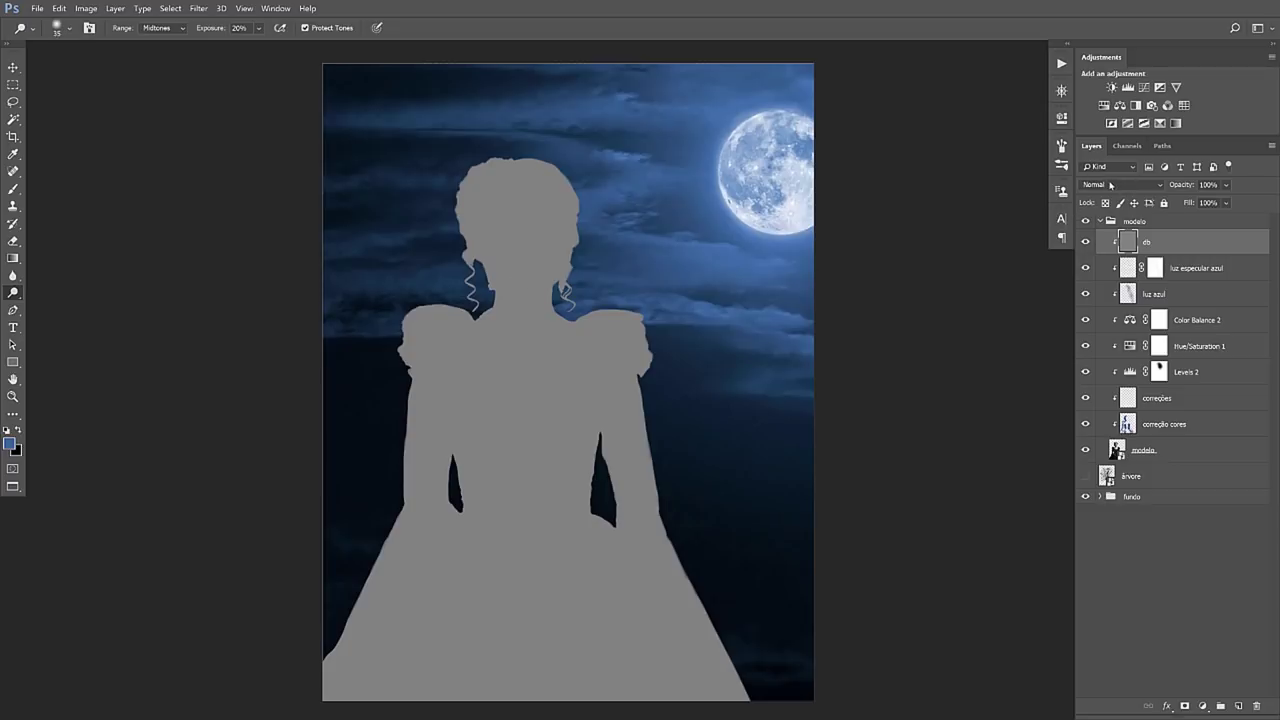
{"action": "left_click", "coordinate": [1110, 185]}
{"action": "left_click", "coordinate": [1103, 319]}
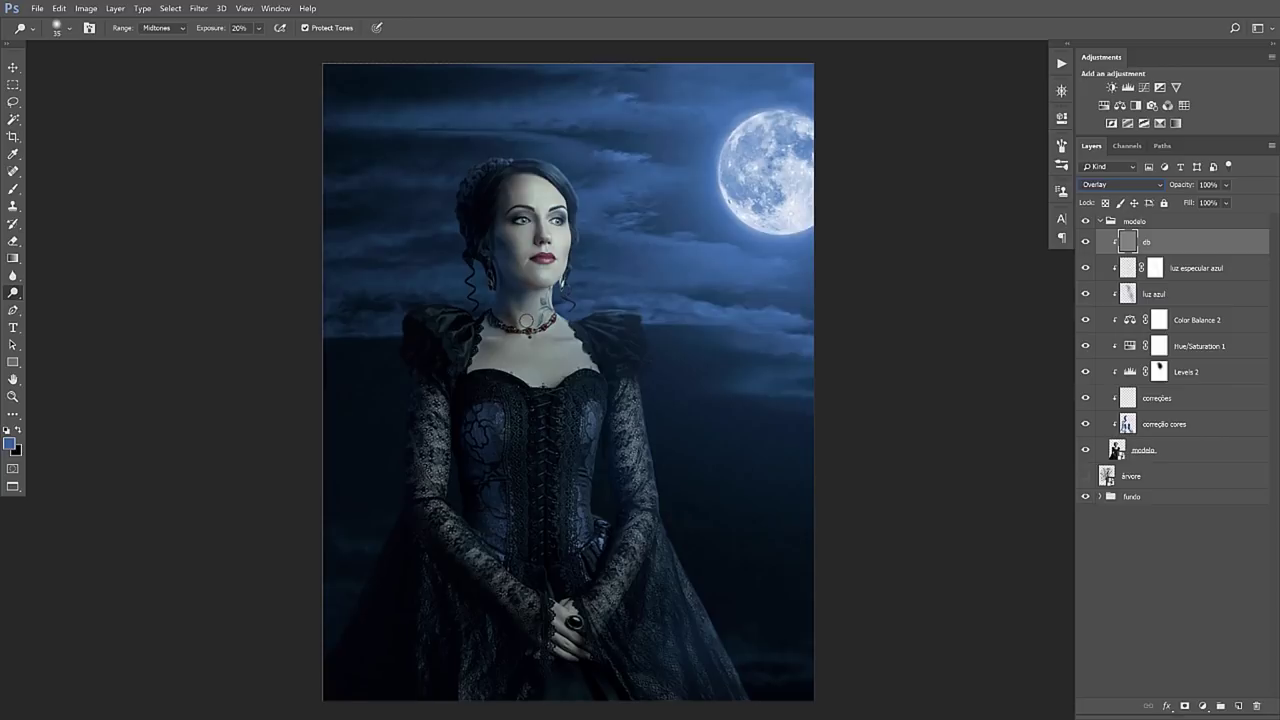
Try burn and dodge strokes on the face and neck, undoing both
{"action": "right_click", "coordinate": [13, 296]}
{"action": "left_click", "coordinate": [60, 303]}
{"action": "left_click_drag", "start_coordinate": [530, 200], "coordinate": [528, 265]}
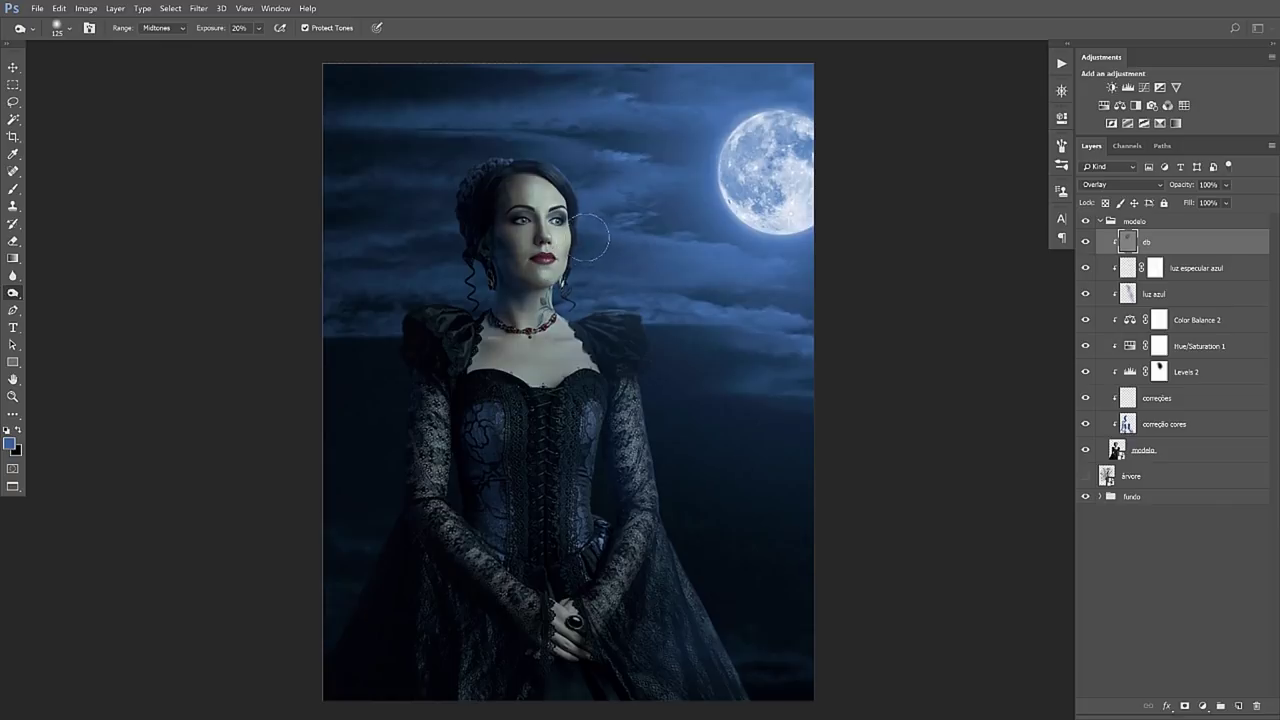
{"action": "key", "text": "ctrl+z"}
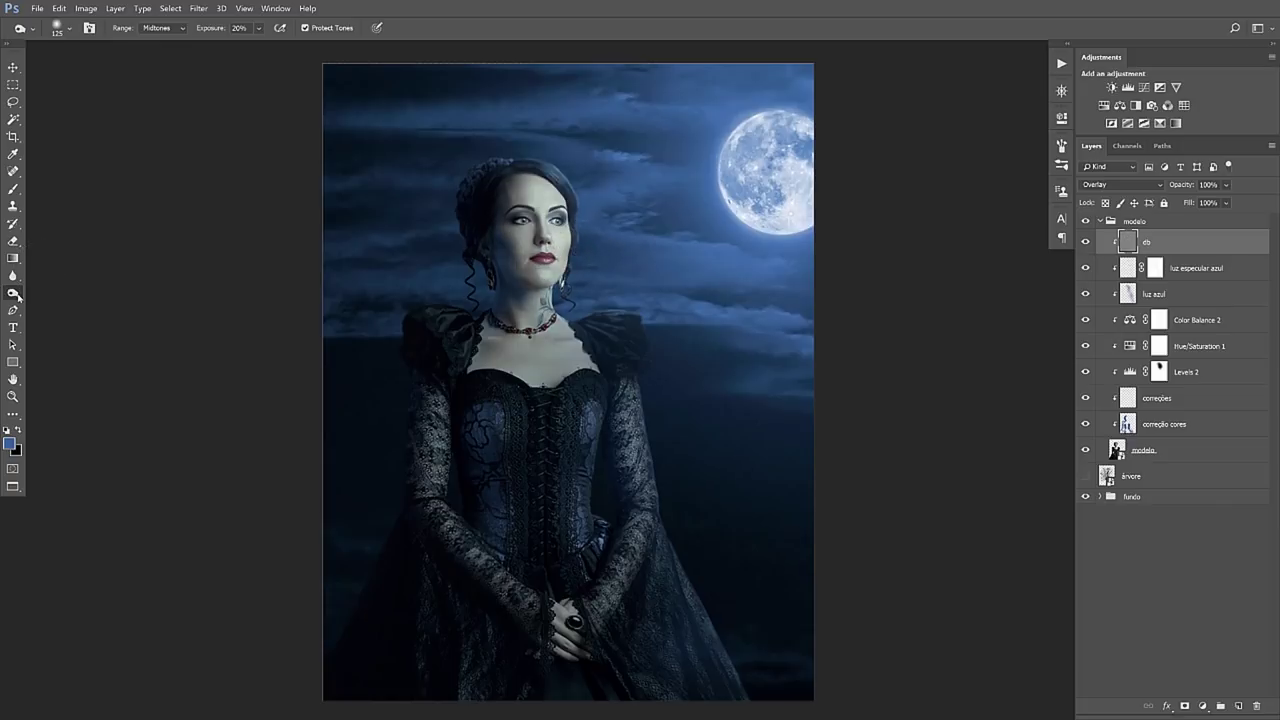
{"action": "right_click", "coordinate": [13, 292]}
{"action": "left_click", "coordinate": [50, 291]}
{"action": "left_click_drag", "start_coordinate": [553, 293], "coordinate": [558, 213]}
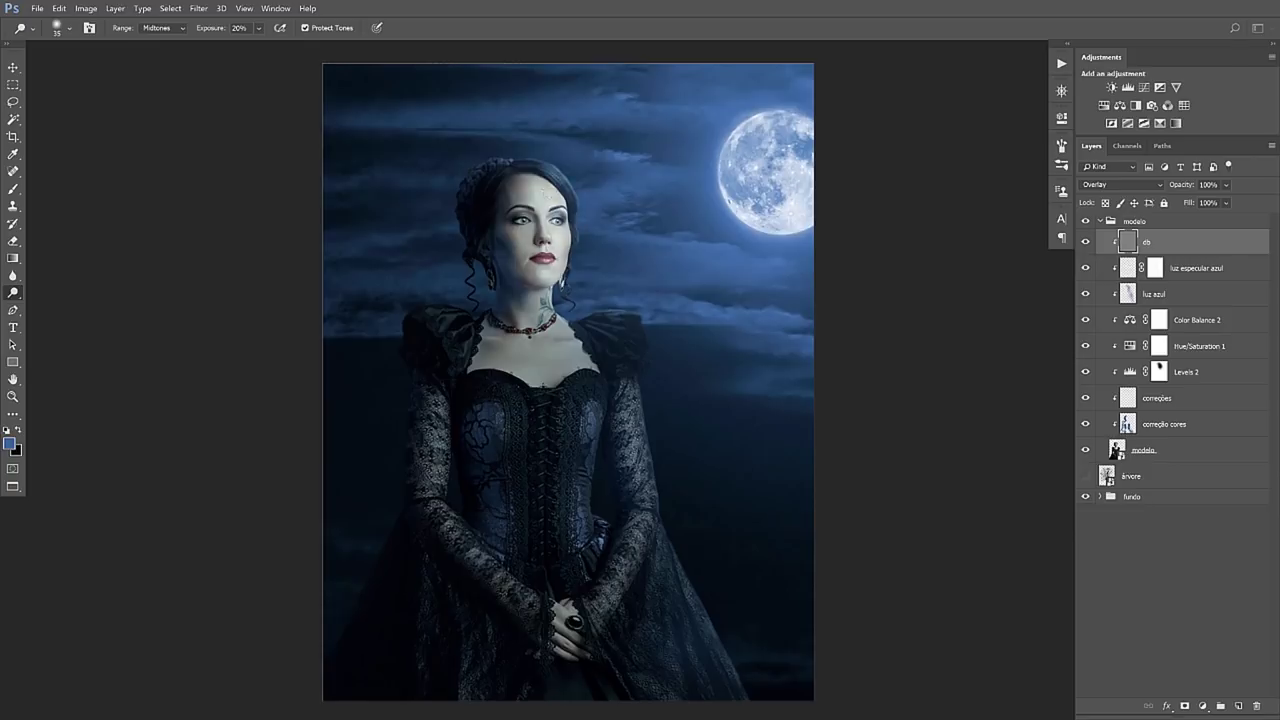
{"action": "key", "text": "ctrl+z"}
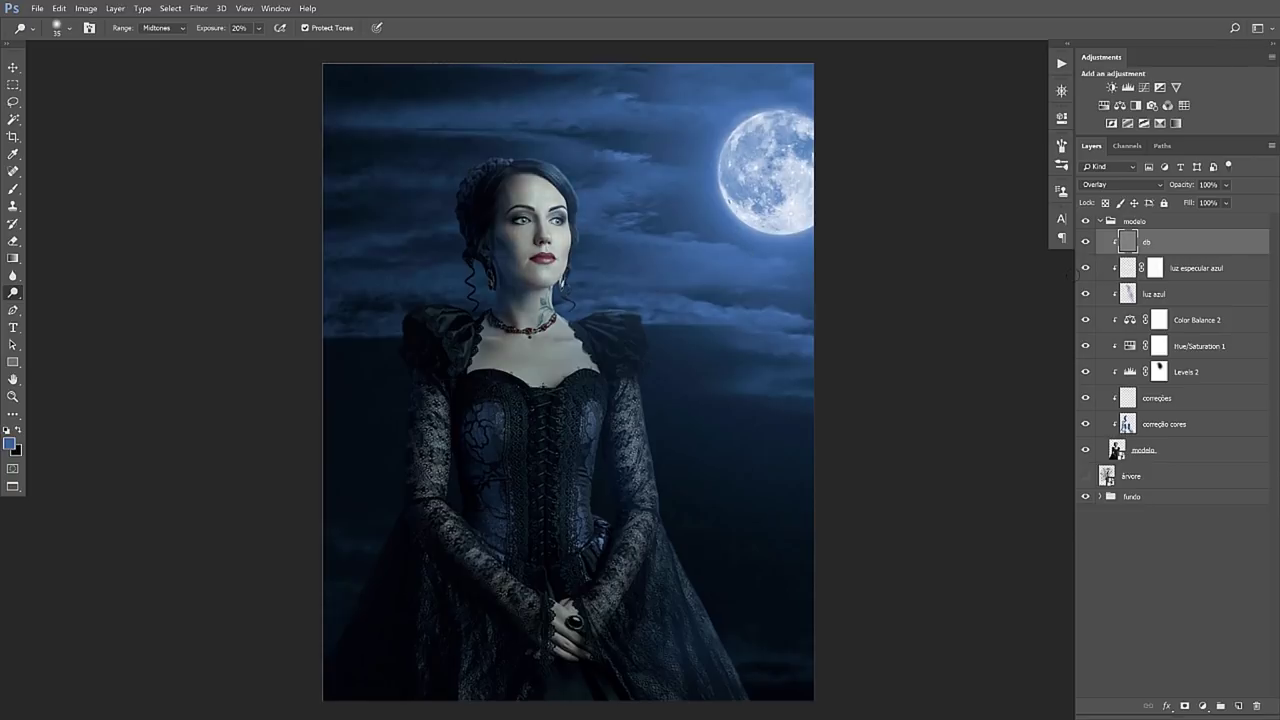
{"action": "key", "text": "Return"}
Burn the gown with the Burn tool, resizing the brush between 400 and 50, ending at 80
{"action": "right_click", "coordinate": [13, 292]}
{"action": "left_click", "coordinate": [55, 309]}
{"action": "key", "text": "bracketright"}
{"action": "key", "text": "bracketright"}
{"action": "key", "text": "bracketright"}
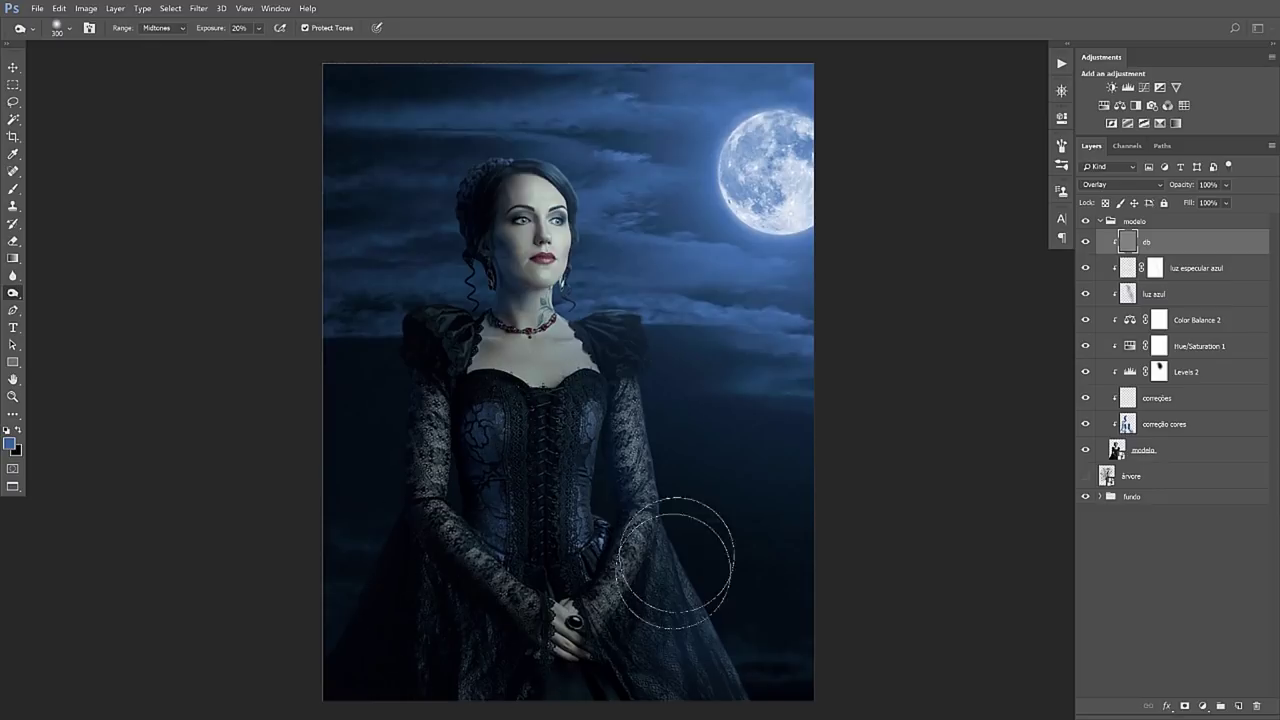
{"action": "key", "text": "bracketright"}
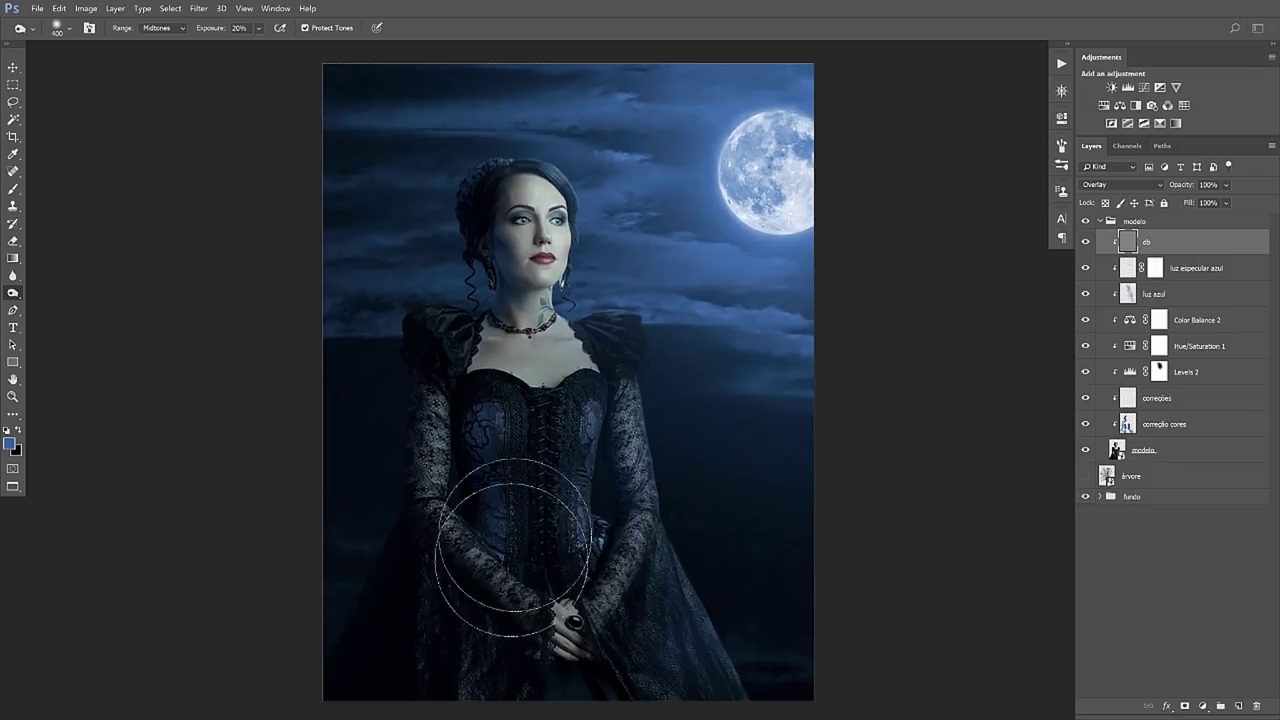
{"action": "key", "text": "bracketright"}
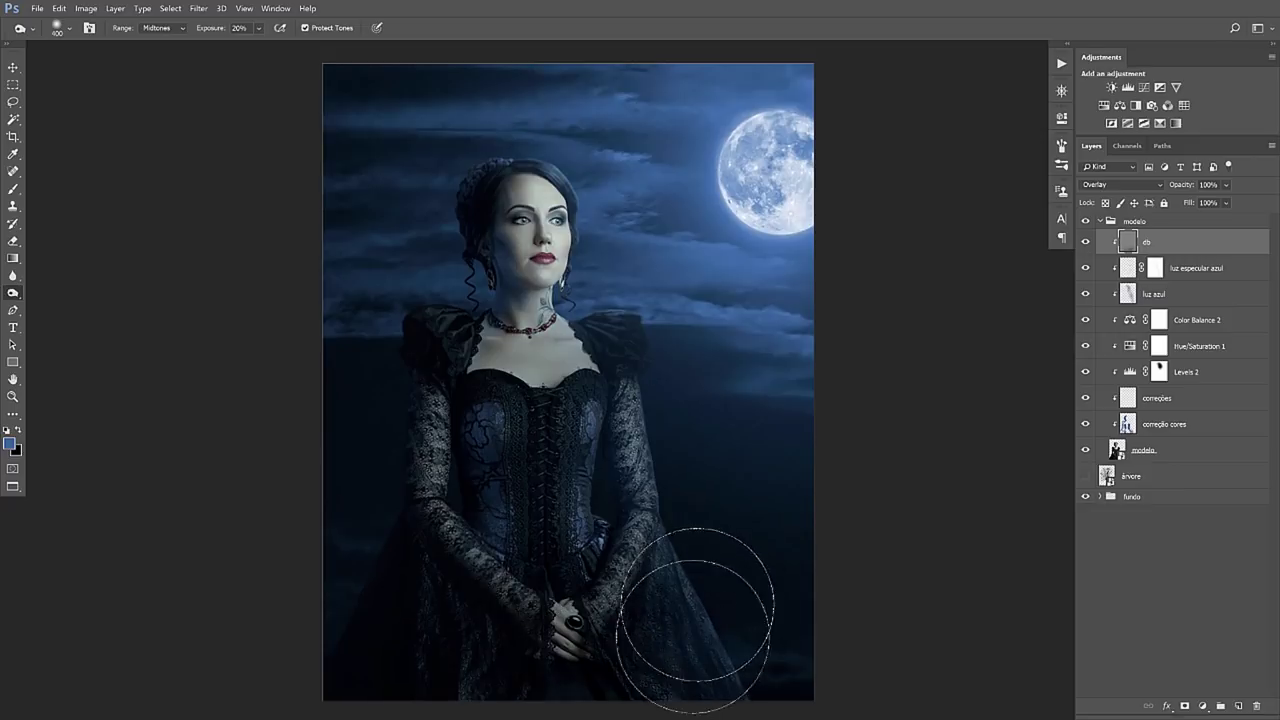
{"action": "key", "text": "bracketleft"}
{"action": "key", "text": "bracketleft"}
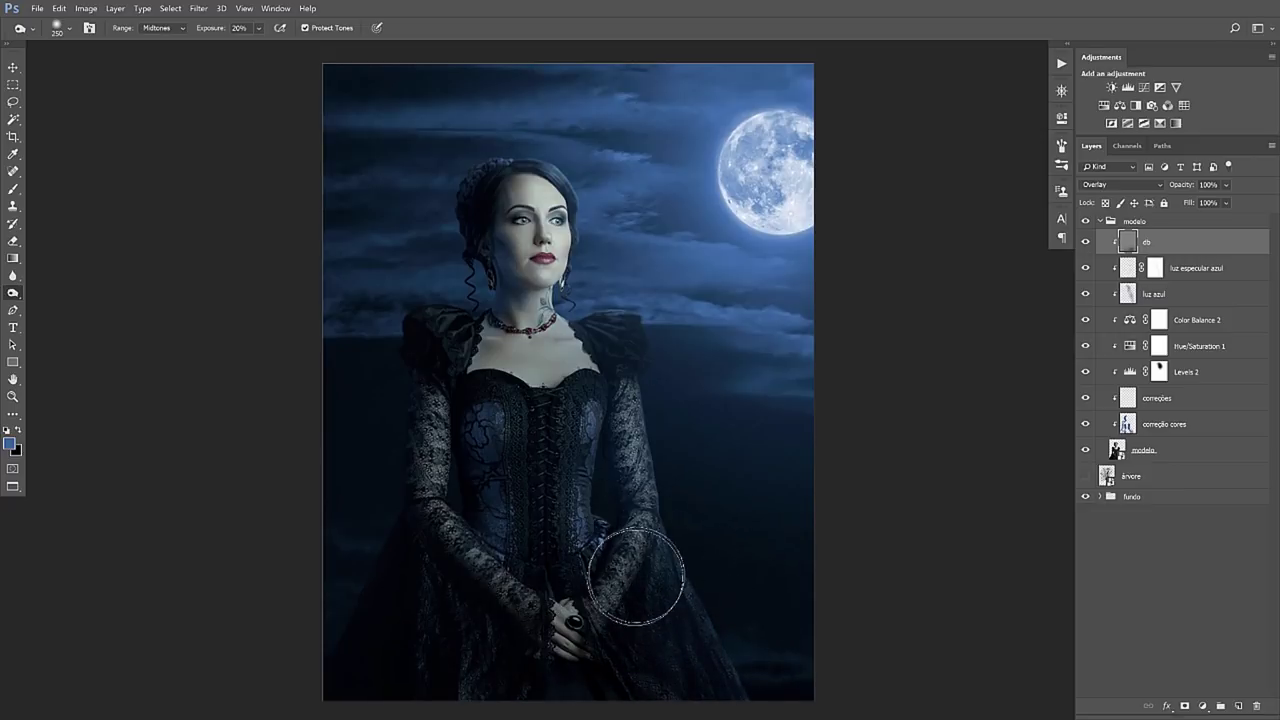
{"action": "key", "text": "bracketleft"}
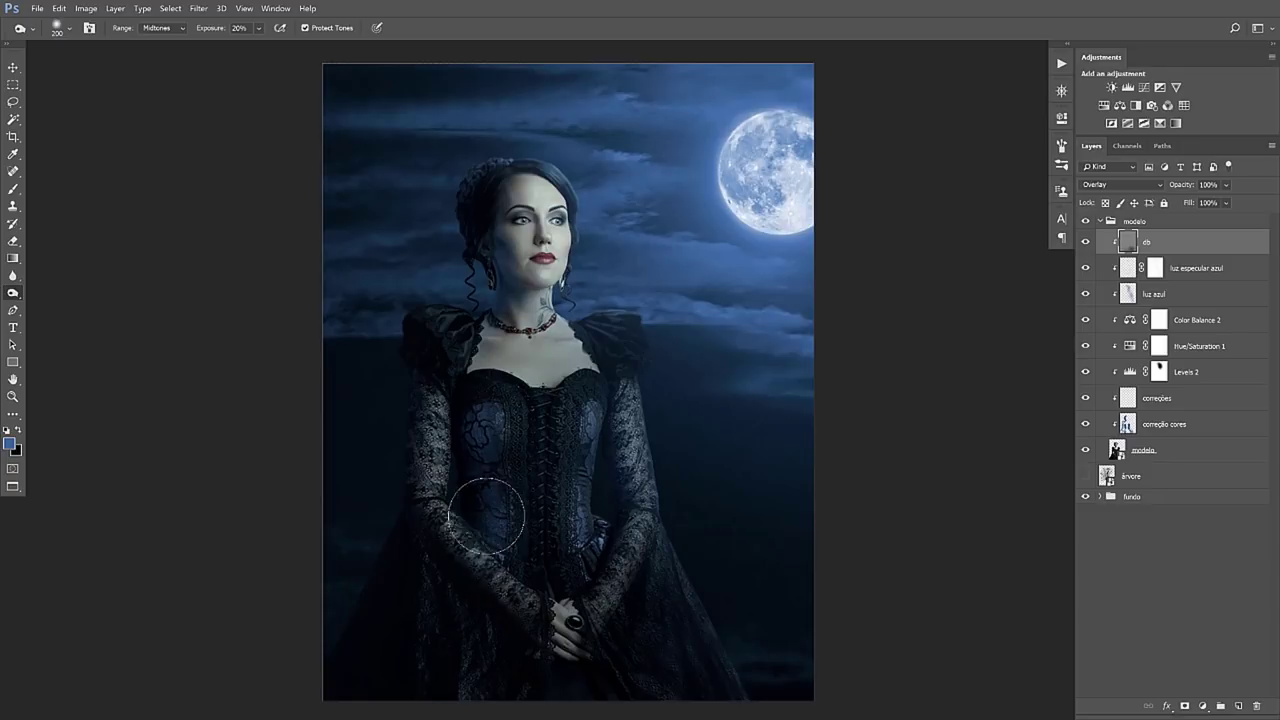
{"action": "key", "text": "bracketleft"}
{"action": "key", "text": "bracketleft"}
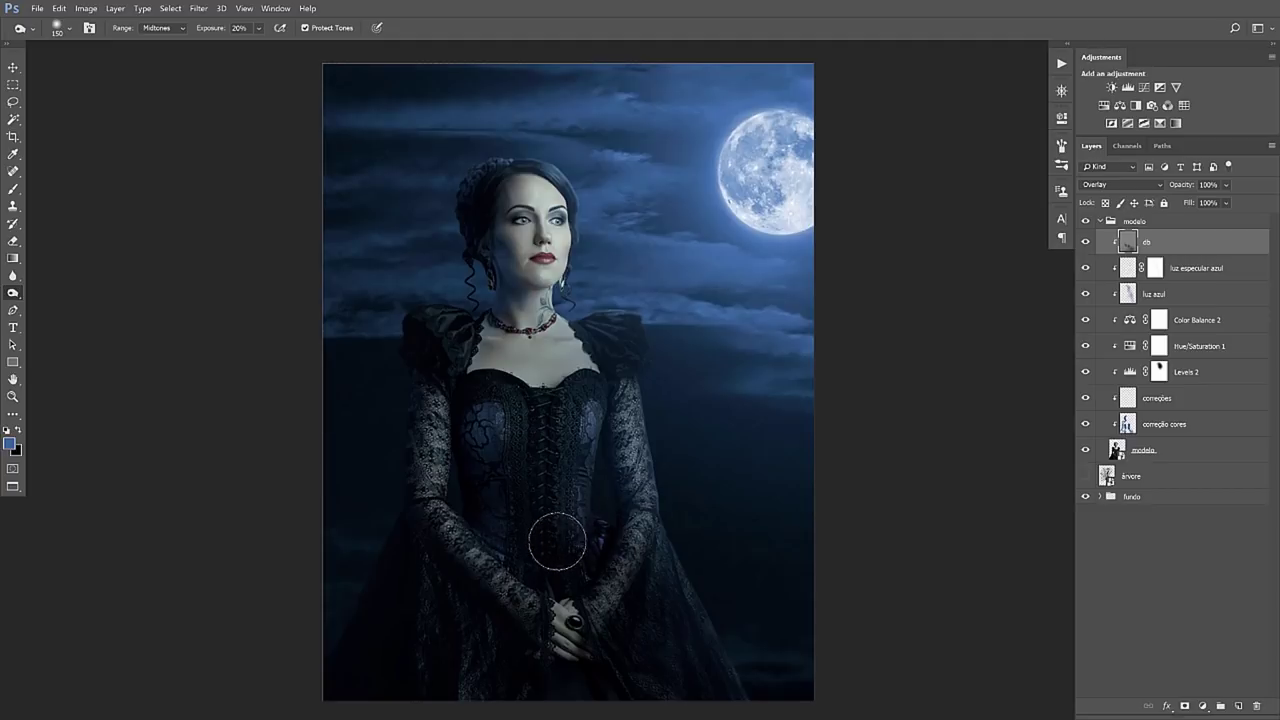
{"action": "key", "text": "bracketleft"}
{"action": "key", "text": "bracketleft"}
{"action": "key", "text": "bracketleft"}
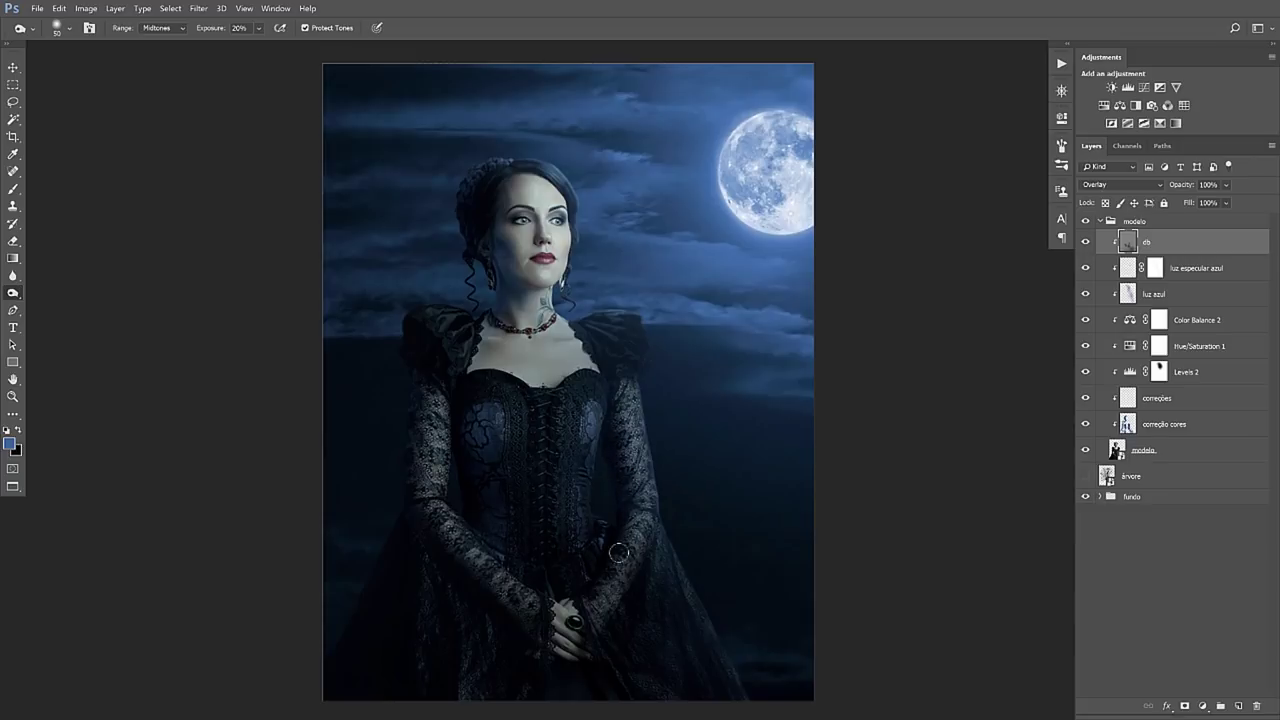
{"action": "key", "text": "bracketright"}
{"action": "key", "text": "bracketright"}
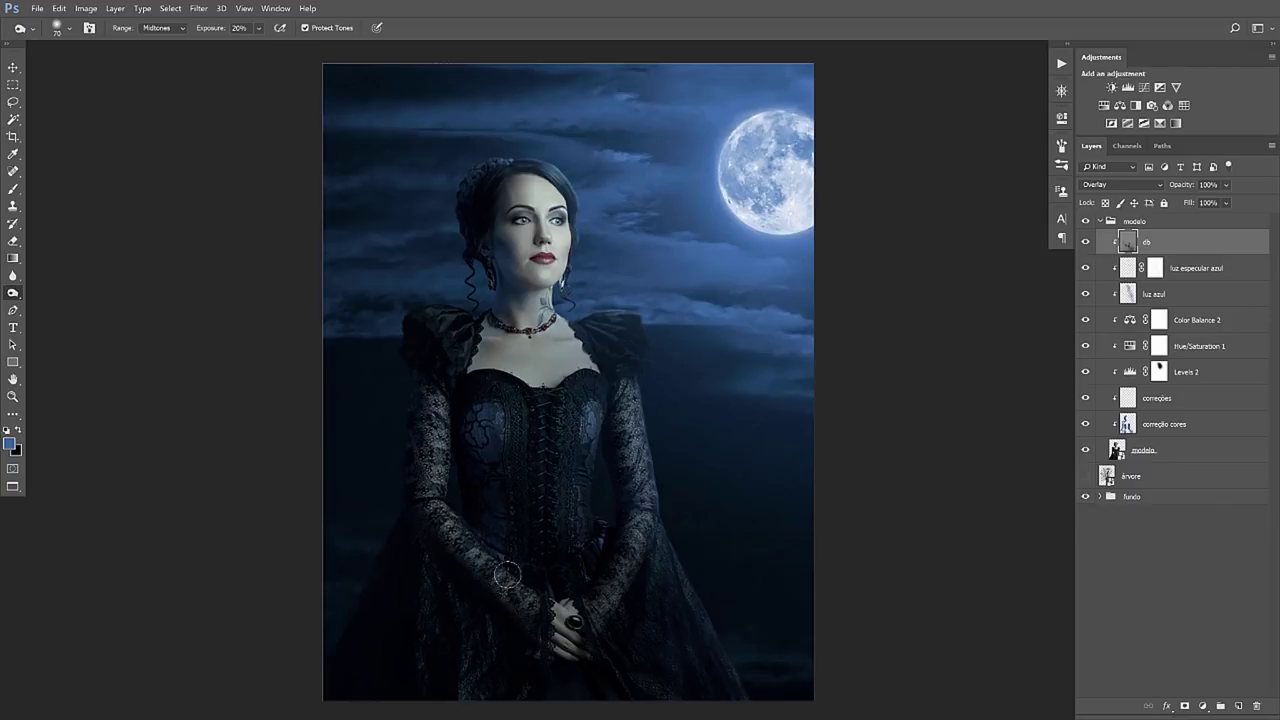
{"action": "key", "text": "bracketright"}
{"action": "key", "text": "bracketright"}
{"action": "key", "text": "bracketright"}
{"action": "key", "text": "bracketright"}
{"action": "key", "text": "bracketright"}
{"action": "key", "text": "bracketright"}
{"action": "key", "text": "bracketleft"}
{"action": "key", "text": "bracketleft"}
{"action": "key", "text": "bracketleft"}
{"action": "key", "text": "bracketleft"}
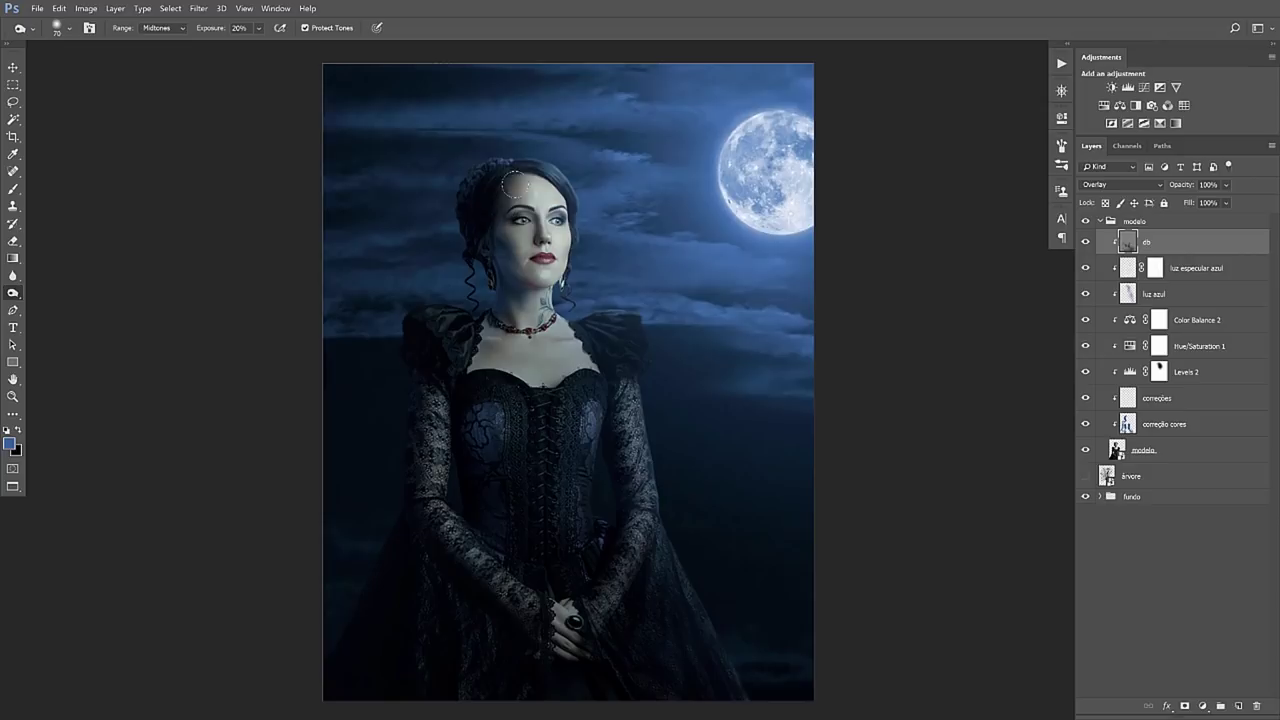
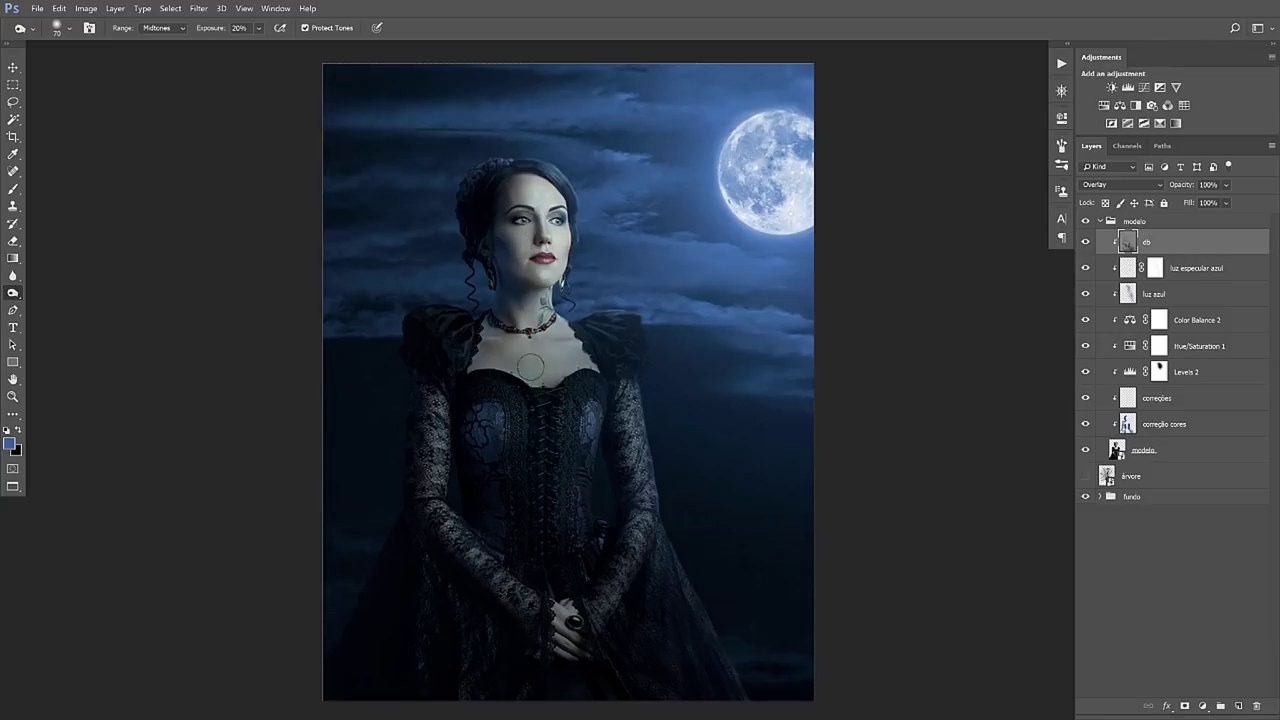
Brighten the neckline with the Dodge Tool and zoom in on the face and upper body
{"action": "left_click_drag", "start_coordinate": [530, 366], "coordinate": [539, 375]}
{"action": "right_click", "coordinate": [13, 293]}
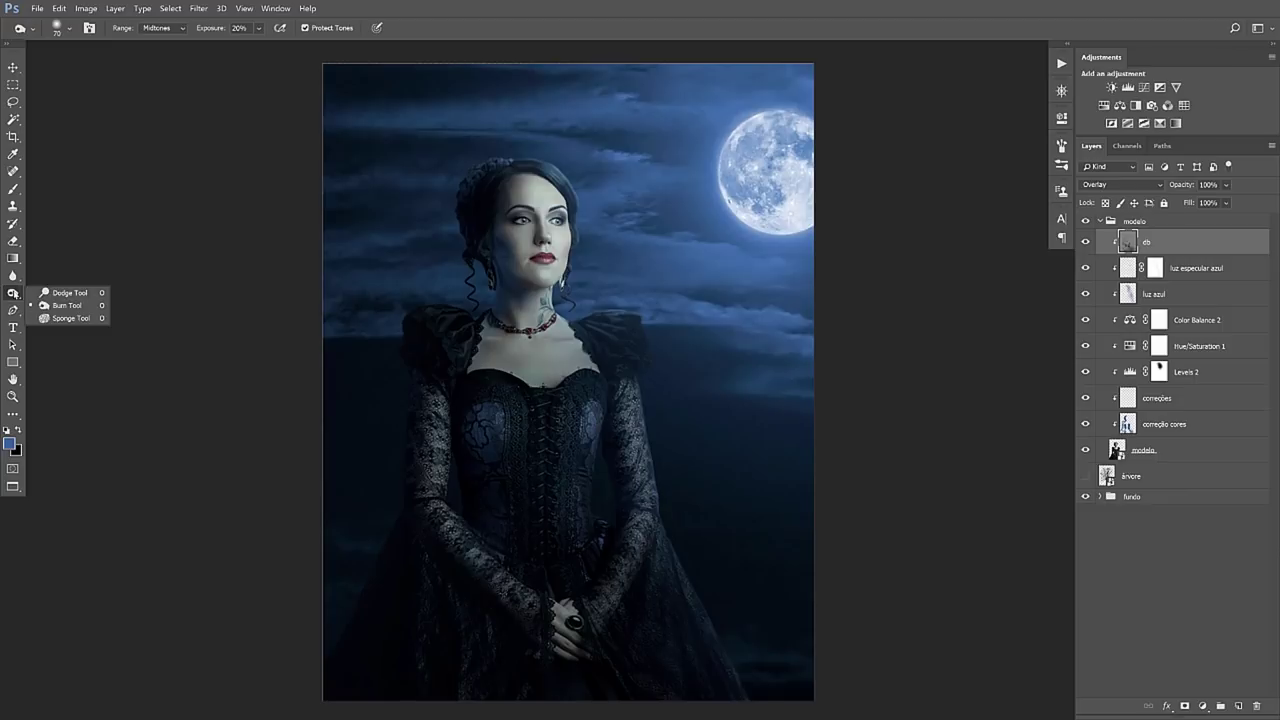
{"action": "left_click", "coordinate": [60, 292]}
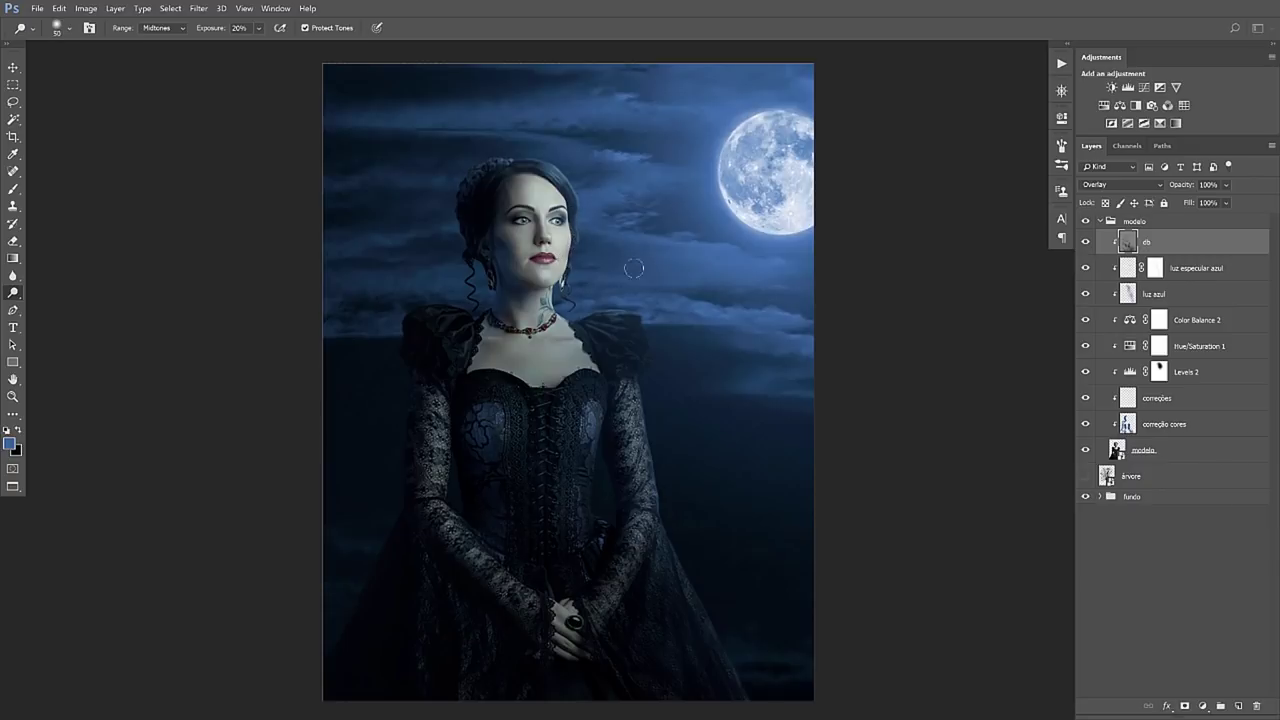
{"action": "key", "text": "z"}
{"action": "left_click_drag", "start_coordinate": [404, 140], "coordinate": [706, 432]}
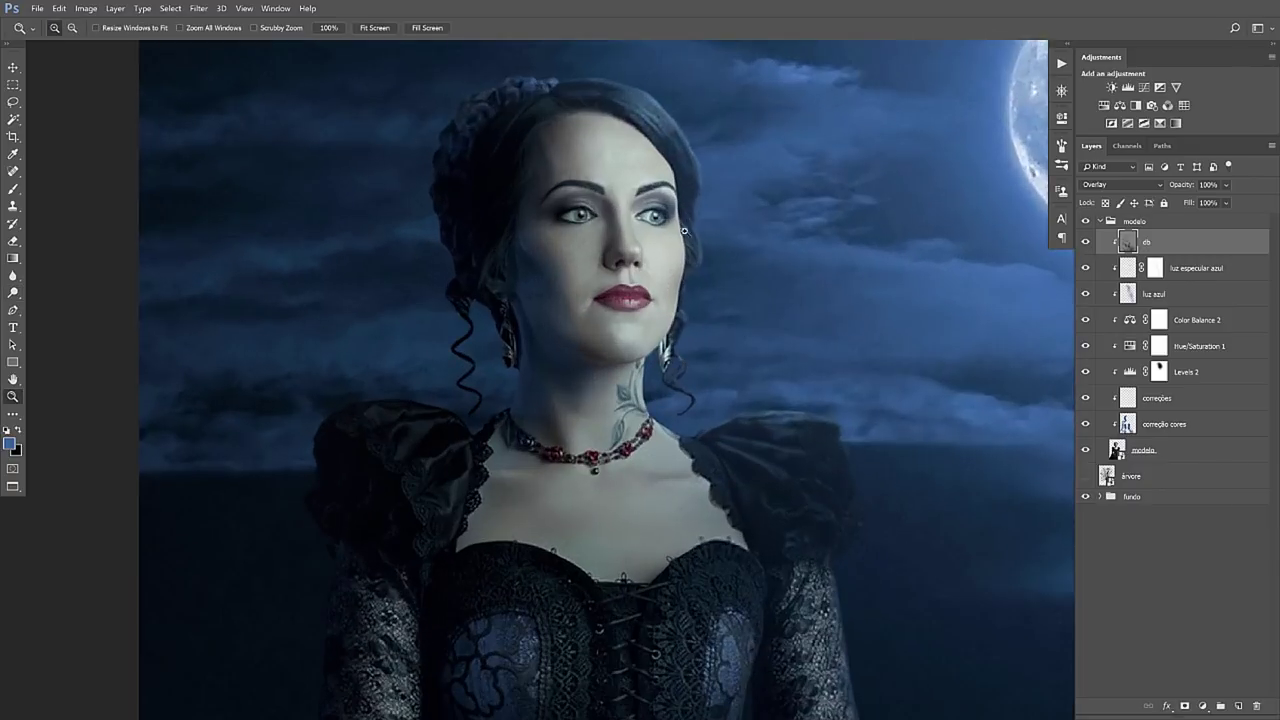
{"action": "left_click_drag", "start_coordinate": [701, 223], "coordinate": [537, 294]}
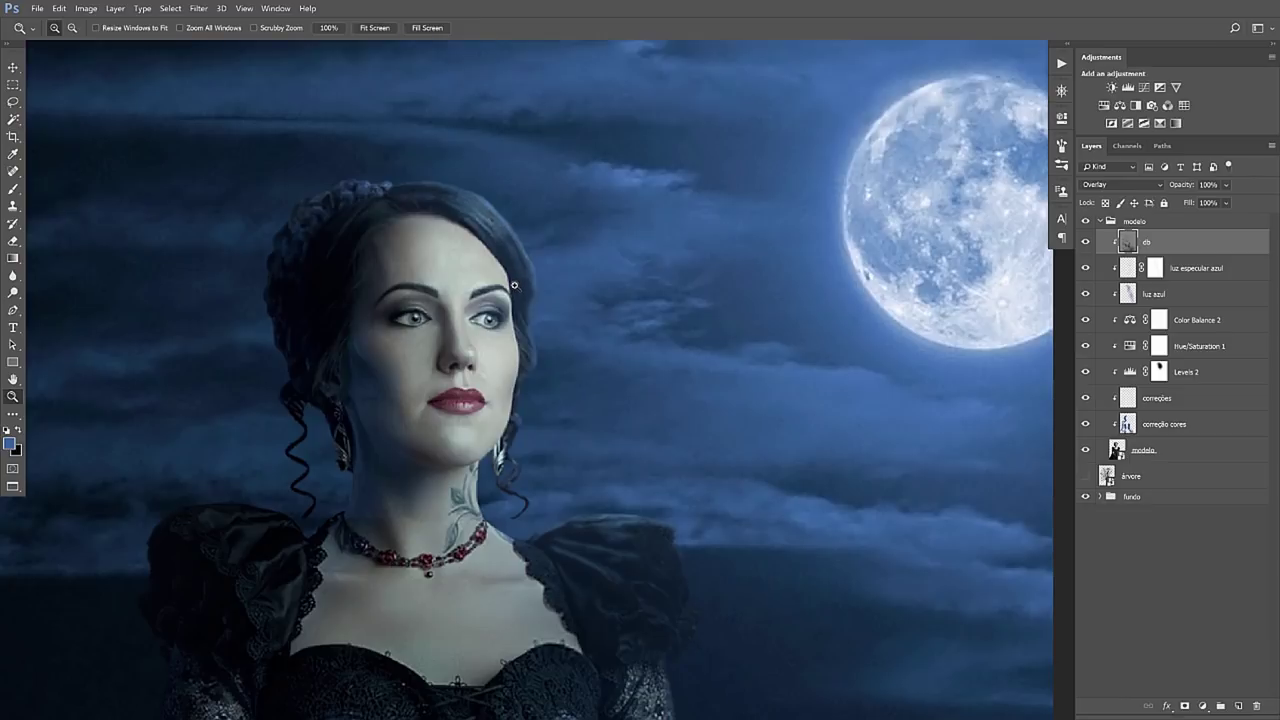
Dodge the face highlights with the brush resized between 35 and 25
{"action": "key", "text": "o"}
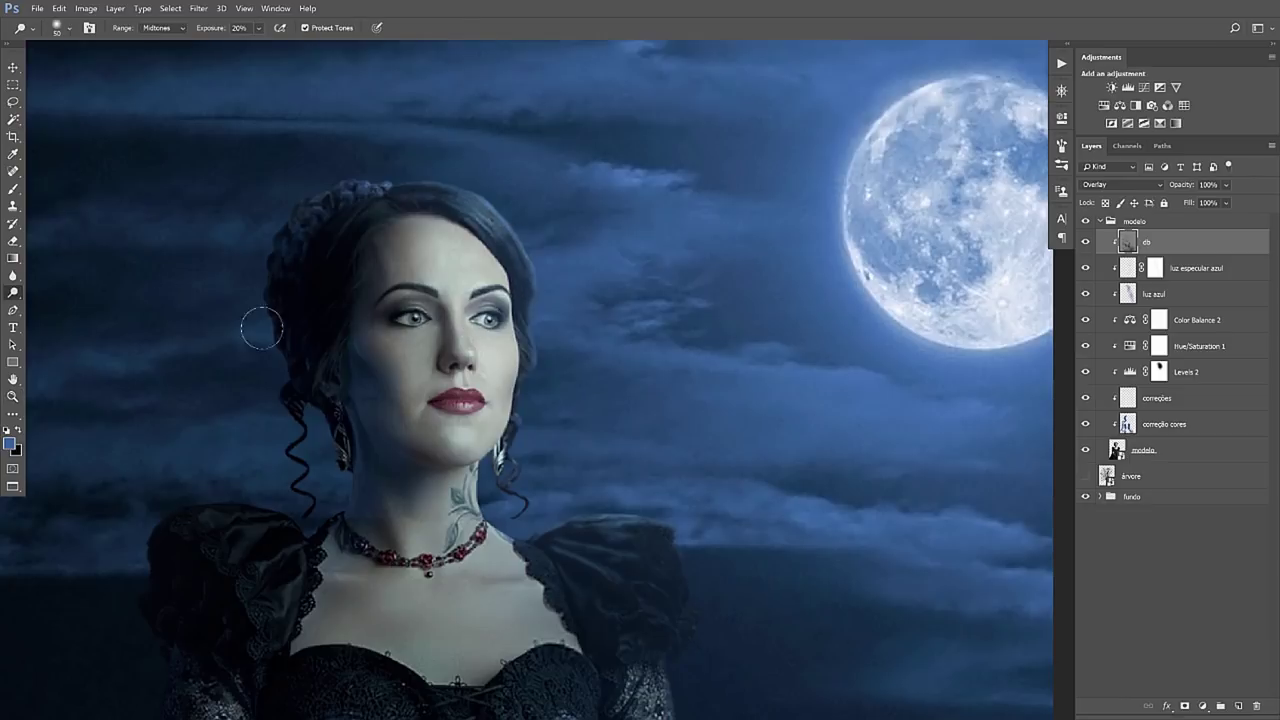
{"action": "right_click", "coordinate": [13, 292]}
{"action": "left_click", "coordinate": [60, 305]}
{"action": "key", "text": "bracketleft"}
{"action": "key", "text": "bracketleft"}
{"action": "key", "text": "bracketleft"}
{"action": "key", "text": "bracketleft"}
{"action": "key", "text": "bracketleft"}
{"action": "key", "text": "bracketright"}
{"action": "key", "text": "bracketright"}
{"action": "key", "text": "bracketright"}
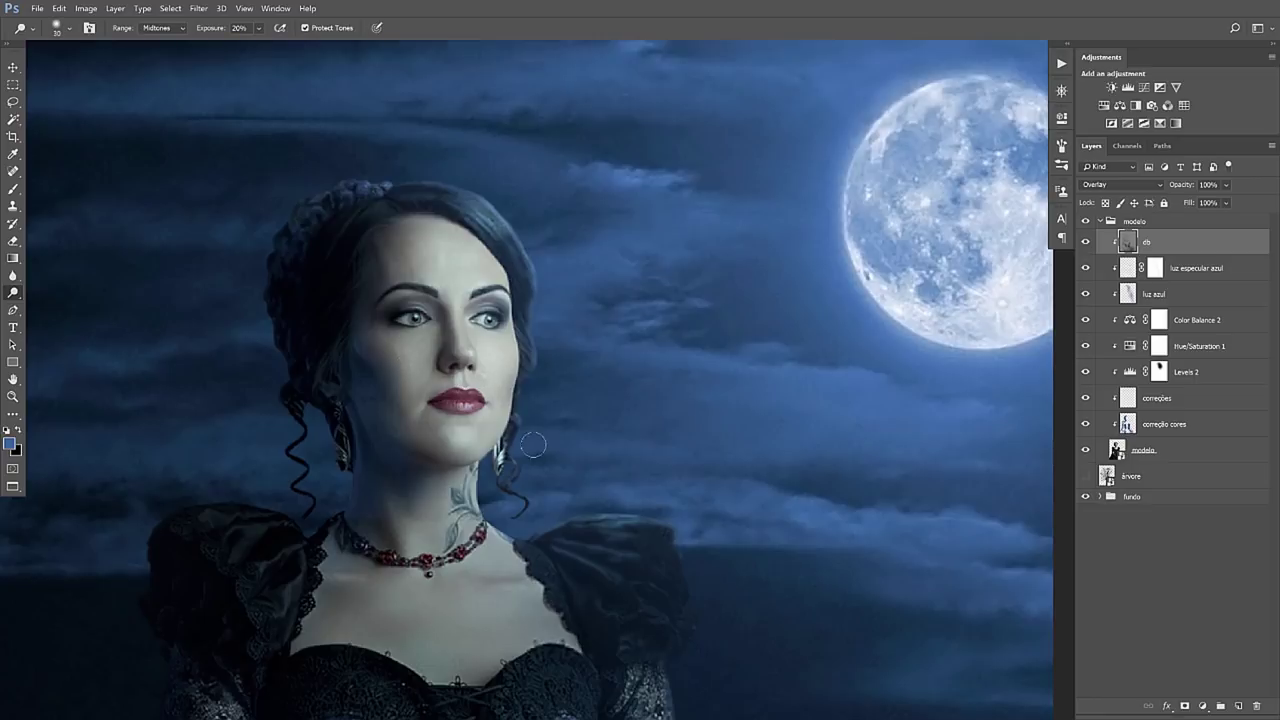
Pan around the image and fit the whole image on screen
{"action": "scroll", "coordinate": [528, 449], "scroll_direction": "down", "scroll_amount": 3}
{"action": "scroll", "coordinate": [505, 380], "scroll_direction": "down", "scroll_amount": 3}
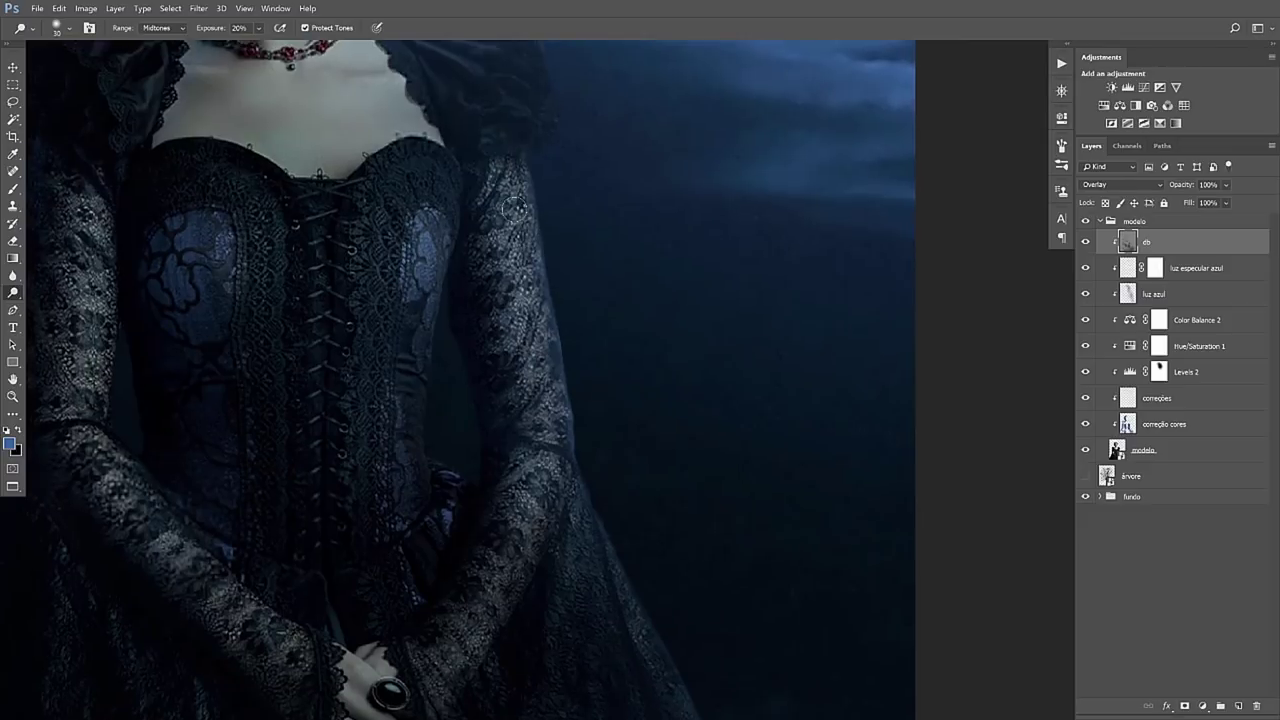
{"action": "scroll", "coordinate": [500, 300], "scroll_direction": "up", "scroll_amount": 1}
{"action": "scroll", "coordinate": [500, 300], "scroll_direction": "left", "scroll_amount": 2}
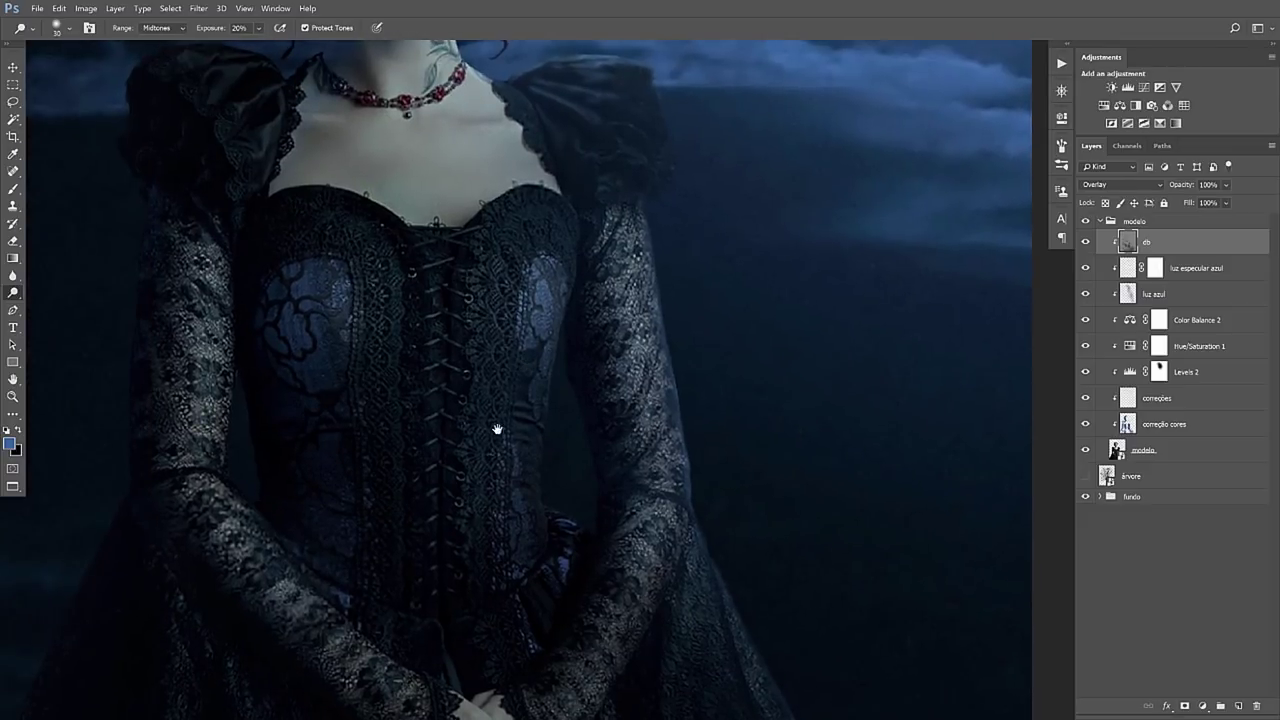
{"action": "scroll", "coordinate": [497, 430], "scroll_direction": "down", "scroll_amount": 2}
{"action": "key", "text": "v"}
{"action": "key", "text": "ctrl+0"}
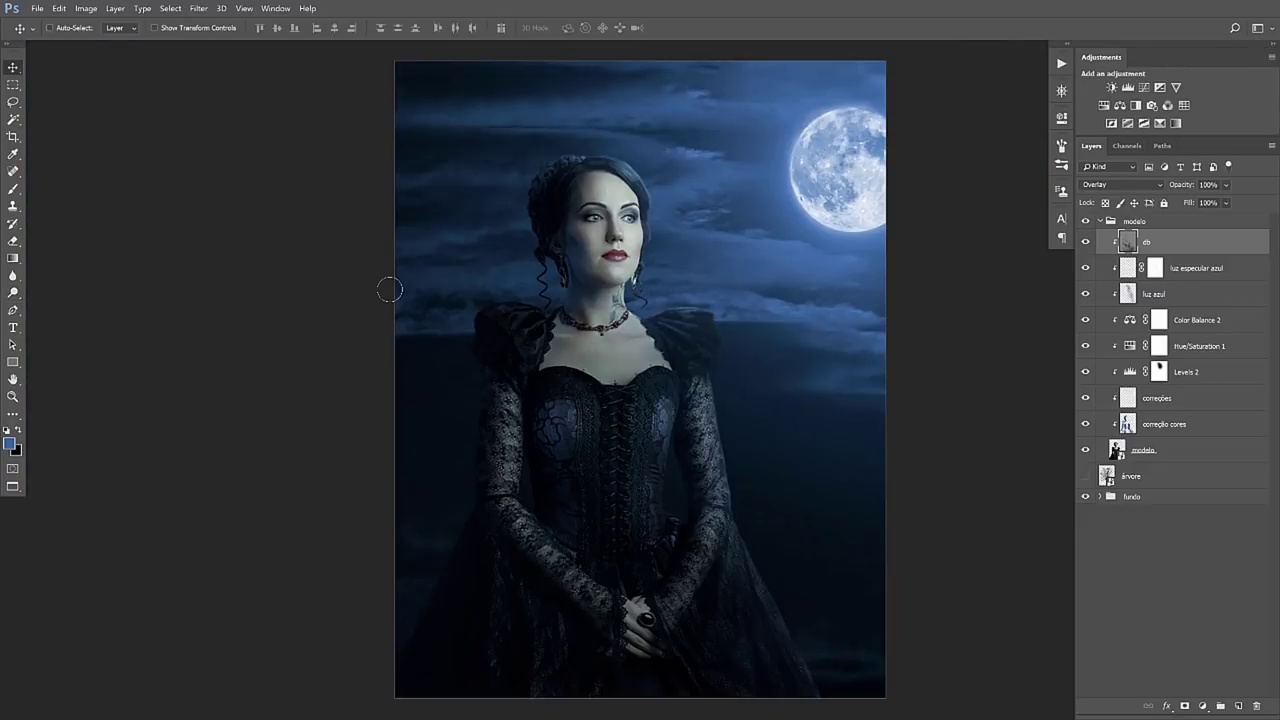
{"action": "scroll", "coordinate": [570, 290], "scroll_direction": "right", "scroll_amount": 2}
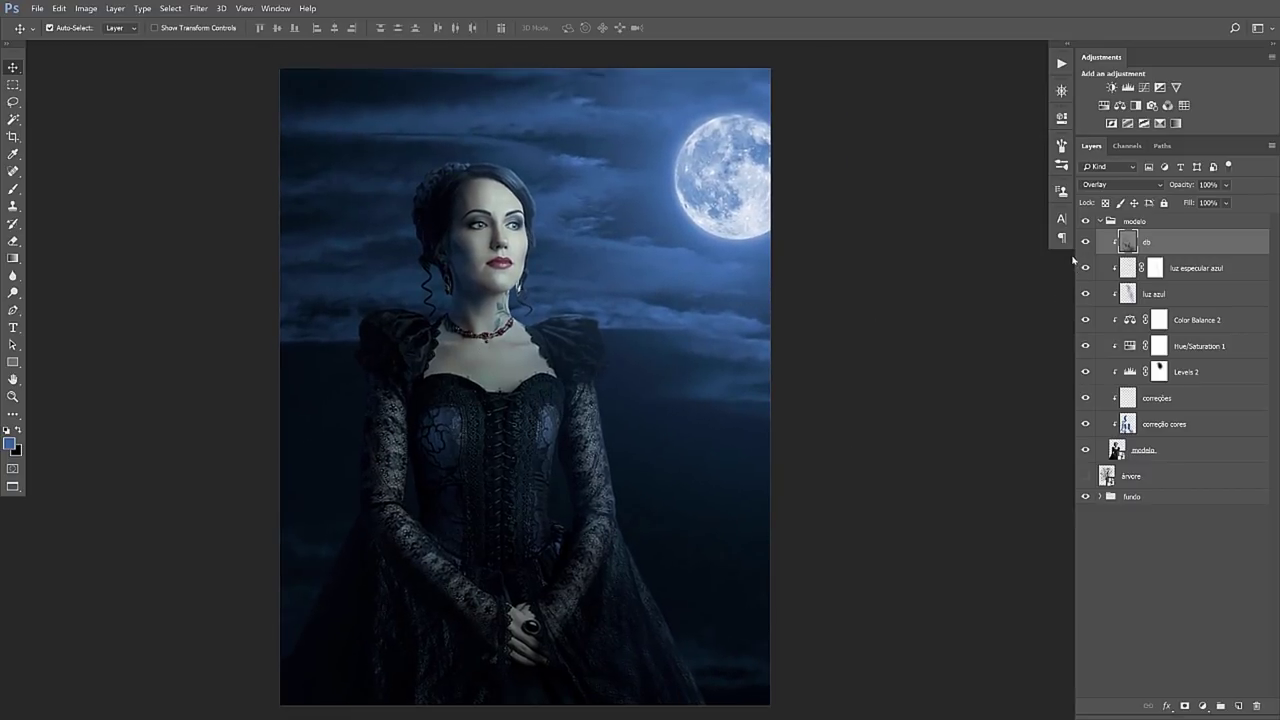
{"action": "left_click", "coordinate": [1085, 243]}
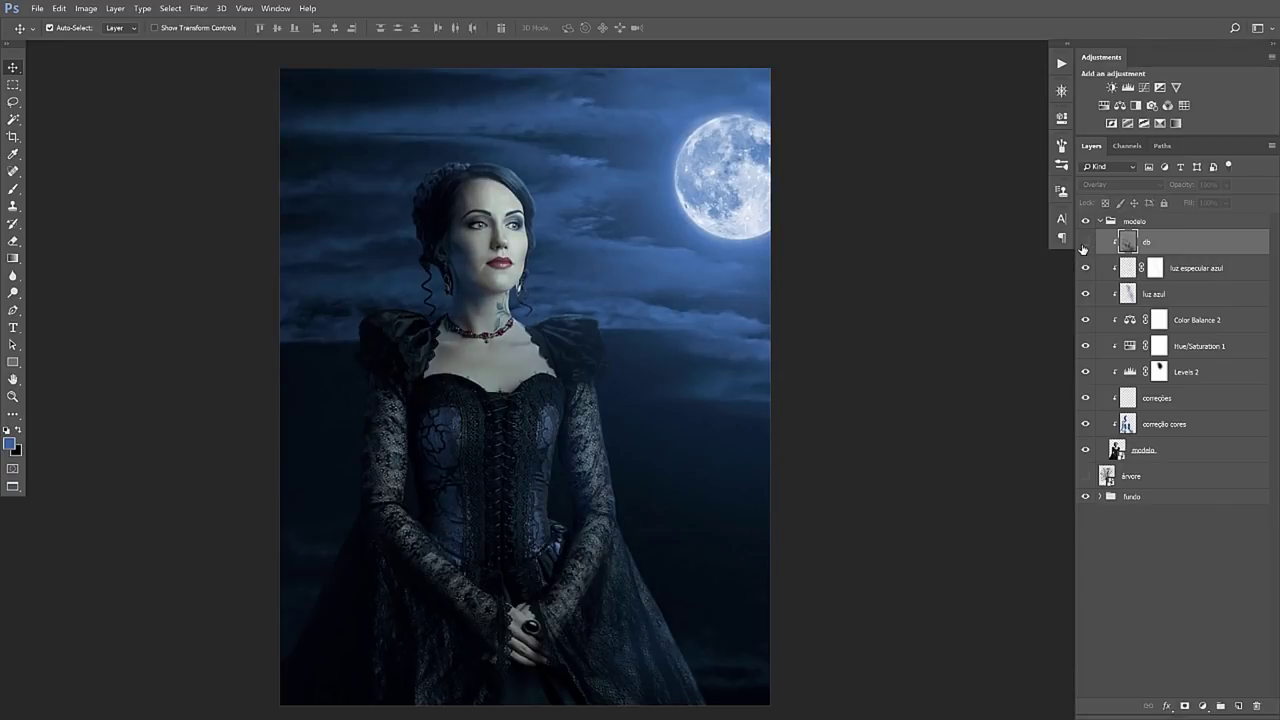
{"action": "left_click", "coordinate": [1086, 243]}
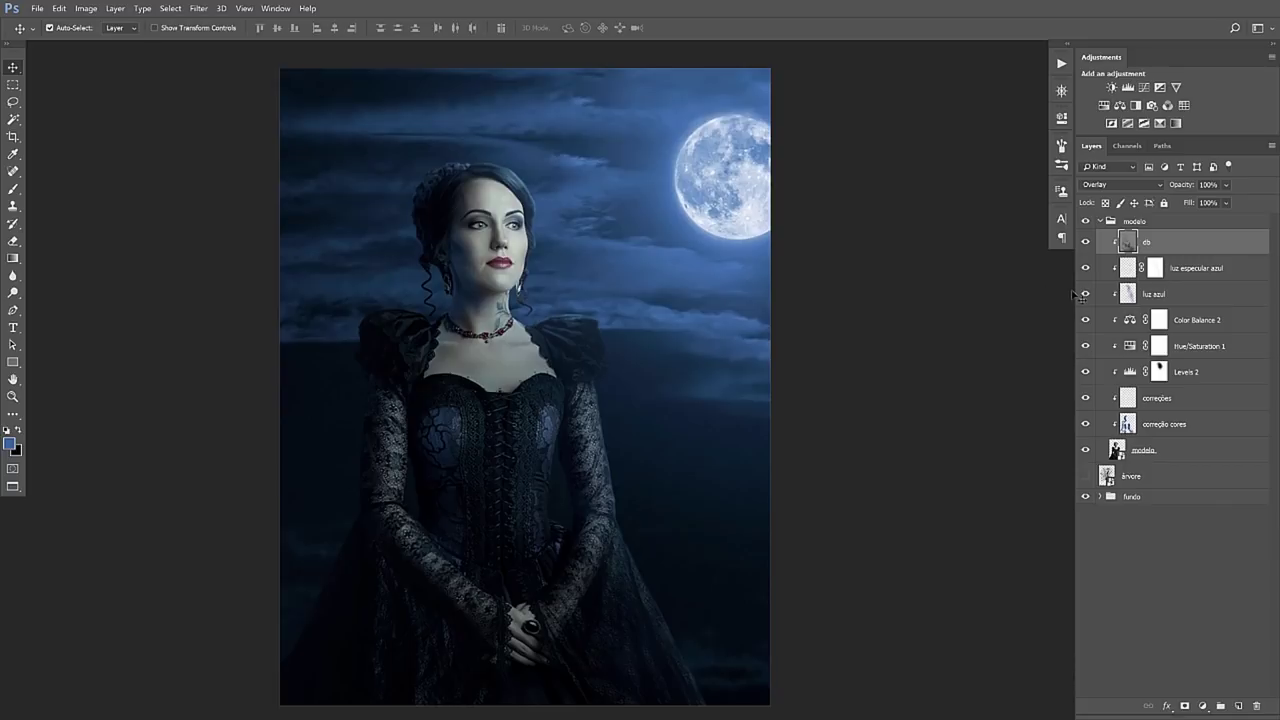
{"action": "left_click", "coordinate": [1188, 277]}
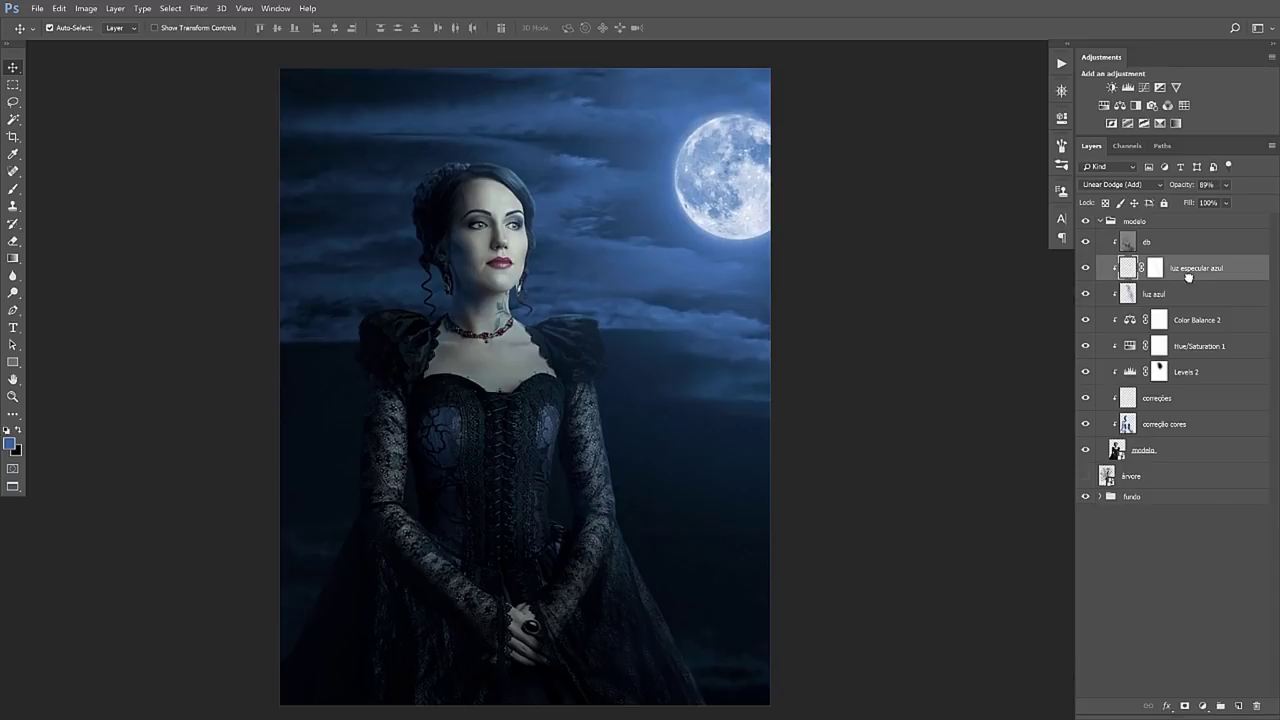
{"action": "left_click", "coordinate": [1084, 268]}
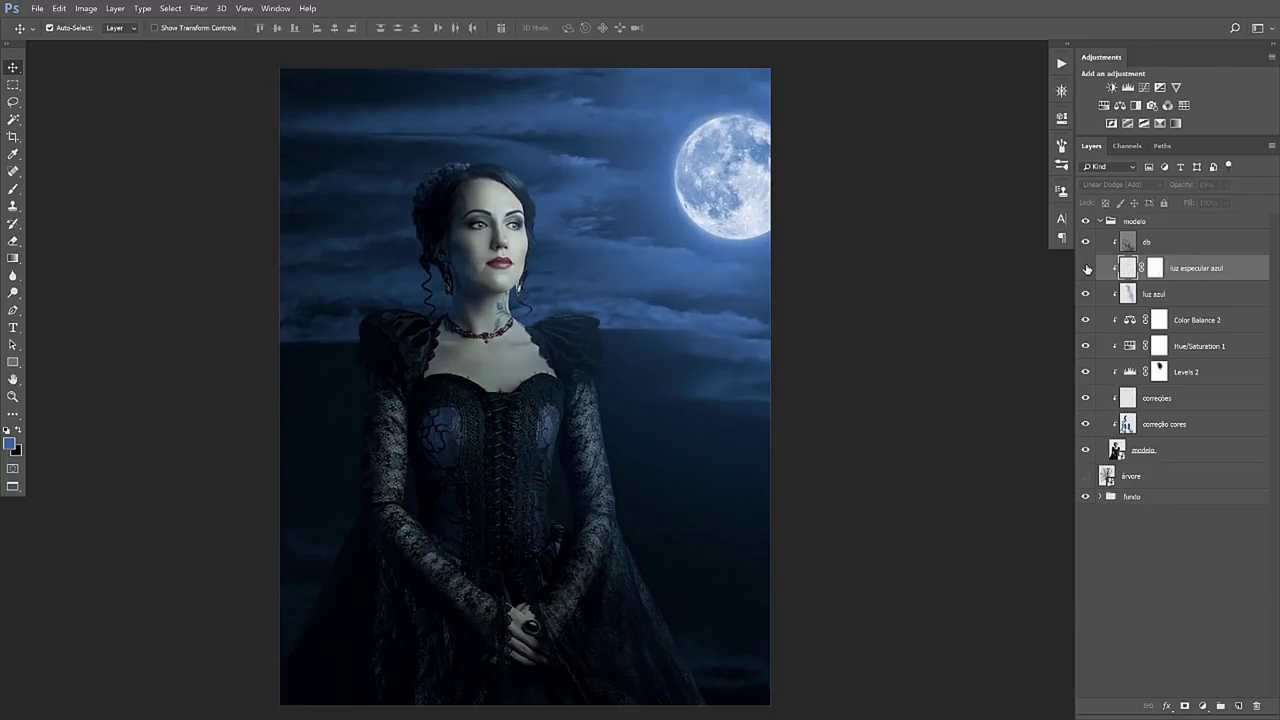
{"action": "left_click", "coordinate": [1084, 268]}
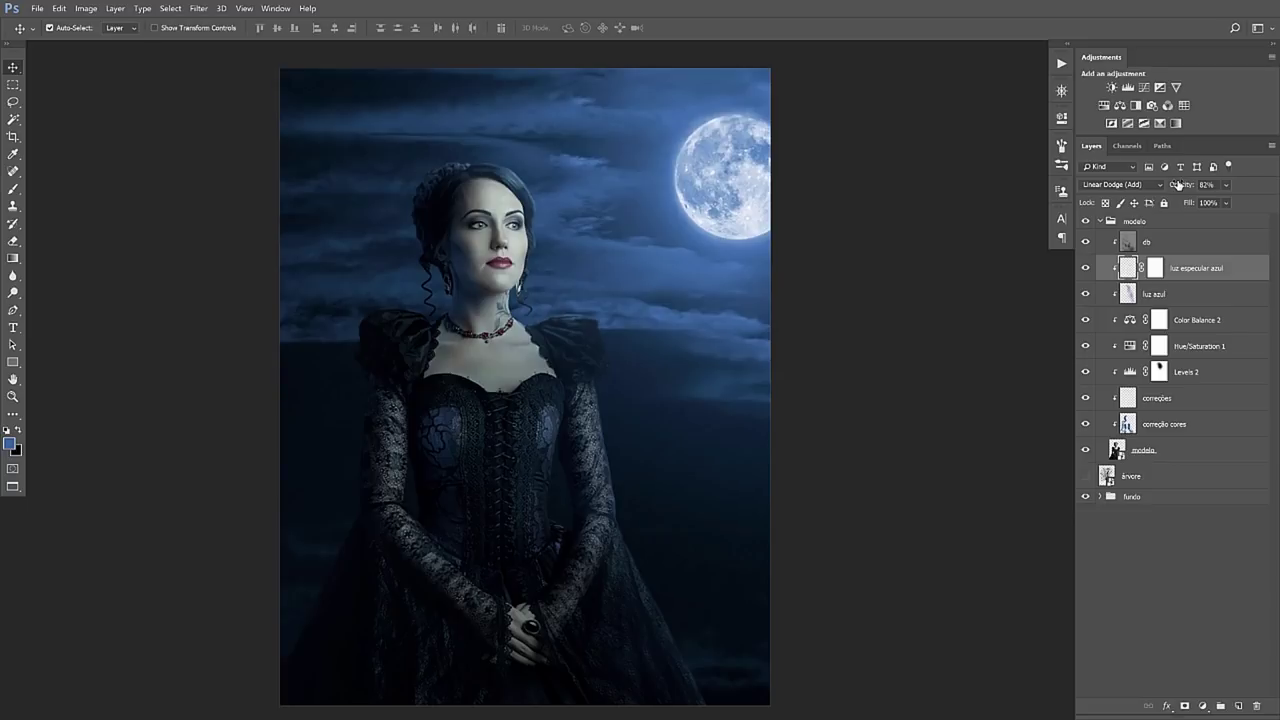
{"action": "left_click", "coordinate": [1168, 294]}
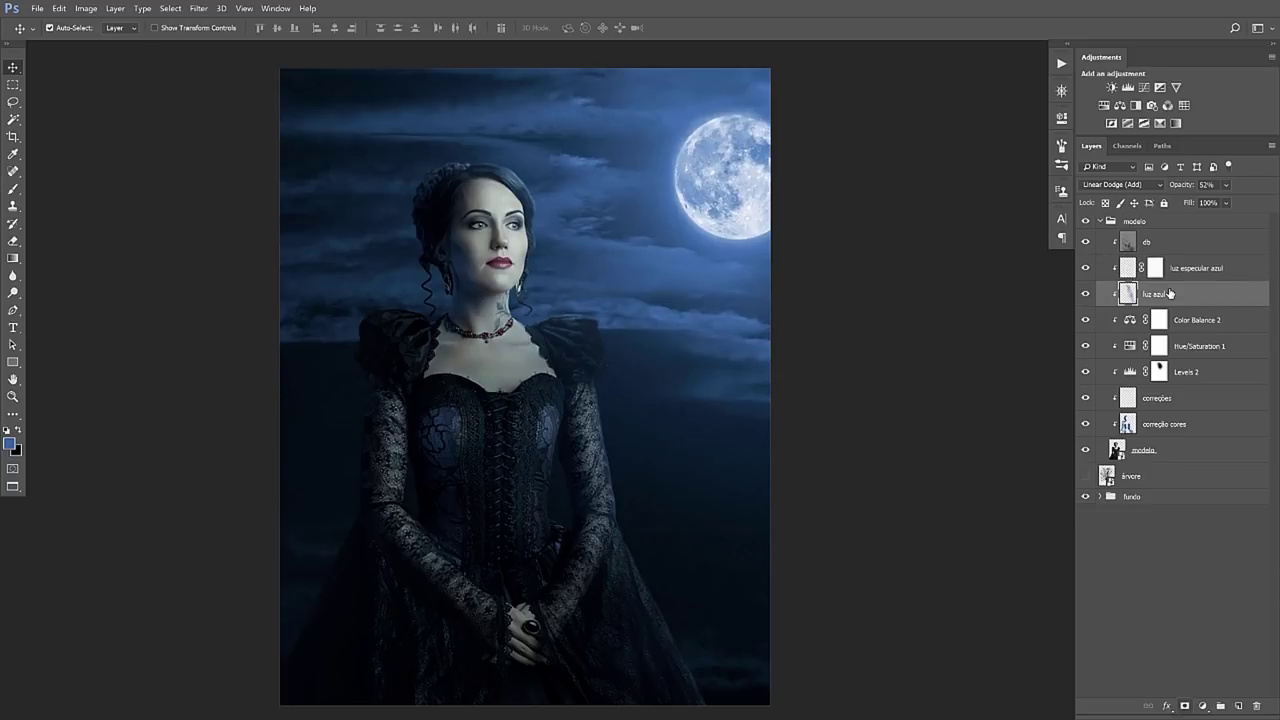
Add a layer mask to luz azul and paint black on it with a 100 px brush
{"action": "key", "text": "d"}
{"action": "left_click", "coordinate": [1184, 705]}
{"action": "key", "text": "b"}
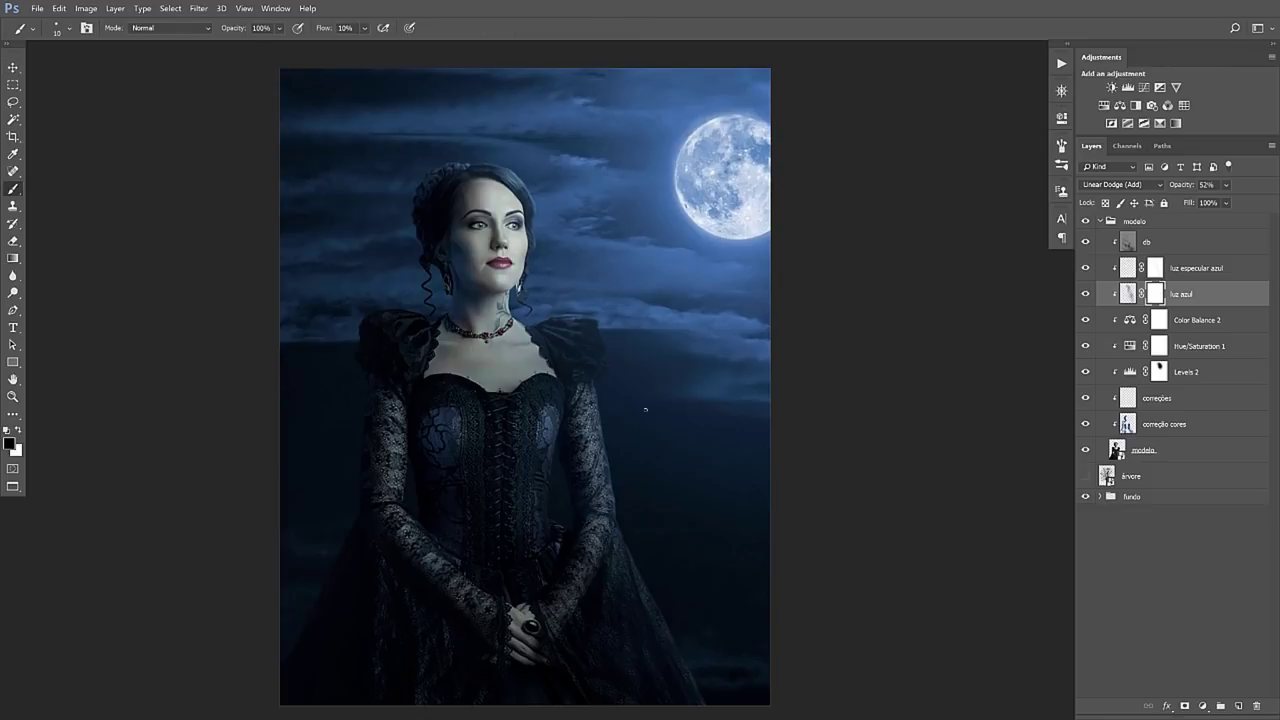
{"action": "key", "text": "bracketright"}
{"action": "key", "text": "bracketright"}
{"action": "key", "text": "bracketright"}
{"action": "key", "text": "bracketright"}
{"action": "left_click", "coordinate": [13, 67]}
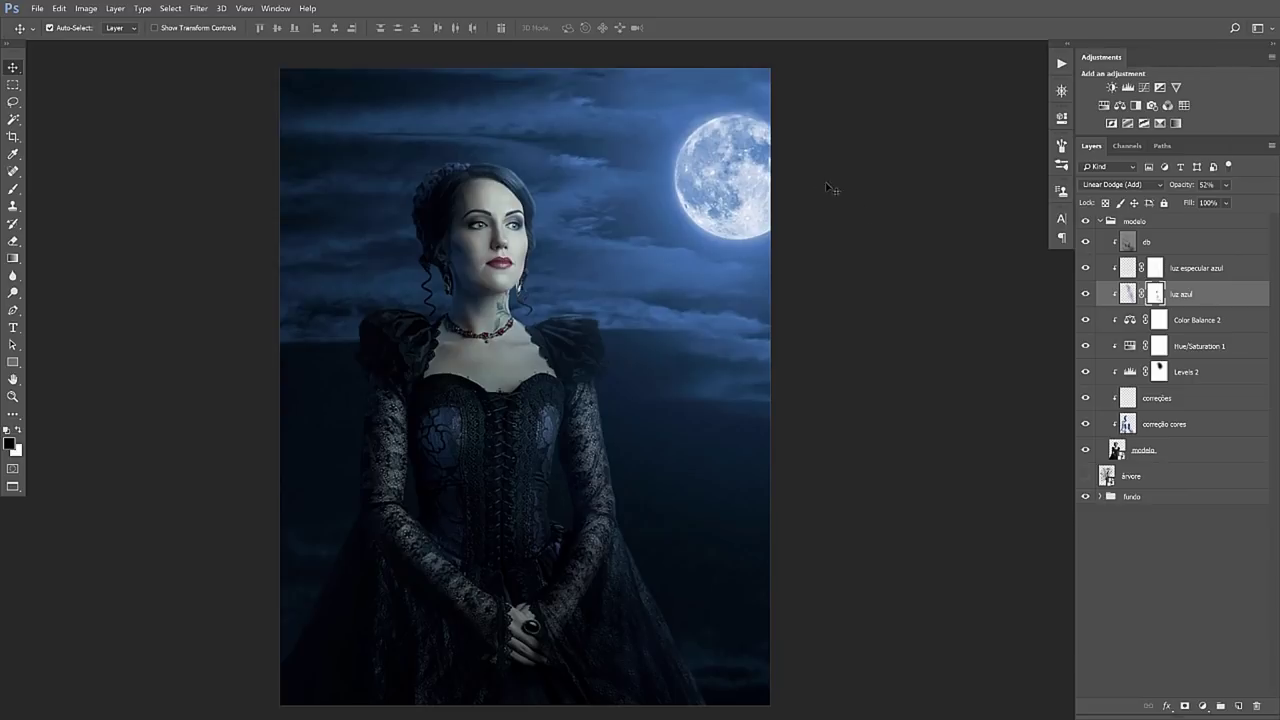
{"action": "left_click", "coordinate": [1188, 248]}
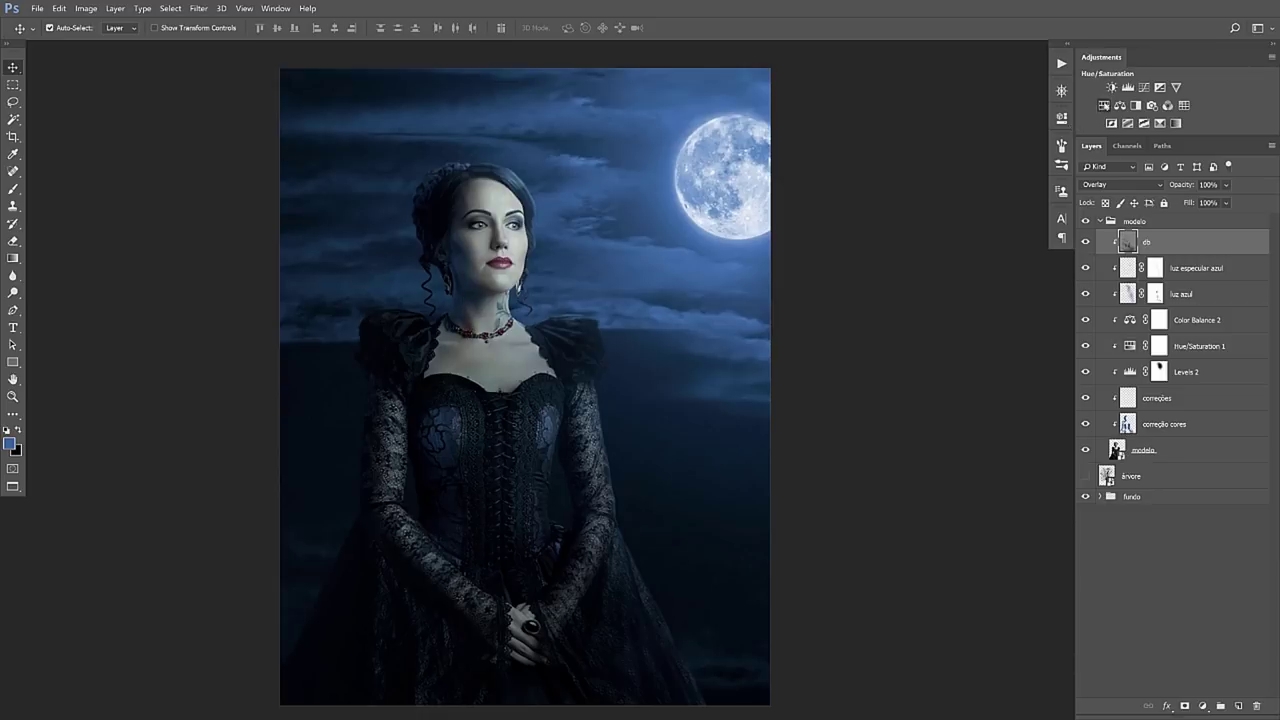
Add a clipped Hue/Saturation layer 'correção luz rosto' with Saturation lowered to about -44
{"action": "left_click", "coordinate": [1104, 105]}
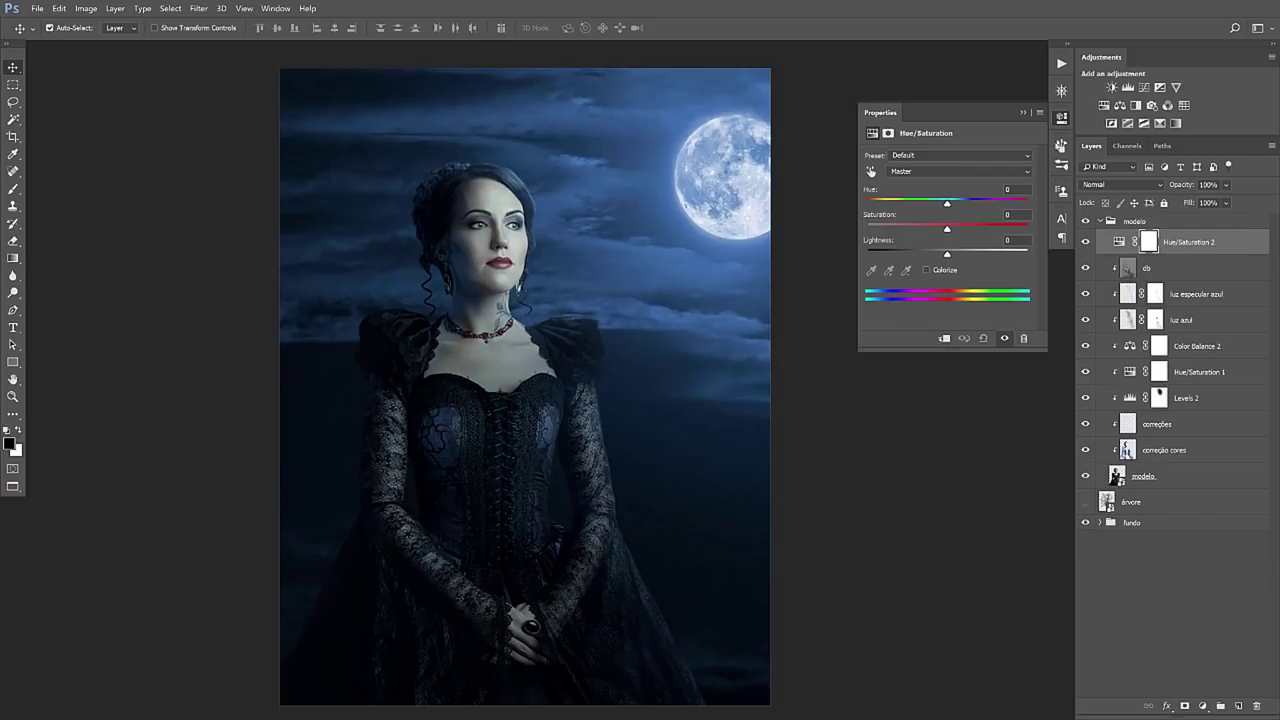
{"action": "left_click", "coordinate": [944, 339]}
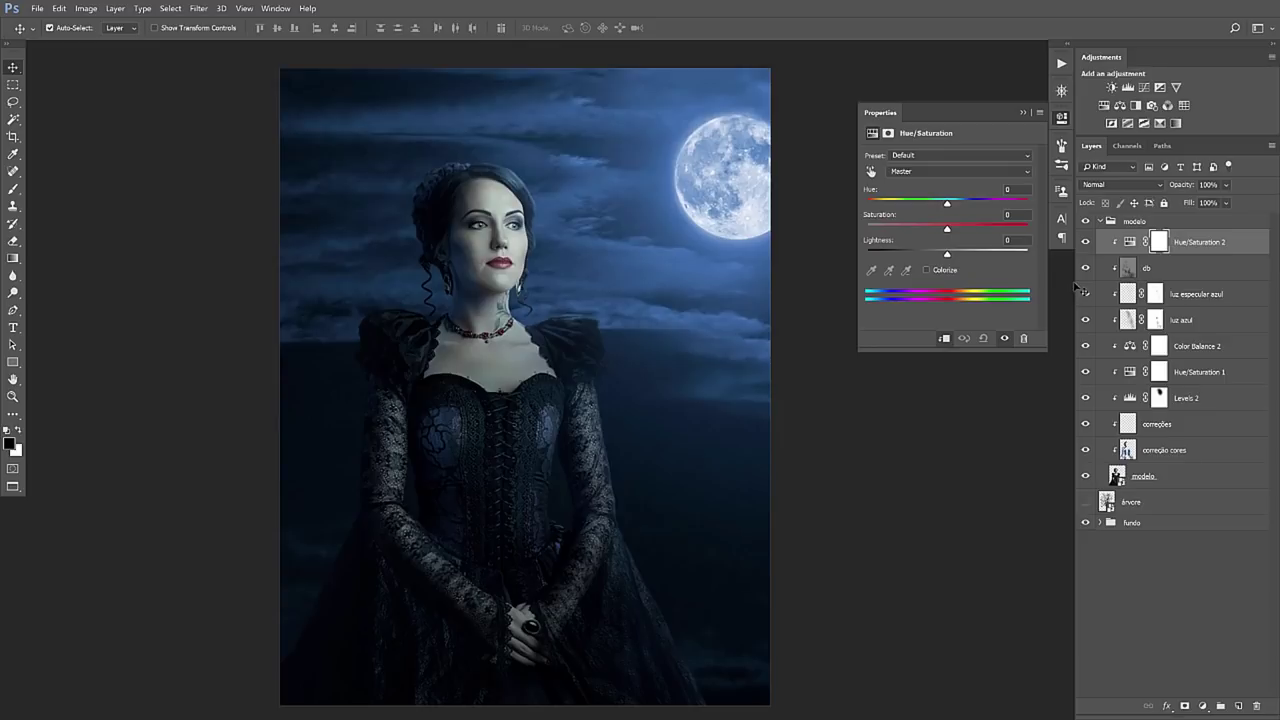
{"action": "double_click", "coordinate": [1199, 242]}
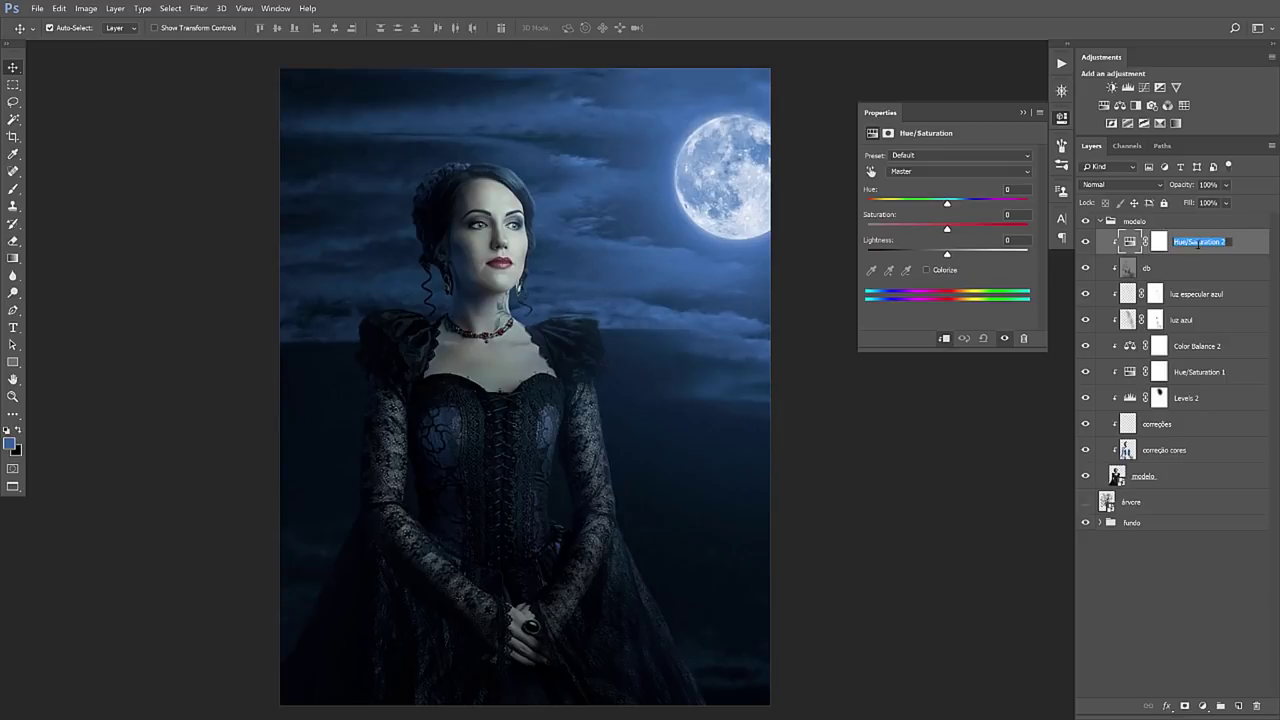
{"action": "type", "text": "correção luz ros"}
{"action": "type", "text": "to"}
{"action": "key", "text": "Return"}
{"action": "left_click_drag", "start_coordinate": [947, 228], "coordinate": [912, 231]}
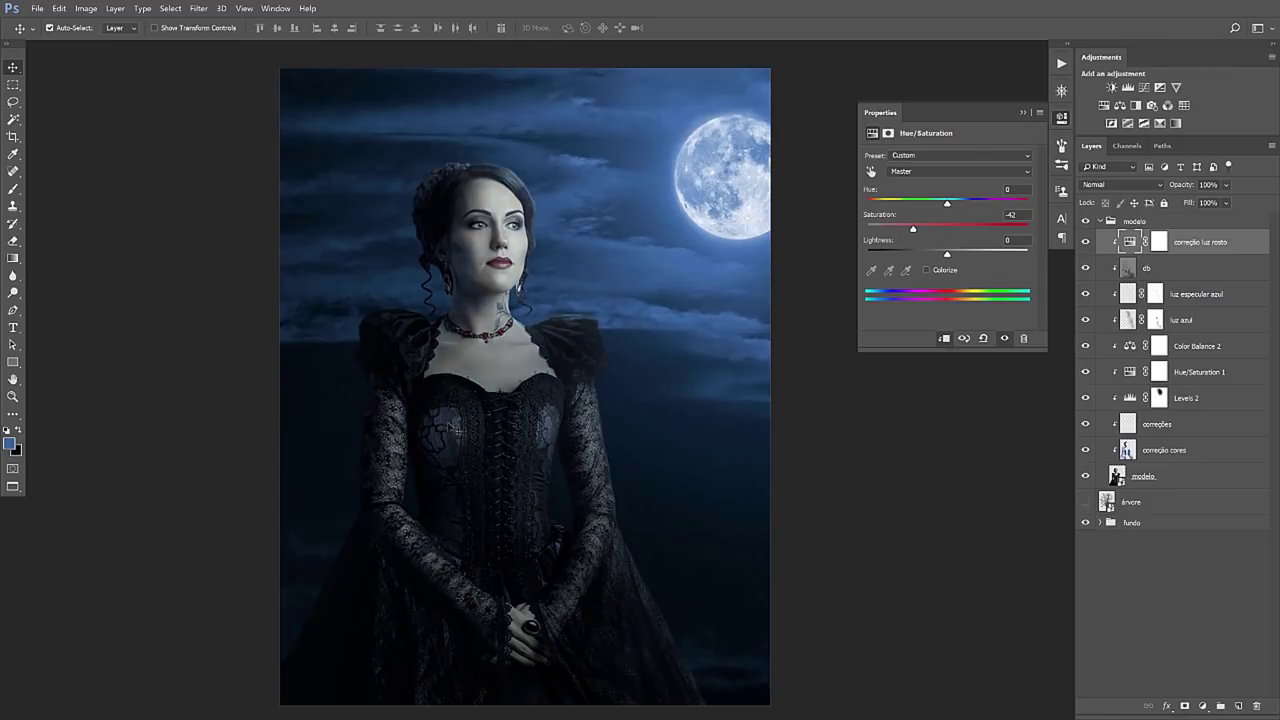
{"action": "left_click", "coordinate": [1022, 113]}
{"action": "left_click", "coordinate": [1160, 242]}
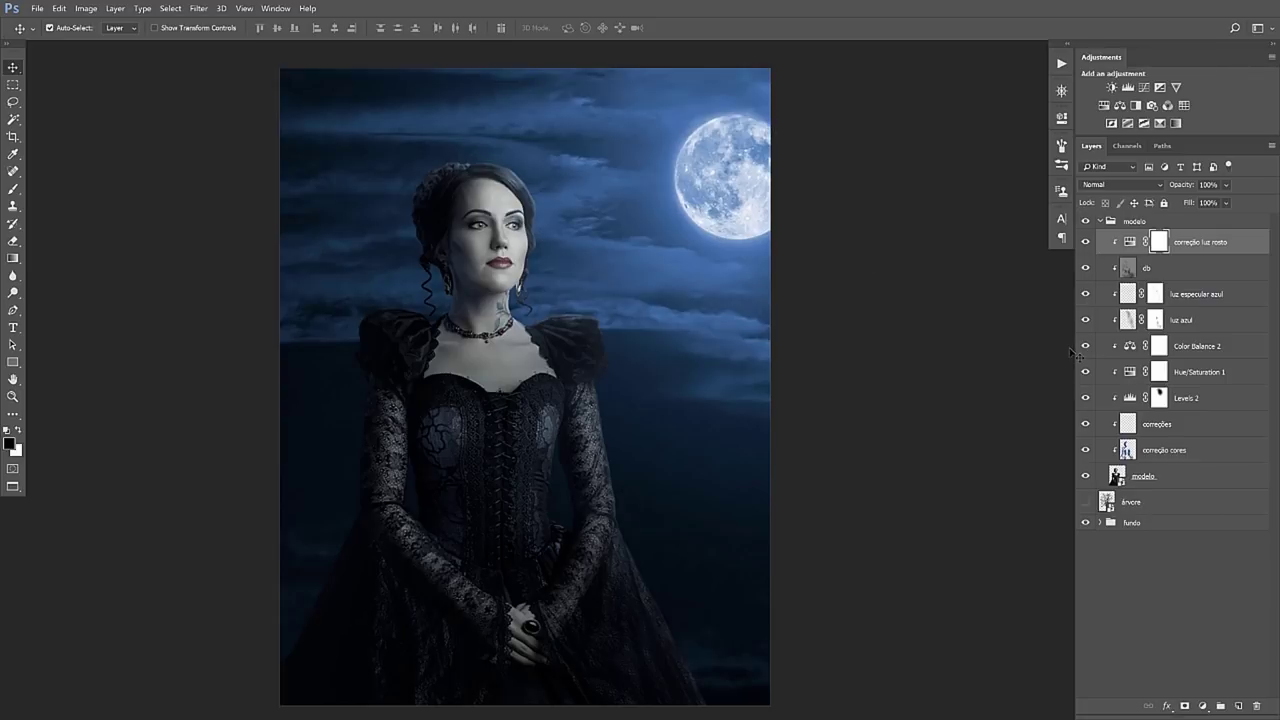
Invert the correção luz rosto mask to black and ready a 50 px white brush
{"action": "key", "text": "ctrl+i"}
{"action": "key", "text": "b"}
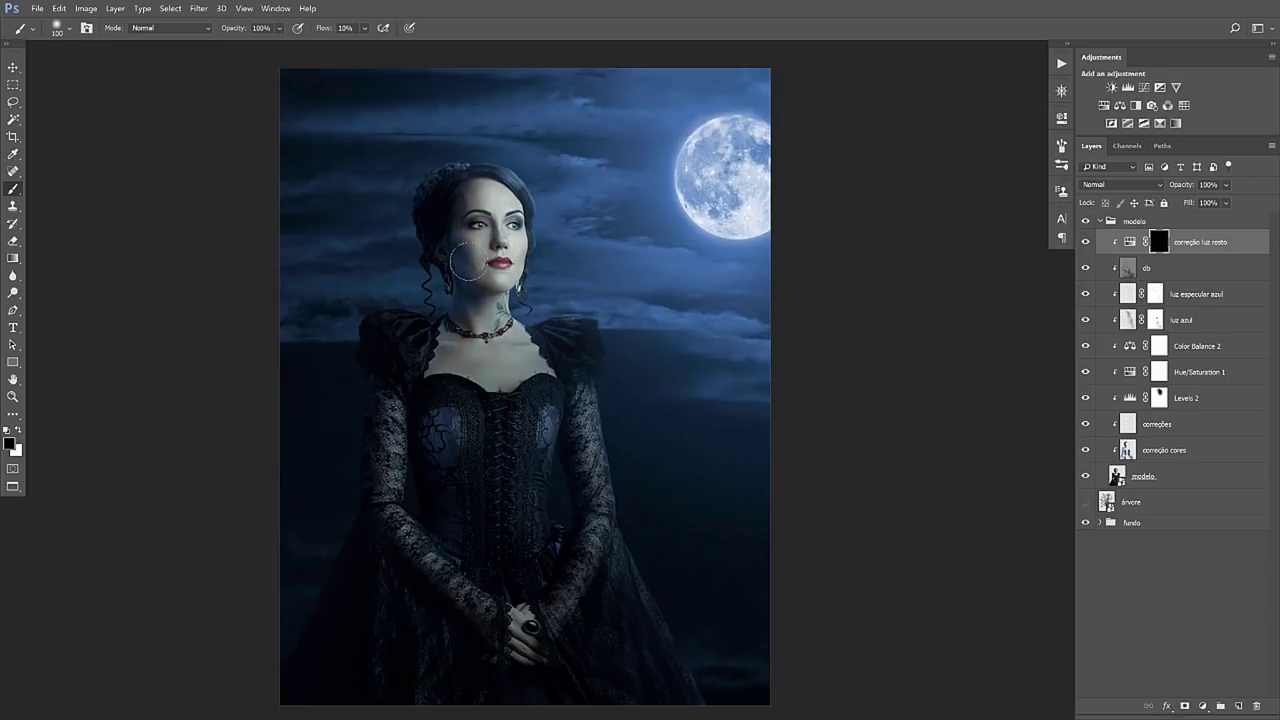
{"action": "key", "text": "bracketleft"}
{"action": "key", "text": "bracketleft"}
{"action": "key", "text": "bracketleft"}
{"action": "key", "text": "x"}
{"action": "scroll", "coordinate": [623, 444], "scroll_direction": "up", "scroll_amount": 2}
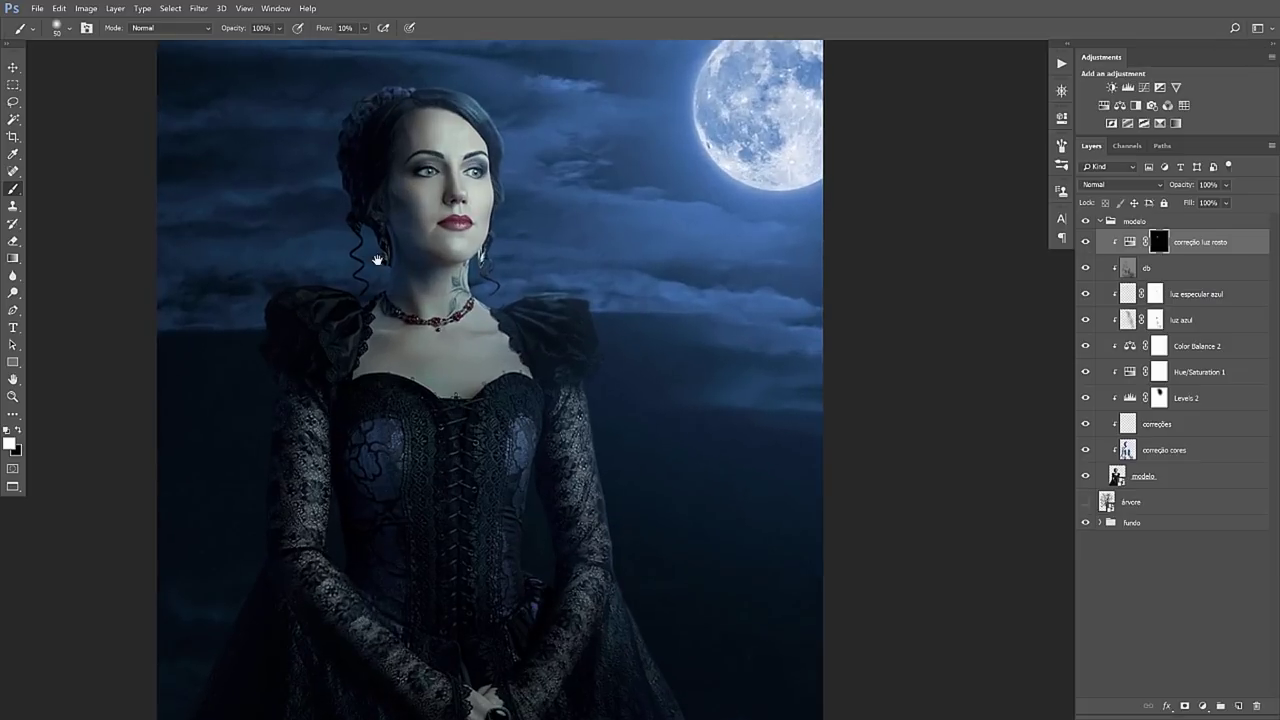
{"action": "left_click_drag", "start_coordinate": [395, 303], "coordinate": [425, 323]}
Paint white over the cheek and hair to reveal the desaturation, then restore black
{"action": "mouse_move", "coordinate": [425, 250]}
{"action": "left_mouse_down"}
{"action": "mouse_move", "coordinate": [448, 287]}
{"action": "mouse_move", "coordinate": [425, 296]}
{"action": "left_mouse_up"}
{"action": "left_click_drag", "start_coordinate": [411, 133], "coordinate": [380, 180]}
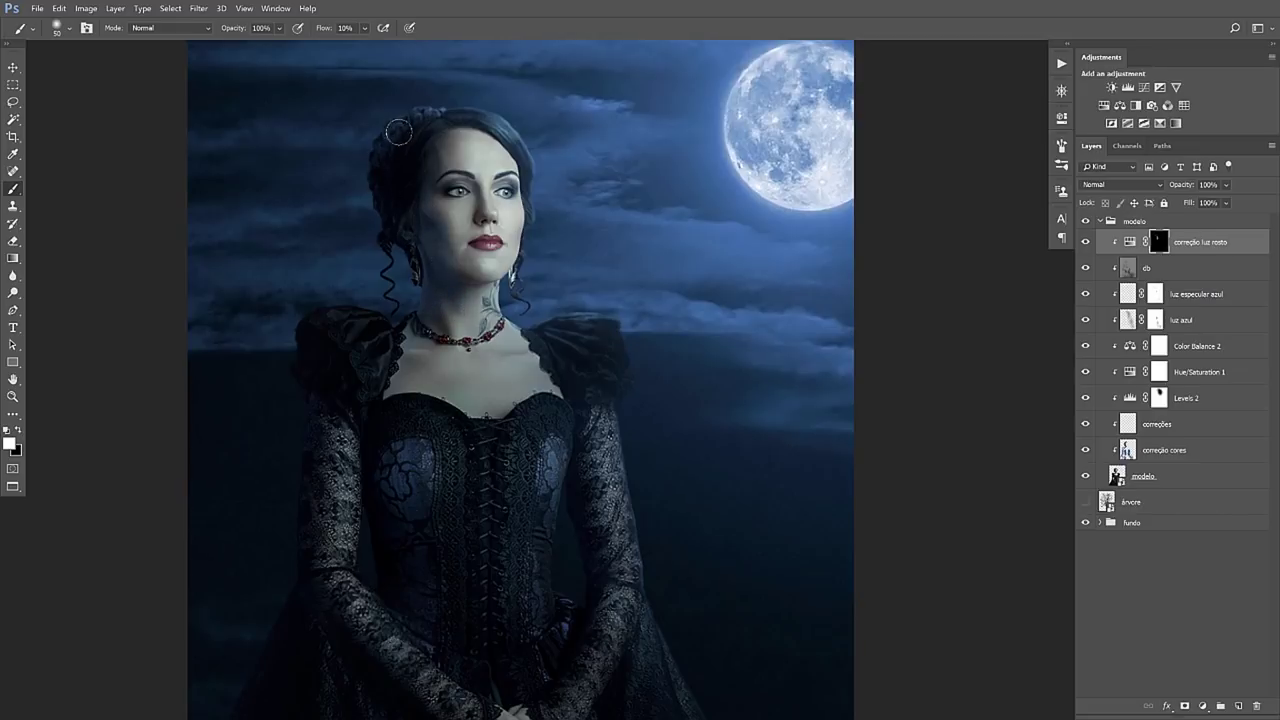
{"action": "key", "text": "x"}
{"action": "key", "text": "x"}
{"action": "key", "text": "x"}
{"action": "key", "text": "x"}
{"action": "scroll", "coordinate": [440, 272], "scroll_direction": "left", "scroll_amount": 2}
{"action": "key", "text": "v"}
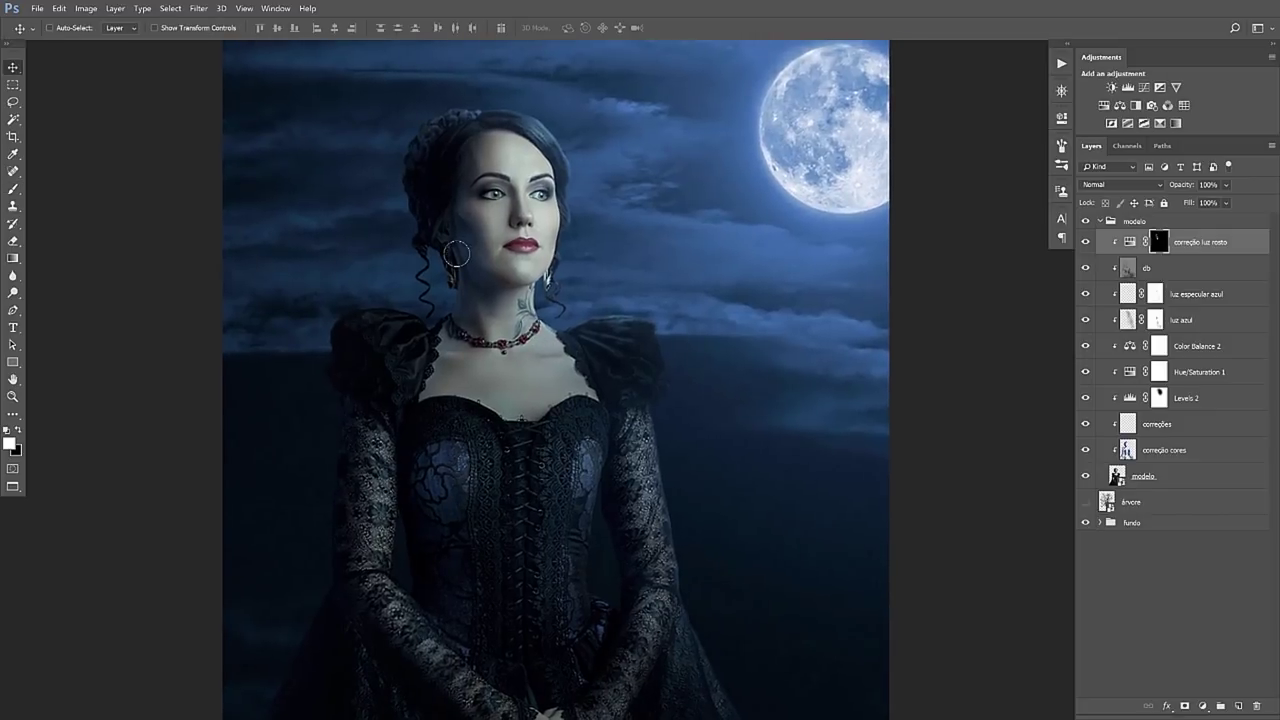
{"action": "scroll", "coordinate": [457, 251], "scroll_direction": "down", "scroll_amount": 2}
{"action": "scroll", "coordinate": [430, 290], "scroll_direction": "right", "scroll_amount": 3}
{"action": "left_click_drag", "start_coordinate": [443, 302], "coordinate": [445, 302]}
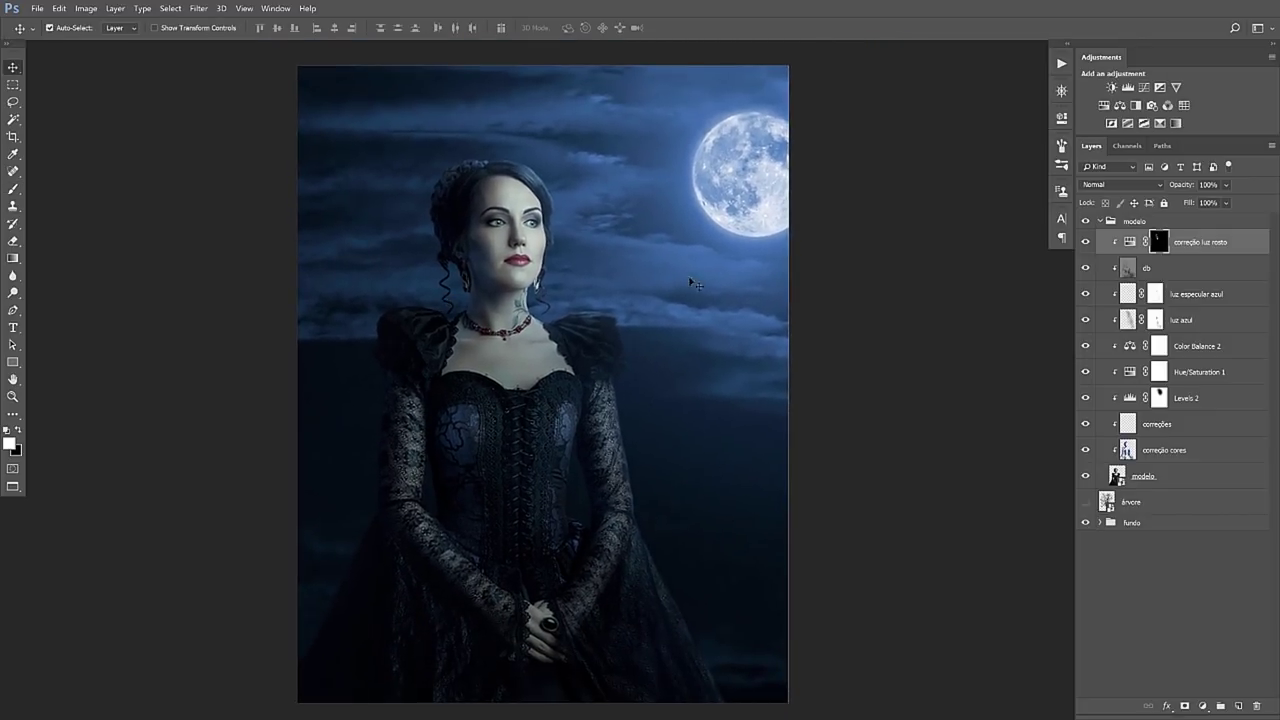
Paint black at 50% opacity on the luz azul mask over the woman's dress
{"action": "left_click", "coordinate": [1128, 320]}
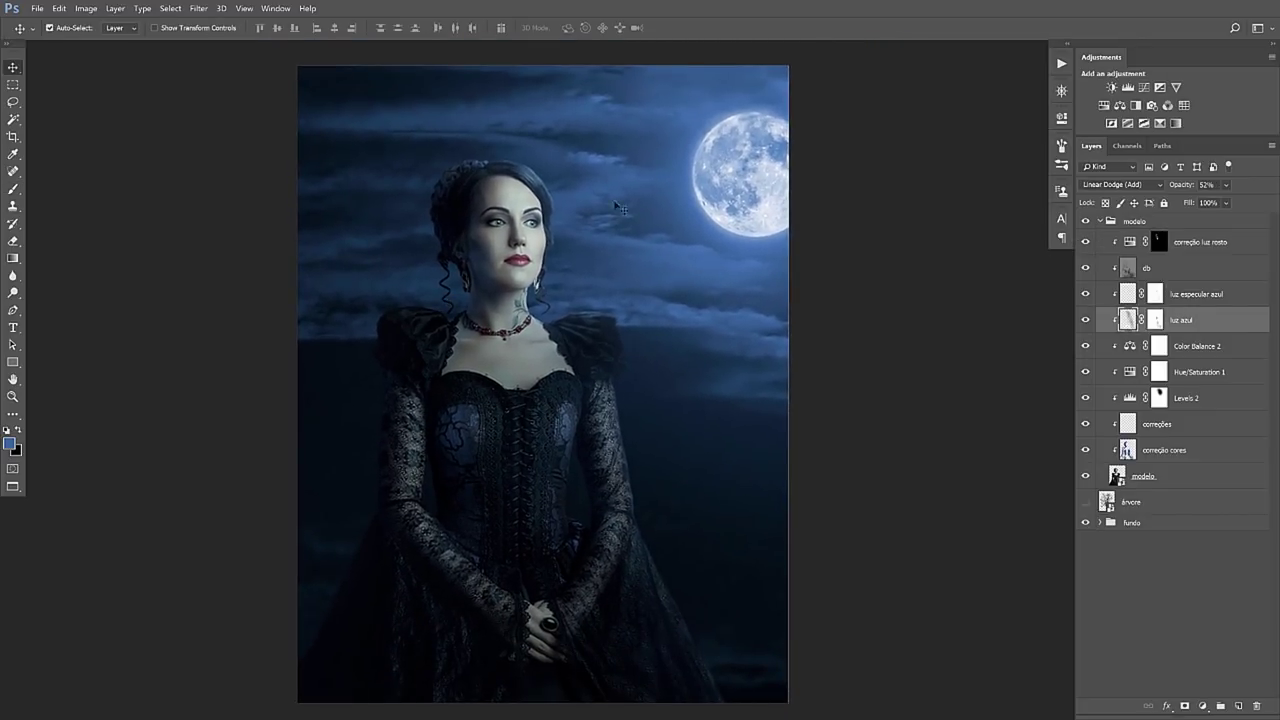
{"action": "key", "text": "b"}
{"action": "key", "text": "5"}
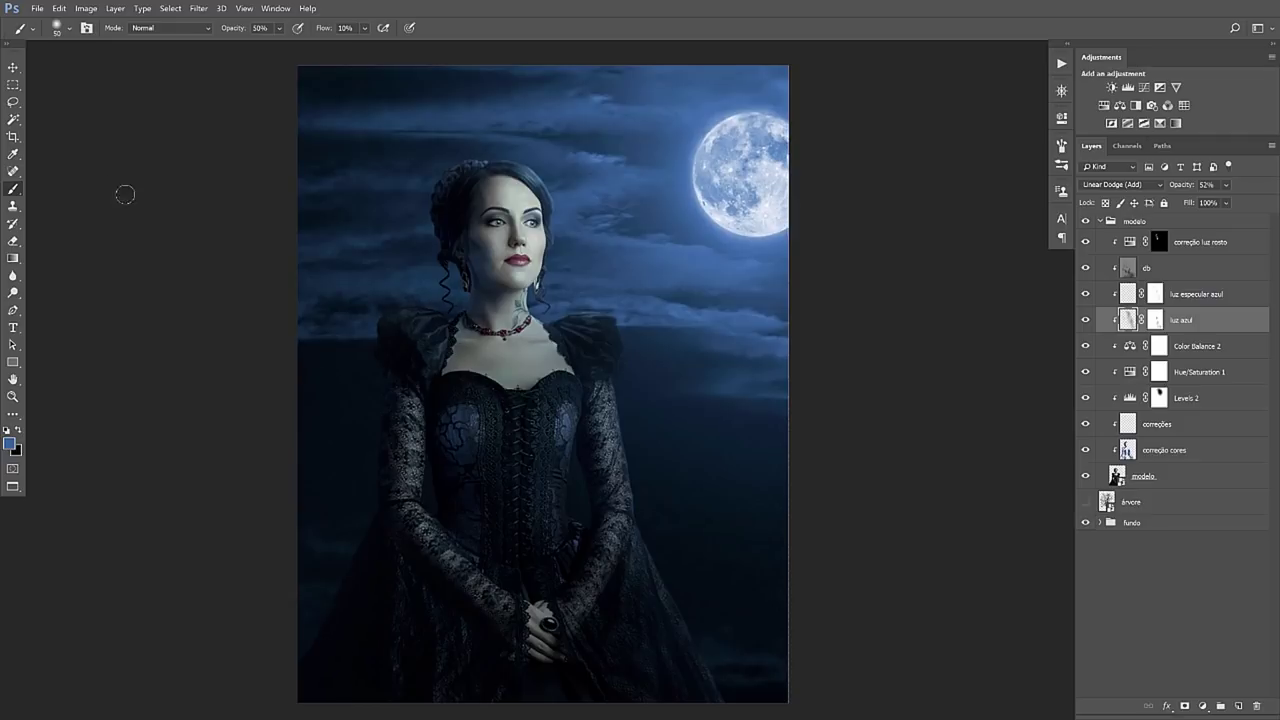
{"action": "left_click", "coordinate": [1156, 320]}
{"action": "key", "text": "x"}
{"action": "key", "text": "v"}
{"action": "left_click", "coordinate": [13, 84]}
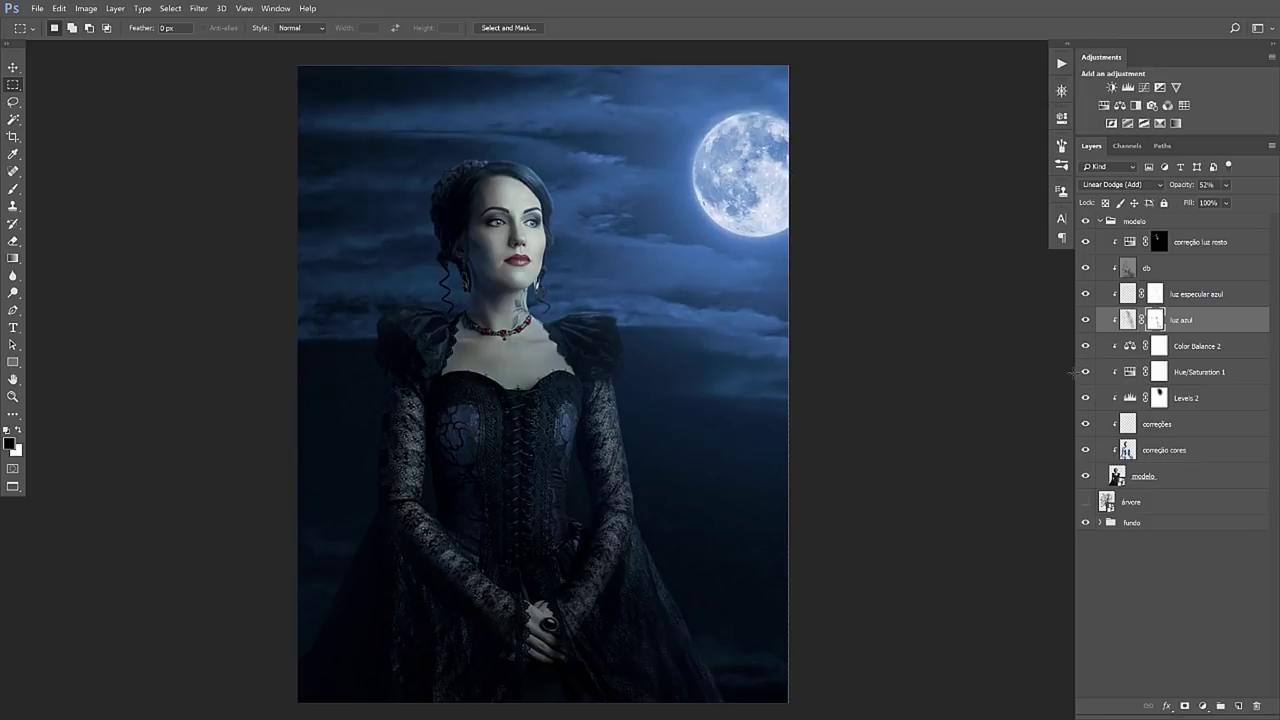
Create a new layer 'brilho da lua' above Color Balance 1 in the fundo group
{"action": "left_click", "coordinate": [1101, 522]}
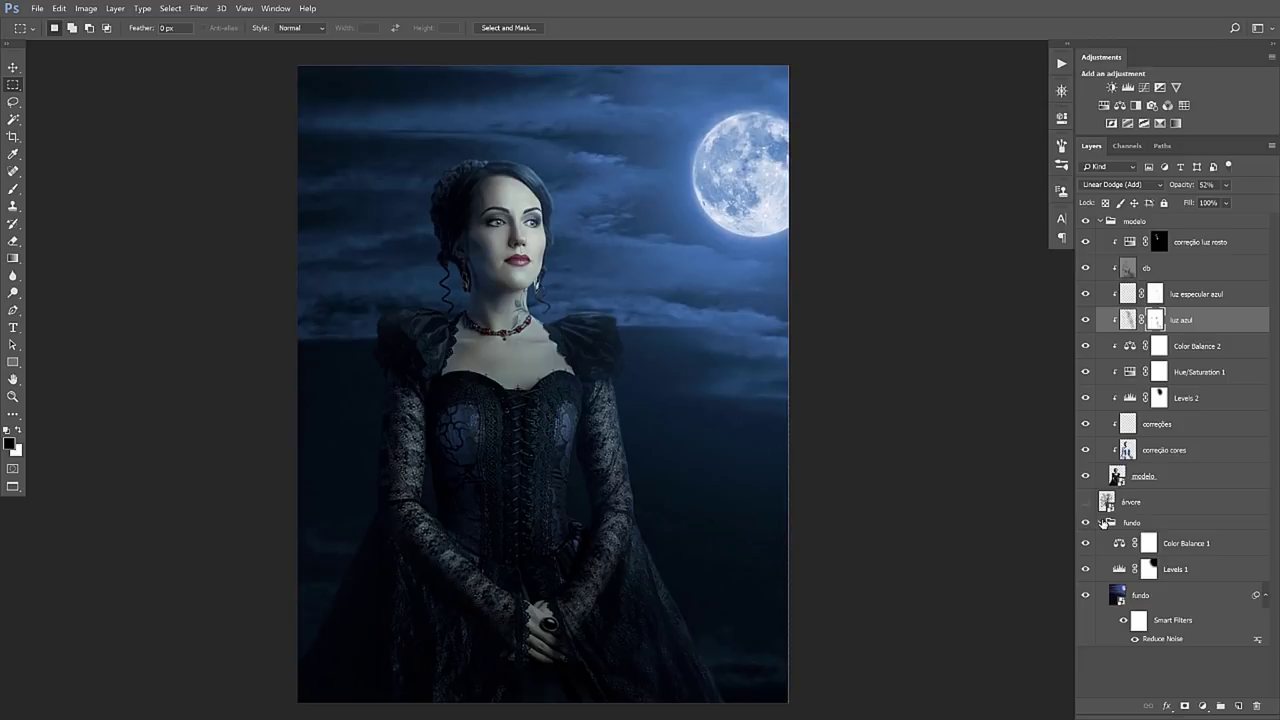
{"action": "left_click", "coordinate": [1200, 549]}
{"action": "left_click", "coordinate": [1239, 706]}
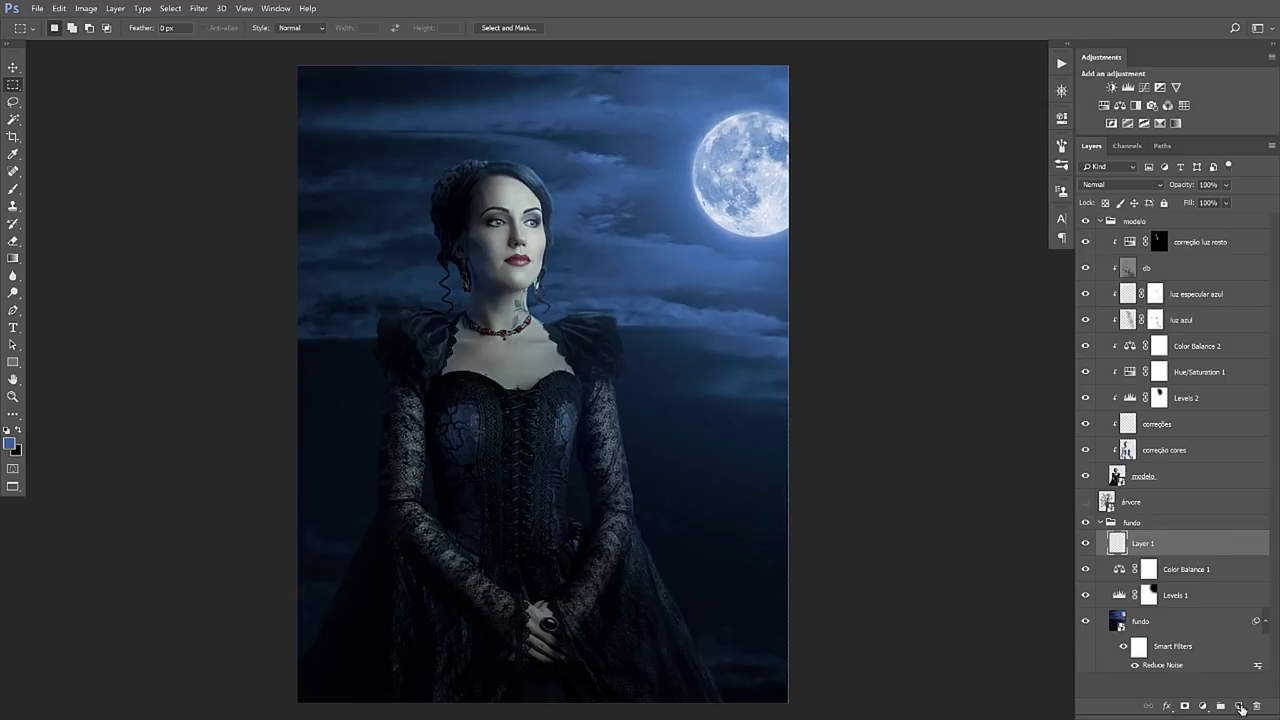
{"action": "double_click", "coordinate": [1143, 543]}
{"action": "type", "text": "brilho da lua"}
{"action": "key", "text": "Return"}
Paint a soft white glow with a large 0% hardness brush at full opacity and flow
{"action": "key", "text": "b"}
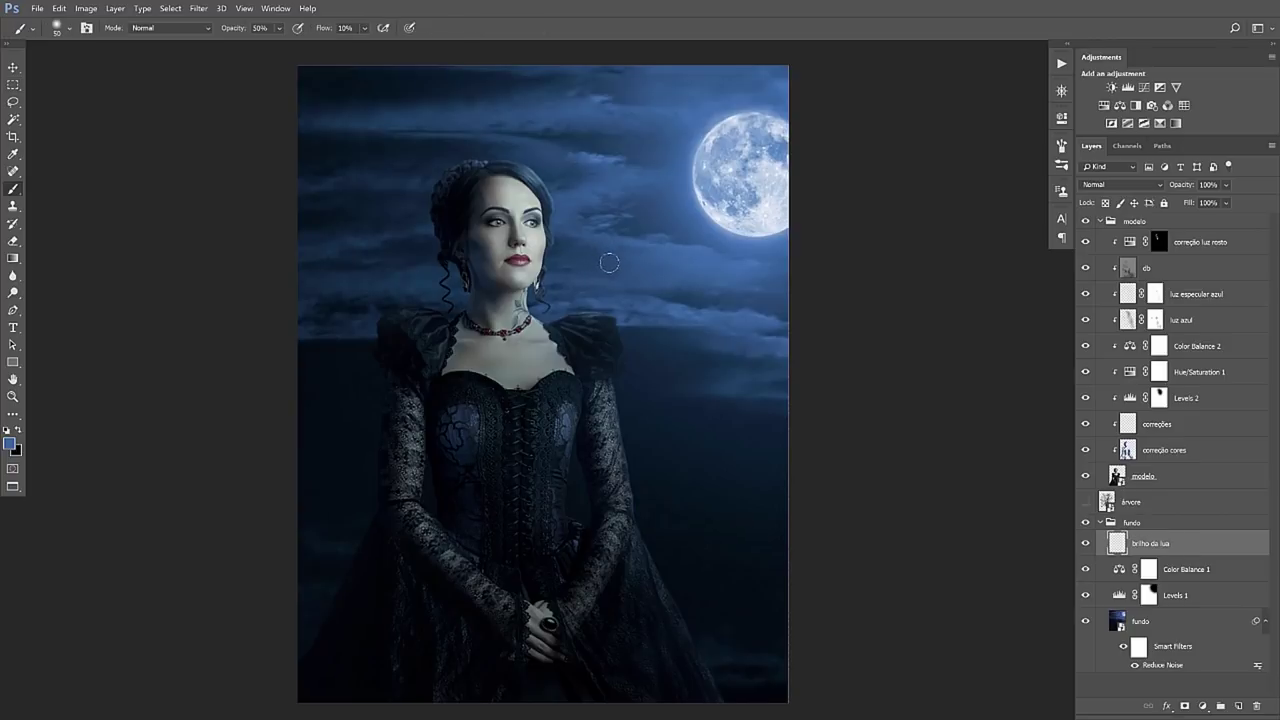
{"action": "right_click", "coordinate": [622, 252]}
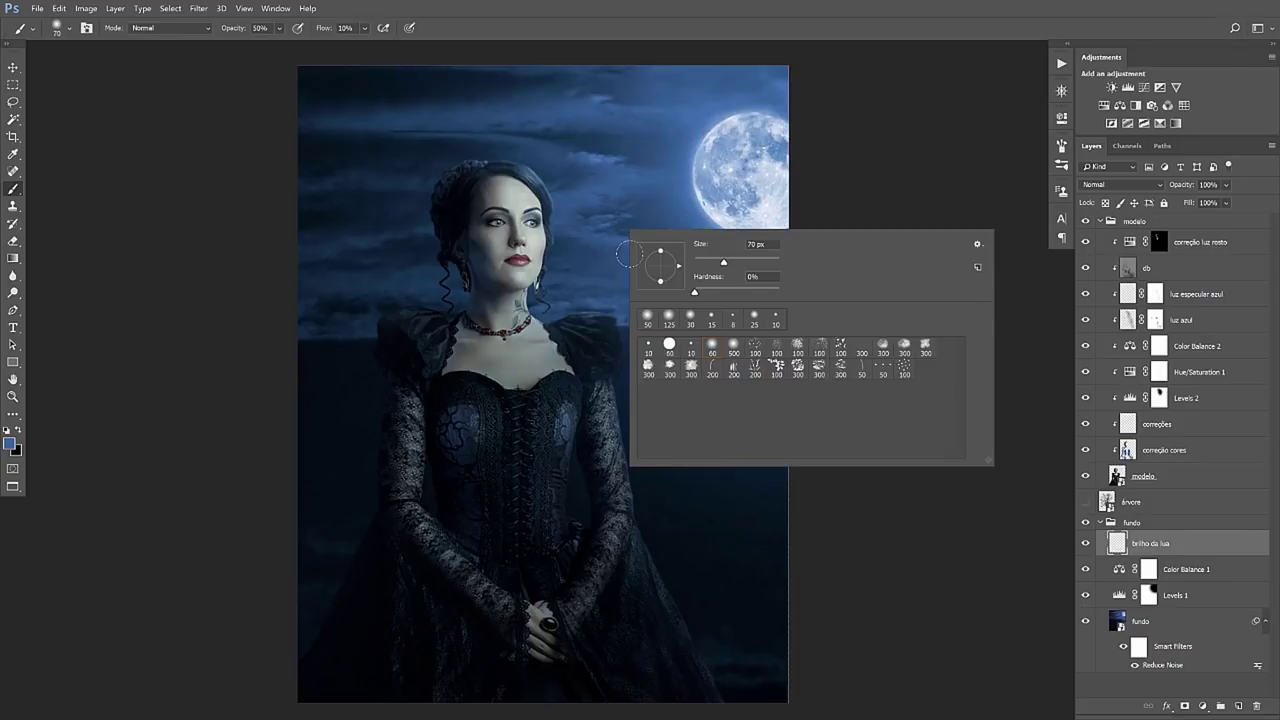
{"action": "left_click_drag", "start_coordinate": [694, 292], "coordinate": [682, 297]}
{"action": "left_click", "coordinate": [10, 443]}
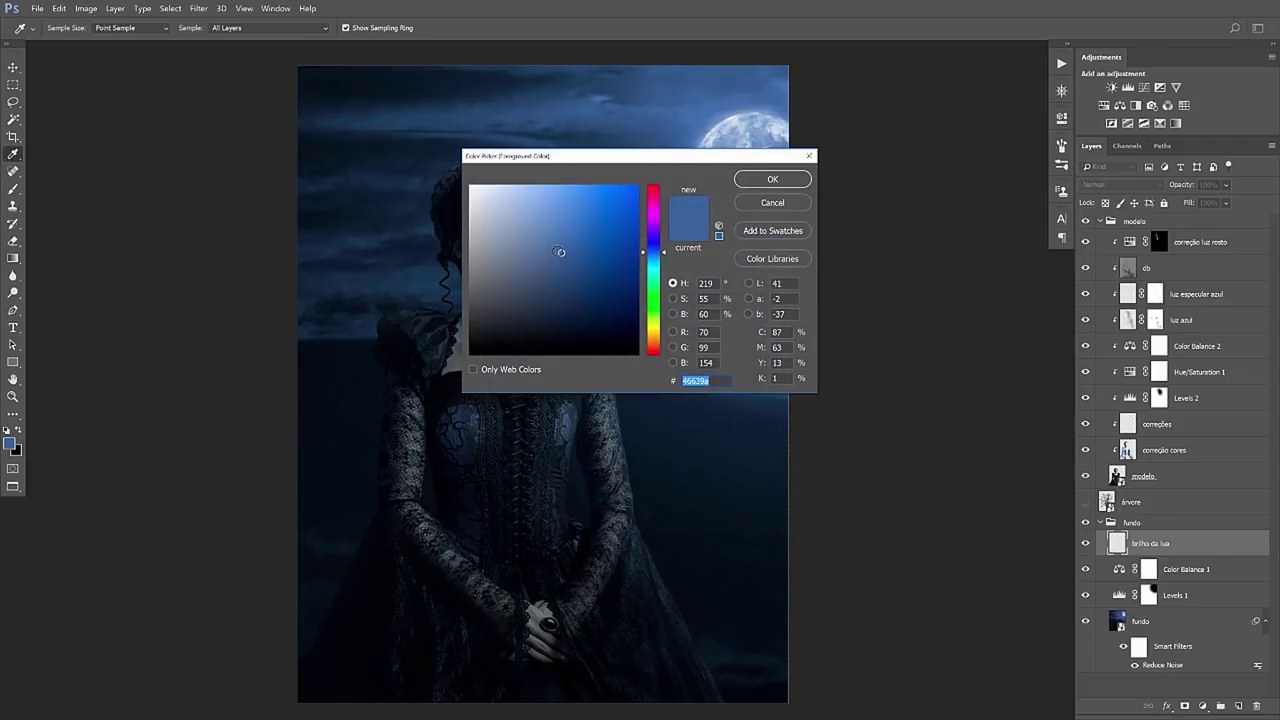
{"action": "type", "text": "ffffff"}
{"action": "left_click", "coordinate": [772, 179]}
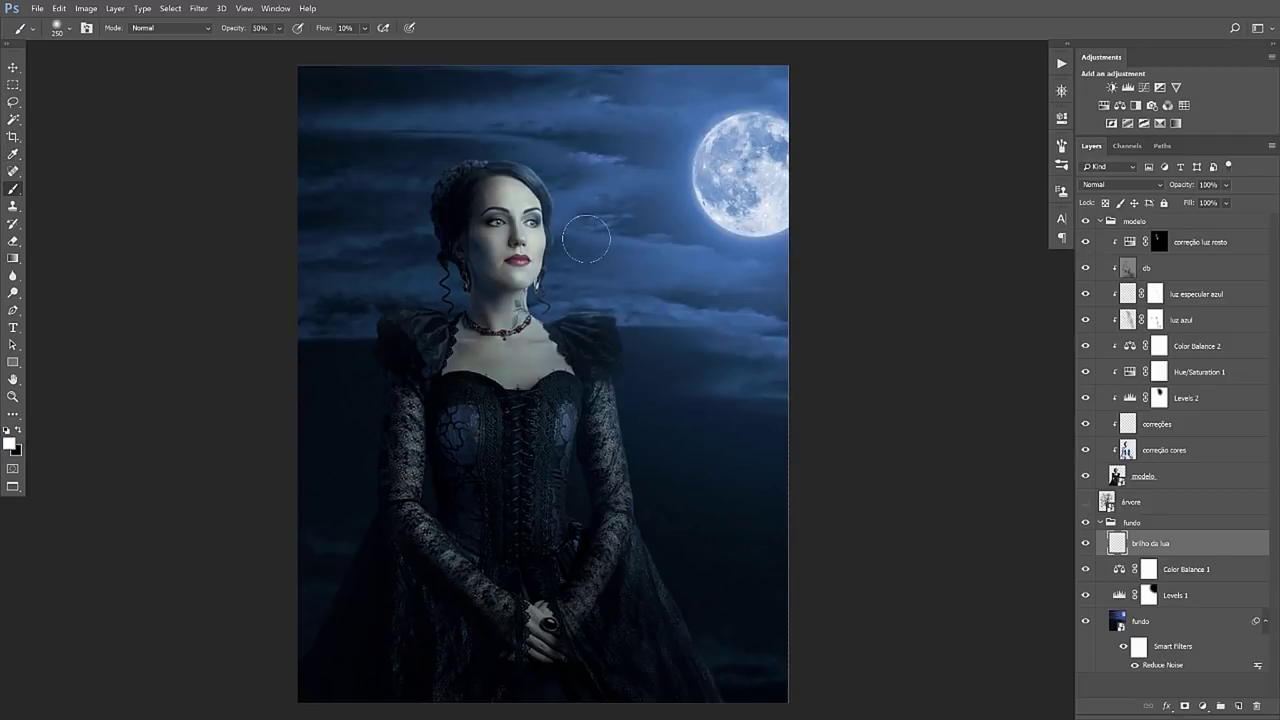
{"action": "key", "text": "bracketright"}
{"action": "key", "text": "bracketright"}
{"action": "key", "text": "bracketright"}
{"action": "key", "text": "bracketright"}
{"action": "key", "text": "bracketright"}
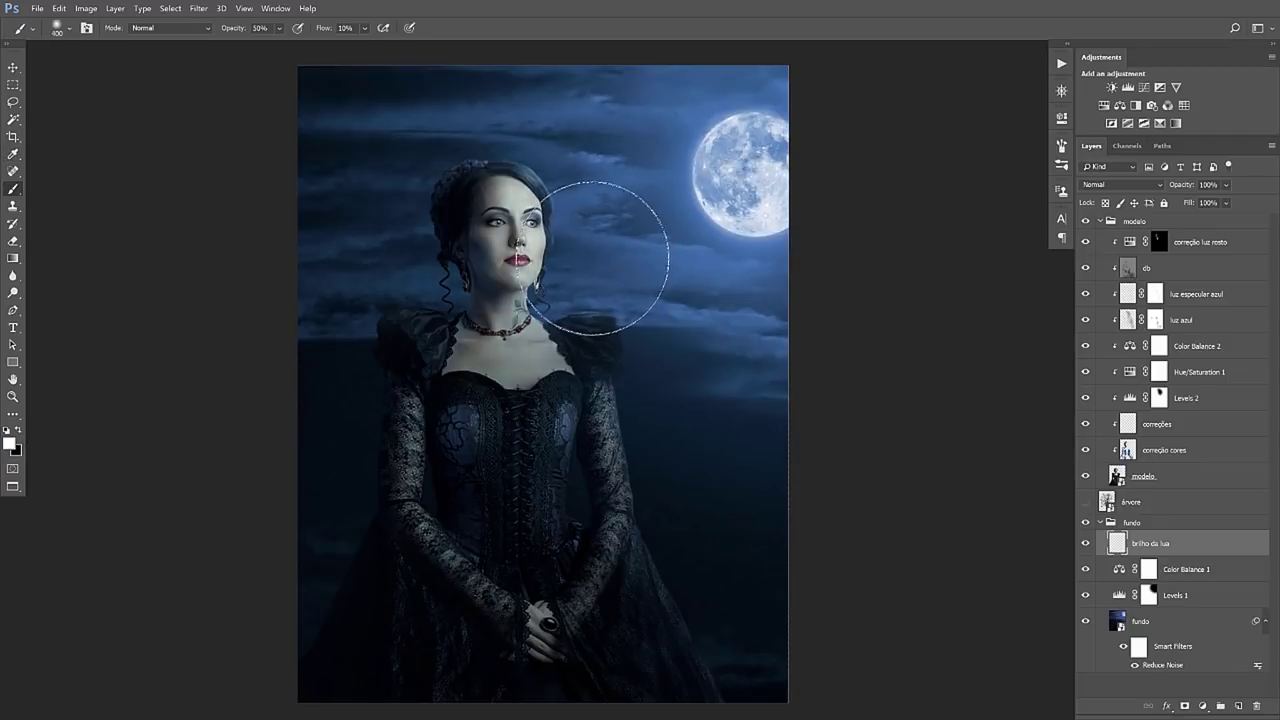
{"action": "key", "text": "bracketright"}
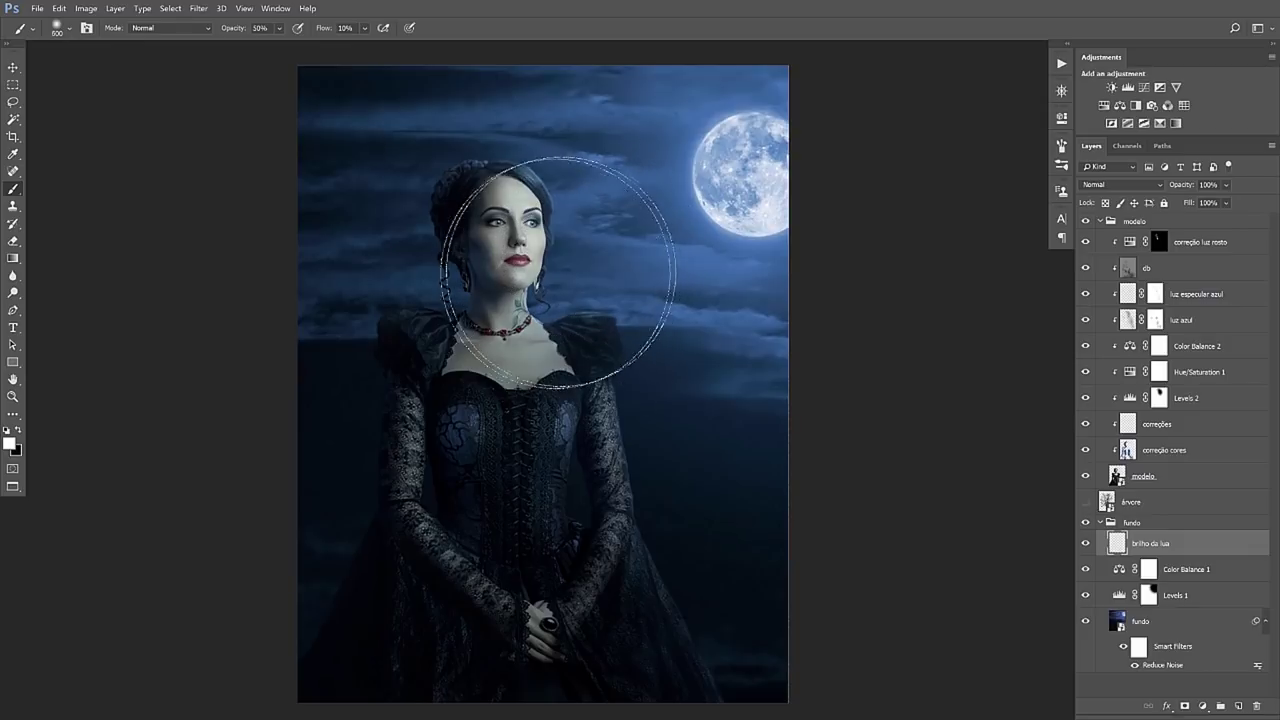
{"action": "left_click", "coordinate": [344, 28]}
{"action": "type", "text": "90"}
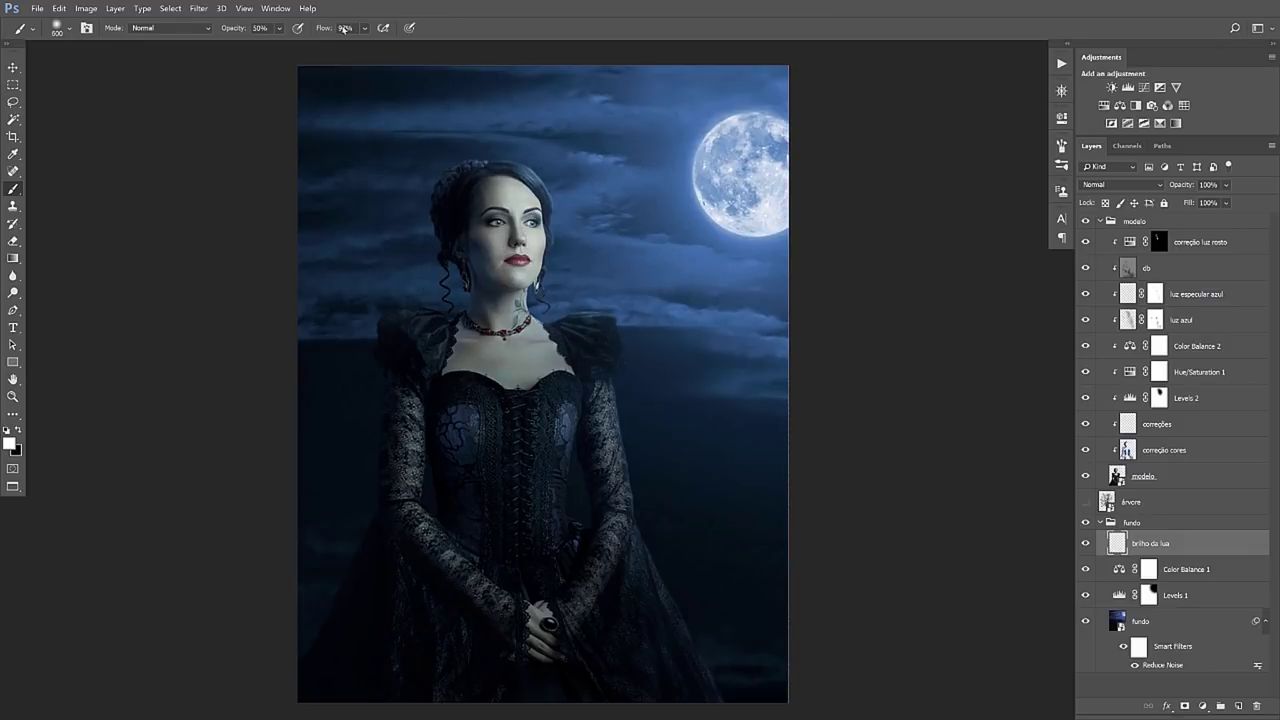
{"action": "type", "text": "97"}
{"action": "left_click_drag", "start_coordinate": [230, 29], "coordinate": [382, 38]}
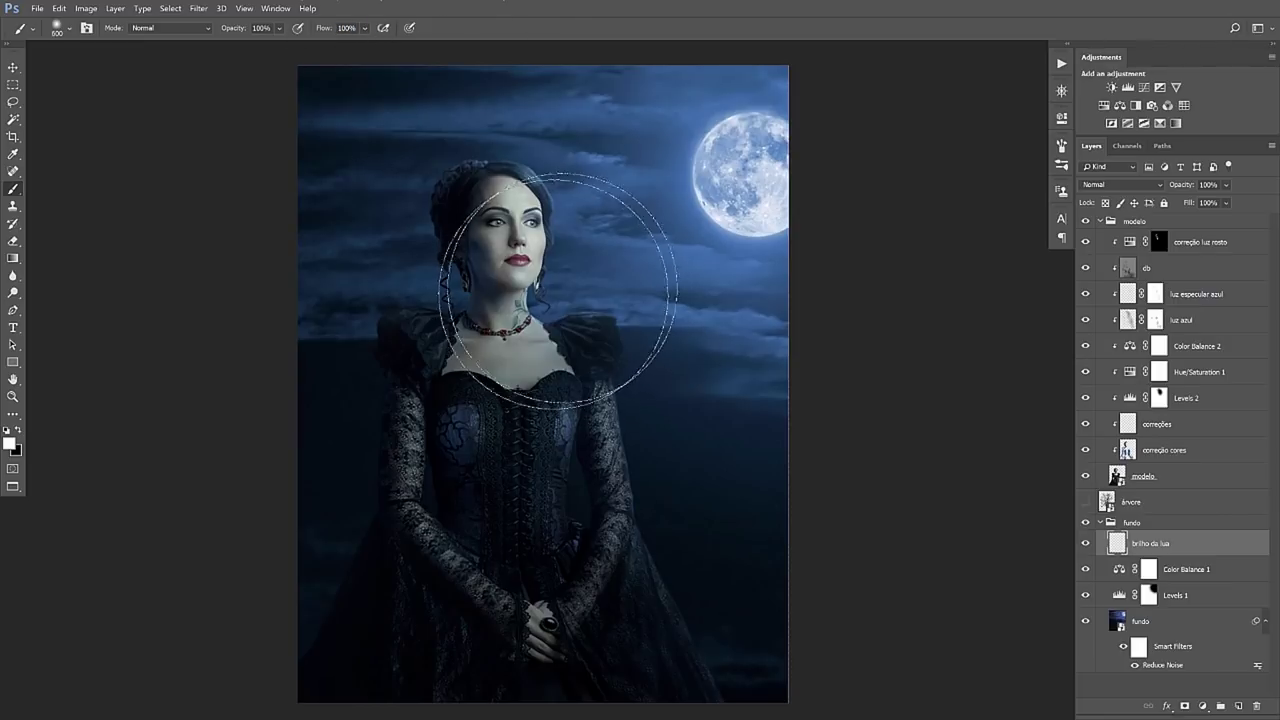
{"action": "left_click", "coordinate": [617, 238]}
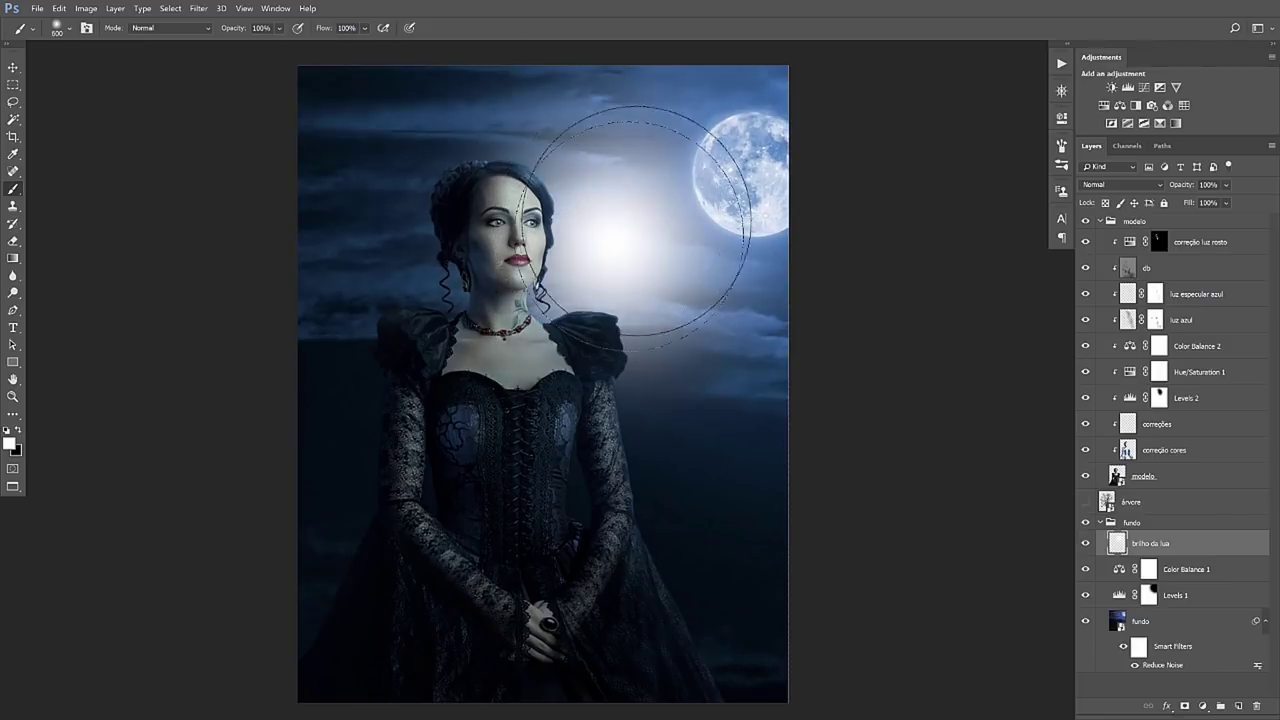
Move the glow onto the moon, set its opacity to about 21%, and show árvore
{"action": "key", "text": "v"}
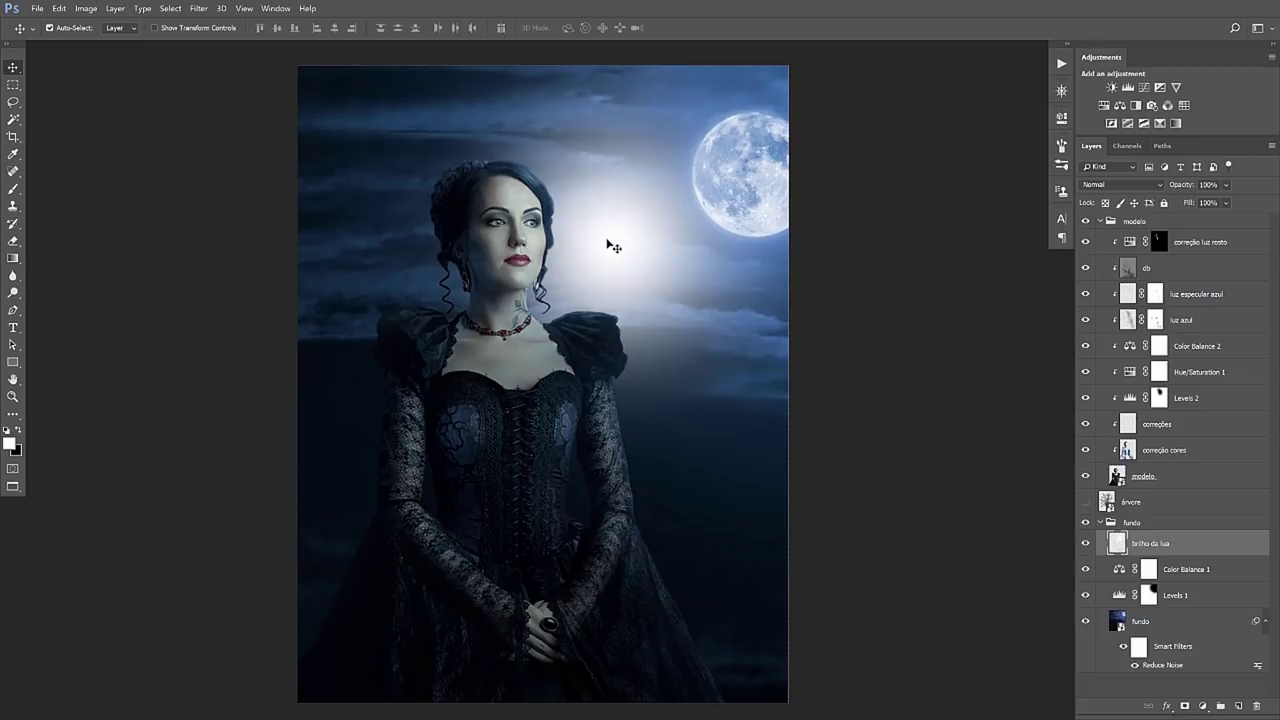
{"action": "left_click_drag", "start_coordinate": [608, 245], "coordinate": [753, 184]}
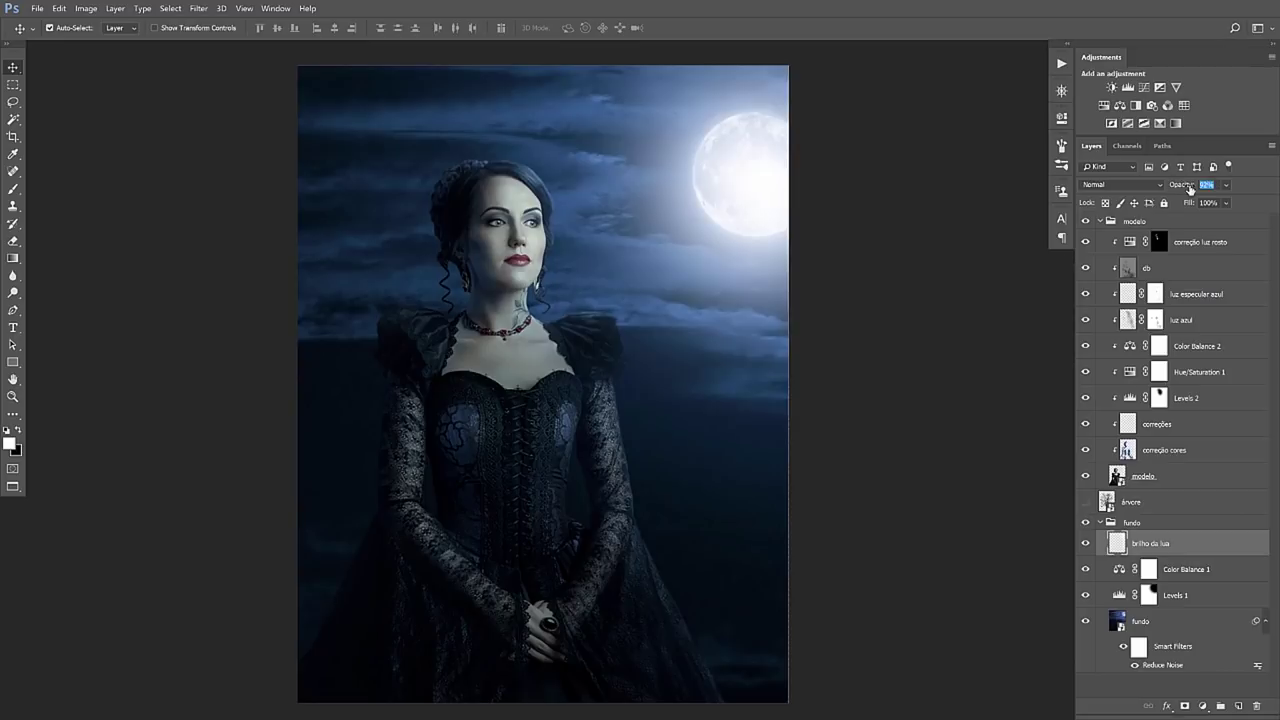
{"action": "left_click_drag", "start_coordinate": [1184, 186], "coordinate": [1152, 187]}
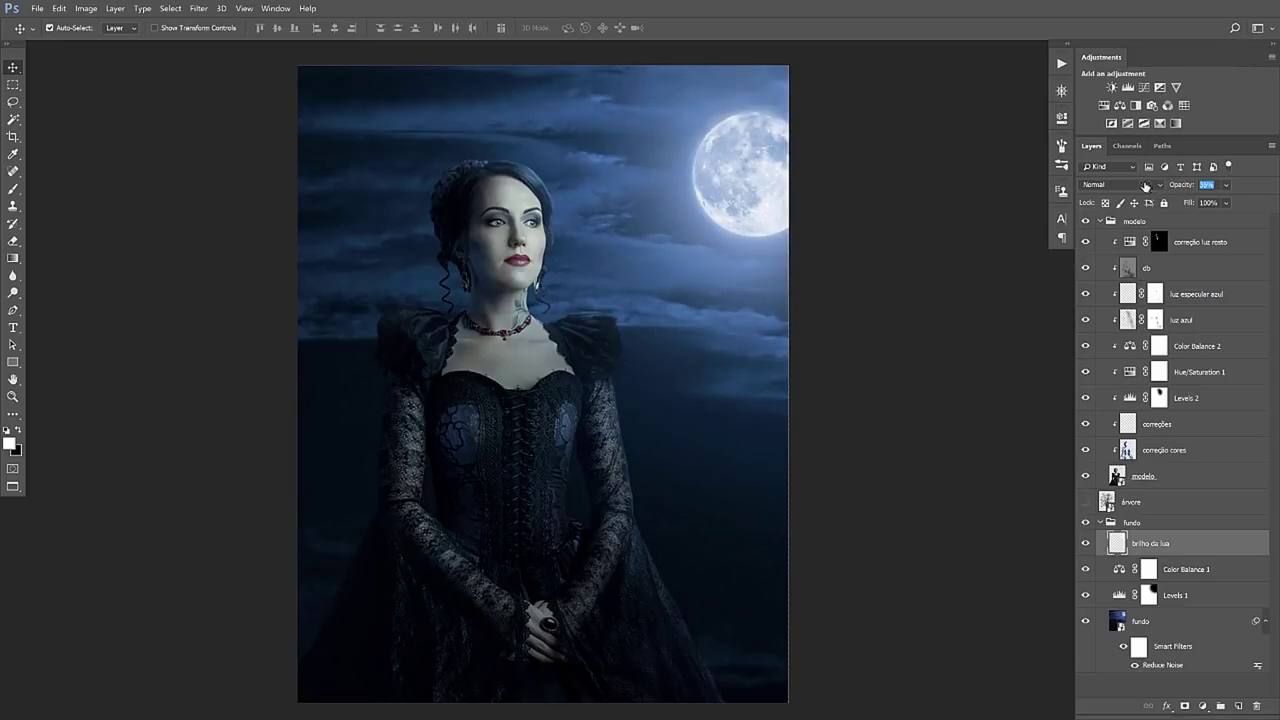
{"action": "left_click_drag", "start_coordinate": [1140, 186], "coordinate": [1131, 193]}
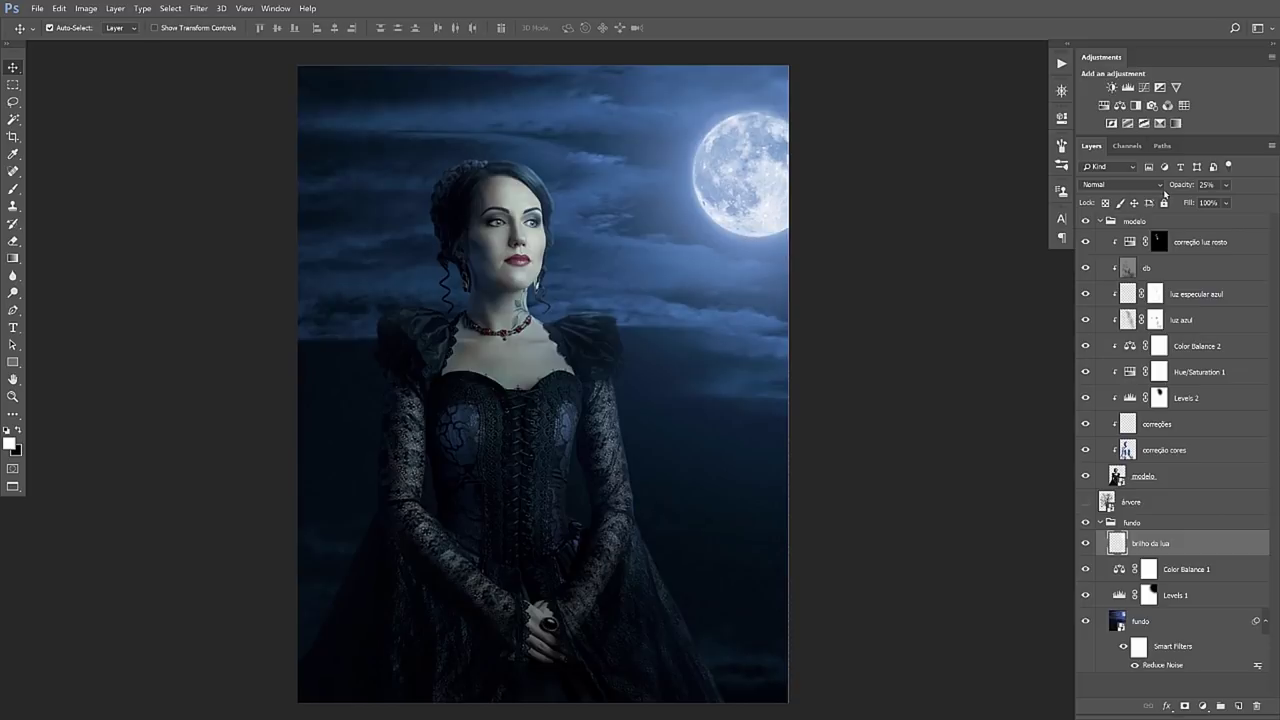
{"action": "left_click", "coordinate": [1183, 189]}
{"action": "left_click_drag", "start_coordinate": [1183, 188], "coordinate": [1180, 190]}
{"action": "left_click", "coordinate": [1085, 543]}
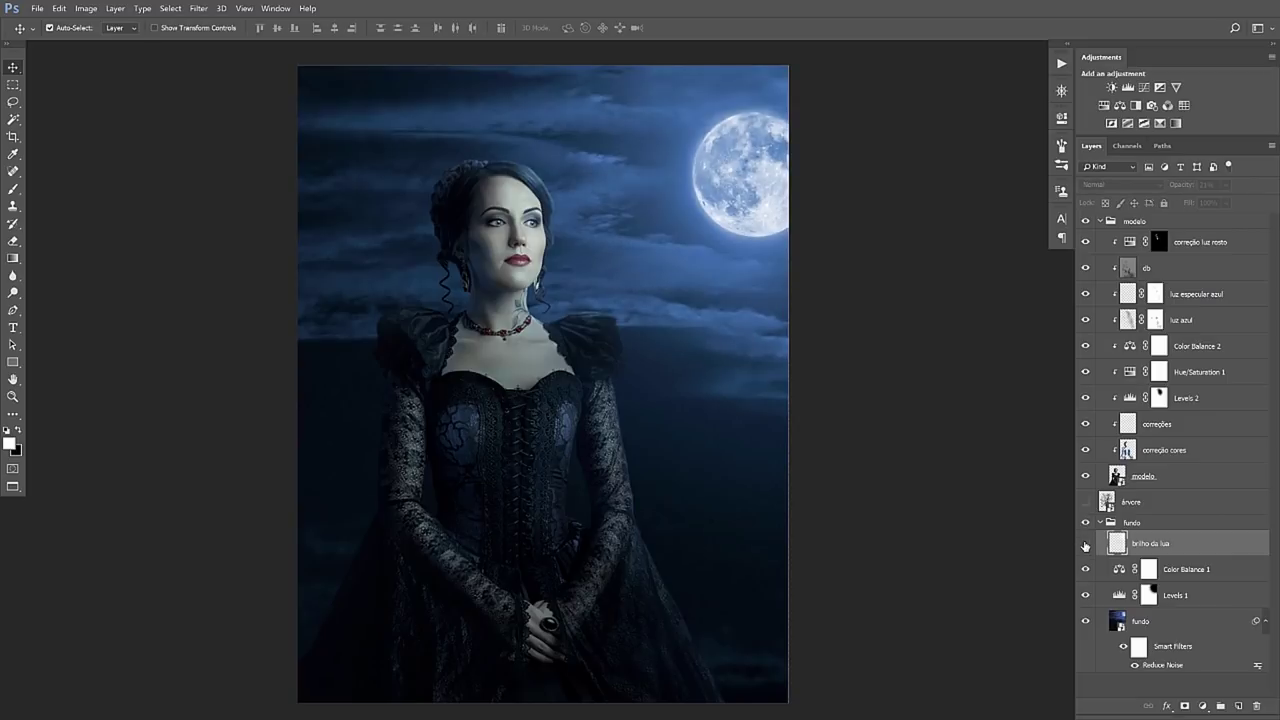
{"action": "left_click", "coordinate": [1085, 543]}
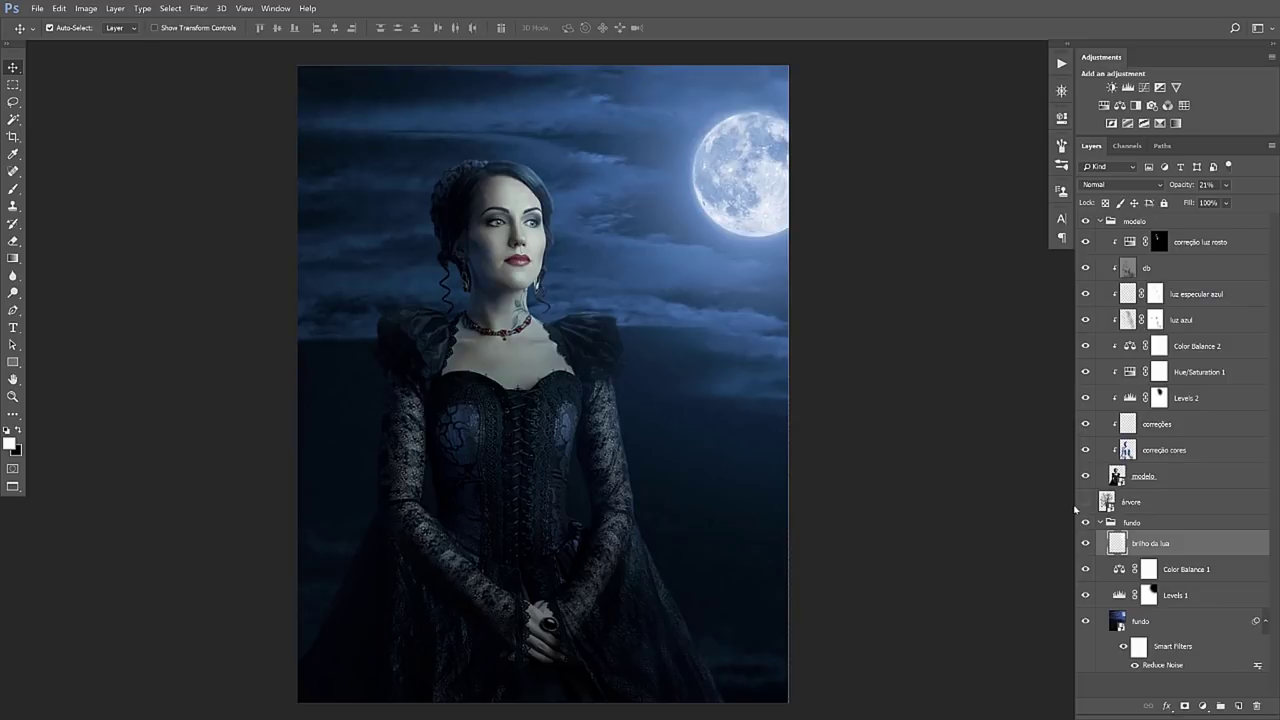
{"action": "left_click", "coordinate": [1085, 502]}
{"action": "left_click", "coordinate": [1137, 505]}
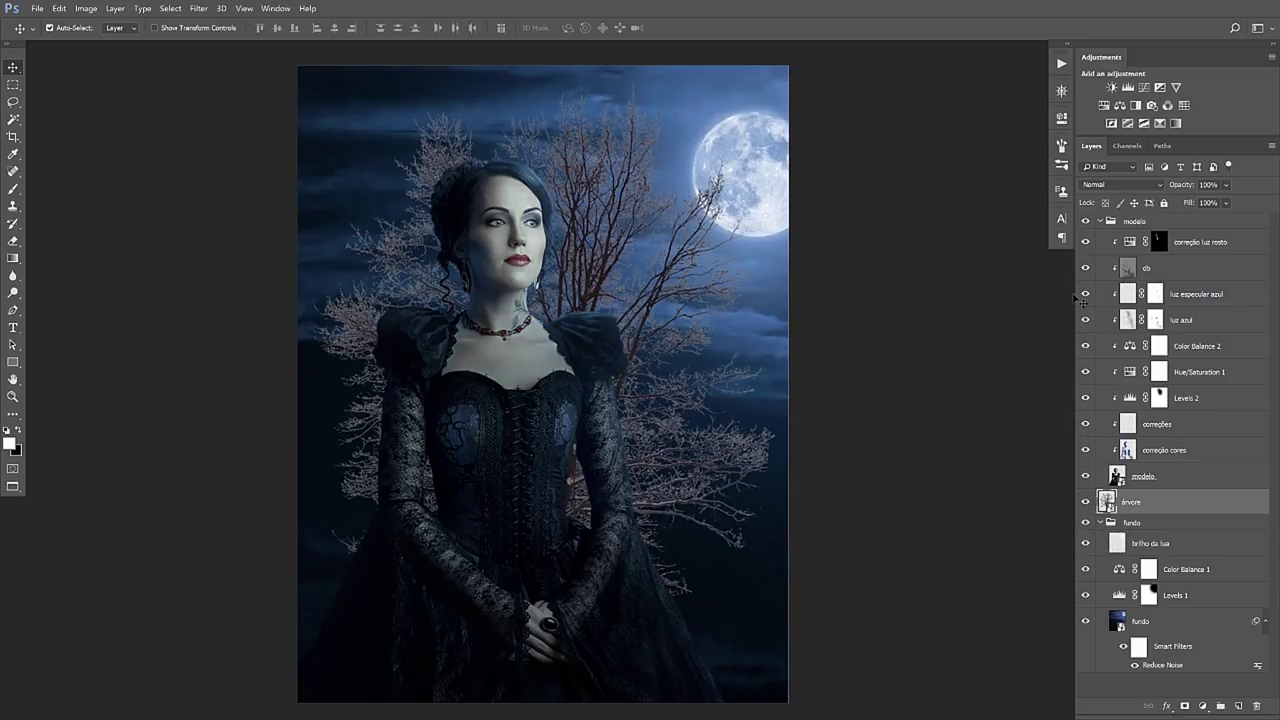
Hide modelo and give the árvore layer a near-black #141618 Color Overlay
{"action": "left_click", "coordinate": [1085, 220]}
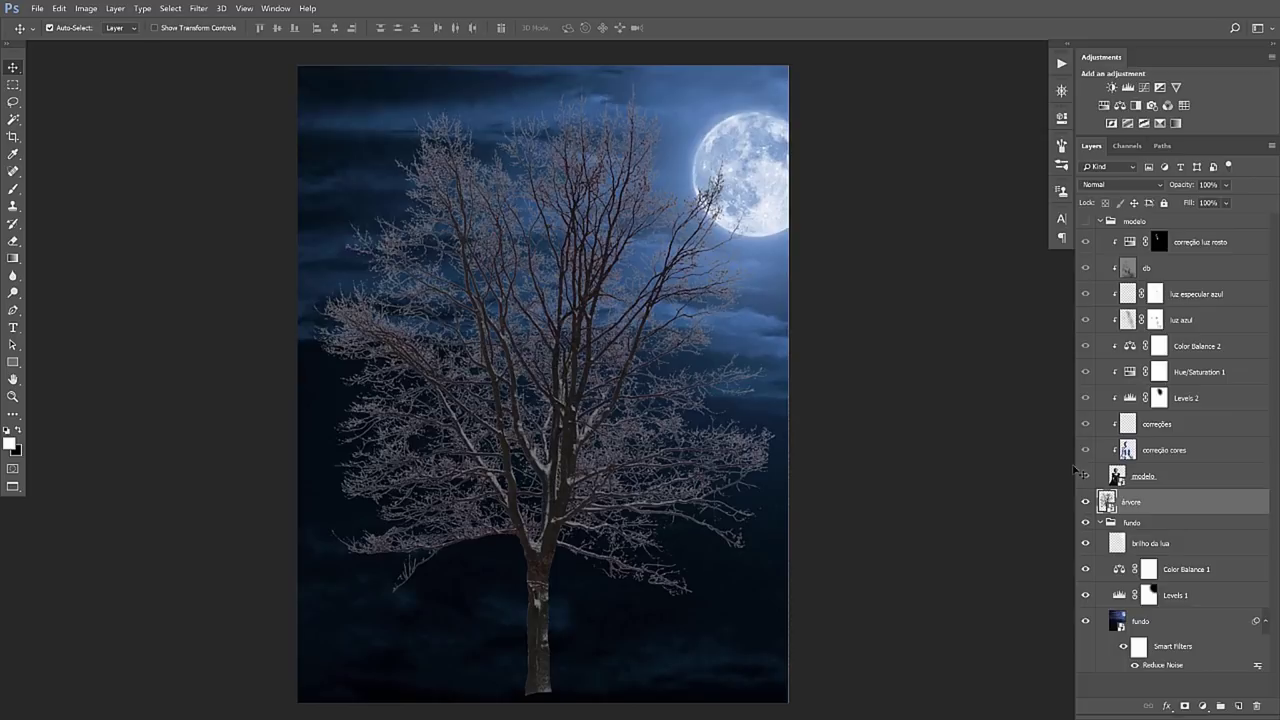
{"action": "double_click", "coordinate": [1232, 508]}
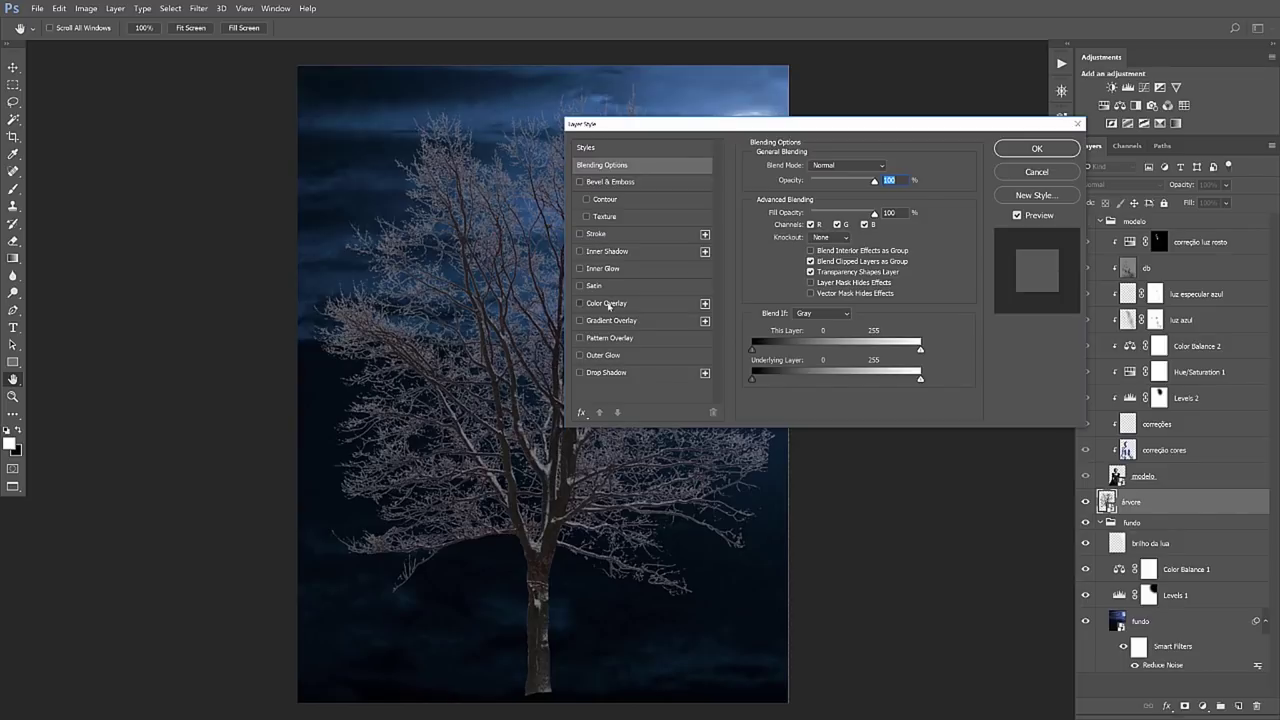
{"action": "left_click", "coordinate": [608, 304]}
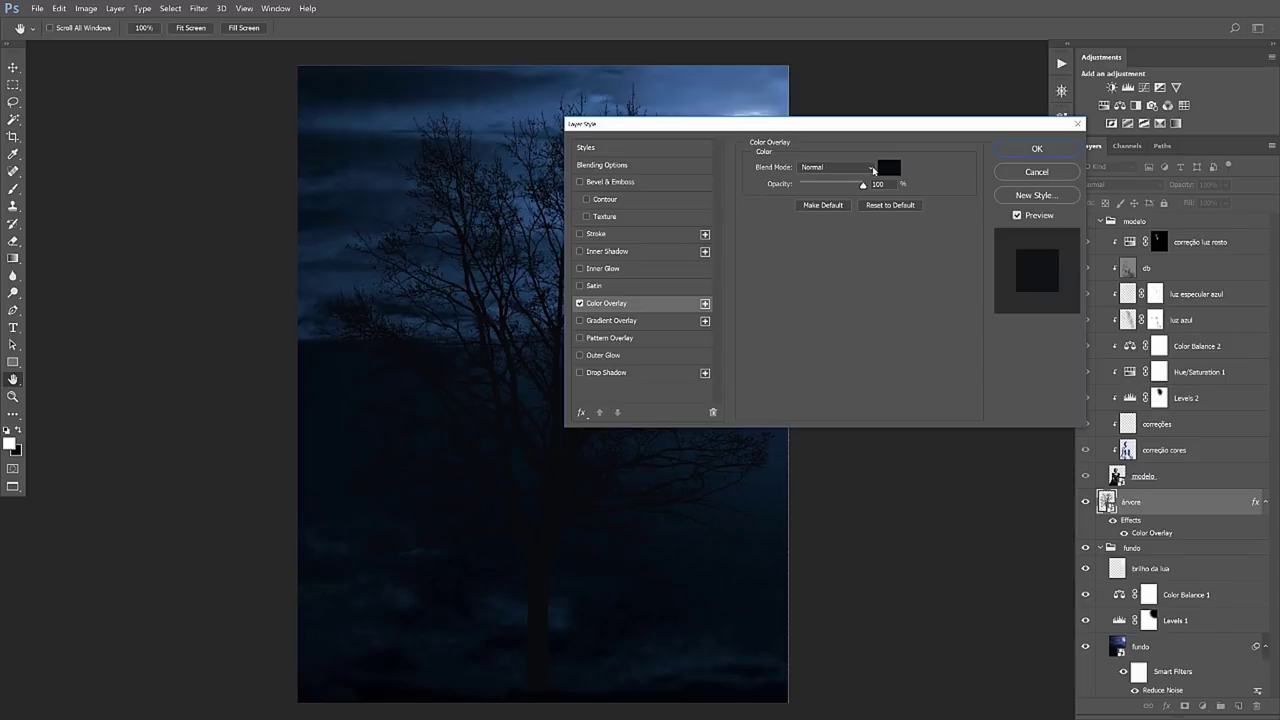
{"action": "left_click", "coordinate": [895, 174]}
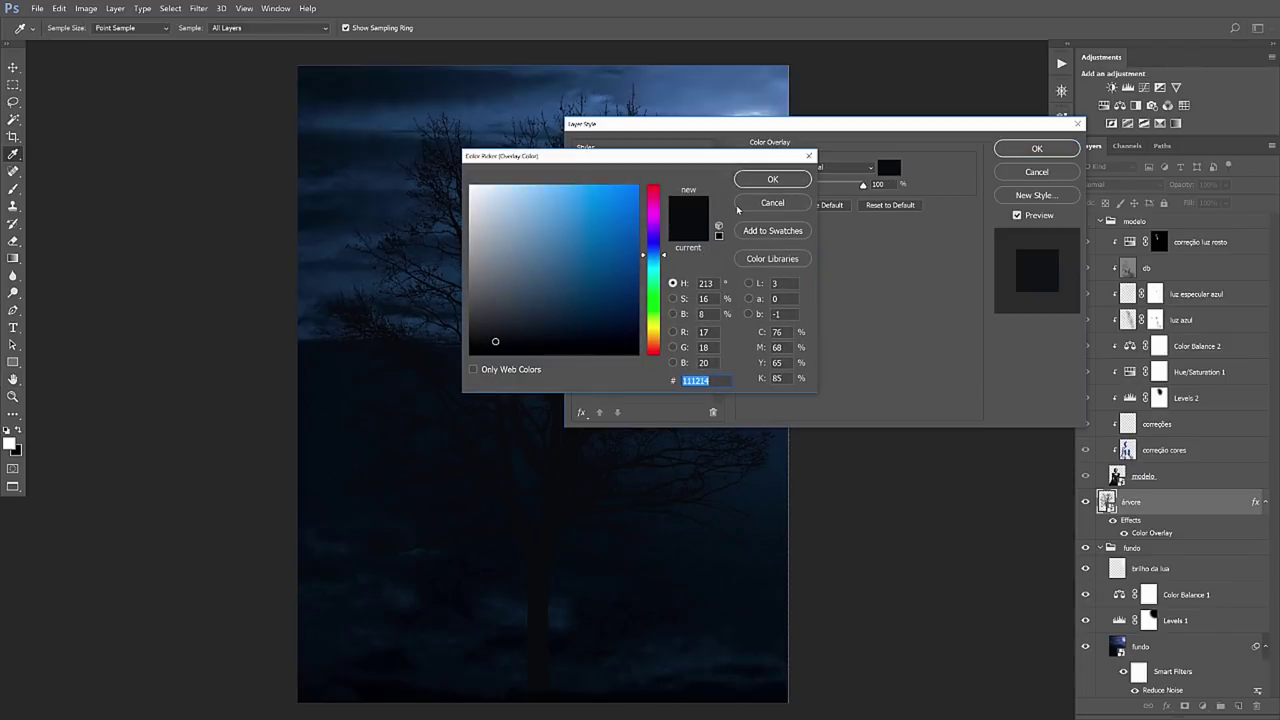
{"action": "mouse_move", "coordinate": [495, 341]}
{"action": "left_mouse_down"}
{"action": "mouse_move", "coordinate": [459, 356]}
{"action": "mouse_move", "coordinate": [493, 338]}
{"action": "left_mouse_up"}
{"action": "left_click", "coordinate": [772, 179]}
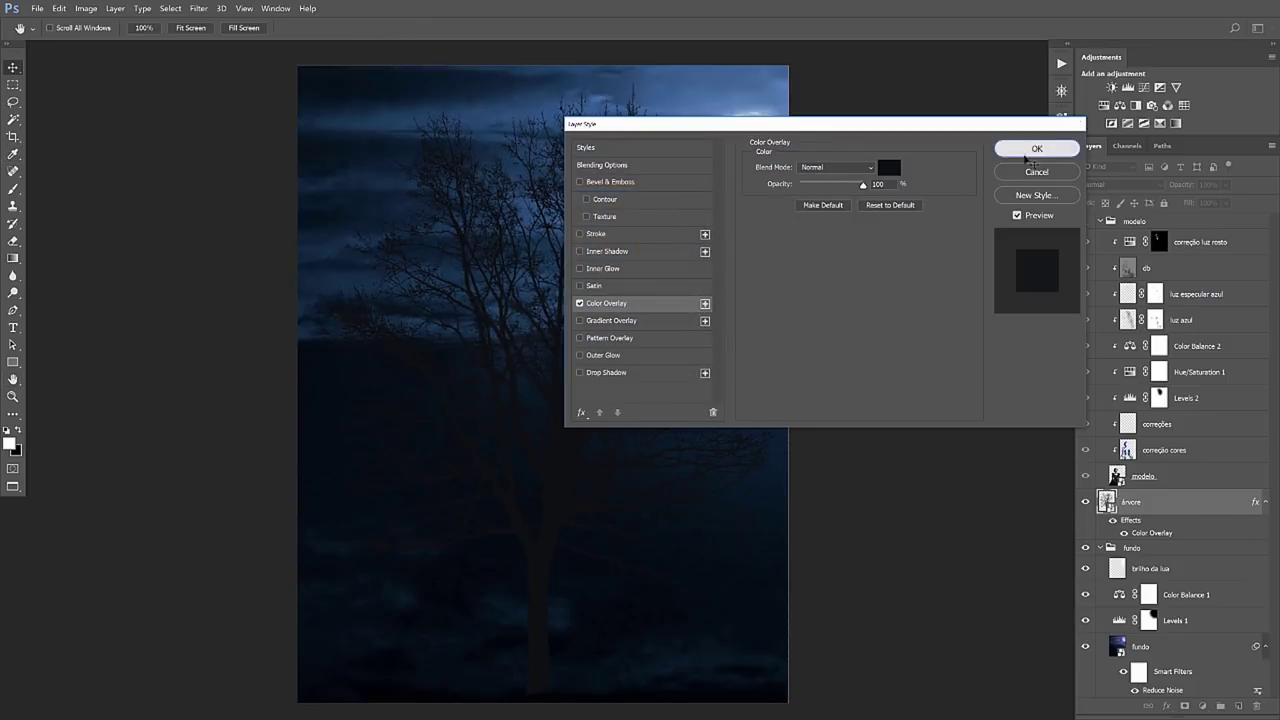
{"action": "left_click", "coordinate": [1031, 152]}
Scale the tree up, shift it left, show modelo again and nudge the tree right
{"action": "key", "text": "ctrl+minus"}
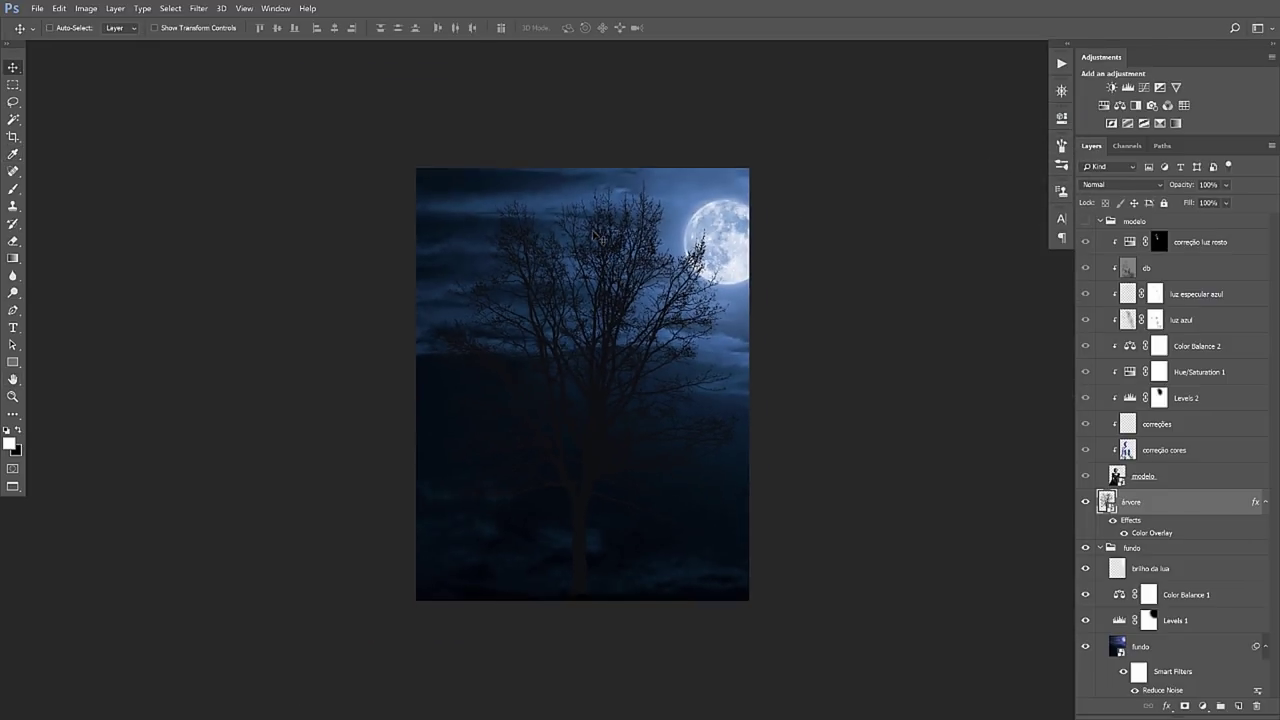
{"action": "key", "text": "ctrl+t"}
{"action": "left_click_drag", "start_coordinate": [750, 166], "coordinate": [839, 146]}
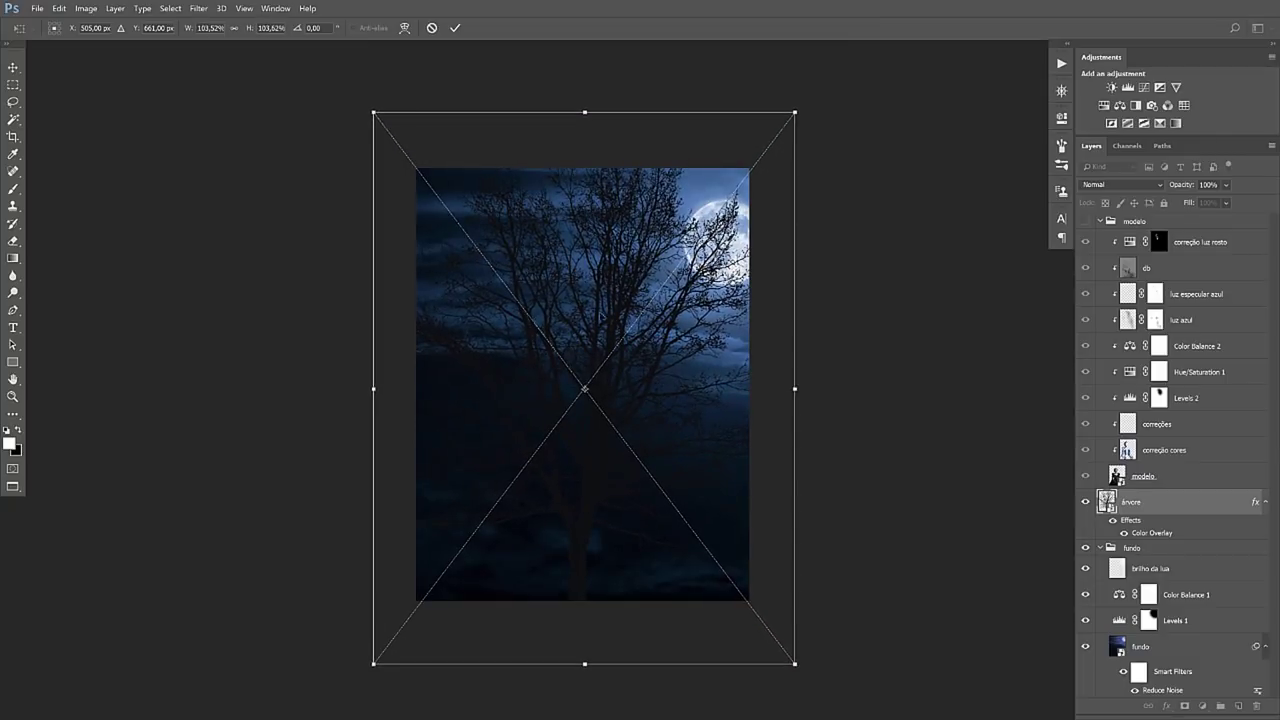
{"action": "left_click_drag", "start_coordinate": [601, 315], "coordinate": [453, 309]}
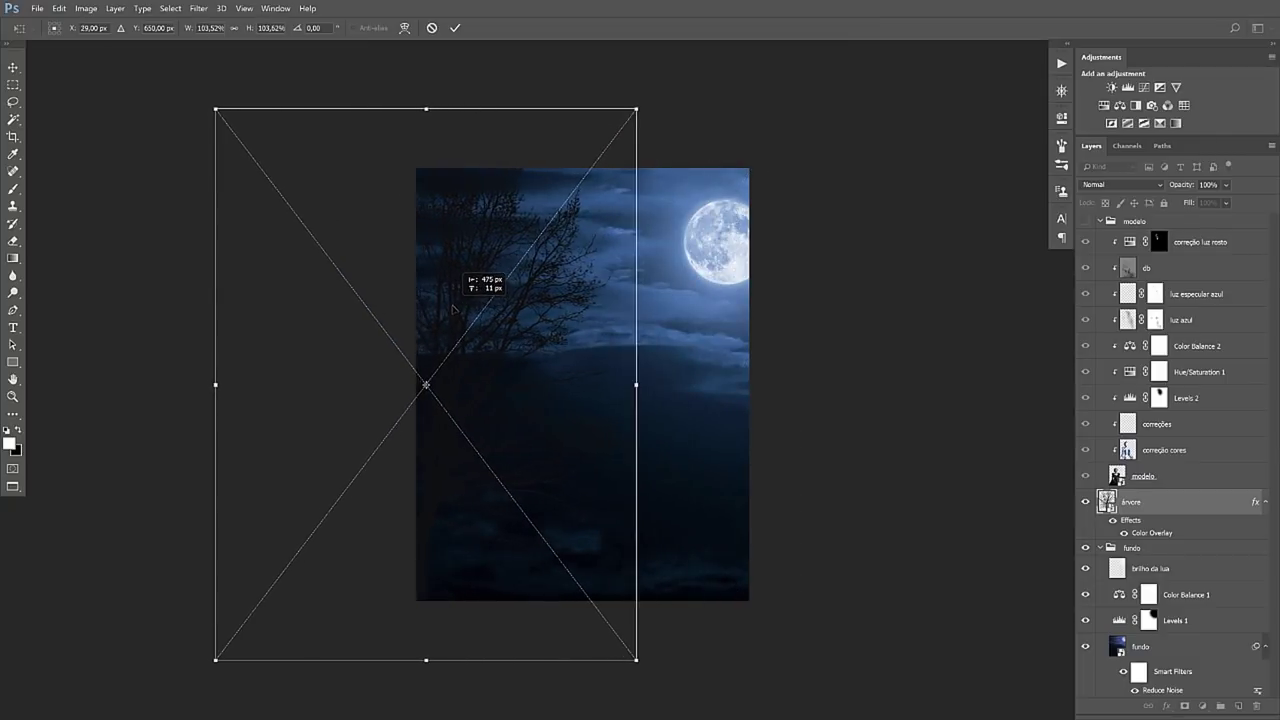
{"action": "key", "text": "Return"}
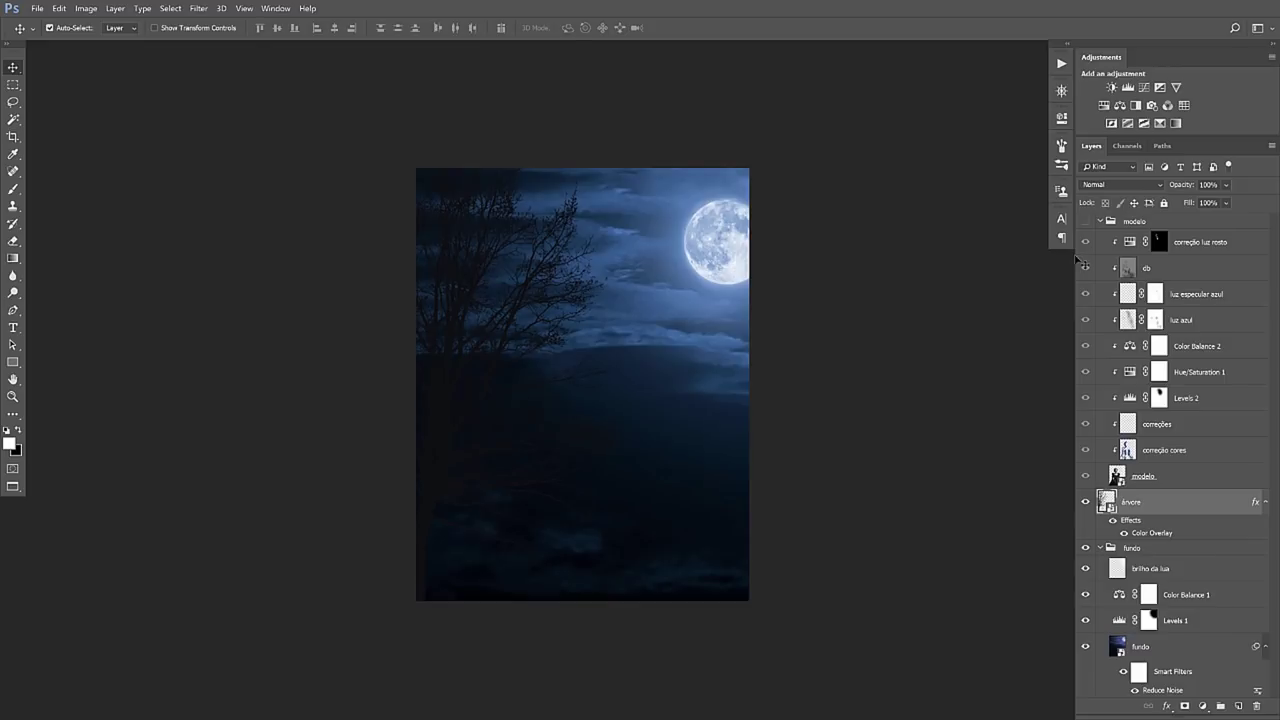
{"action": "left_click", "coordinate": [1086, 220]}
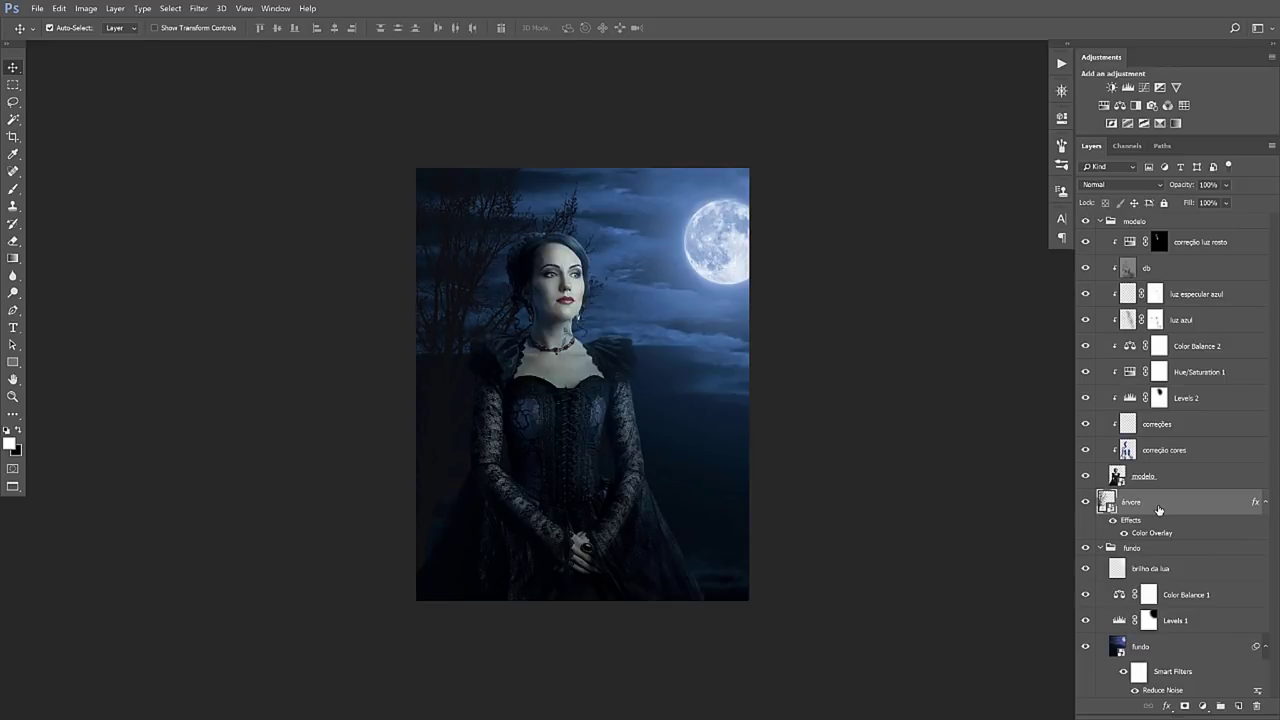
{"action": "key", "text": "shift+Right"}
{"action": "key", "text": "shift+Right"}
{"action": "key", "text": "shift+Right"}
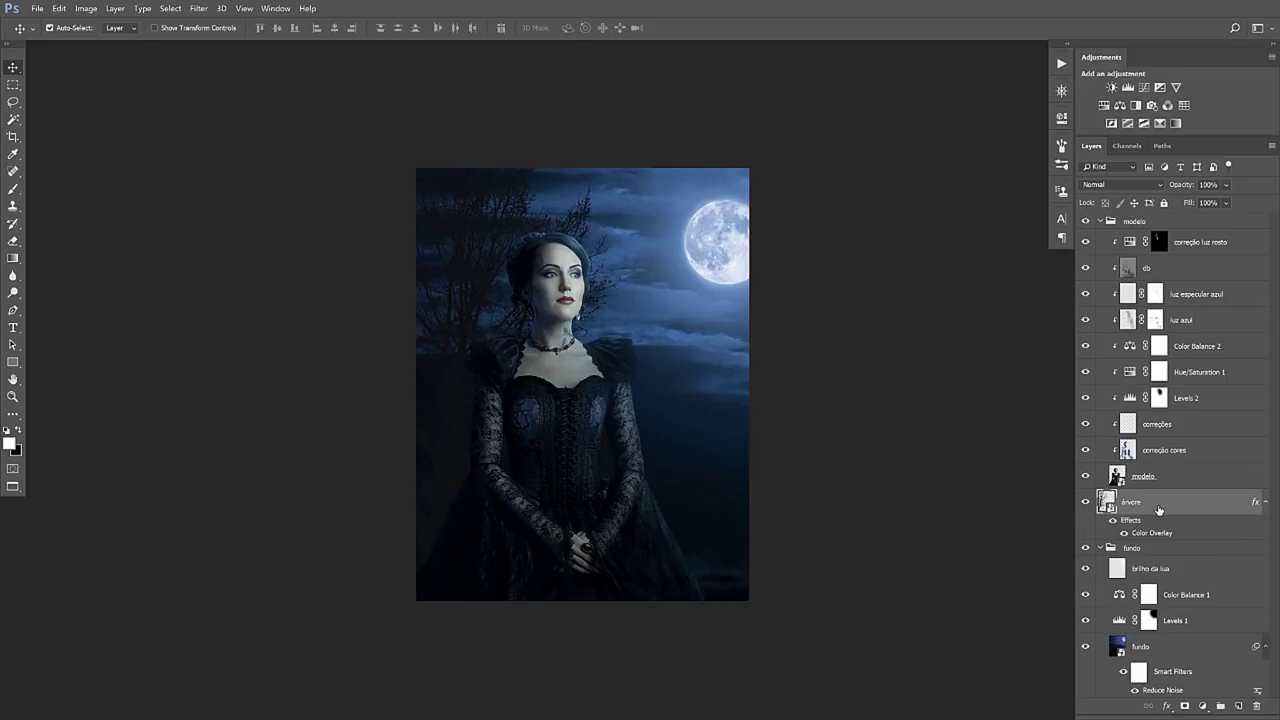
{"action": "key", "text": "shift+Right"}
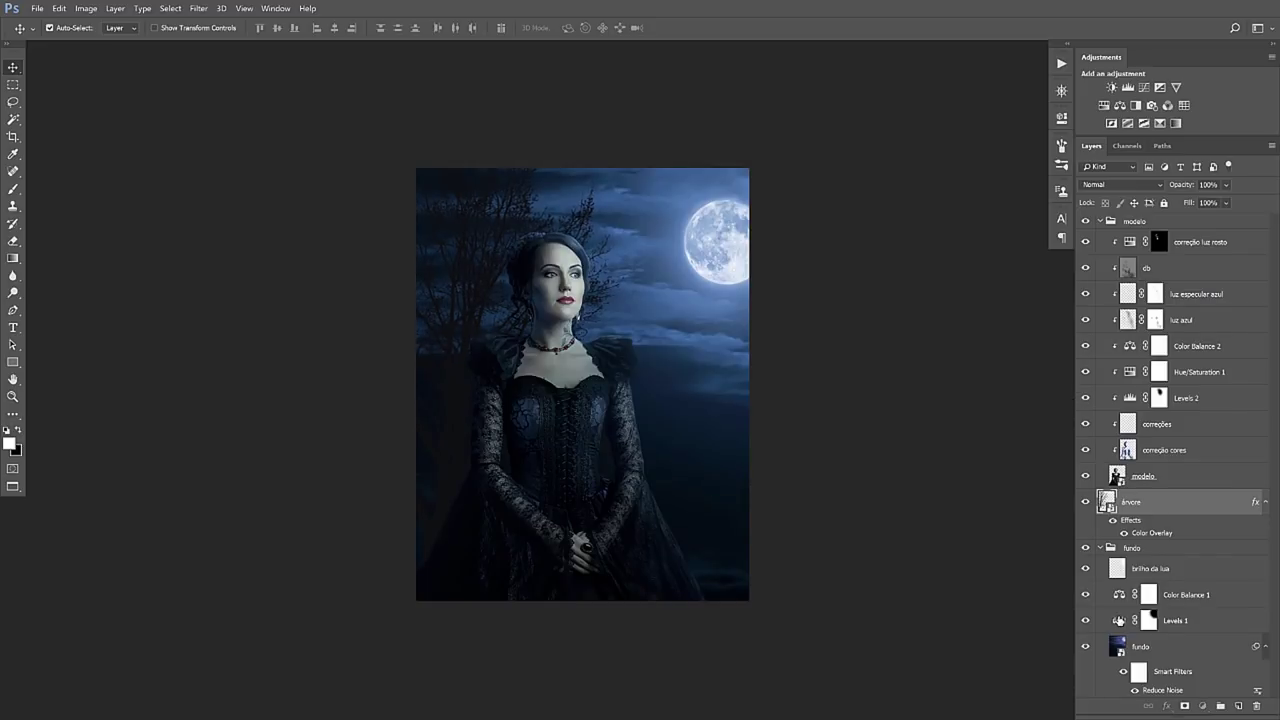
Lower the Levels 1 white output level to 172
{"action": "double_click", "coordinate": [1119, 620]}
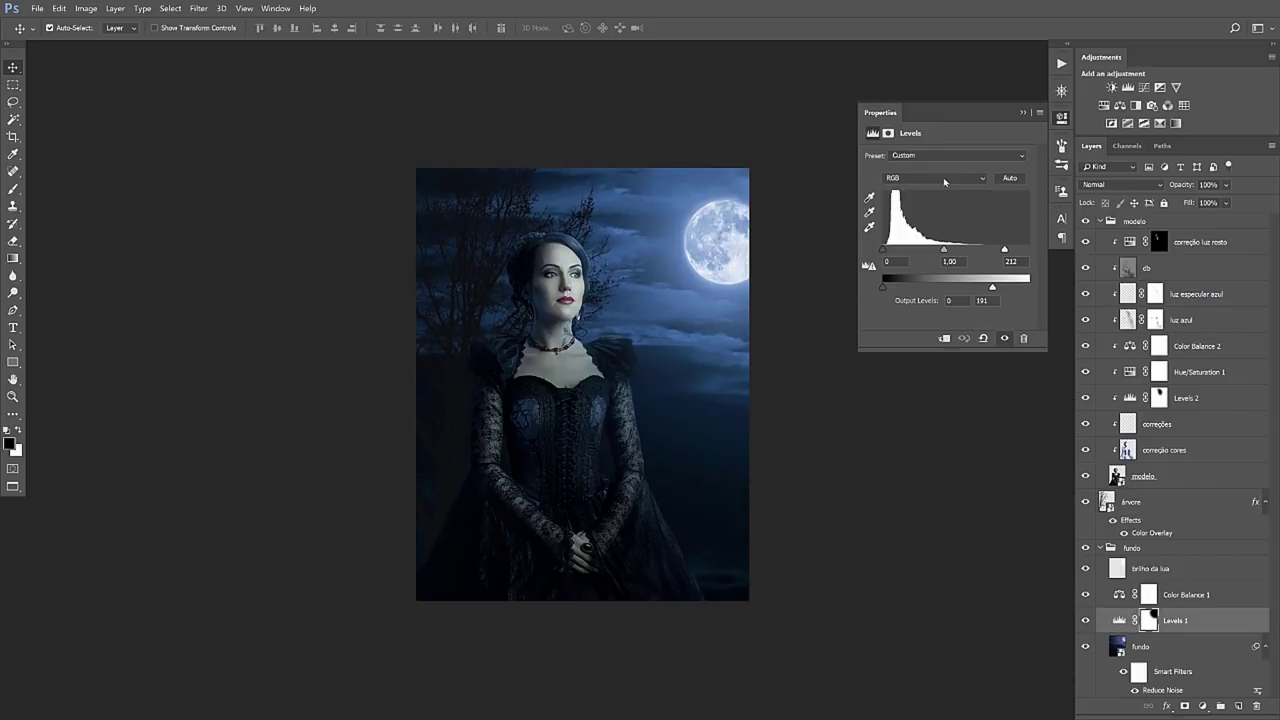
{"action": "left_click_drag", "start_coordinate": [992, 287], "coordinate": [981, 288]}
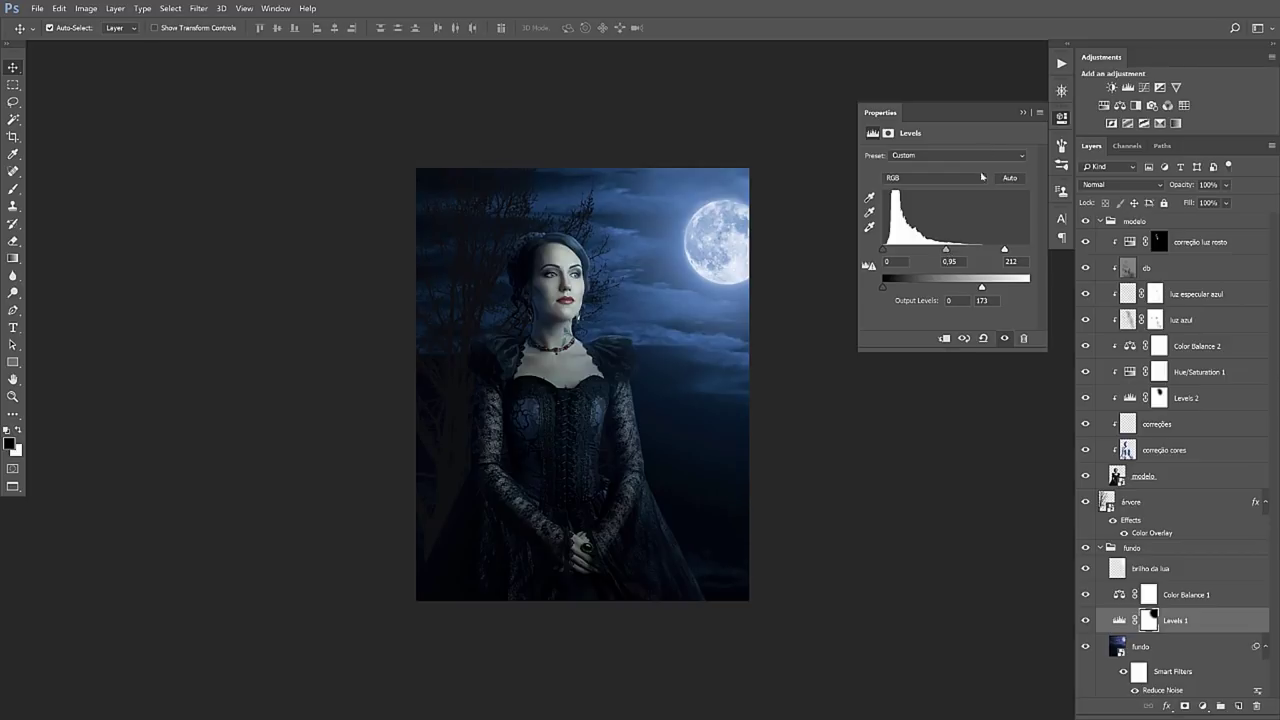
{"action": "left_click", "coordinate": [1022, 112]}
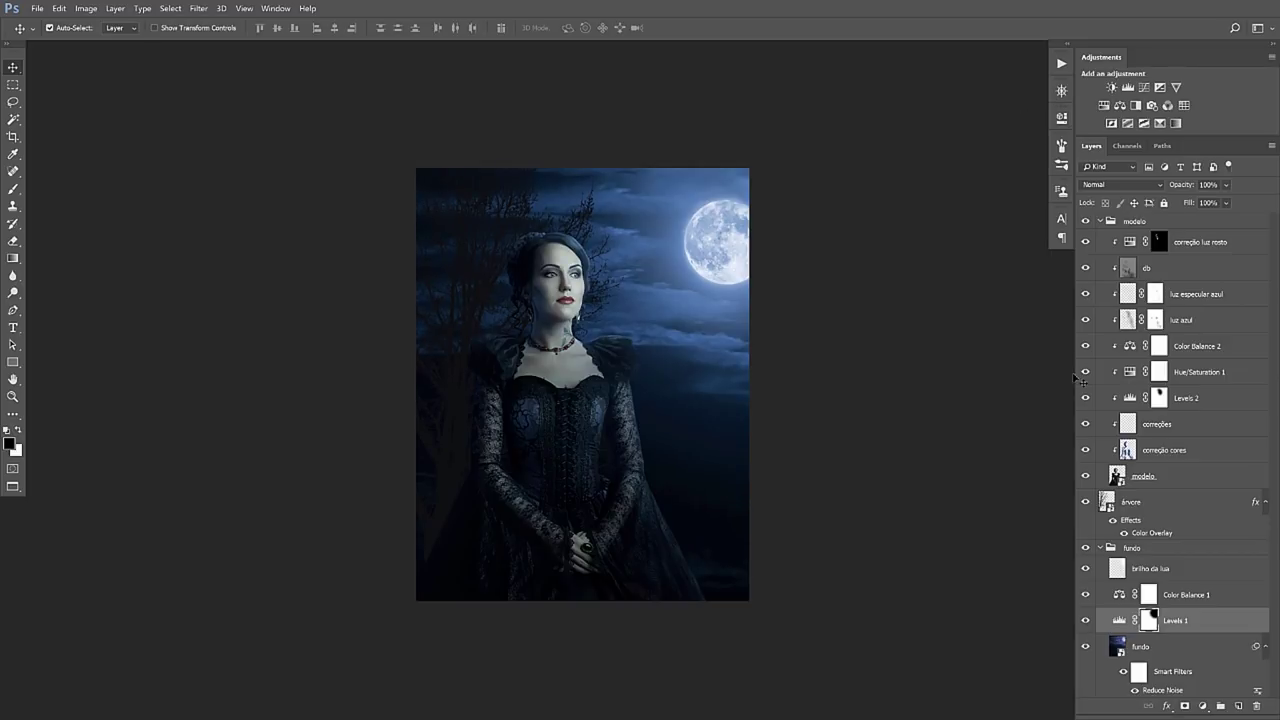
Change the árvore Color Overlay to a slightly darker near-black colour
{"action": "double_click", "coordinate": [1152, 532]}
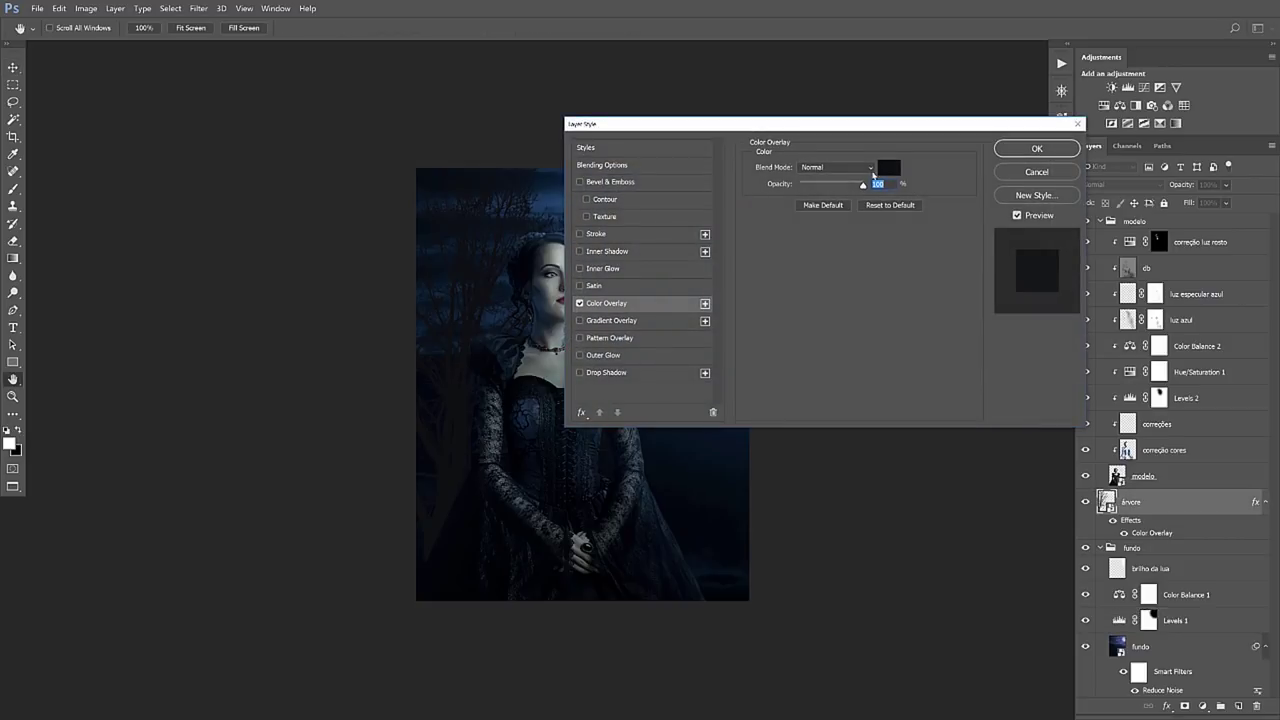
{"action": "left_click", "coordinate": [889, 167]}
{"action": "left_click", "coordinate": [485, 343]}
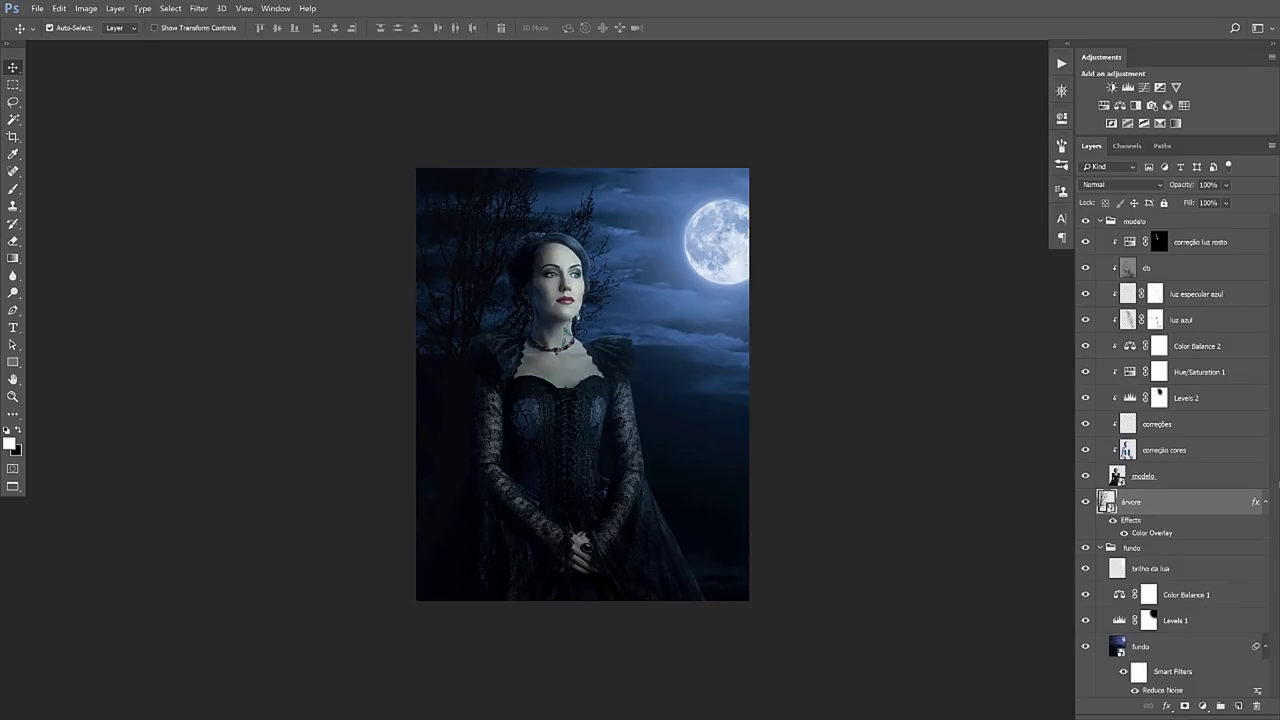
{"action": "left_click", "coordinate": [1152, 222]}
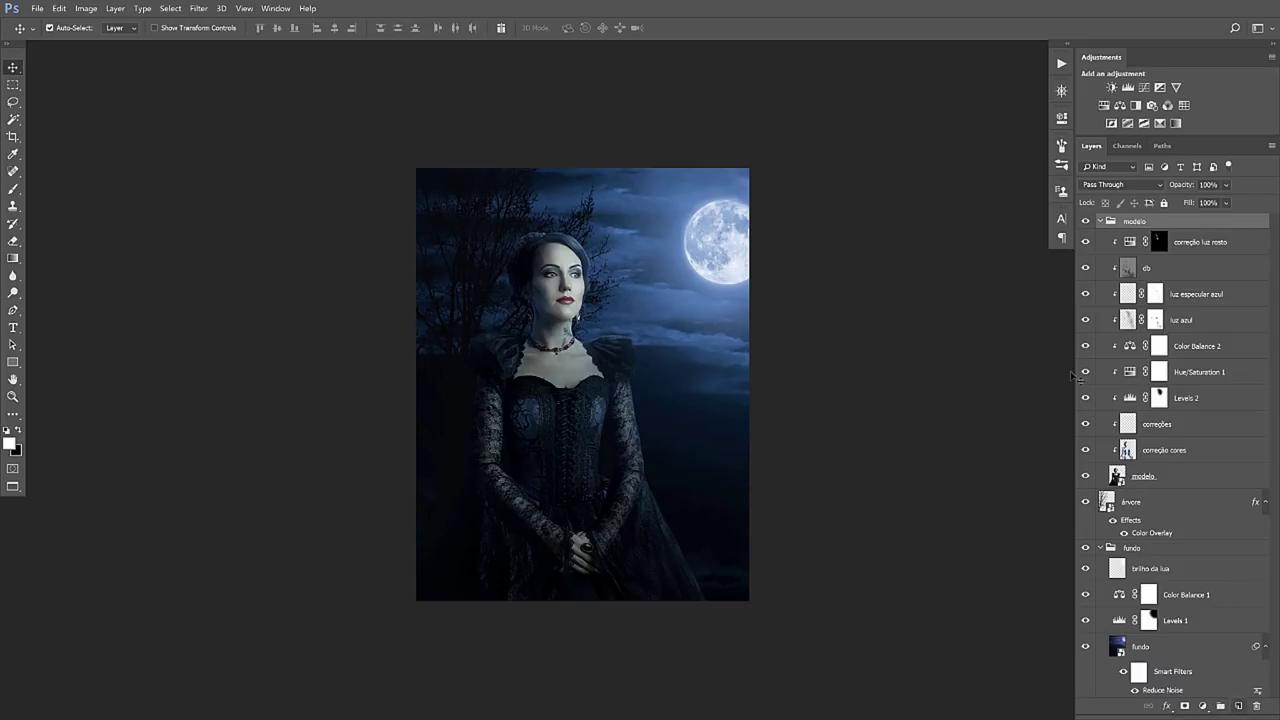
Create a new layer group named 'ajustes globais' above modelo
{"action": "left_click", "coordinate": [1221, 707]}
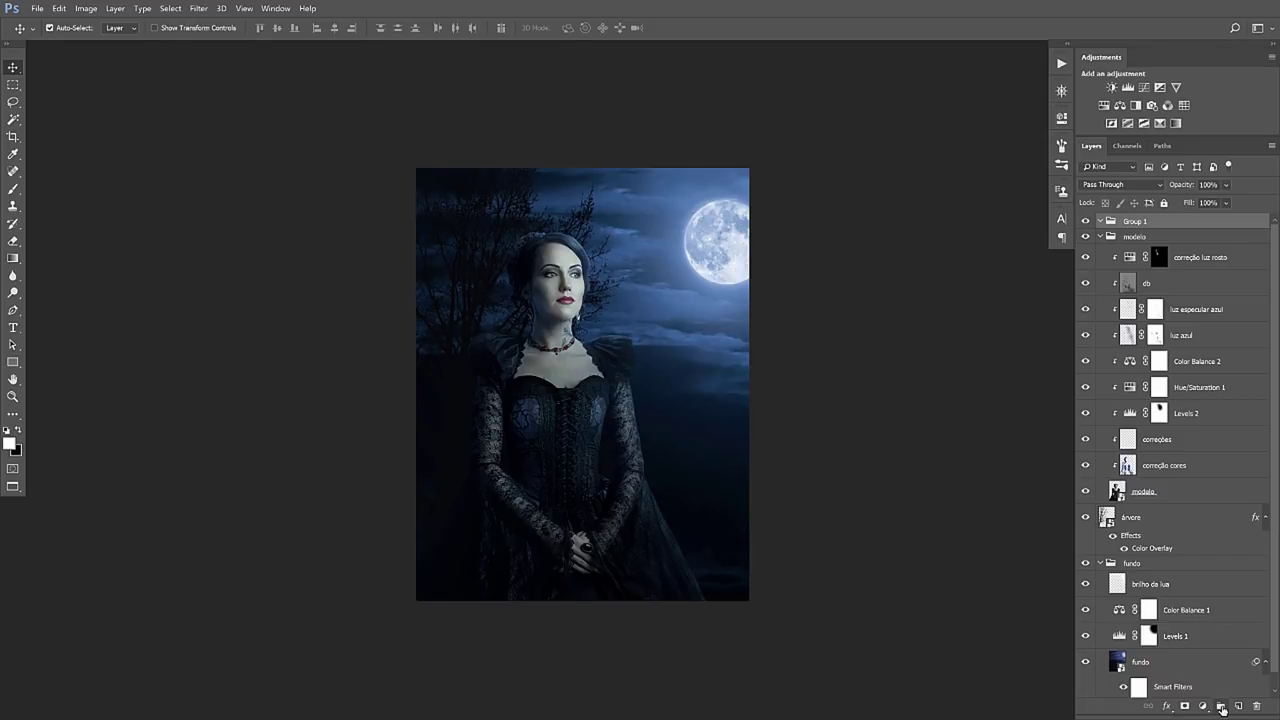
{"action": "double_click", "coordinate": [1134, 221]}
{"action": "type", "text": "globais"}
{"action": "key", "text": "Return"}
Add a Gradient Fill layer to the group with Radial style
{"action": "left_click", "coordinate": [1203, 706]}
{"action": "left_click", "coordinate": [1214, 514]}
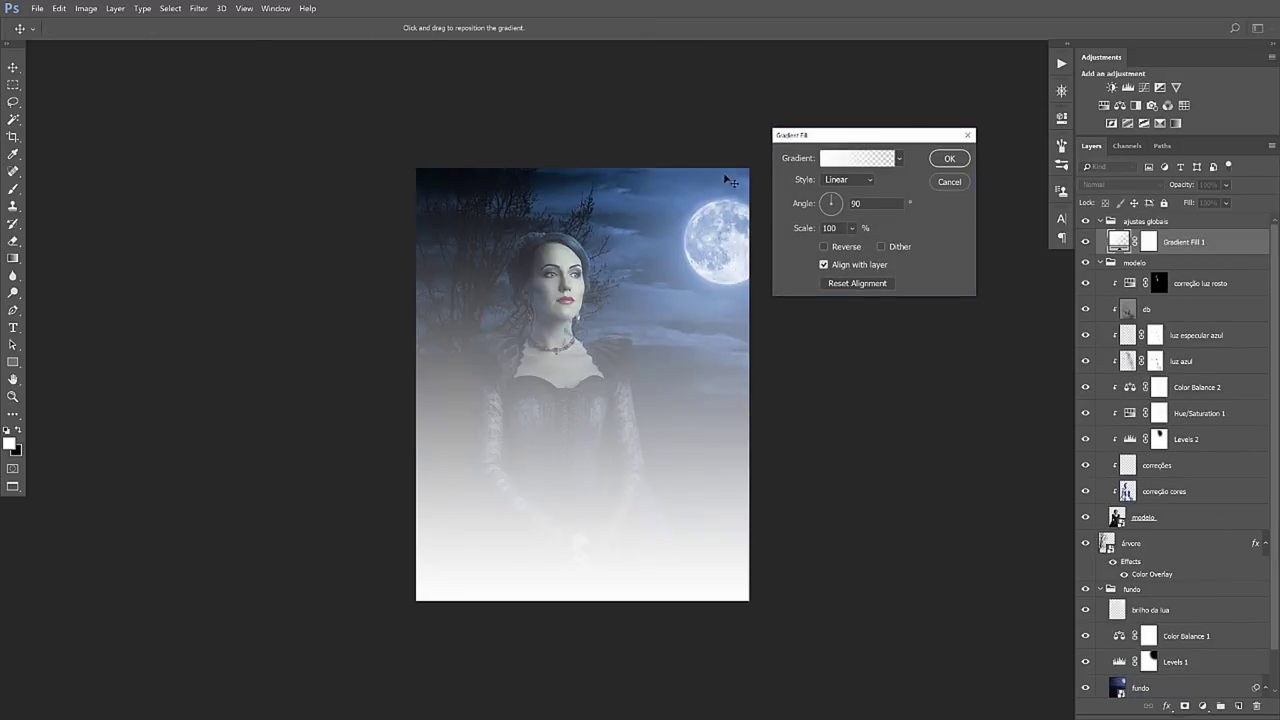
{"action": "left_click", "coordinate": [836, 181]}
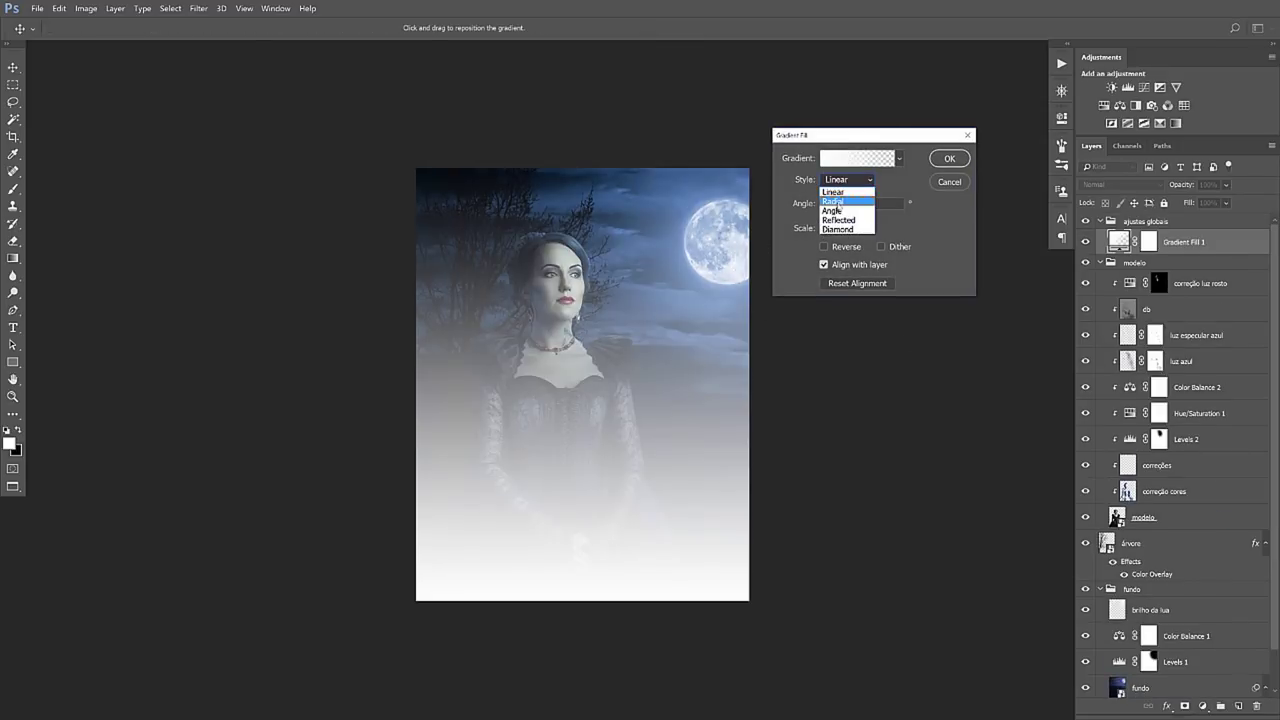
{"action": "left_click", "coordinate": [838, 192]}
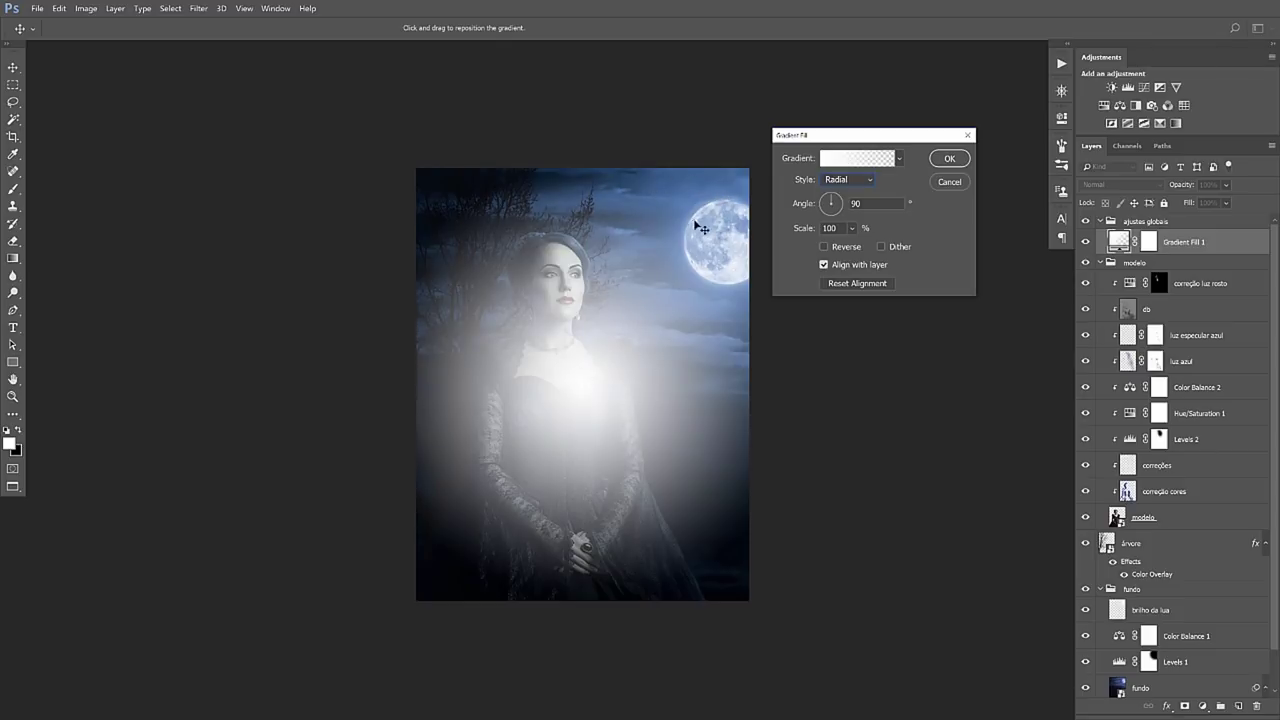
Recolour the gradient fill's starting stop from white to light sky blue 68b2f7
{"action": "left_click", "coordinate": [857, 160]}
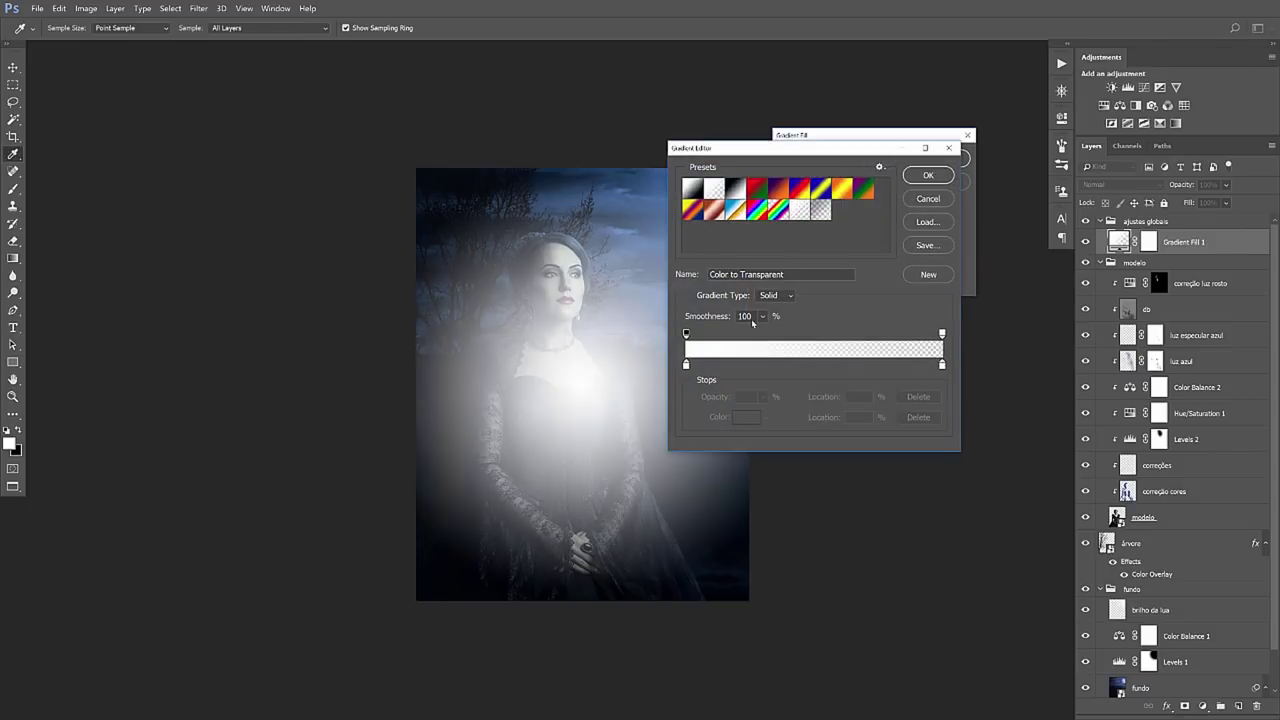
{"action": "left_click", "coordinate": [942, 333]}
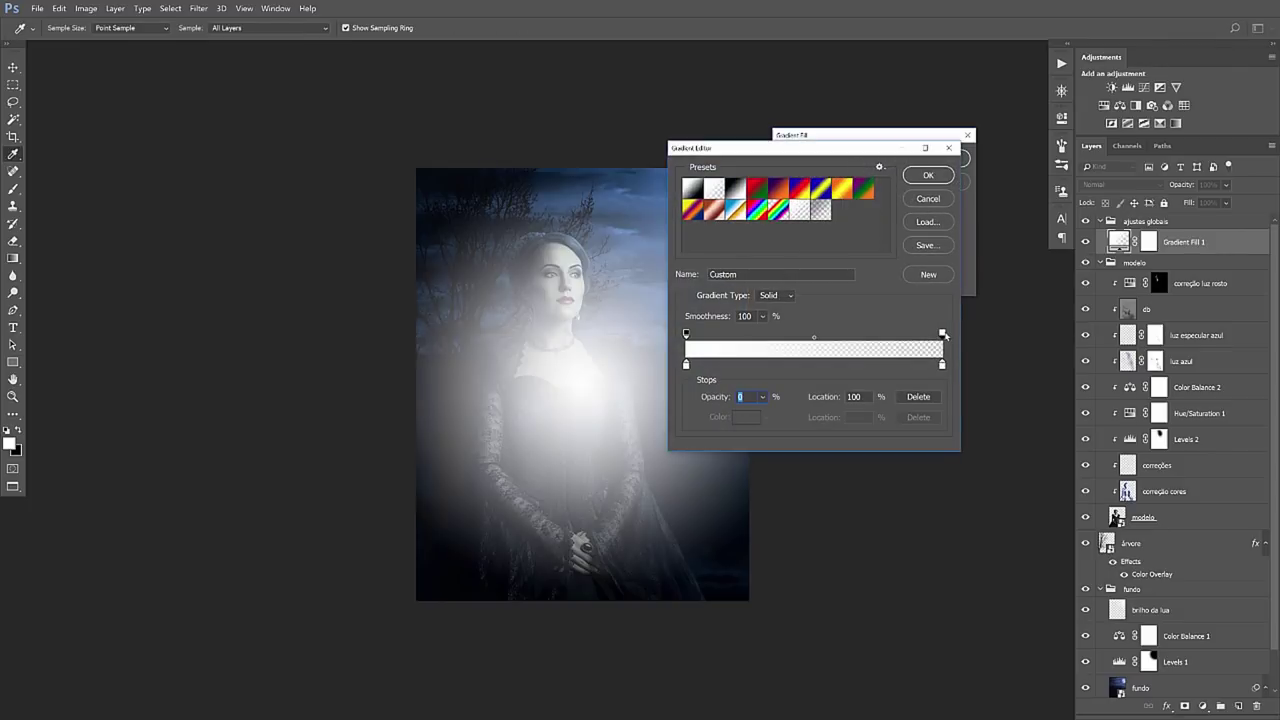
{"action": "left_click", "coordinate": [687, 334]}
{"action": "left_click", "coordinate": [686, 365]}
{"action": "left_click", "coordinate": [746, 417]}
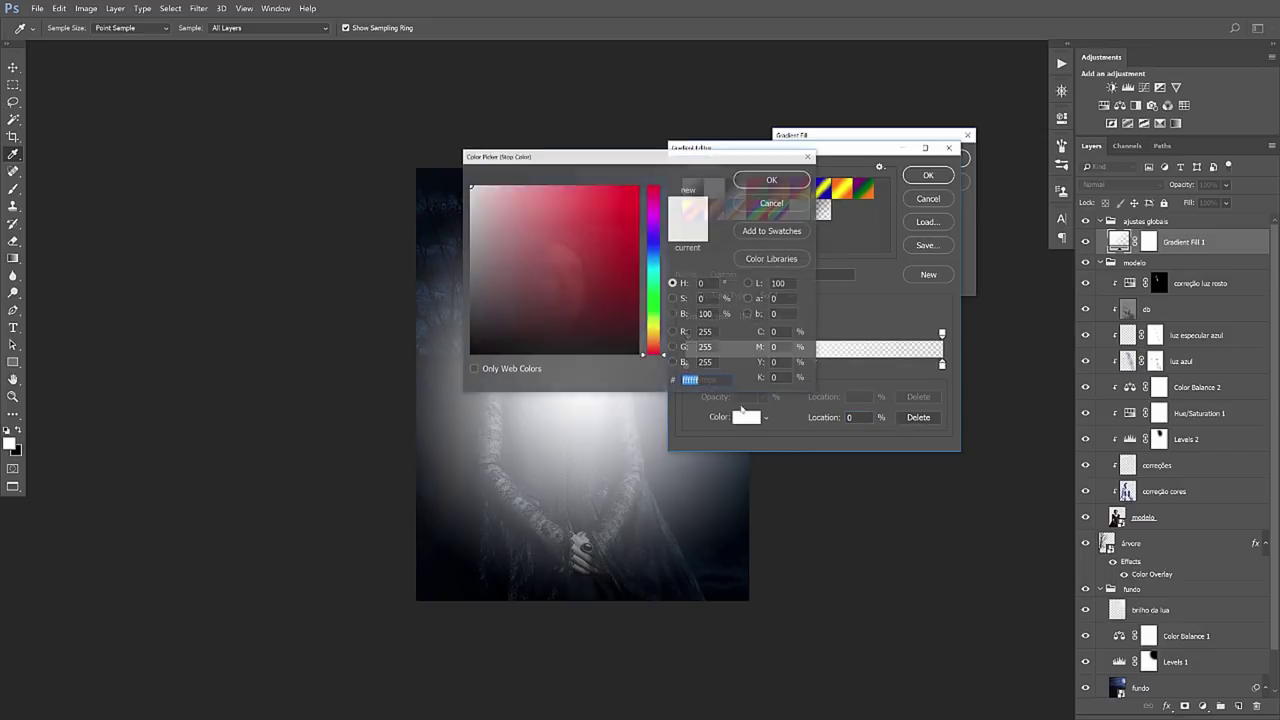
{"action": "left_click", "coordinate": [653, 262]}
{"action": "mouse_move", "coordinate": [588, 228]}
{"action": "left_mouse_down"}
{"action": "mouse_move", "coordinate": [609, 199]}
{"action": "mouse_move", "coordinate": [576, 197]}
{"action": "left_mouse_up"}
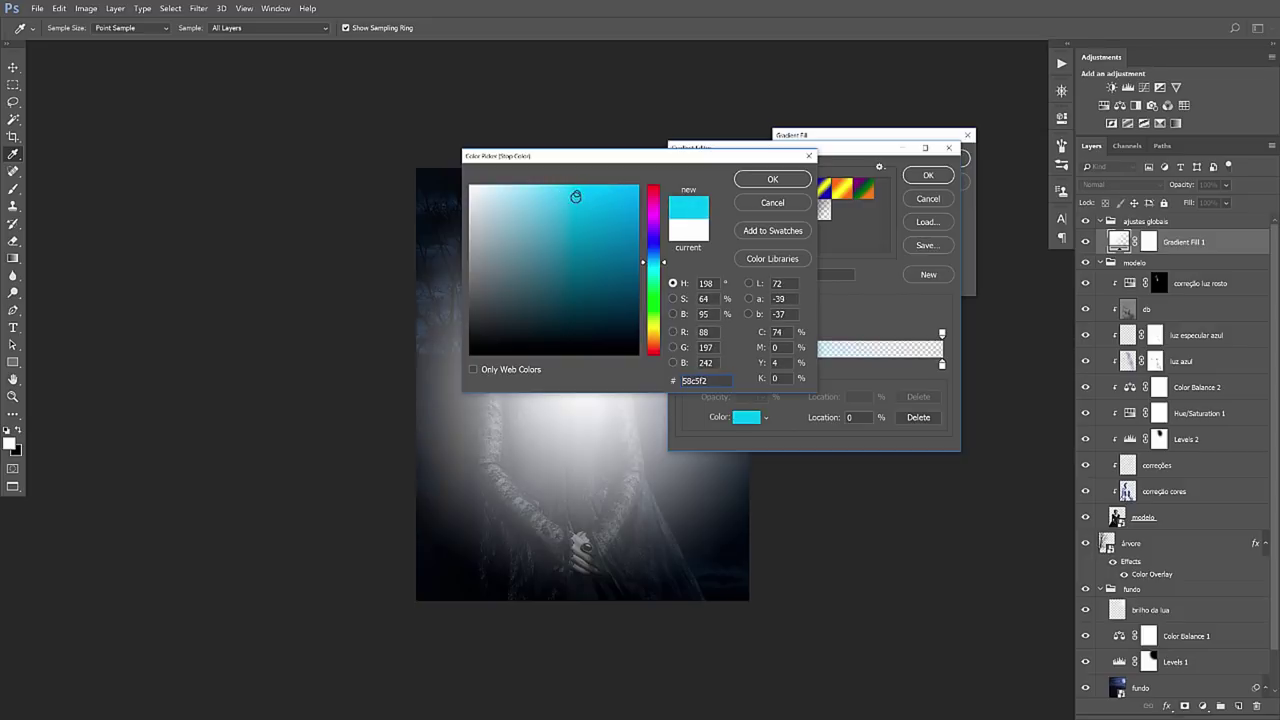
{"action": "left_click", "coordinate": [567, 190]}
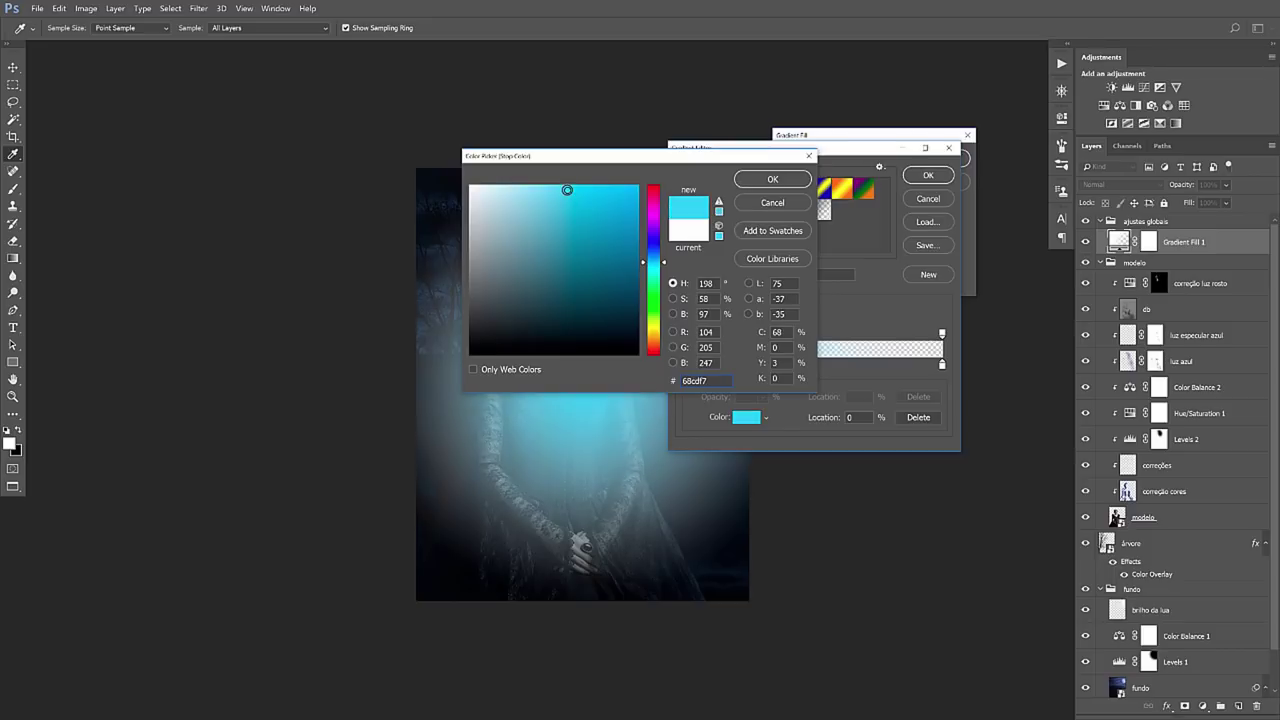
{"action": "left_click", "coordinate": [653, 257]}
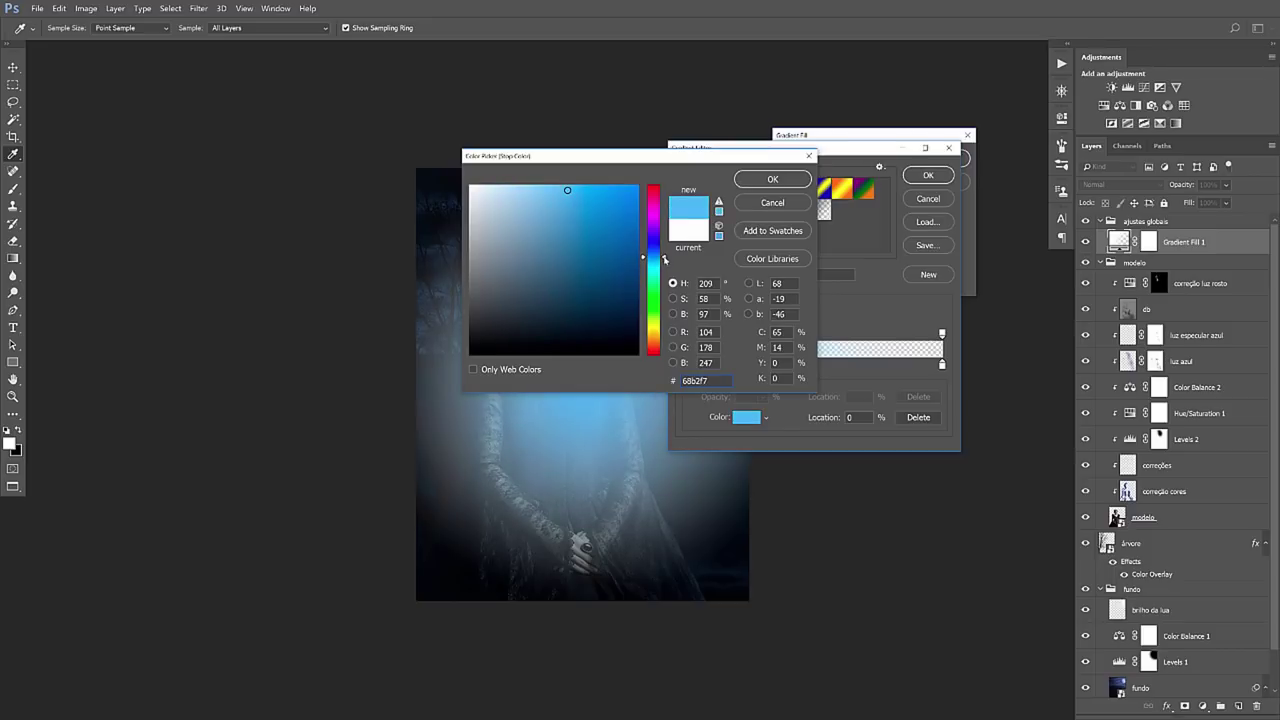
{"action": "left_click", "coordinate": [773, 179]}
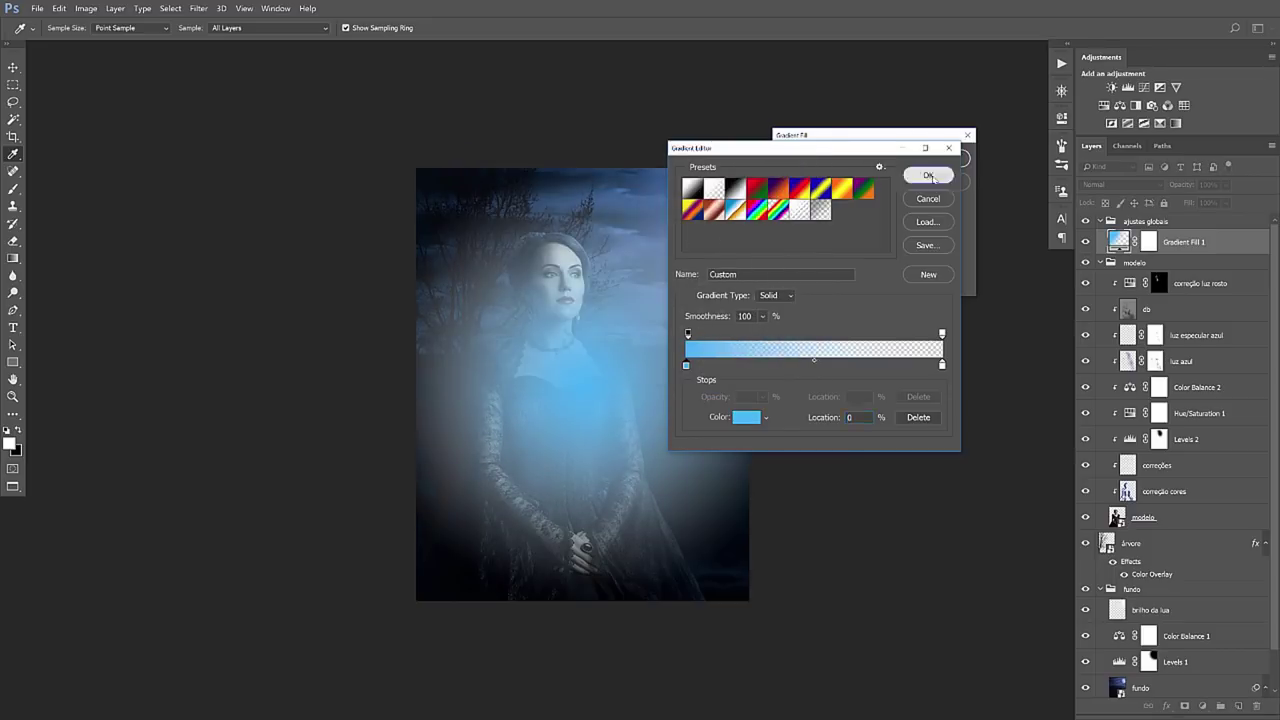
{"action": "left_click", "coordinate": [928, 175]}
Move the blue glow's centre onto the moon, scale it to 110%, and blend it in Screen
{"action": "left_click_drag", "start_coordinate": [858, 144], "coordinate": [866, 163]}
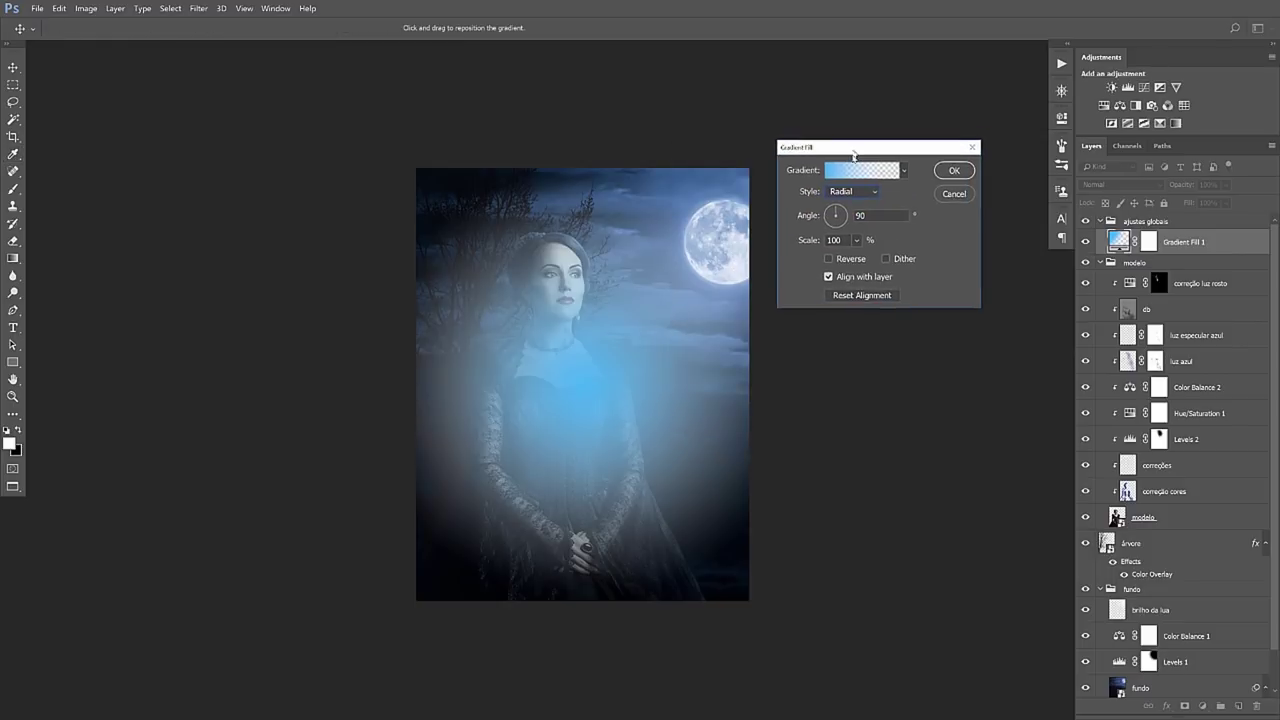
{"action": "mouse_move", "coordinate": [571, 400]}
{"action": "left_mouse_down"}
{"action": "mouse_move", "coordinate": [660, 428]}
{"action": "mouse_move", "coordinate": [760, 225]}
{"action": "mouse_move", "coordinate": [733, 252]}
{"action": "left_mouse_up"}
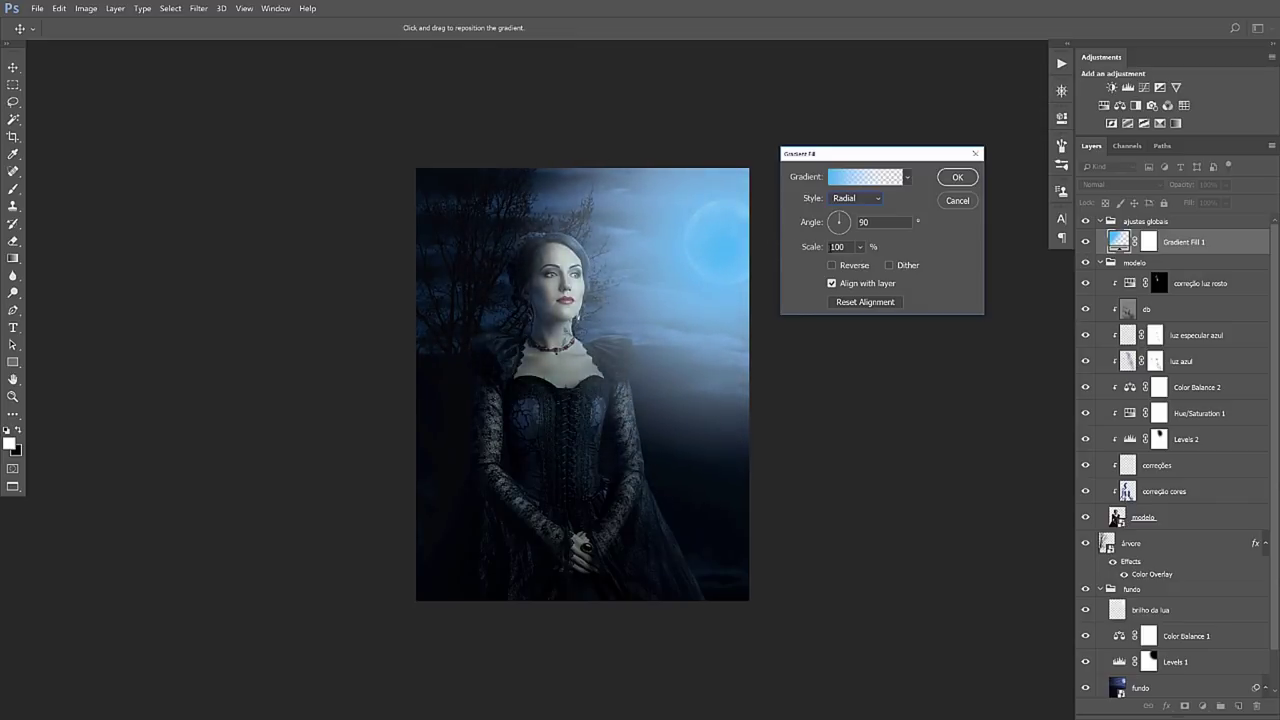
{"action": "left_click_drag", "start_coordinate": [807, 251], "coordinate": [811, 252]}
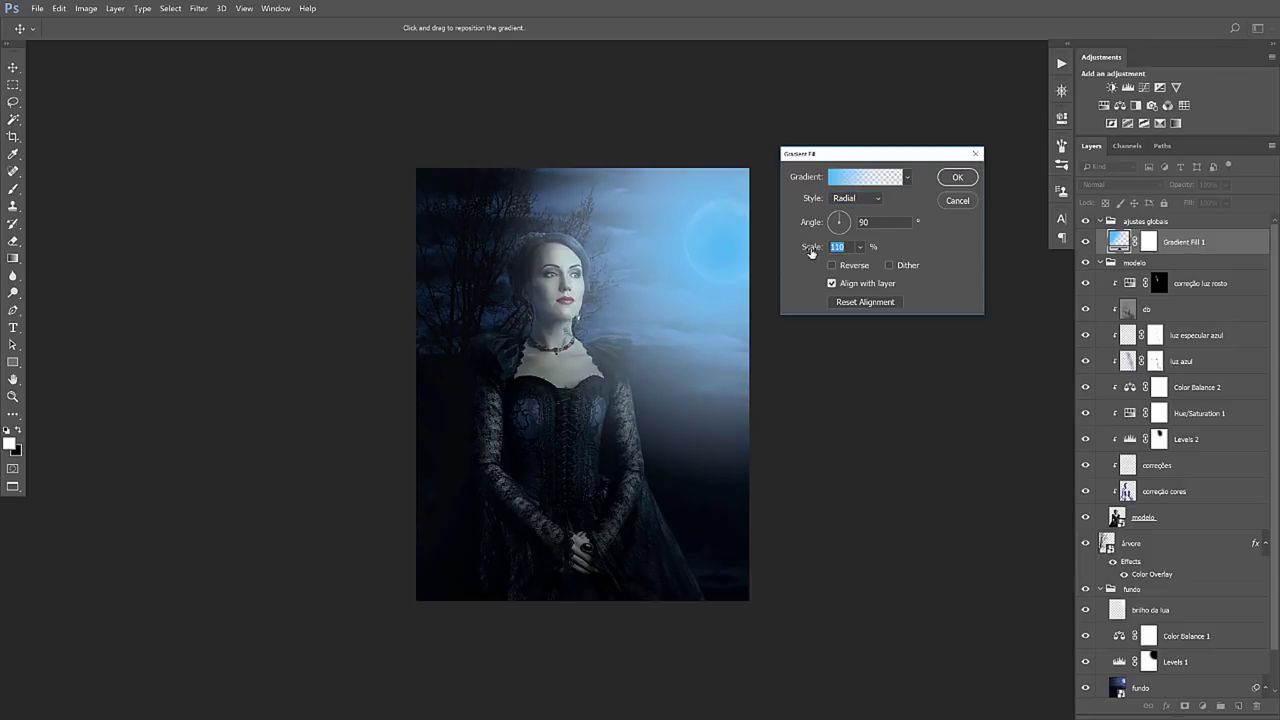
{"action": "left_click", "coordinate": [957, 178]}
{"action": "left_click", "coordinate": [957, 178]}
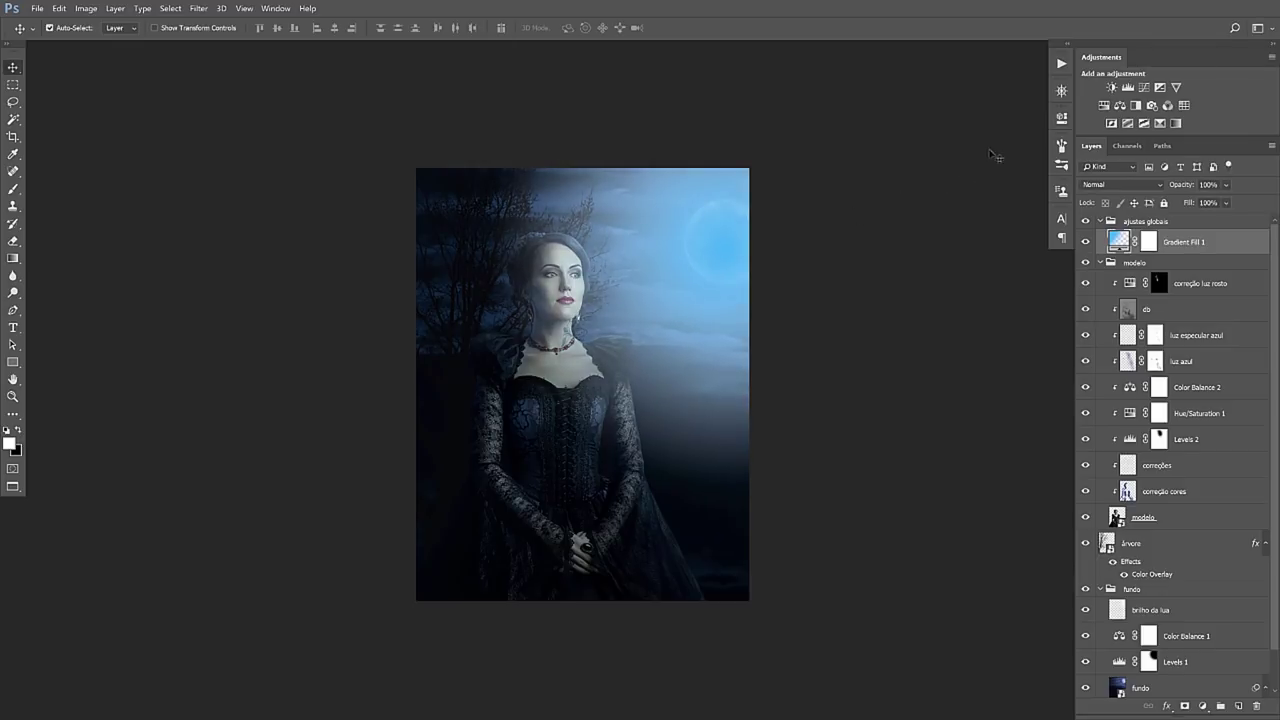
{"action": "left_click", "coordinate": [1120, 186]}
{"action": "left_click", "coordinate": [1095, 282]}
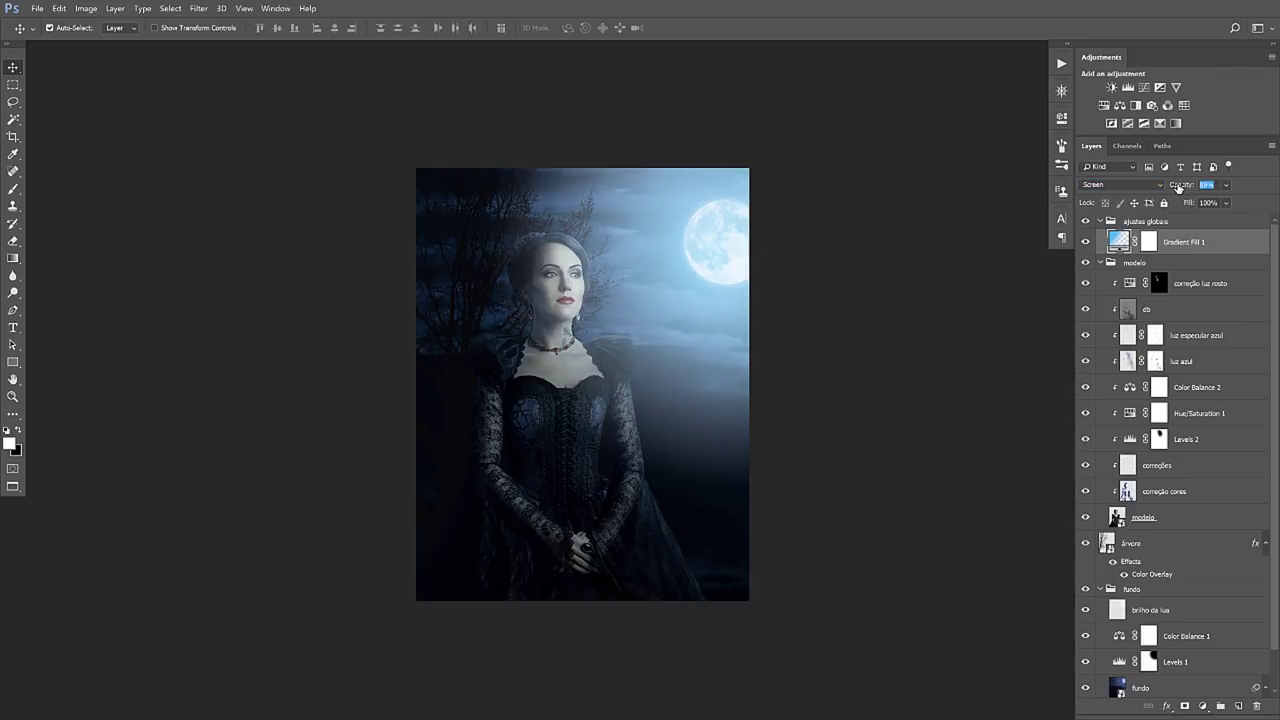
Drop the Gradient Fill 1 glow to 20% opacity and zoom in and out to check it
{"action": "left_click_drag", "start_coordinate": [1192, 186], "coordinate": [1143, 187]}
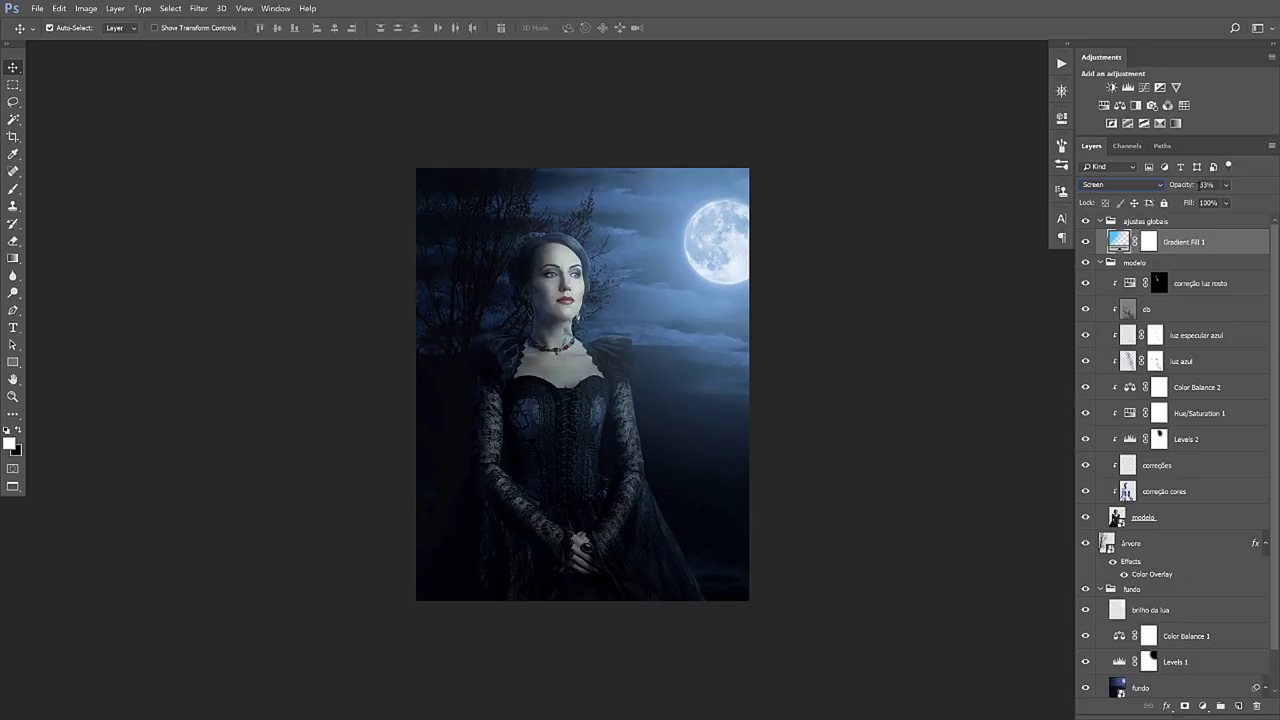
{"action": "key", "text": "2"}
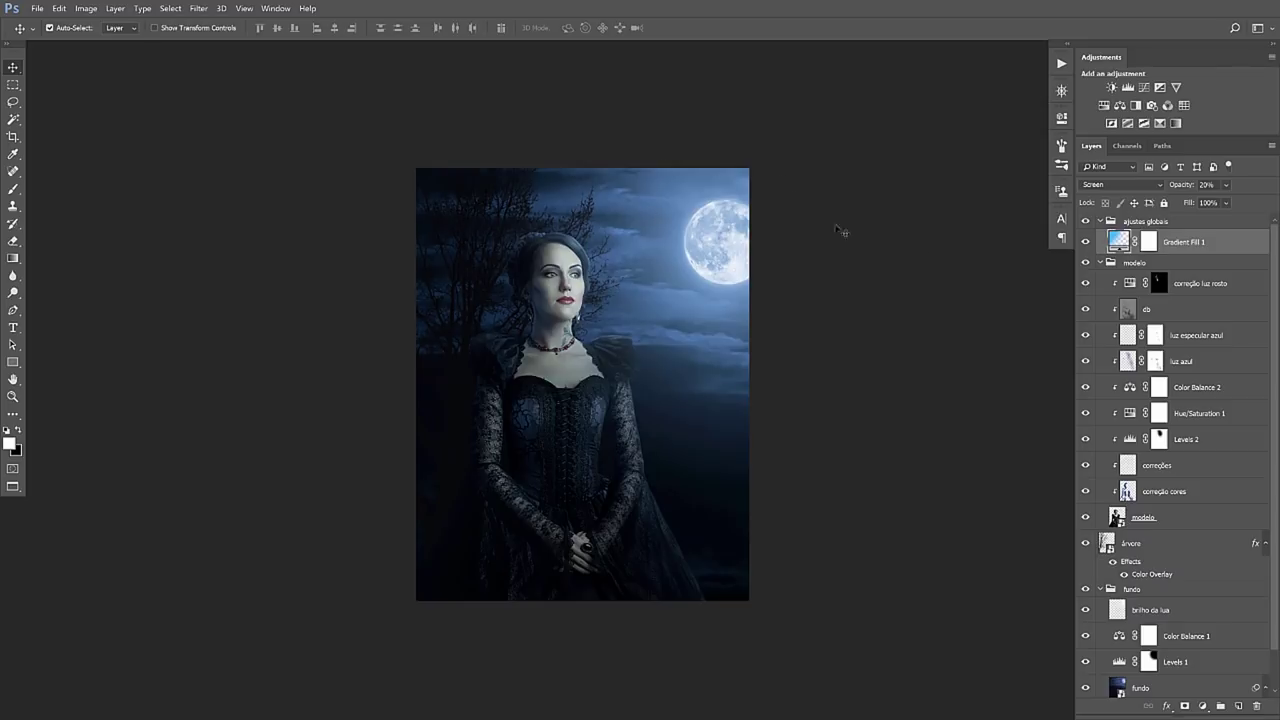
{"action": "key", "text": "ctrl+plus"}
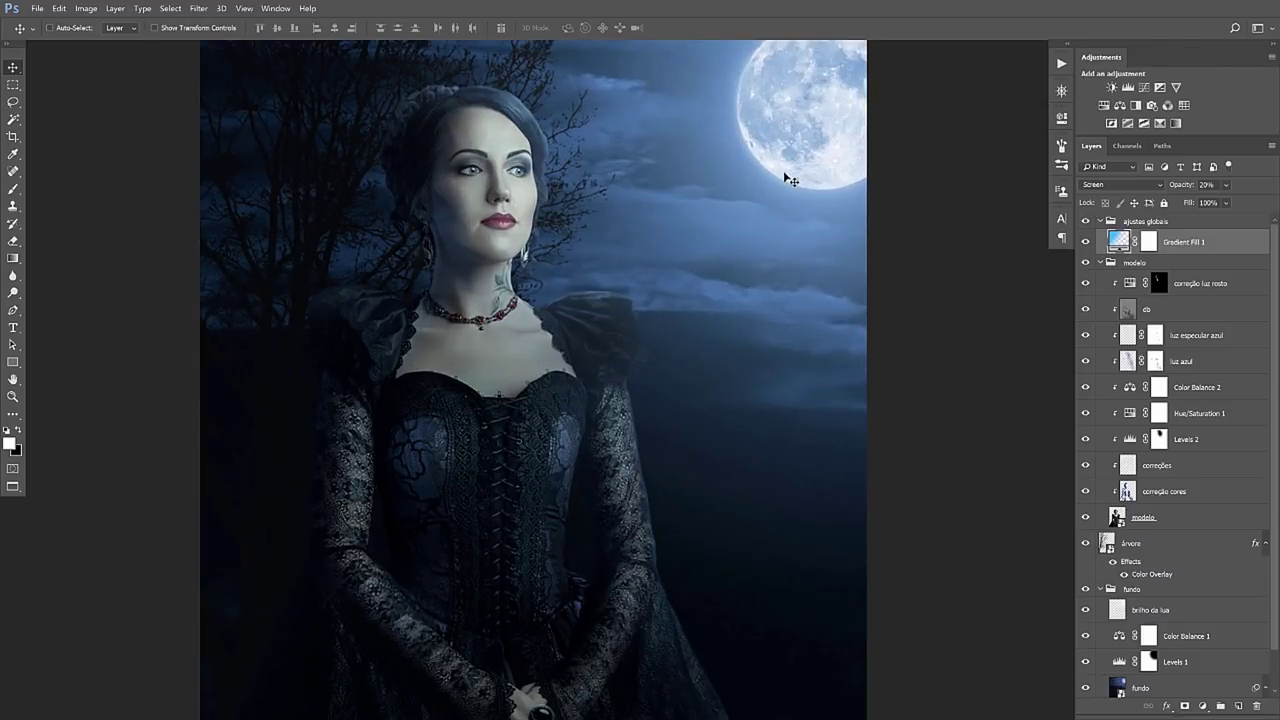
{"action": "key", "text": "ctrl+minus"}
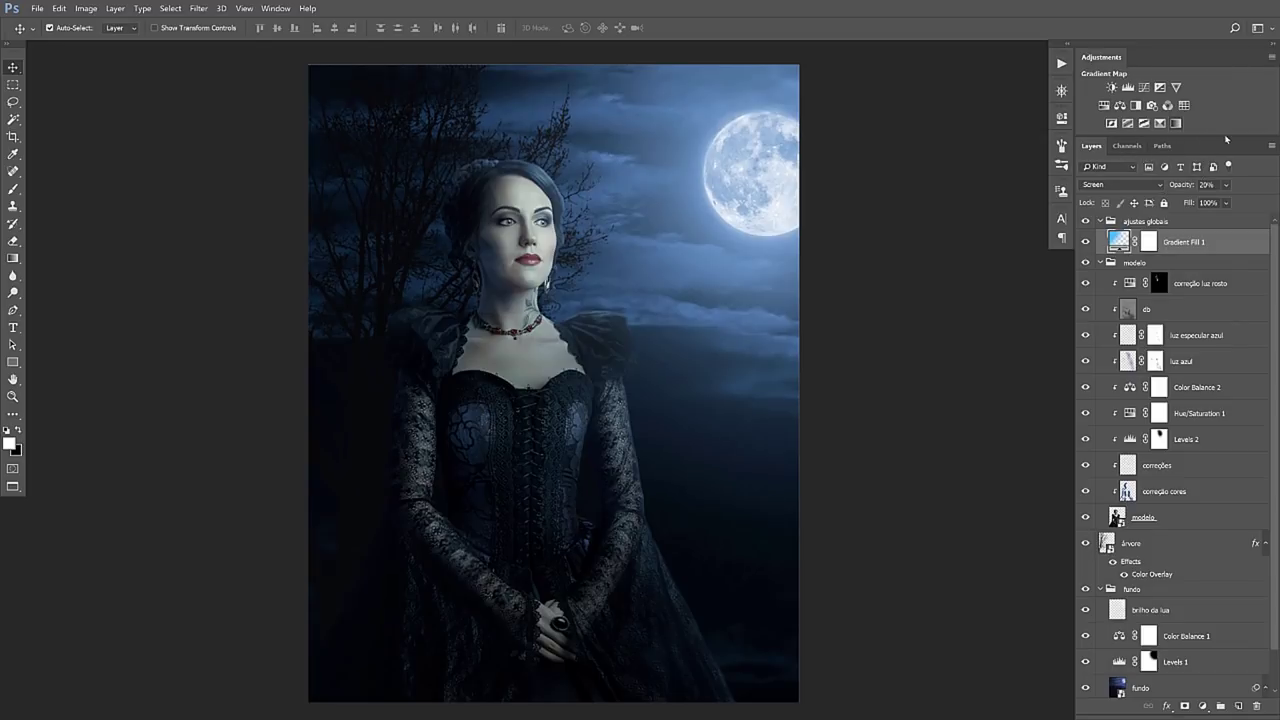
Add a Gradient Map using the Violet, Orange preset, with its dark violet start stop selected
{"action": "left_click", "coordinate": [1176, 123]}
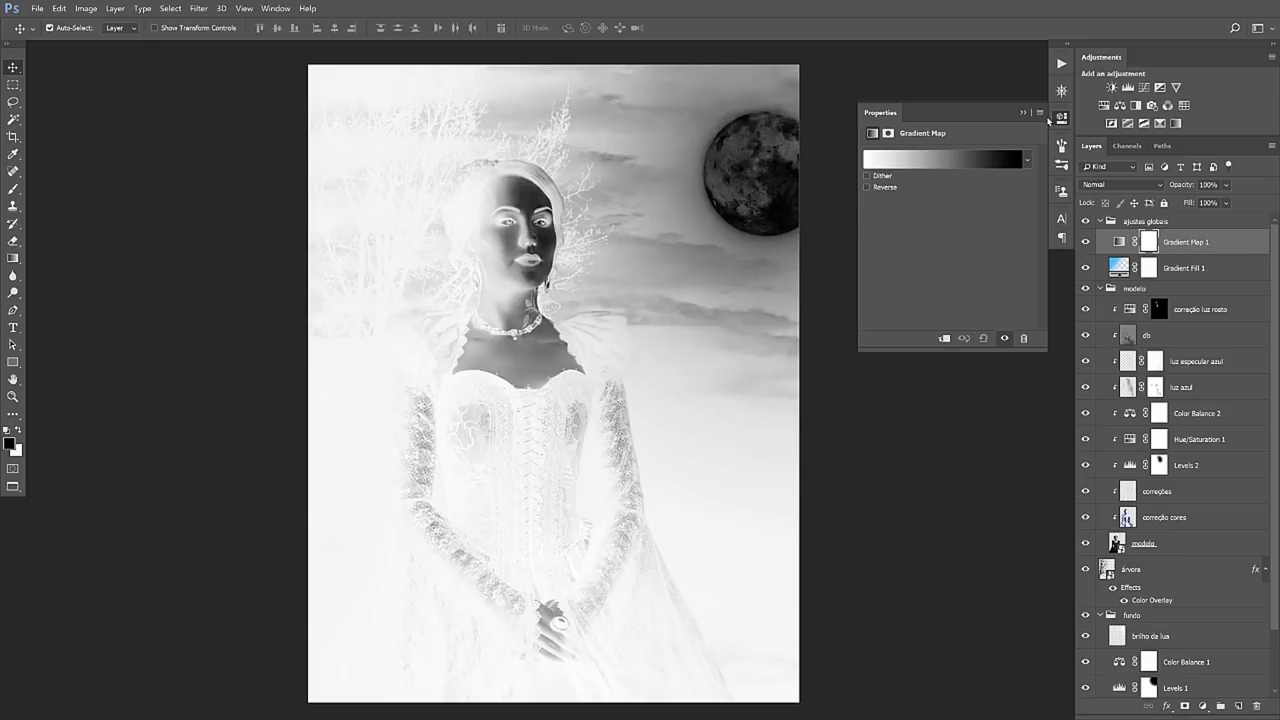
{"action": "left_click", "coordinate": [943, 158]}
{"action": "left_click", "coordinate": [779, 192]}
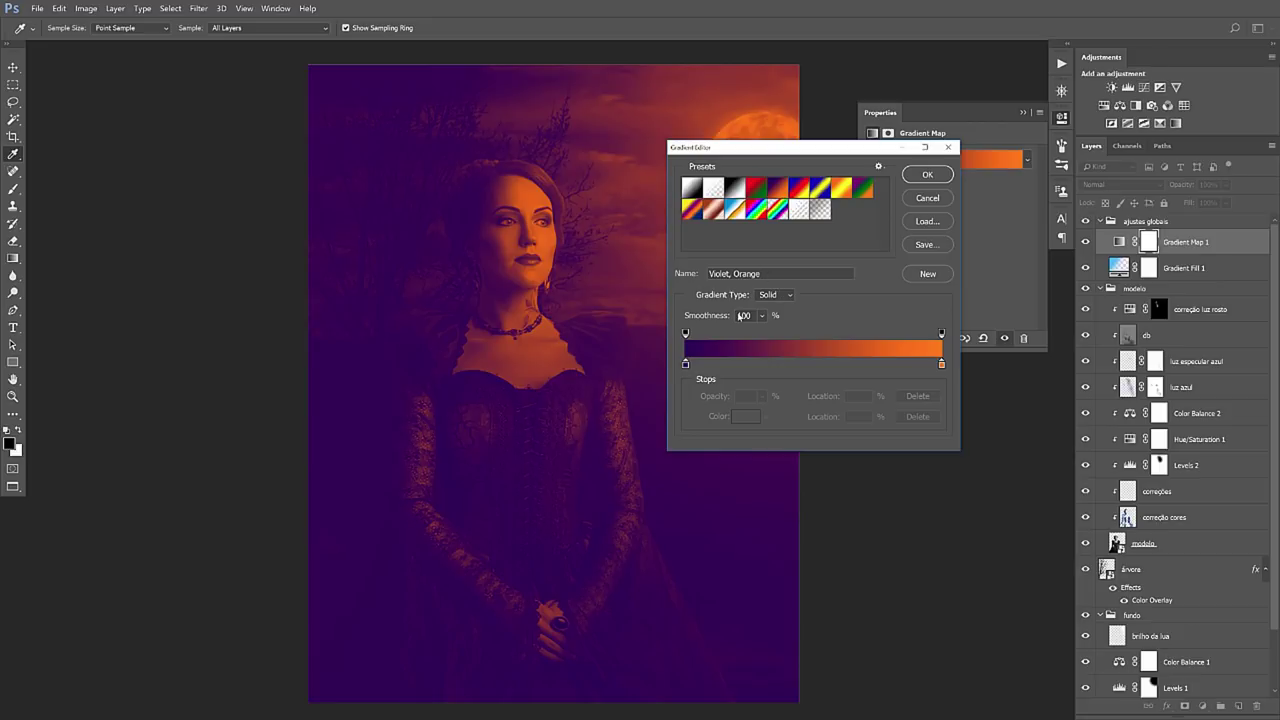
{"action": "left_click", "coordinate": [685, 364]}
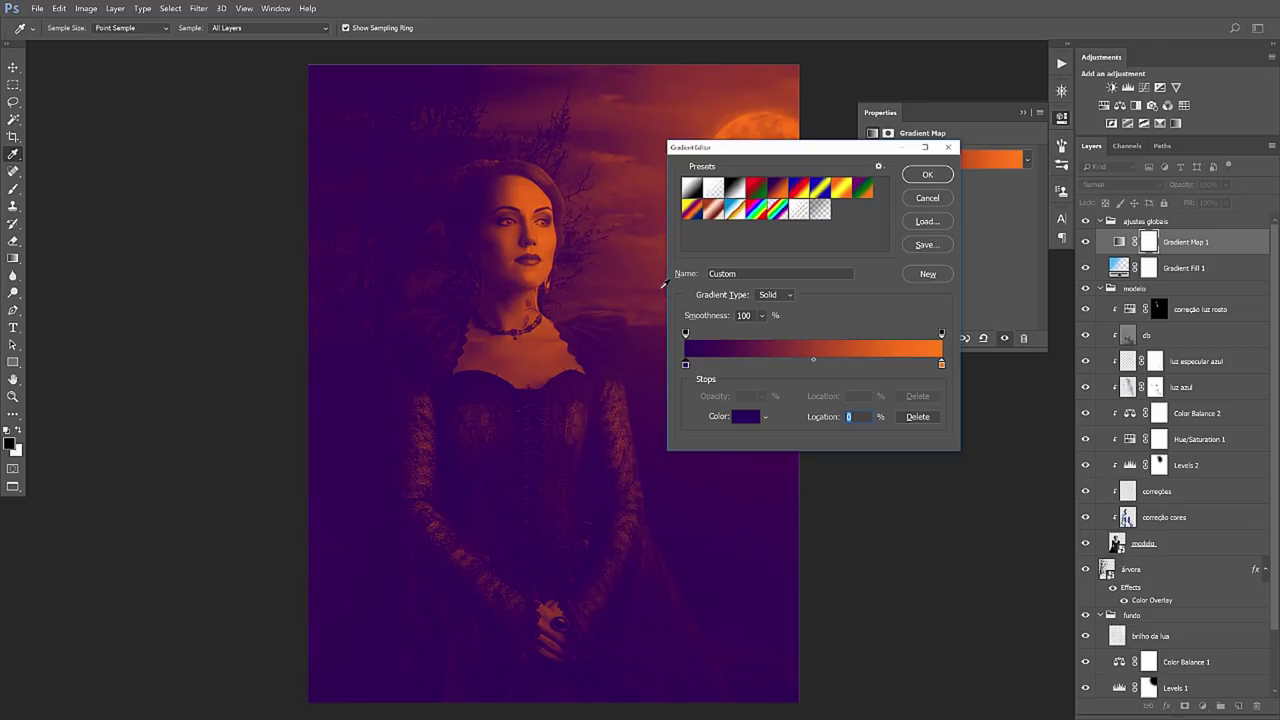
{"action": "left_click", "coordinate": [745, 364]}
{"action": "left_click", "coordinate": [799, 364]}
{"action": "left_click", "coordinate": [872, 364]}
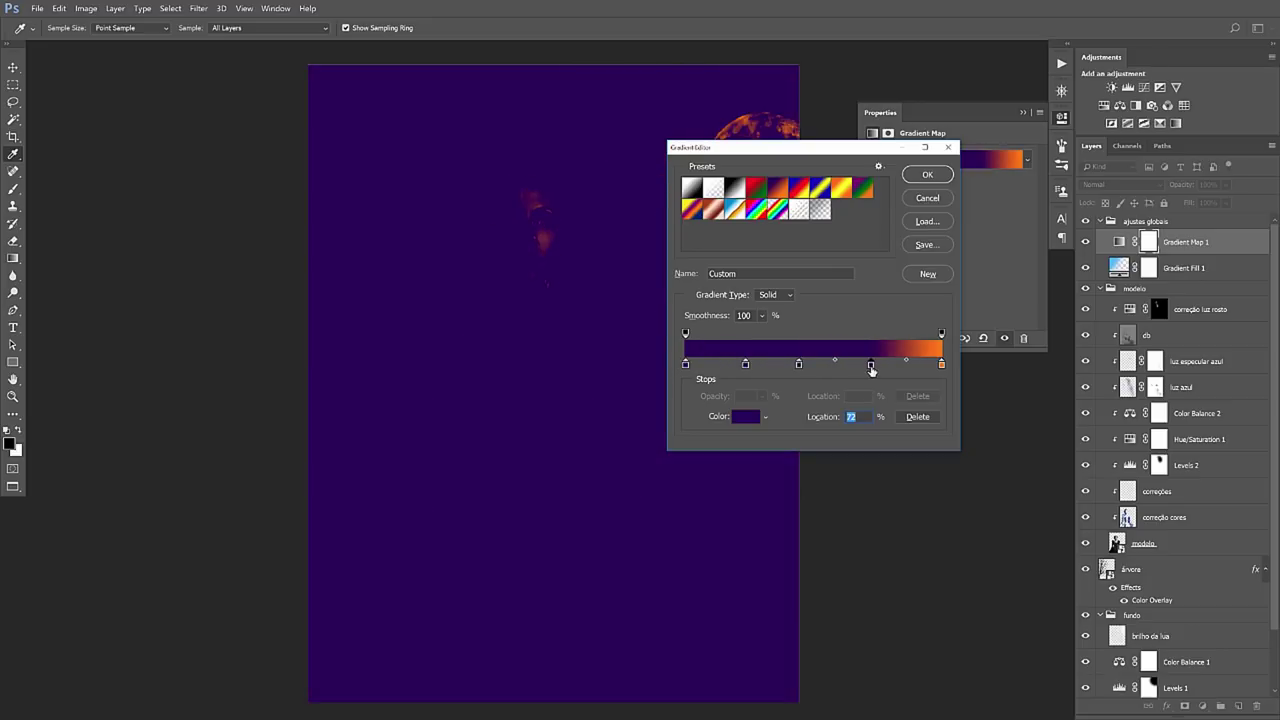
{"action": "left_click_drag", "start_coordinate": [872, 364], "coordinate": [870, 340]}
{"action": "mouse_move", "coordinate": [799, 364]}
{"action": "left_mouse_down"}
{"action": "mouse_move", "coordinate": [799, 350]}
{"action": "mouse_move", "coordinate": [812, 365]}
{"action": "mouse_move", "coordinate": [808, 343]}
{"action": "left_mouse_up"}
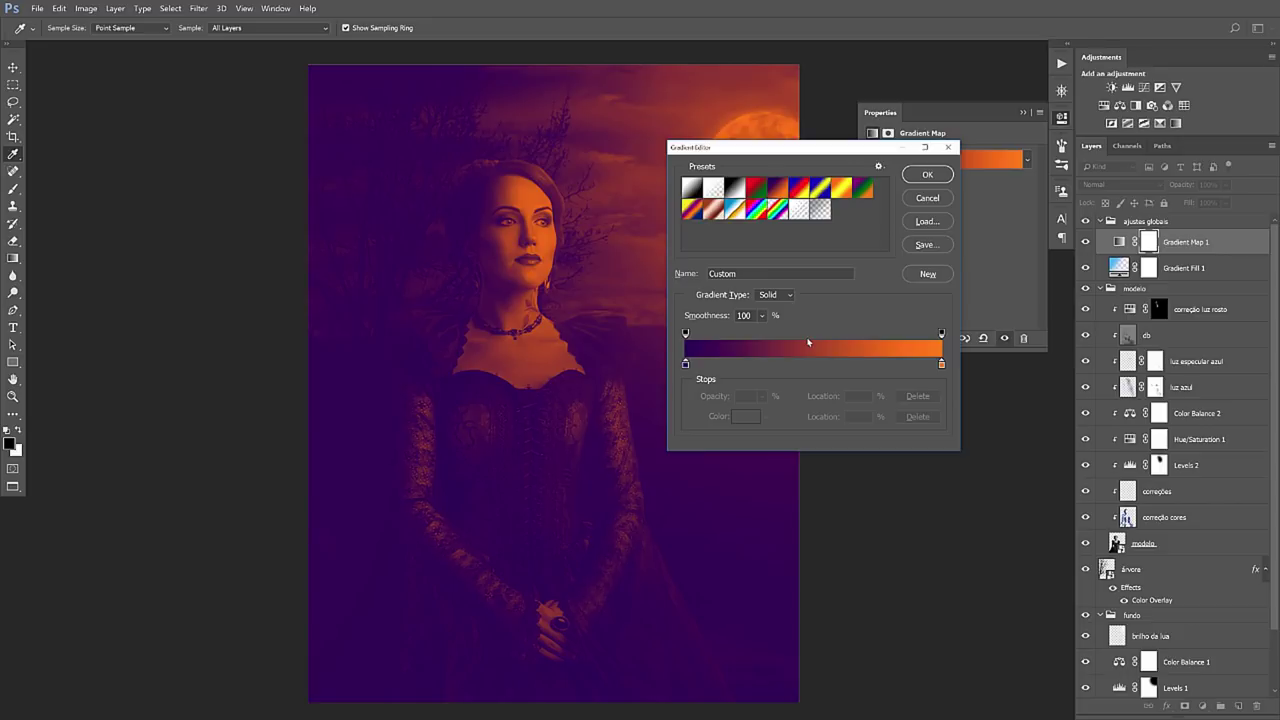
{"action": "left_click", "coordinate": [685, 365]}
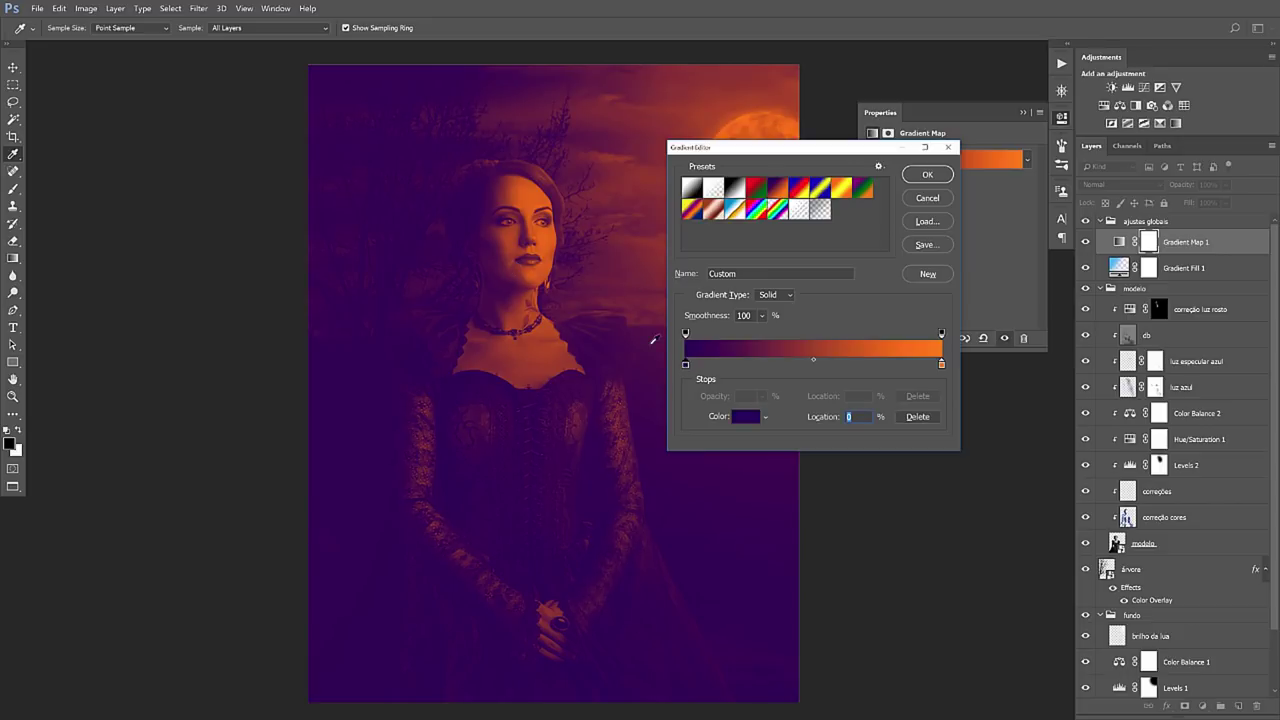
Change the gradient map's dark stop to a deep indigo blue
{"action": "left_click", "coordinate": [746, 416]}
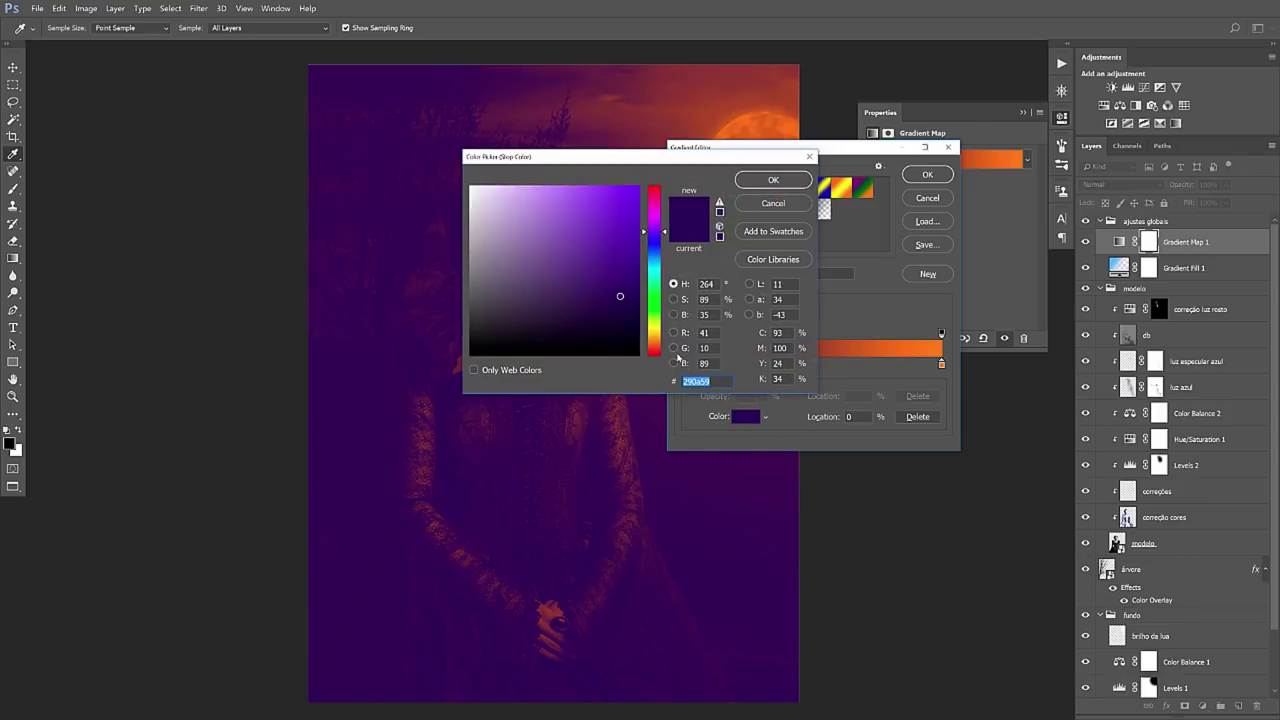
{"action": "left_click", "coordinate": [664, 237]}
{"action": "left_click", "coordinate": [520, 313]}
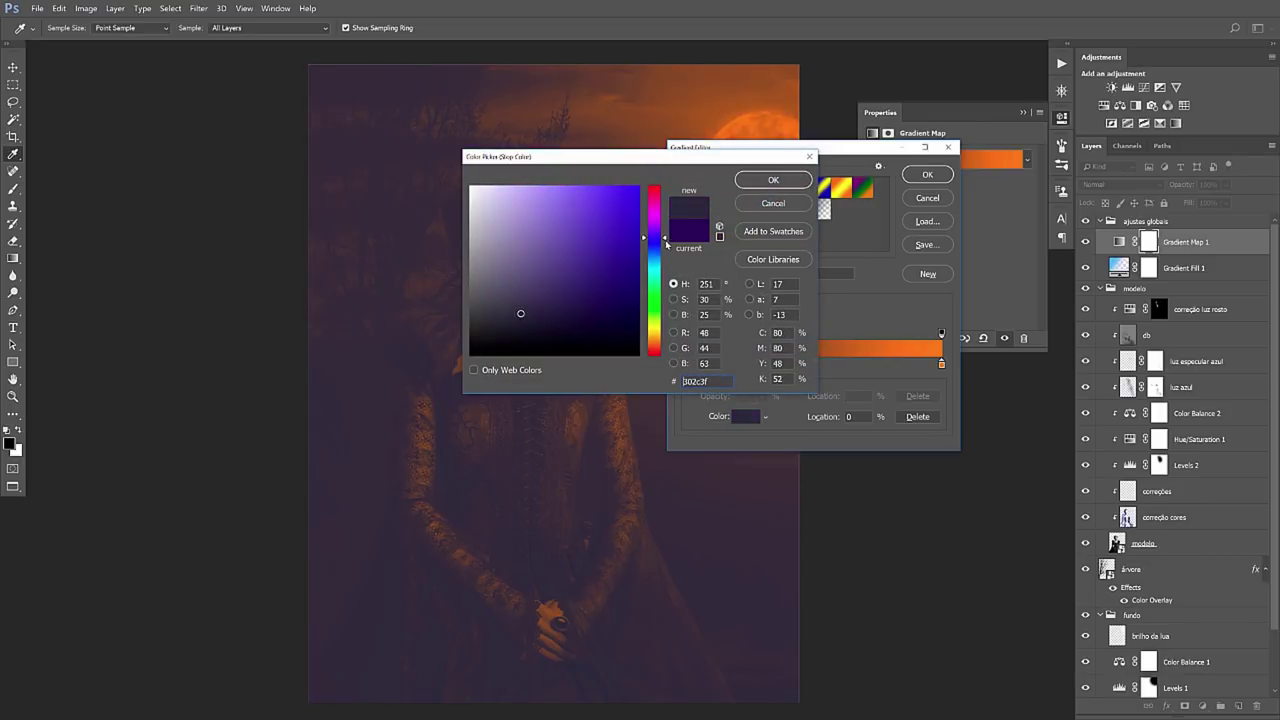
{"action": "left_click_drag", "start_coordinate": [665, 240], "coordinate": [667, 242]}
{"action": "left_click_drag", "start_coordinate": [523, 297], "coordinate": [526, 302]}
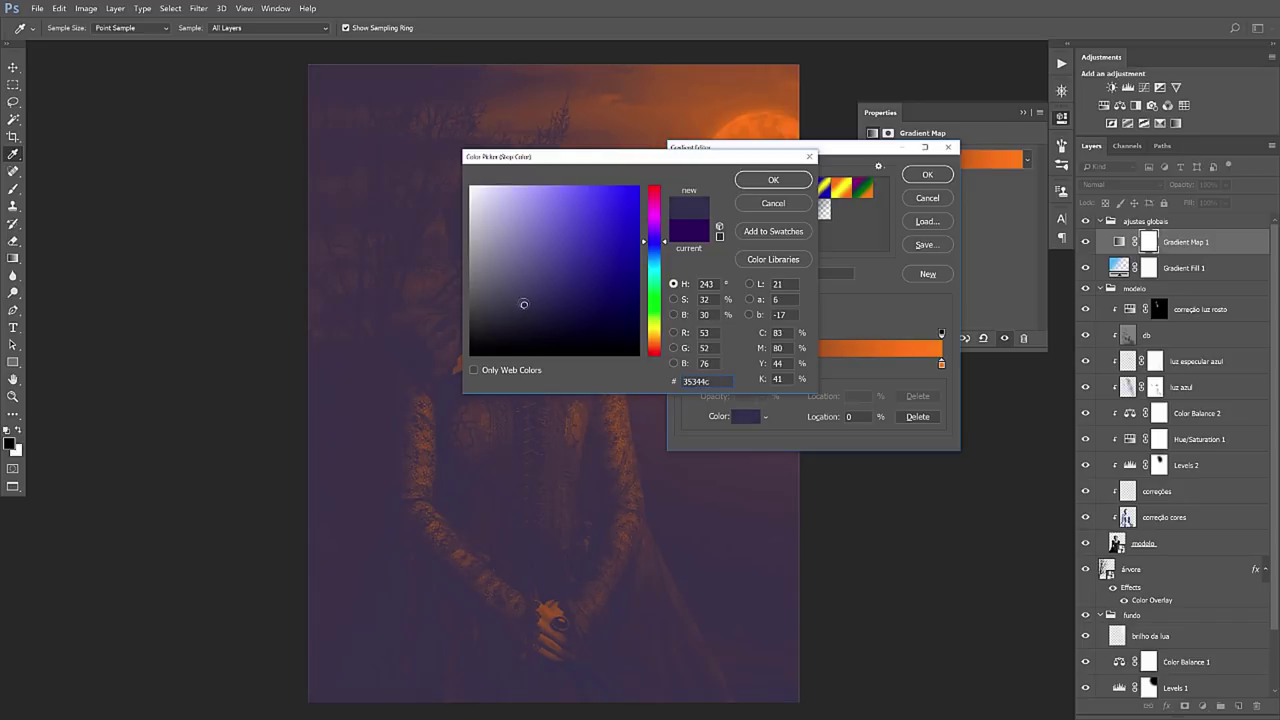
{"action": "left_click", "coordinate": [807, 178]}
{"action": "left_click", "coordinate": [941, 364]}
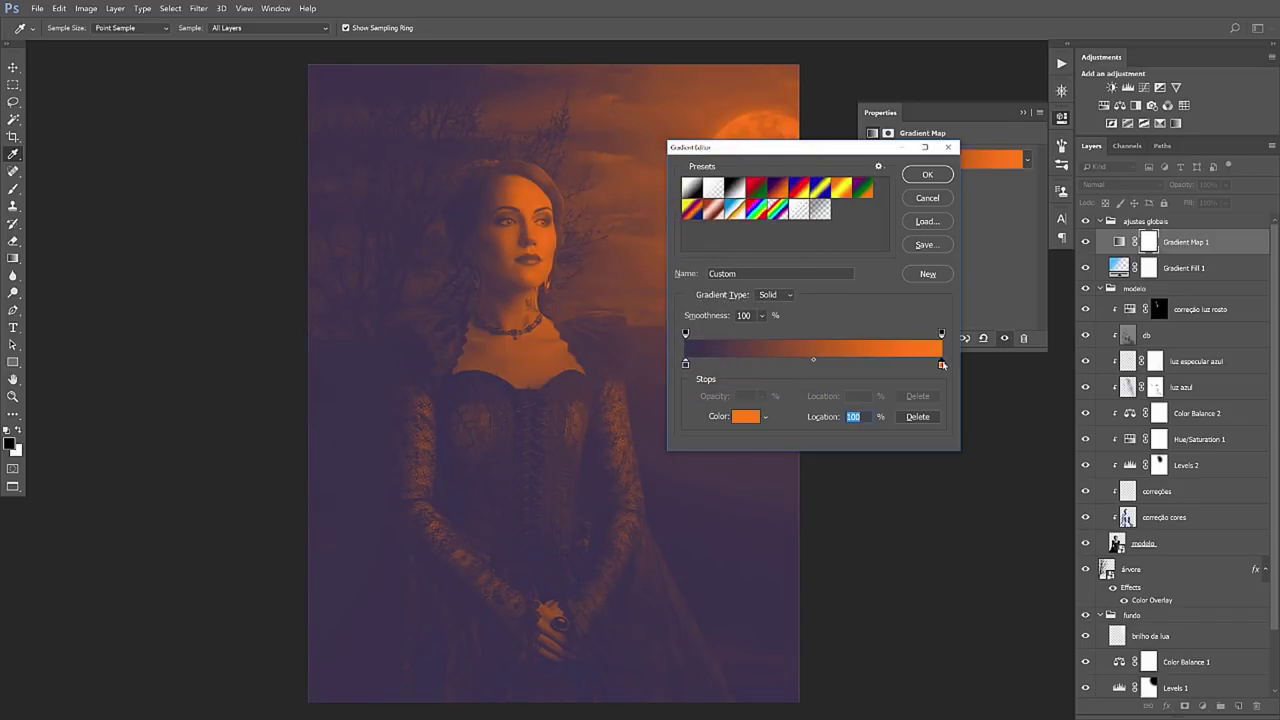
Replace the orange highlight stop with pale sky blue a6d1f1 and accept the gradient
{"action": "left_click", "coordinate": [745, 416]}
{"action": "left_click", "coordinate": [657, 264]}
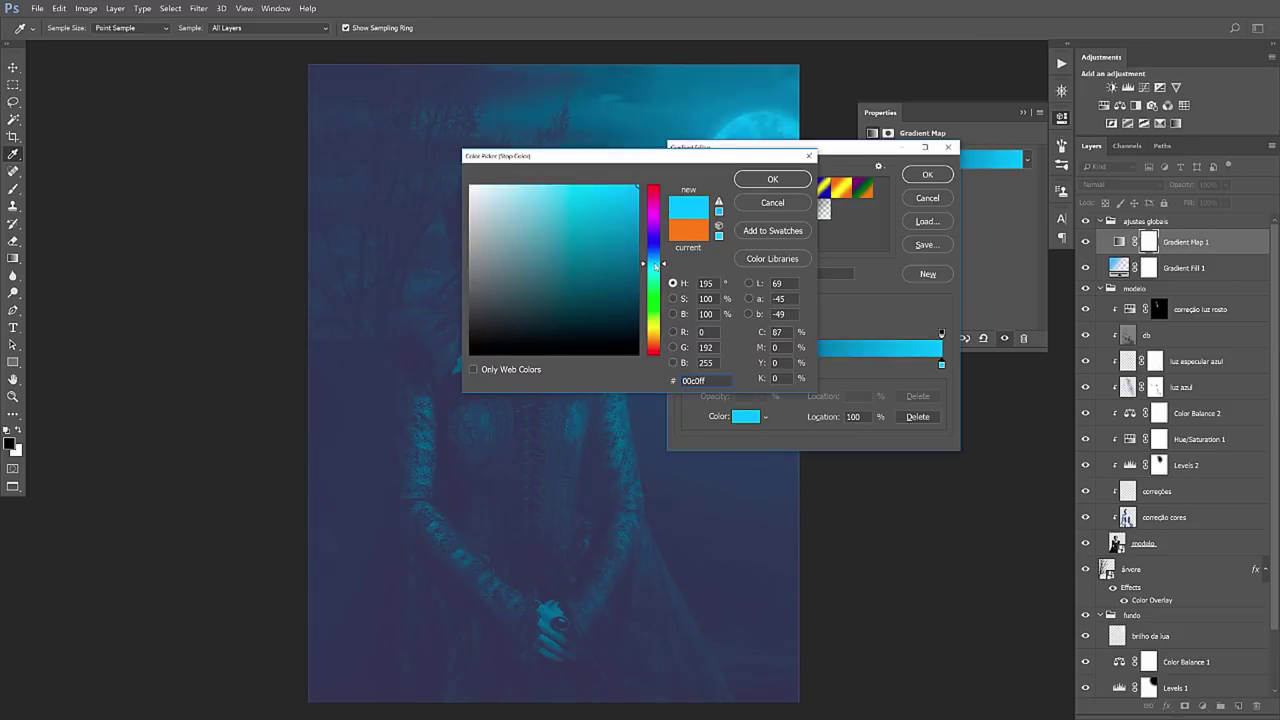
{"action": "left_click_drag", "start_coordinate": [657, 264], "coordinate": [657, 257]}
{"action": "left_click", "coordinate": [524, 195]}
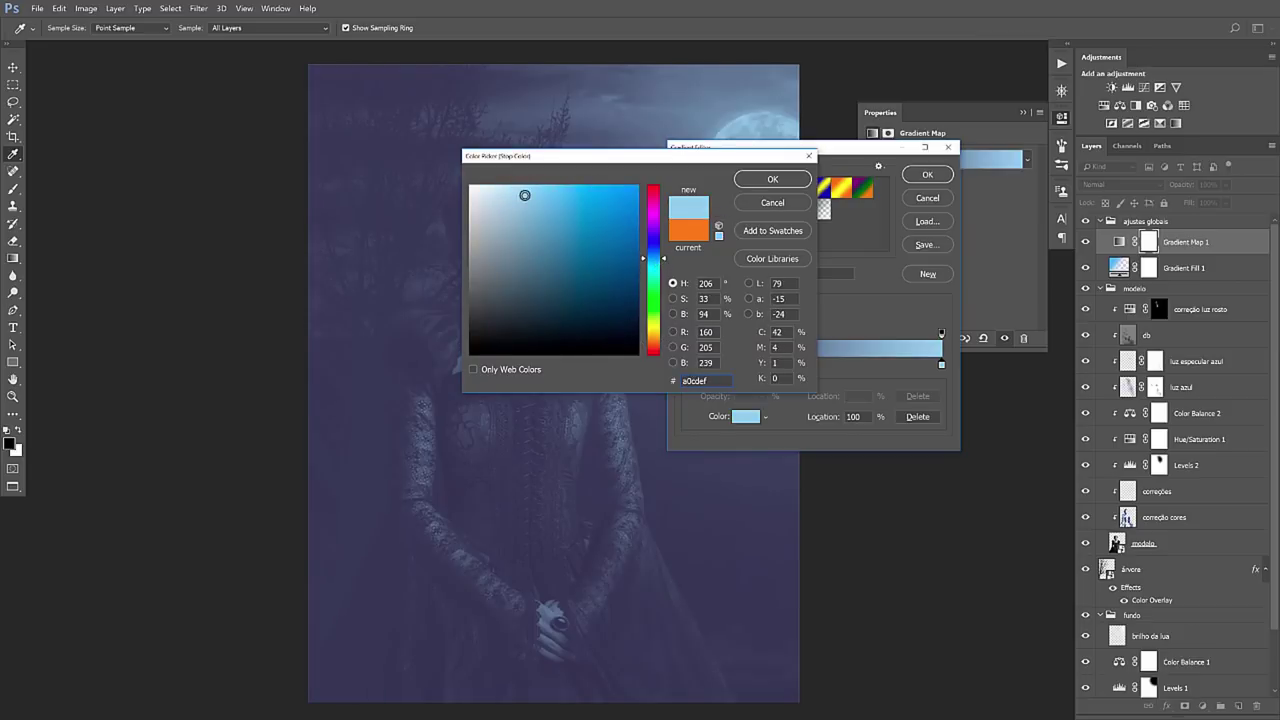
{"action": "left_click_drag", "start_coordinate": [524, 195], "coordinate": [540, 196]}
{"action": "left_click", "coordinate": [799, 182]}
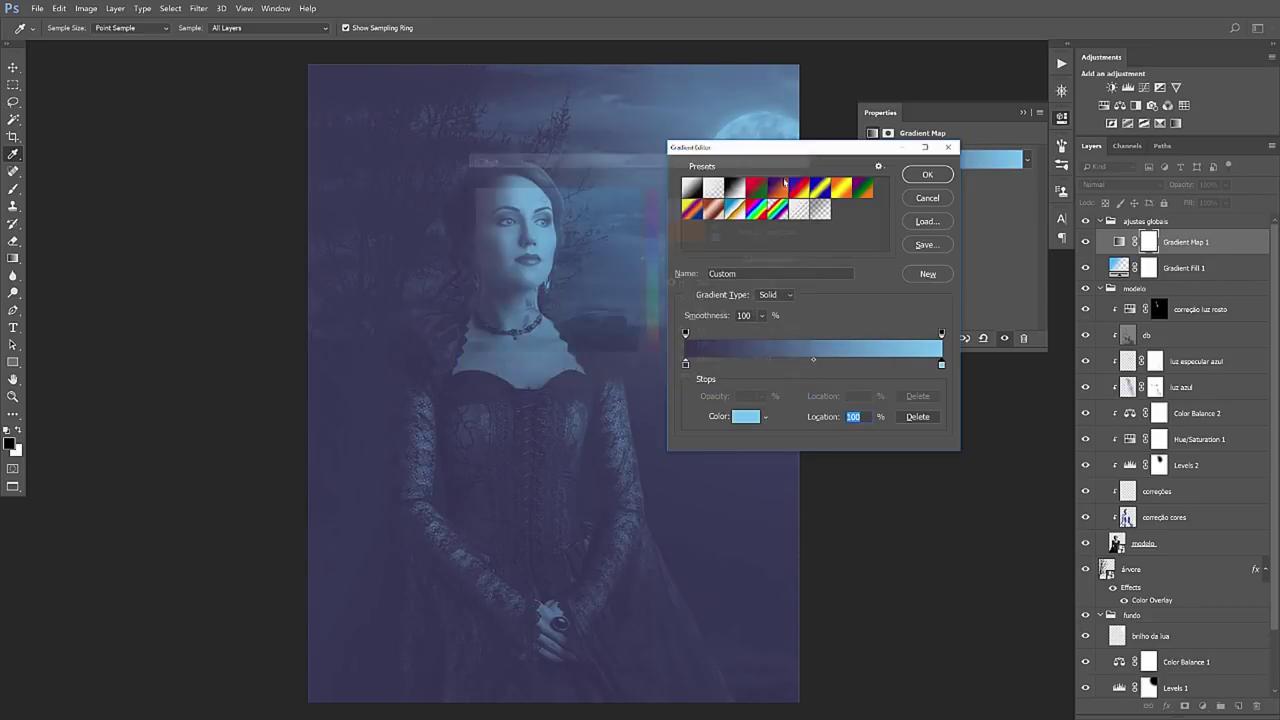
{"action": "left_click", "coordinate": [930, 176]}
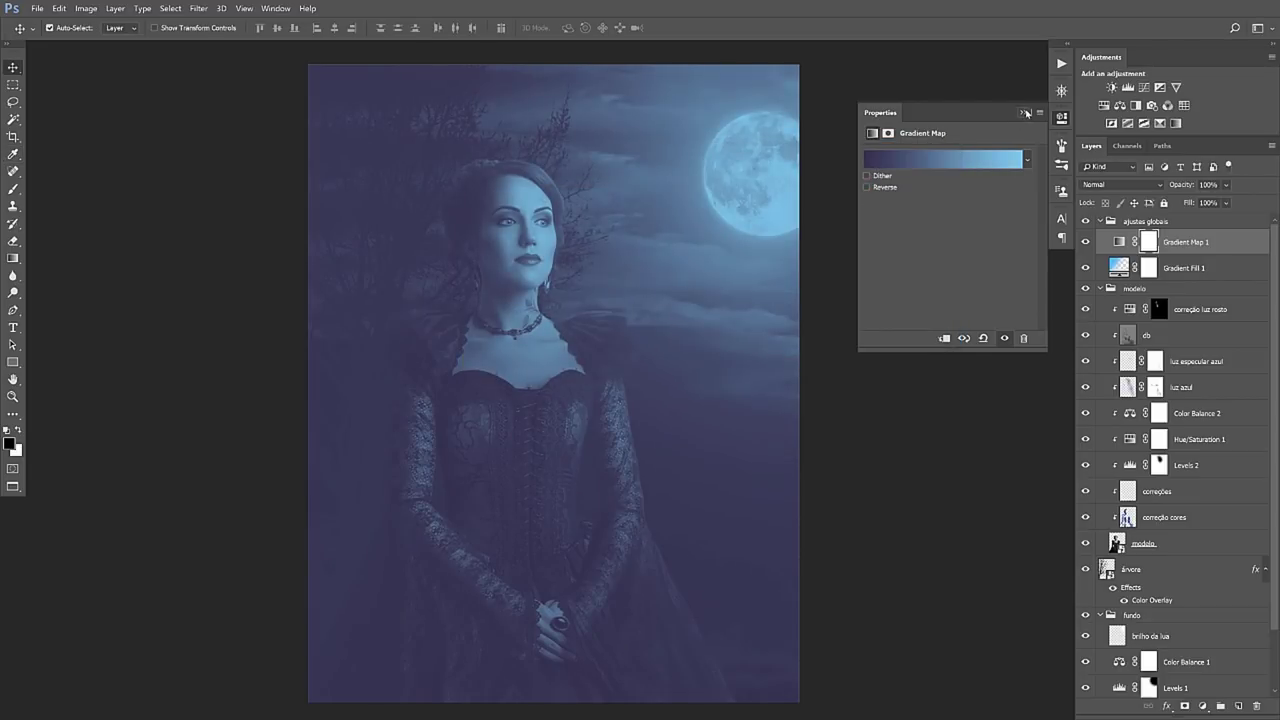
Set Gradient Map 1 to Soft Light blend mode at 21% opacity
{"action": "left_click", "coordinate": [1023, 112]}
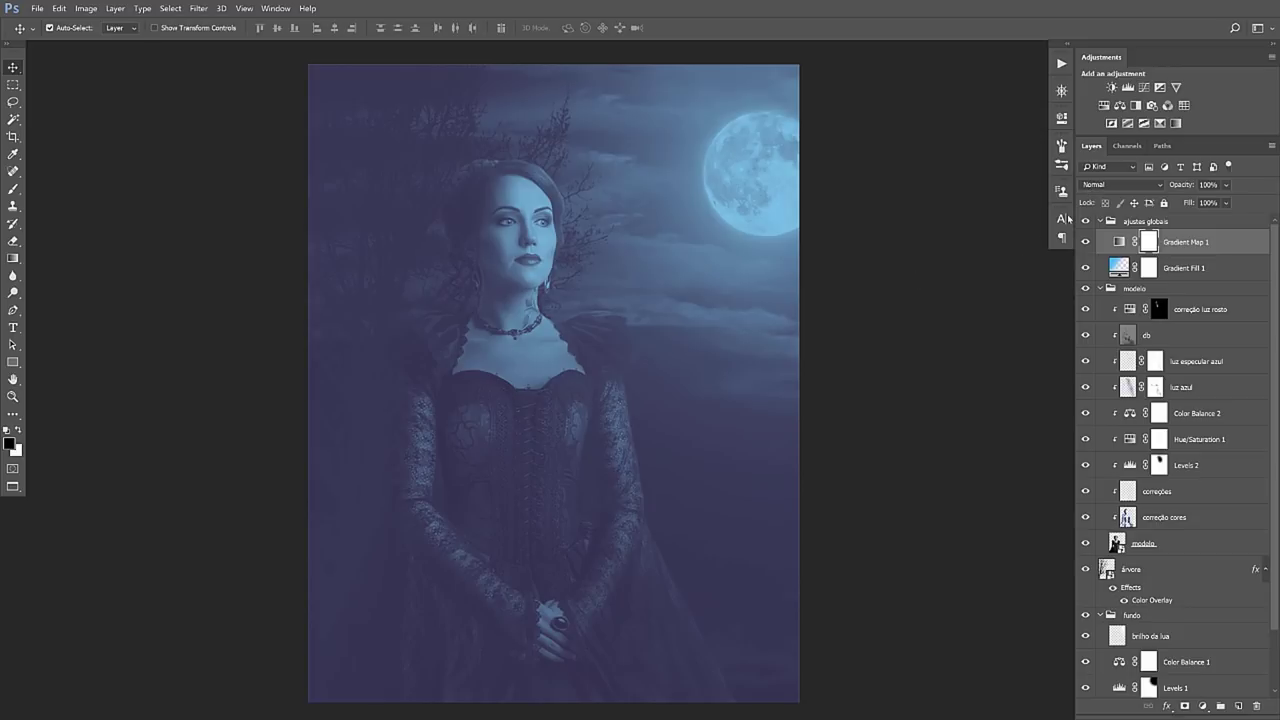
{"action": "left_click", "coordinate": [1143, 187]}
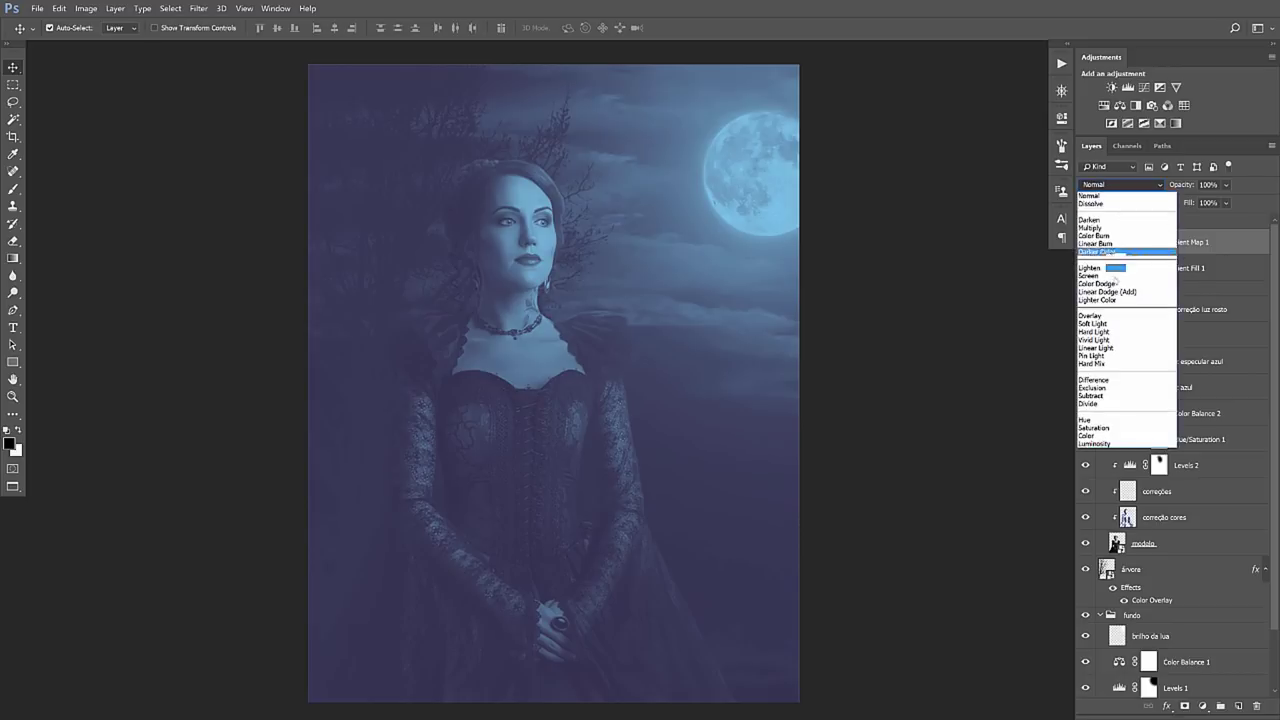
{"action": "left_click", "coordinate": [1110, 328]}
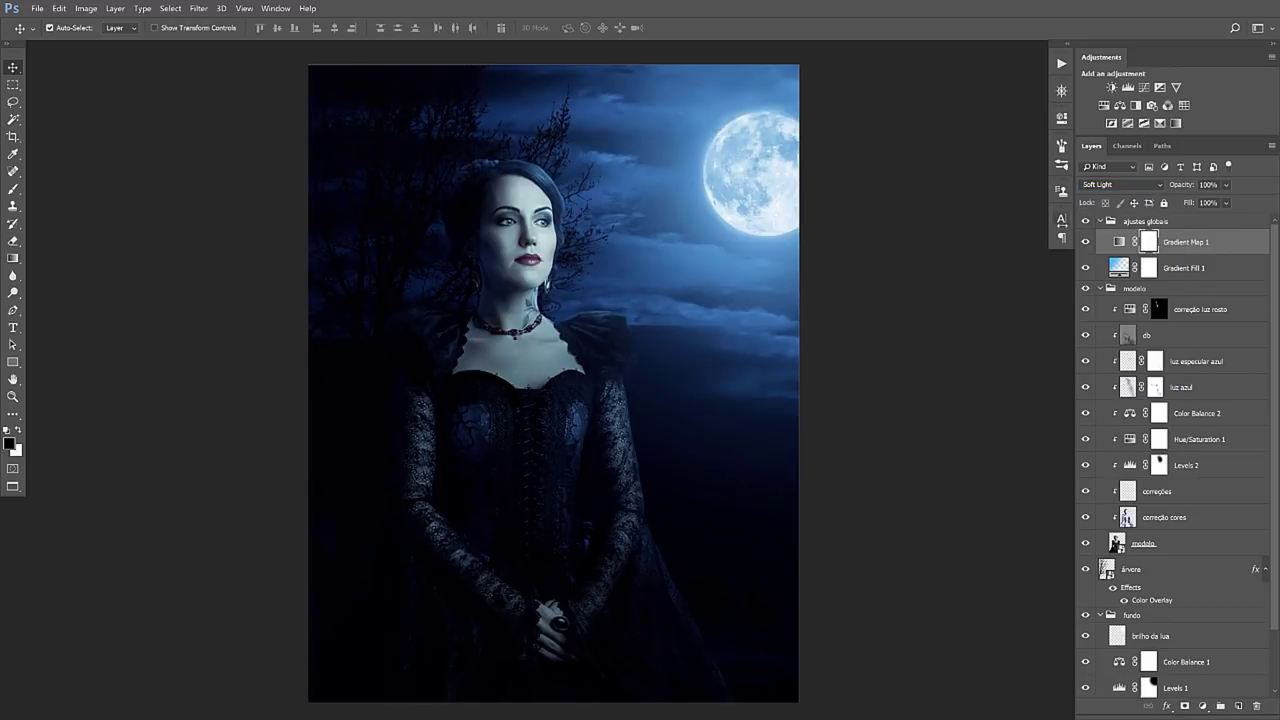
{"action": "left_click_drag", "start_coordinate": [1188, 188], "coordinate": [1135, 189]}
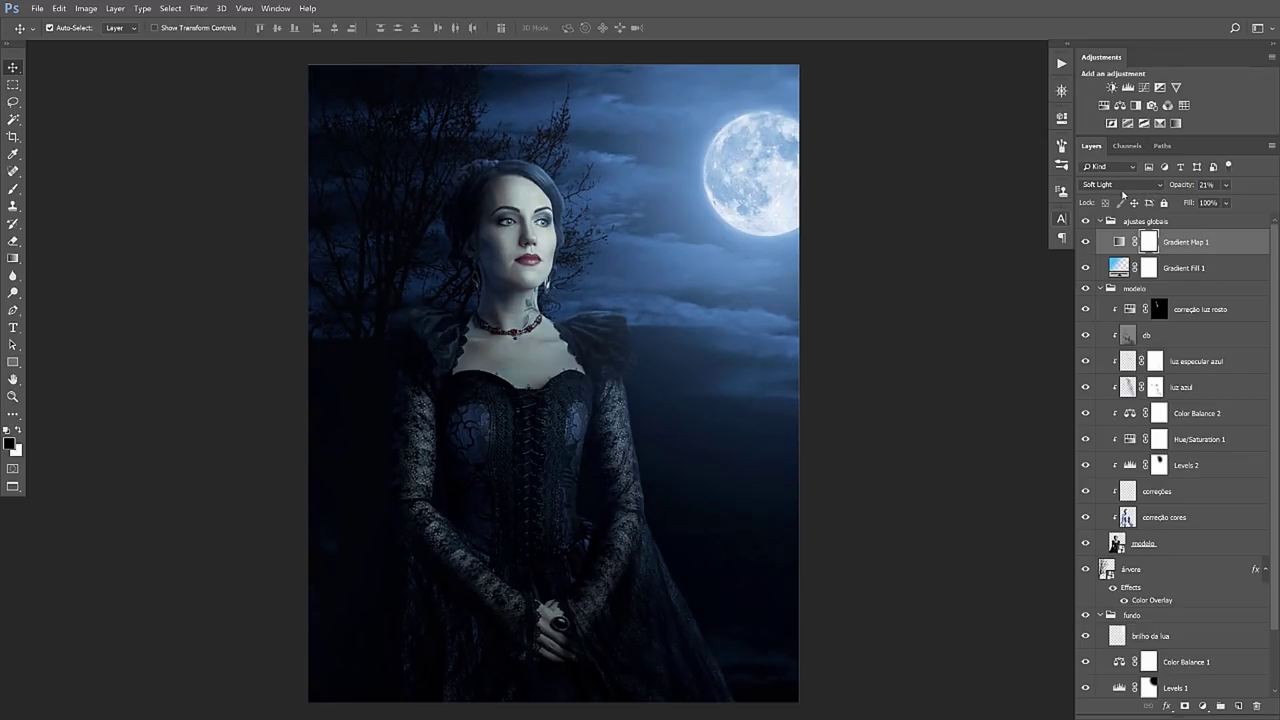
Lower the luz azul layer to 21% opacity and nudge luz especular azul's opacity slightly up
{"action": "left_click", "coordinate": [1181, 394]}
{"action": "key", "text": "ctrl+comma"}
{"action": "key", "text": "ctrl+comma"}
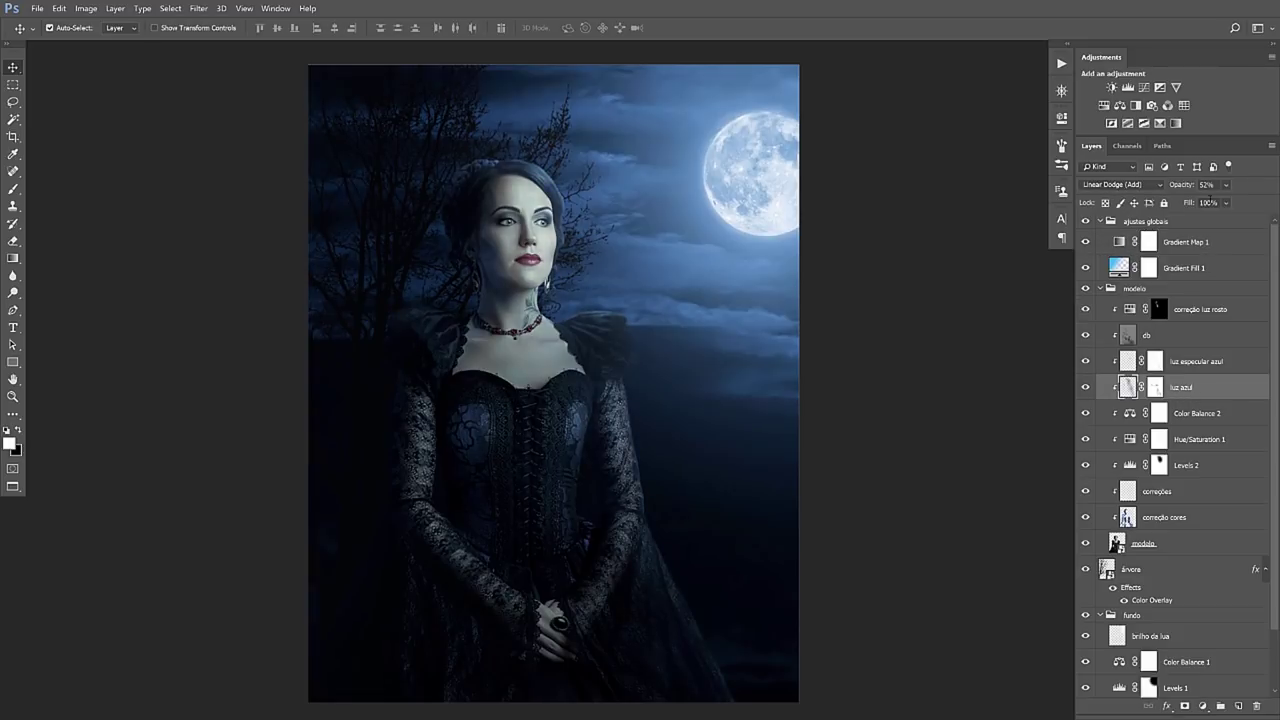
{"action": "left_click_drag", "start_coordinate": [1192, 187], "coordinate": [1162, 187]}
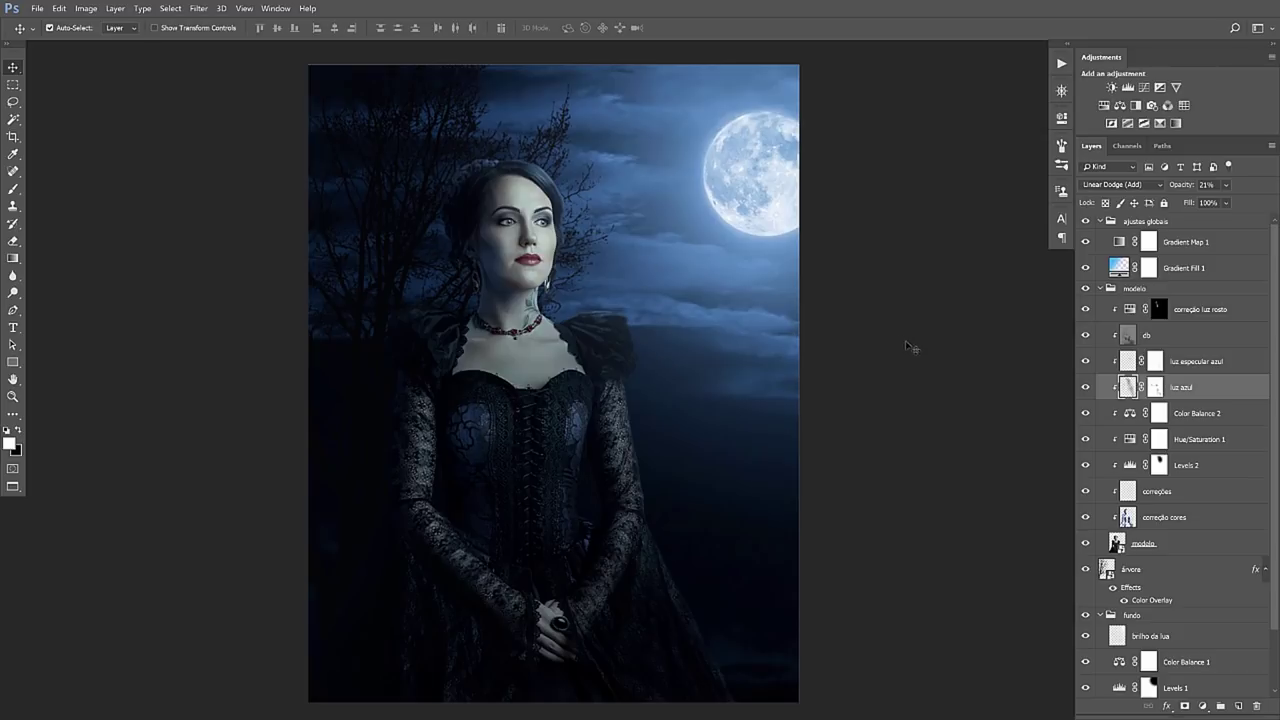
{"action": "left_click", "coordinate": [1191, 364]}
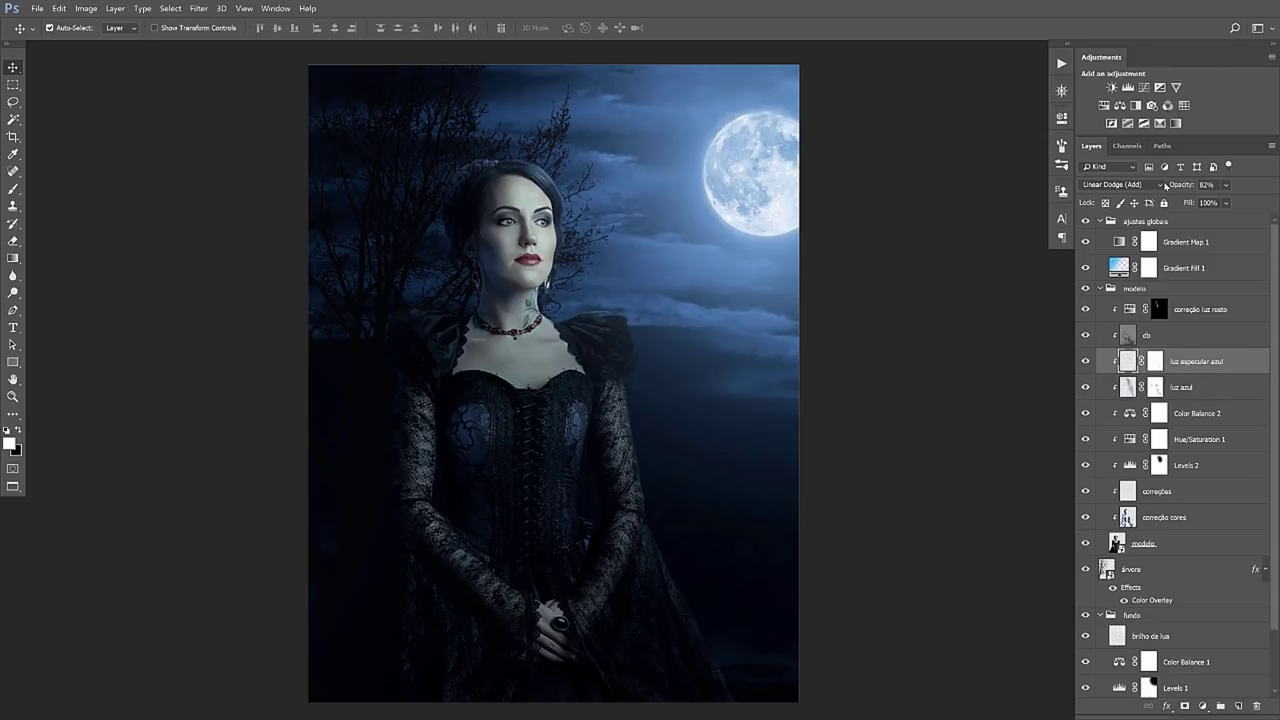
{"action": "left_click_drag", "start_coordinate": [1177, 186], "coordinate": [1191, 186]}
{"action": "left_click", "coordinate": [1205, 244]}
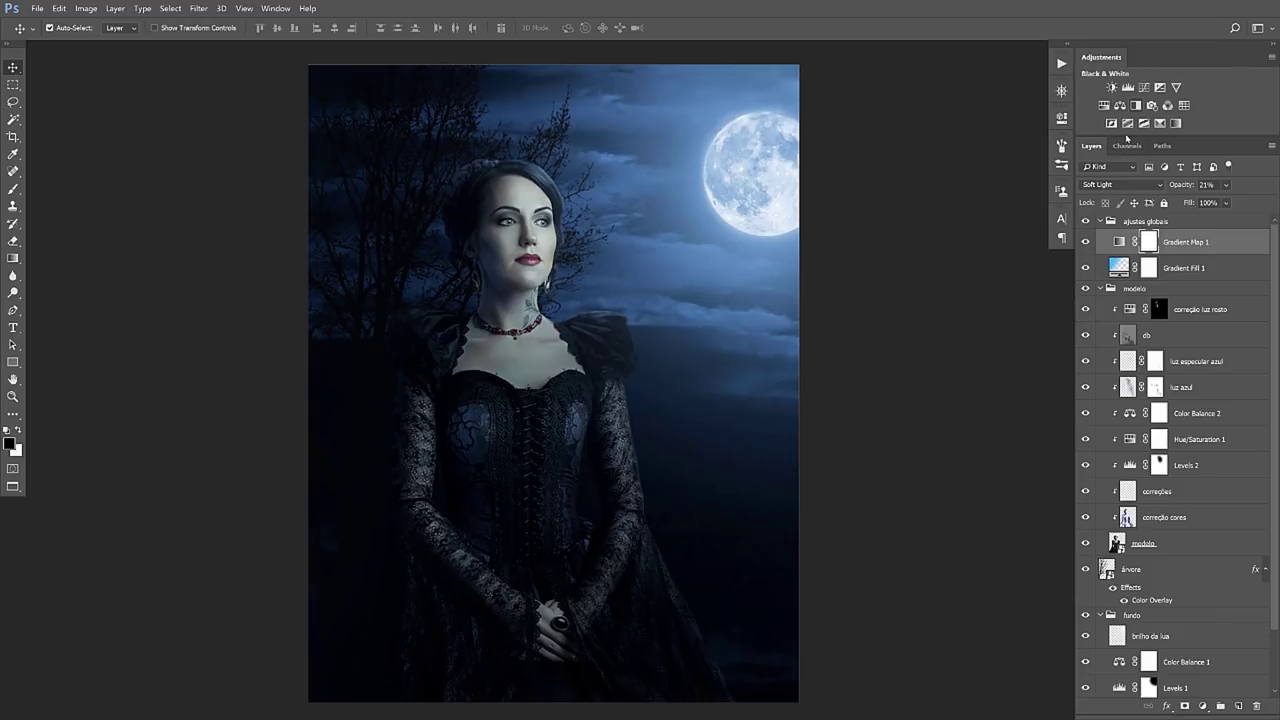
Add a Levels adjustment above the gradient map with input white 250 and midtones 1.03
{"action": "left_click", "coordinate": [1127, 88]}
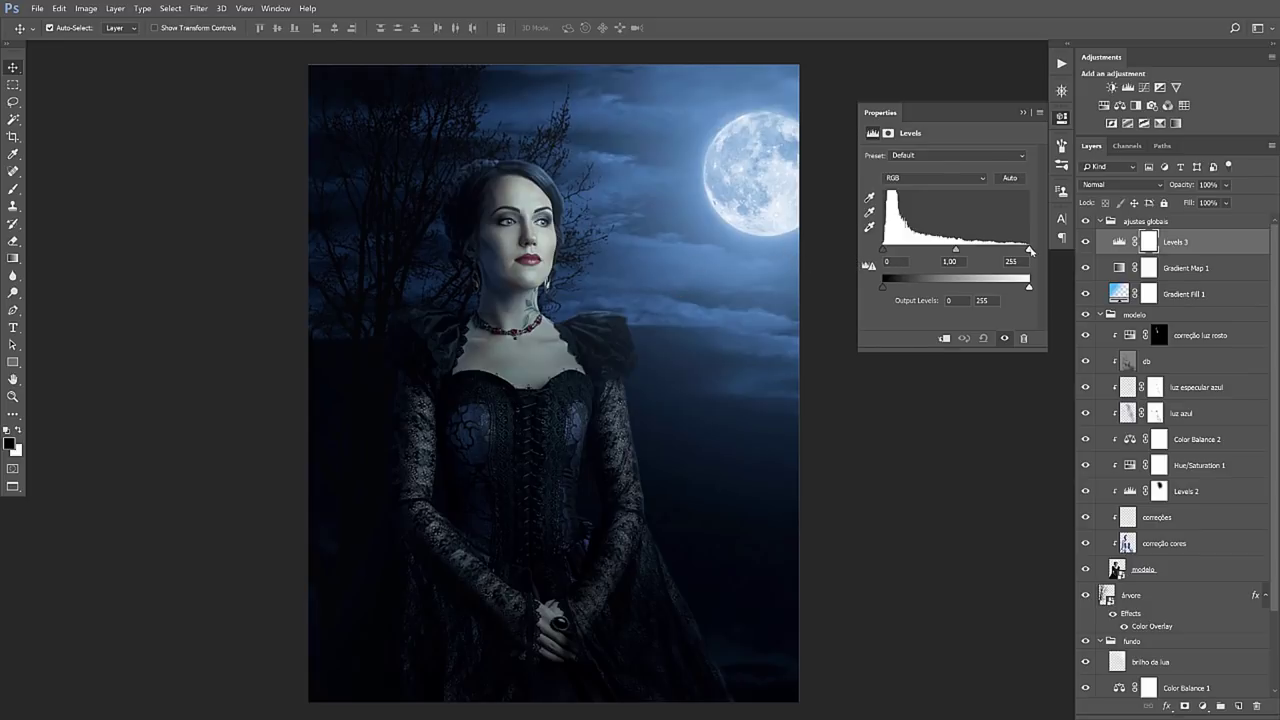
{"action": "left_click_drag", "start_coordinate": [1031, 251], "coordinate": [1026, 249]}
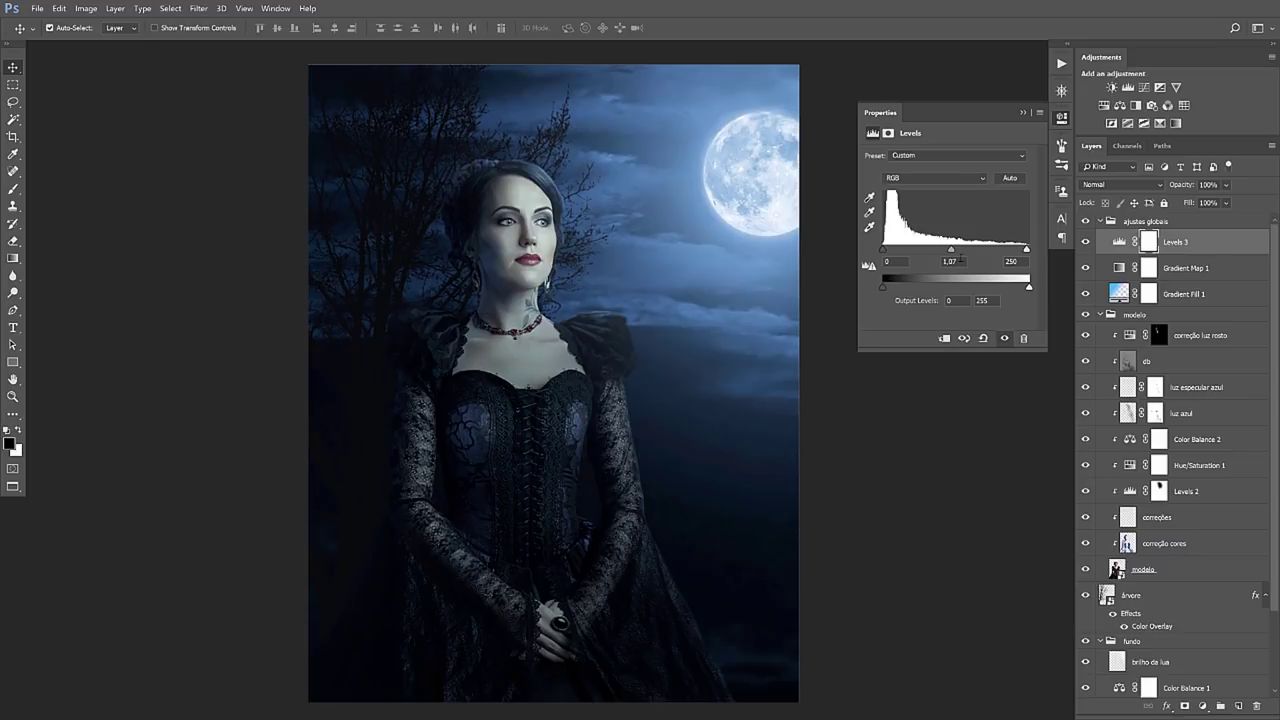
{"action": "left_click_drag", "start_coordinate": [951, 249], "coordinate": [953, 251]}
{"action": "left_click", "coordinate": [1022, 113]}
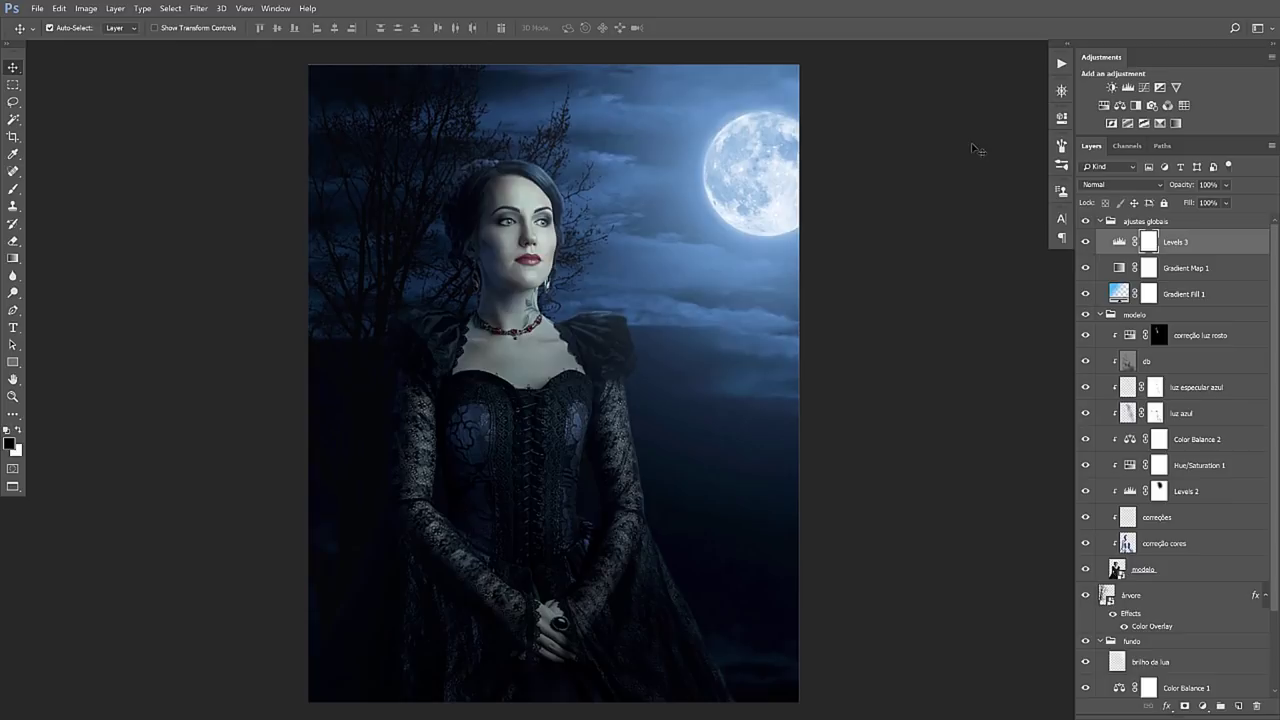
{"action": "left_click", "coordinate": [1088, 222]}
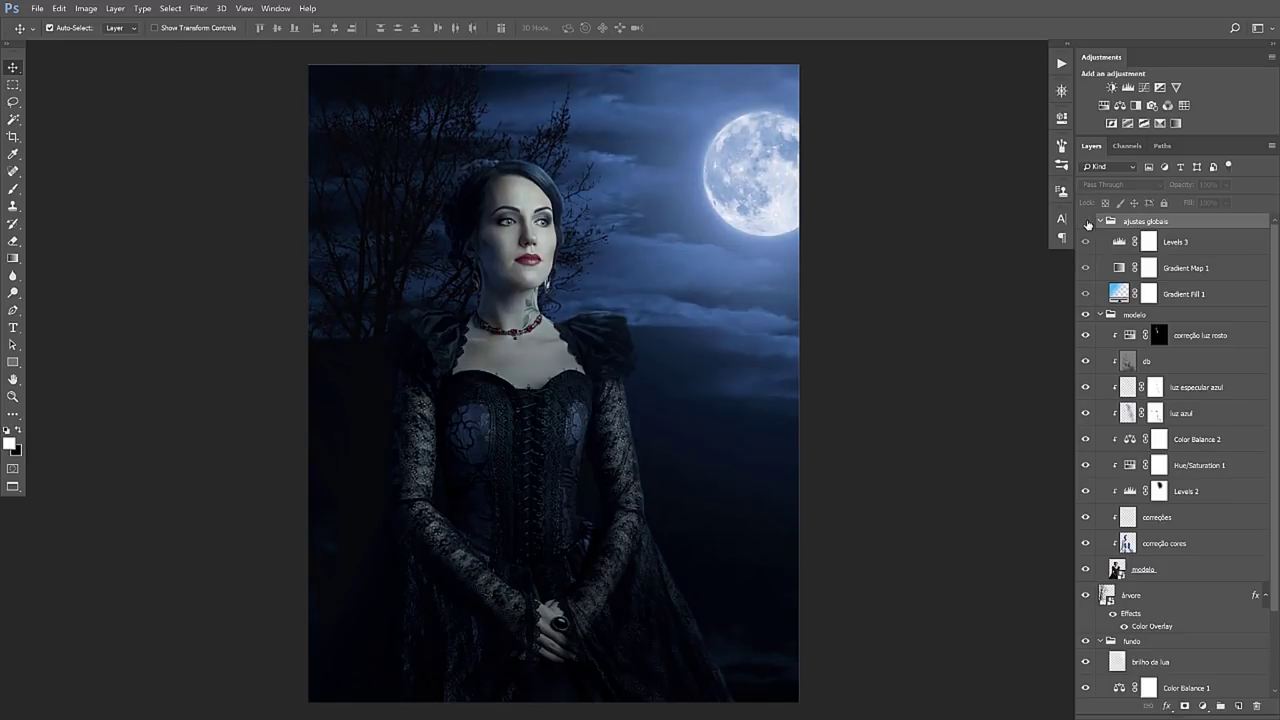
{"action": "left_click", "coordinate": [1087, 222]}
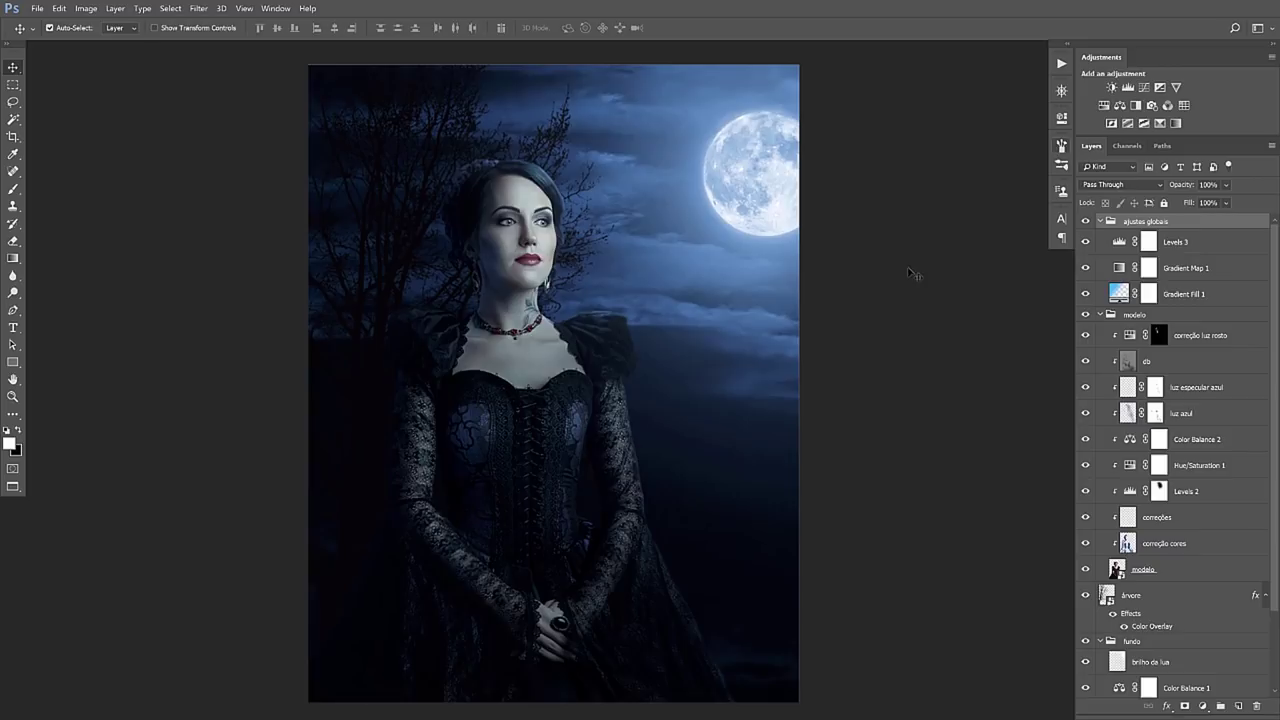
{"action": "left_click", "coordinate": [1181, 572]}
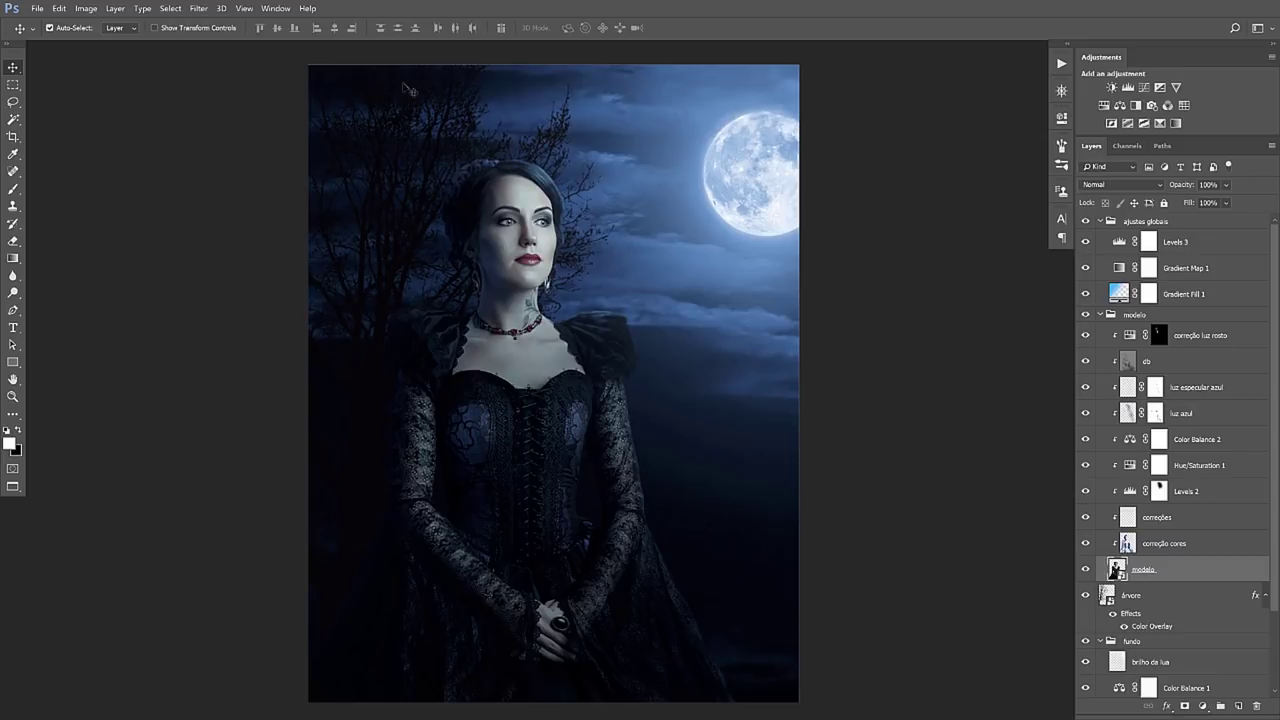
Apply an Unsharp Mask smart filter to modelo: Amount 50%, Radius 1 px, Threshold 0
{"action": "left_click", "coordinate": [204, 9]}
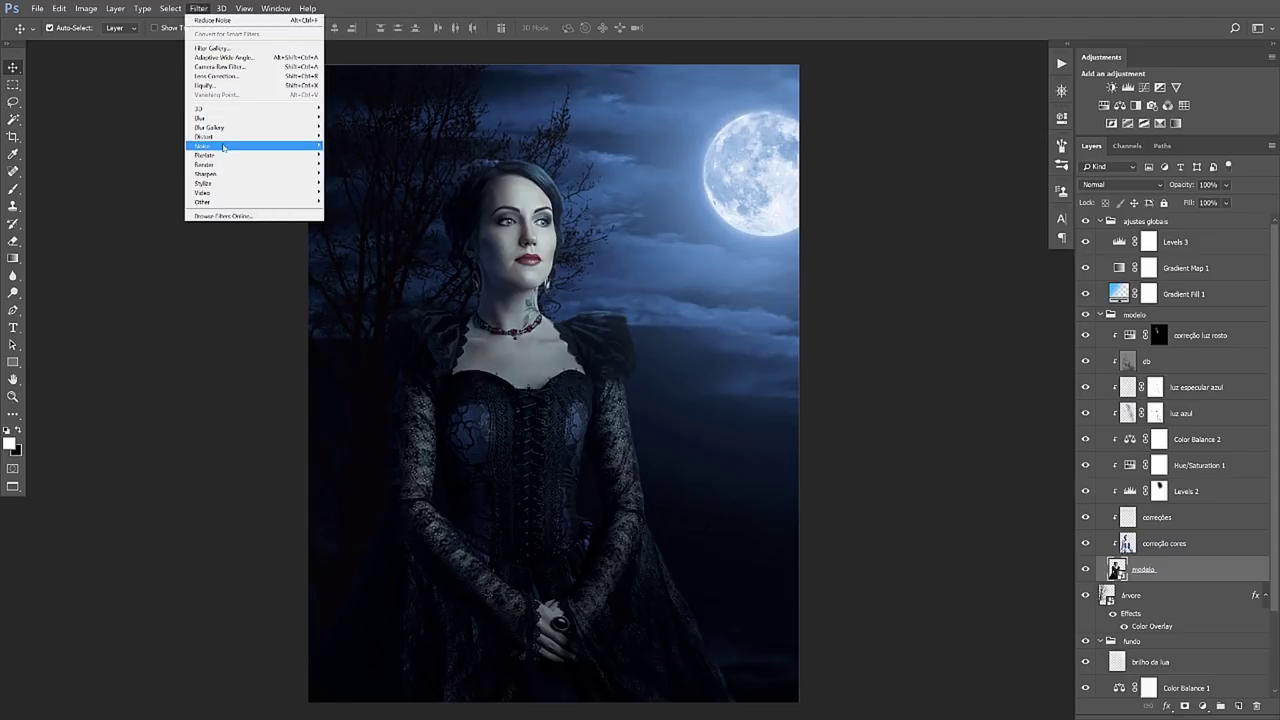
{"action": "mouse_move", "coordinate": [216, 174]}
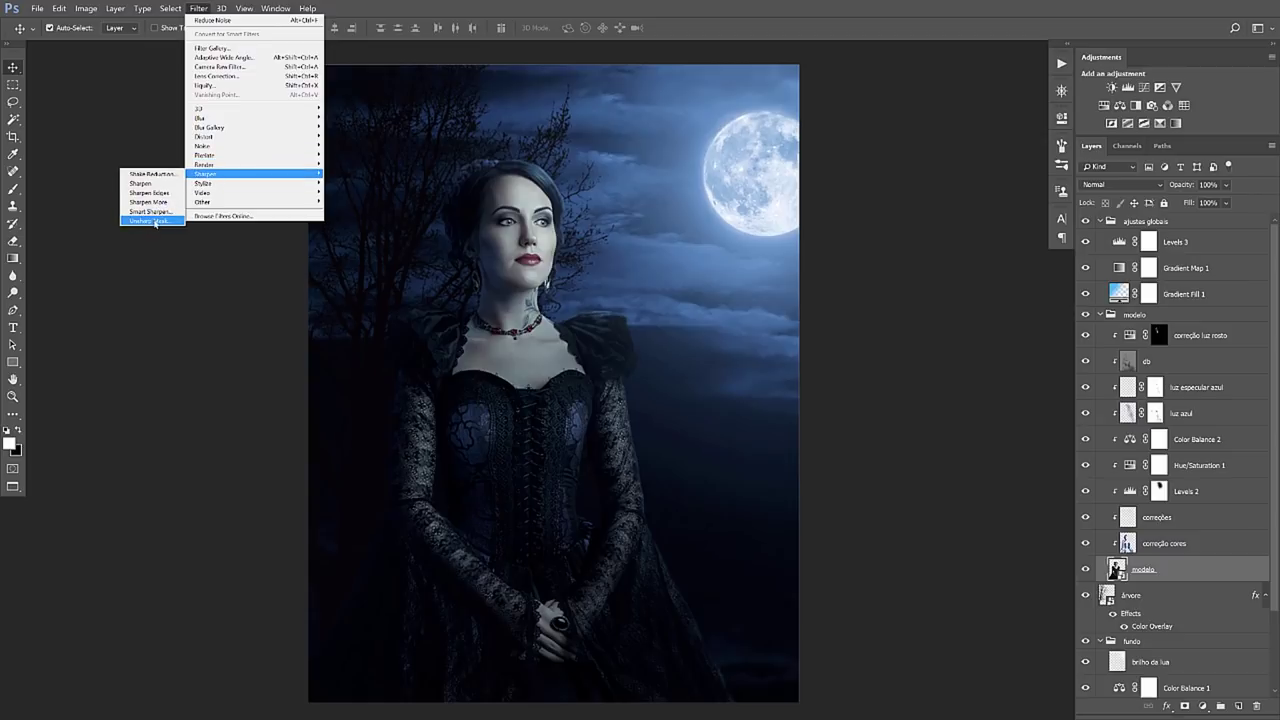
{"action": "left_click", "coordinate": [150, 220]}
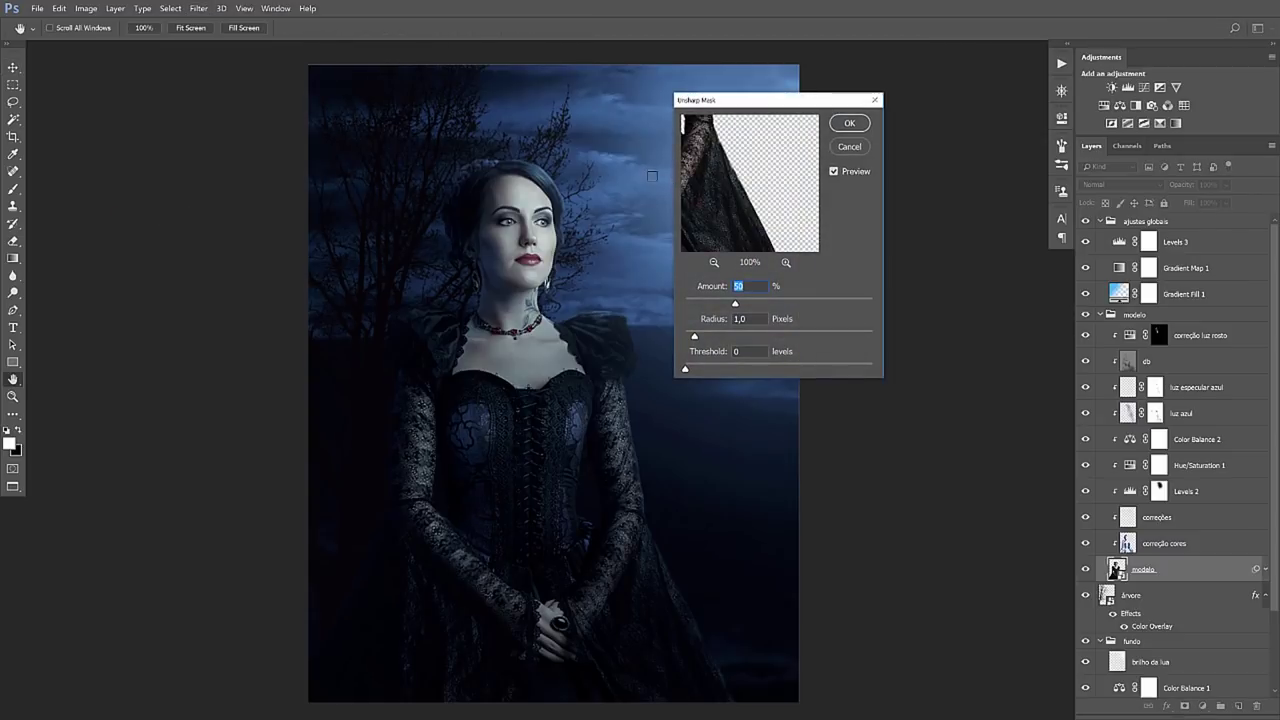
{"action": "left_click_drag", "start_coordinate": [731, 179], "coordinate": [740, 186]}
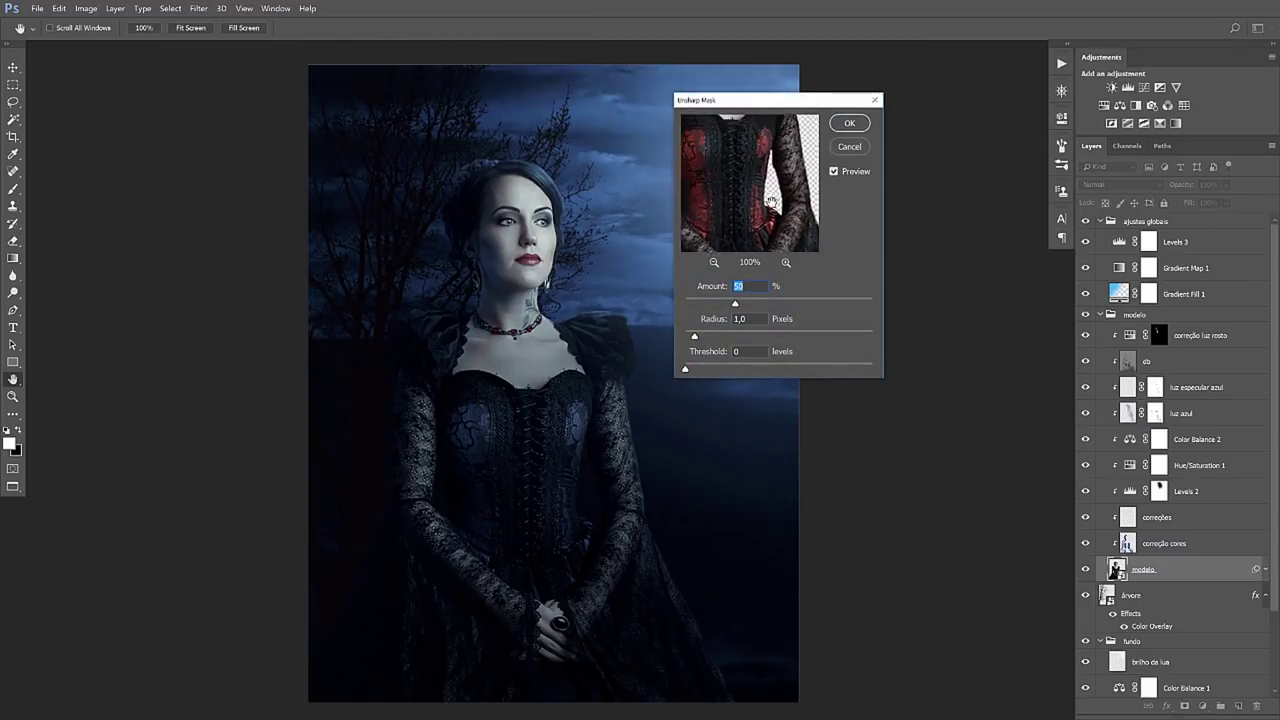
{"action": "left_click_drag", "start_coordinate": [779, 218], "coordinate": [770, 188]}
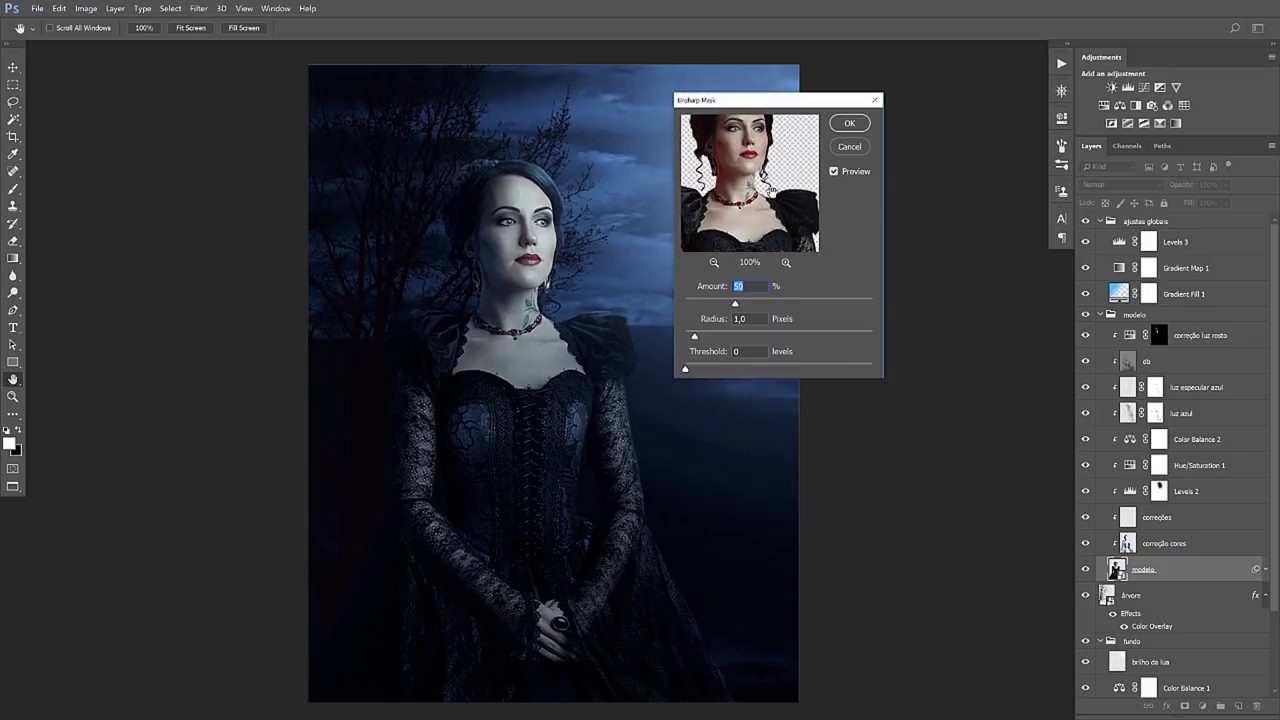
{"action": "left_click_drag", "start_coordinate": [770, 188], "coordinate": [755, 204]}
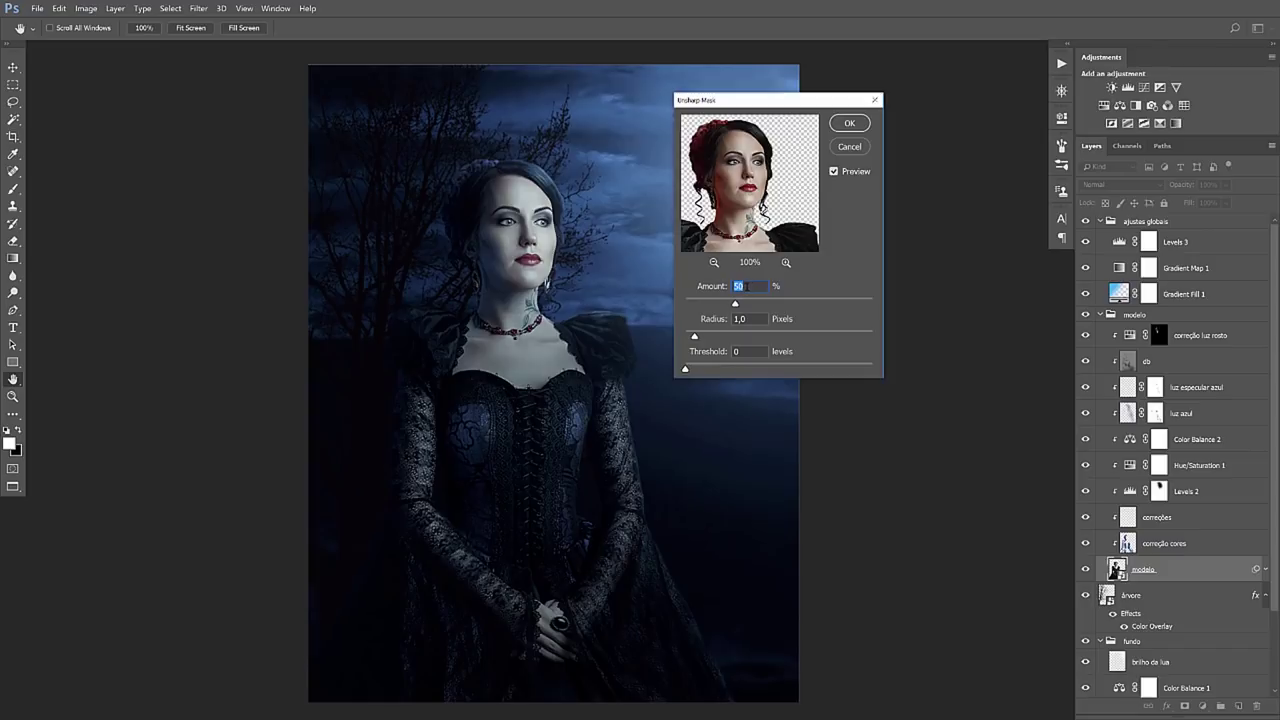
{"action": "mouse_move", "coordinate": [736, 303]}
{"action": "left_mouse_down"}
{"action": "mouse_move", "coordinate": [760, 305]}
{"action": "mouse_move", "coordinate": [740, 307]}
{"action": "left_mouse_up"}
{"action": "type", "text": "50"}
{"action": "left_click", "coordinate": [852, 126]}
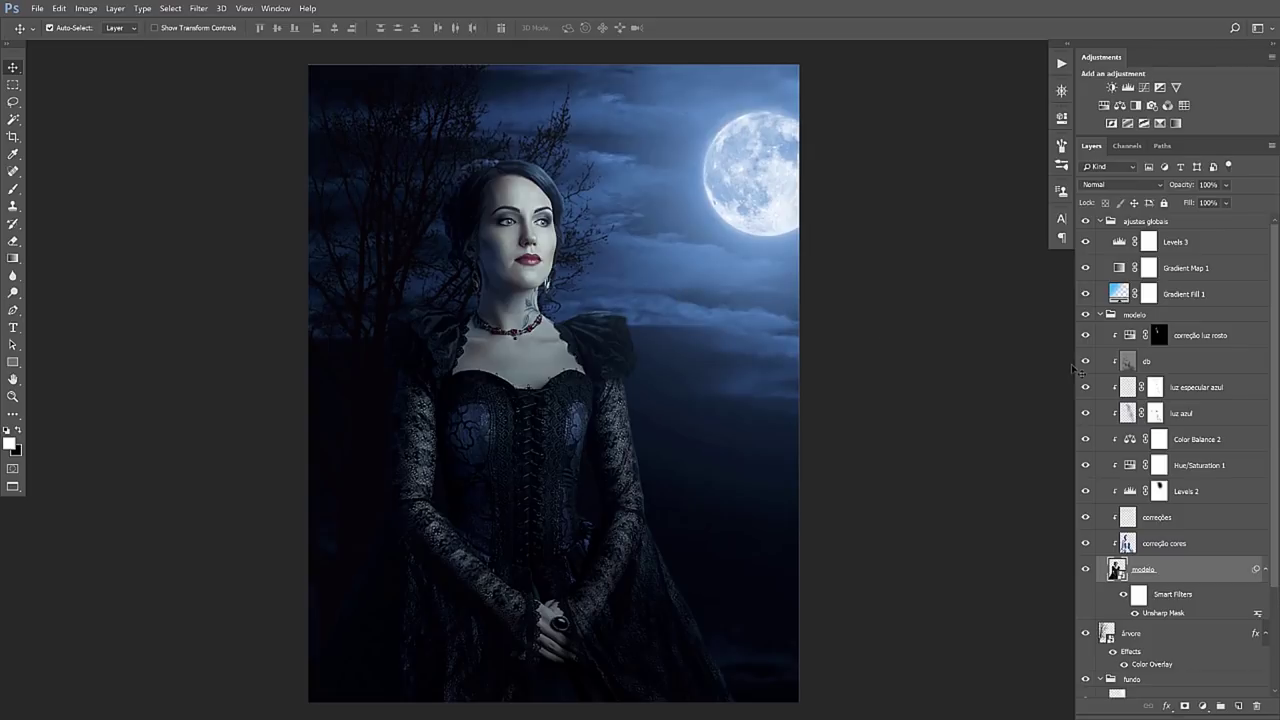
Paint black on the Unsharp Mask filter mask over the lower-left gown
{"action": "left_click", "coordinate": [1139, 595]}
{"action": "key", "text": "x"}
{"action": "key", "text": "b"}
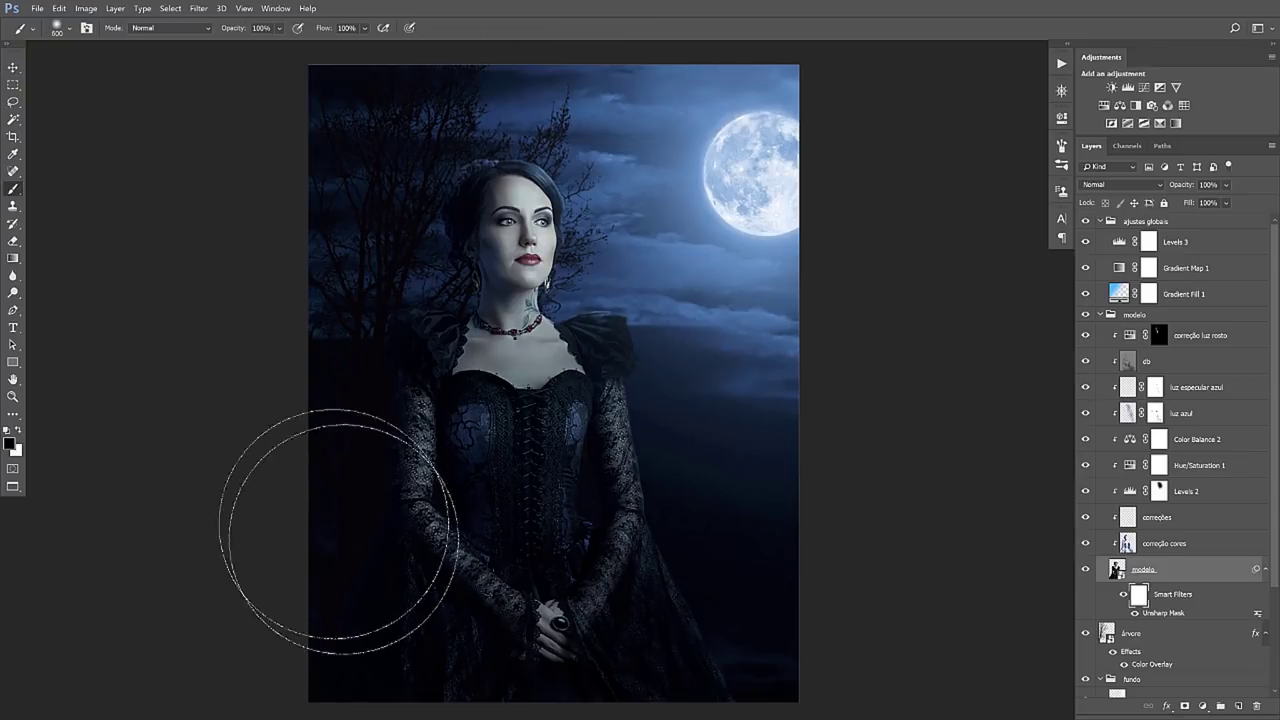
{"action": "mouse_move", "coordinate": [338, 532]}
{"action": "left_mouse_down"}
{"action": "mouse_move", "coordinate": [765, 500]}
{"action": "mouse_move", "coordinate": [586, 614]}
{"action": "mouse_move", "coordinate": [337, 537]}
{"action": "mouse_move", "coordinate": [500, 643]}
{"action": "mouse_move", "coordinate": [750, 590]}
{"action": "mouse_move", "coordinate": [657, 671]}
{"action": "mouse_move", "coordinate": [329, 529]}
{"action": "mouse_move", "coordinate": [686, 614]}
{"action": "mouse_move", "coordinate": [757, 562]}
{"action": "mouse_move", "coordinate": [443, 414]}
{"action": "mouse_move", "coordinate": [586, 200]}
{"action": "mouse_move", "coordinate": [600, 200]}
{"action": "left_mouse_up"}
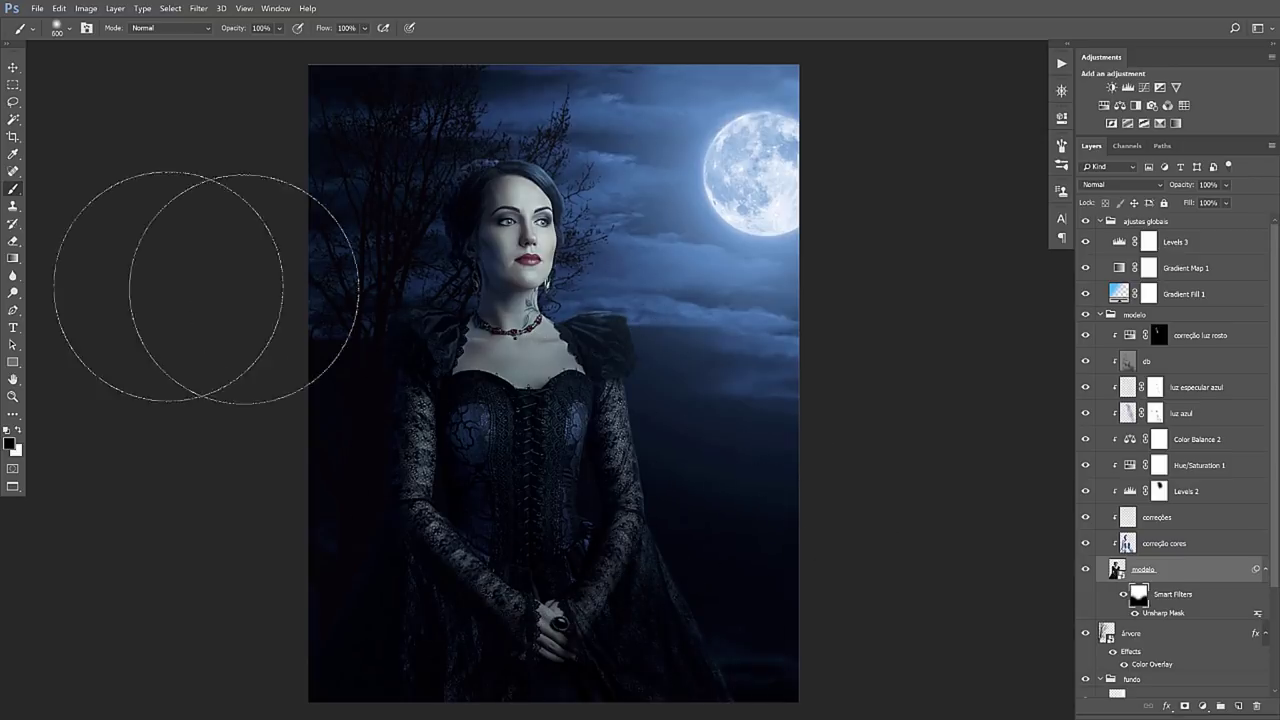
{"action": "left_click", "coordinate": [14, 70]}
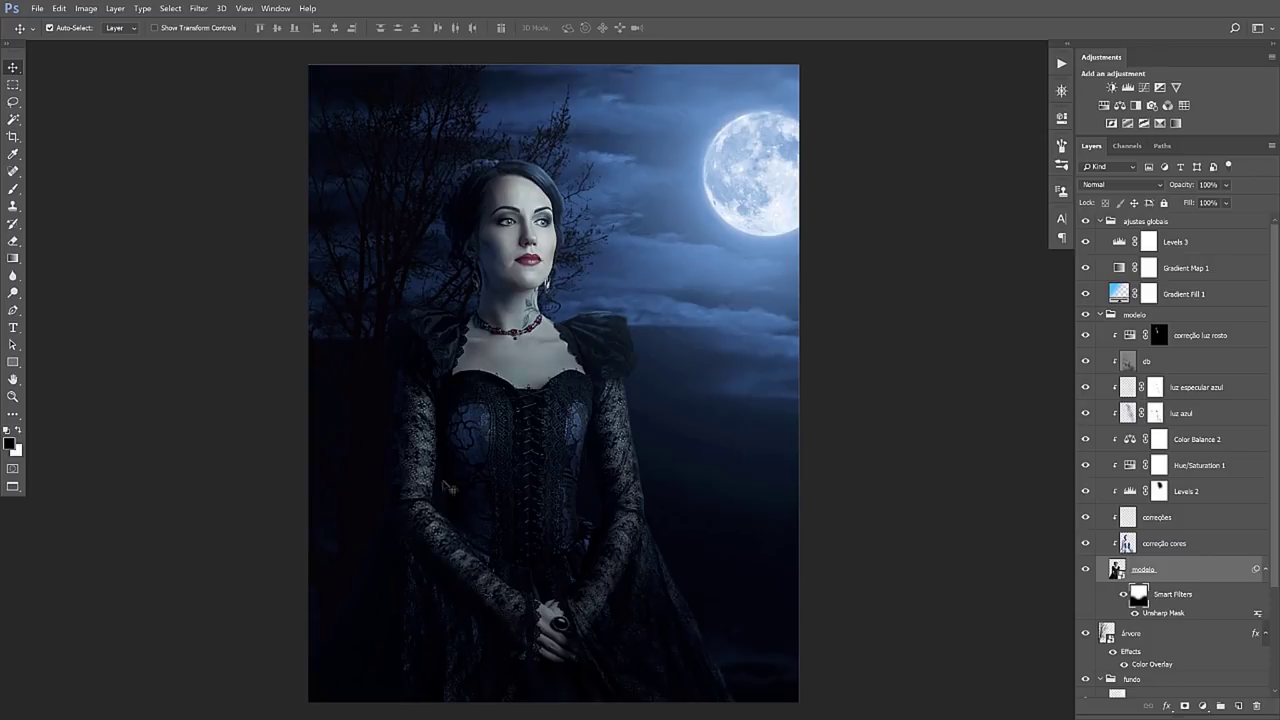